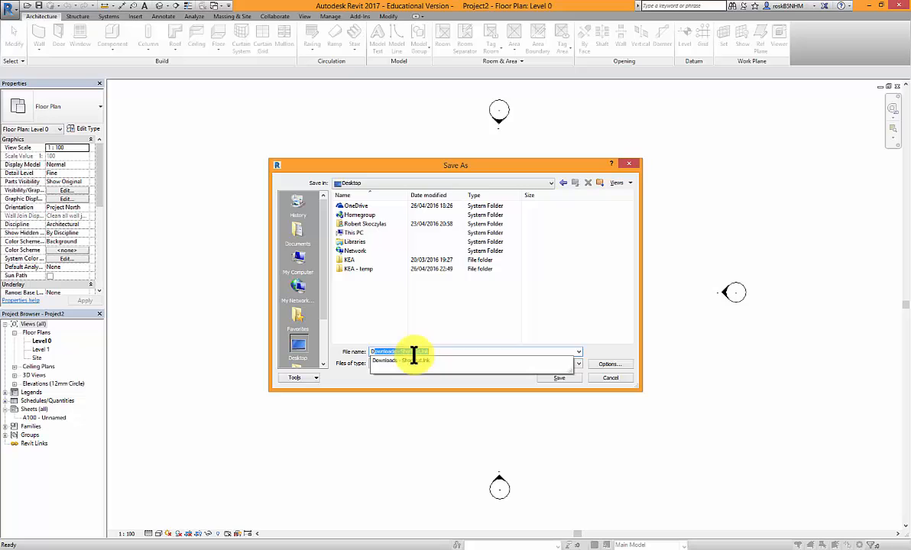
# Save the project to the Desktop as D1, with the maximum backups option at 1
pyautogui.write('D1')
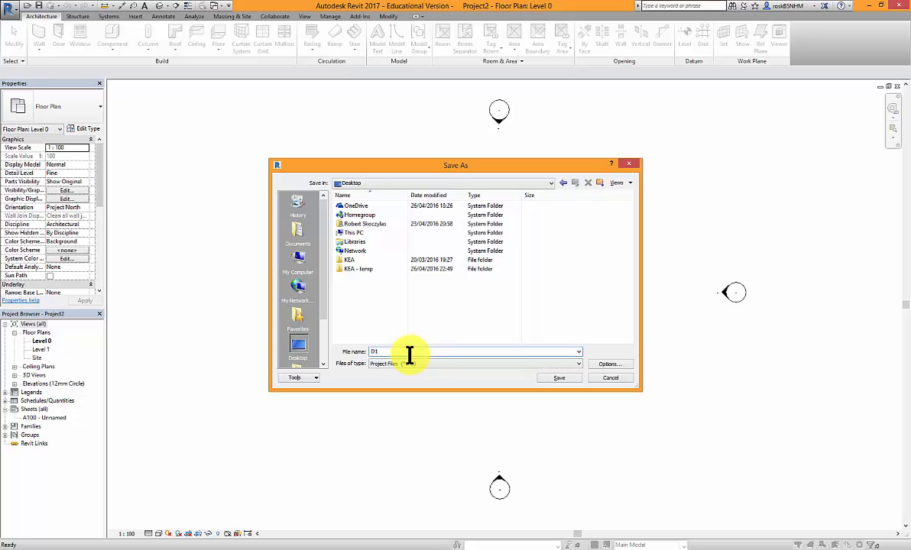
pyautogui.click(608, 366)
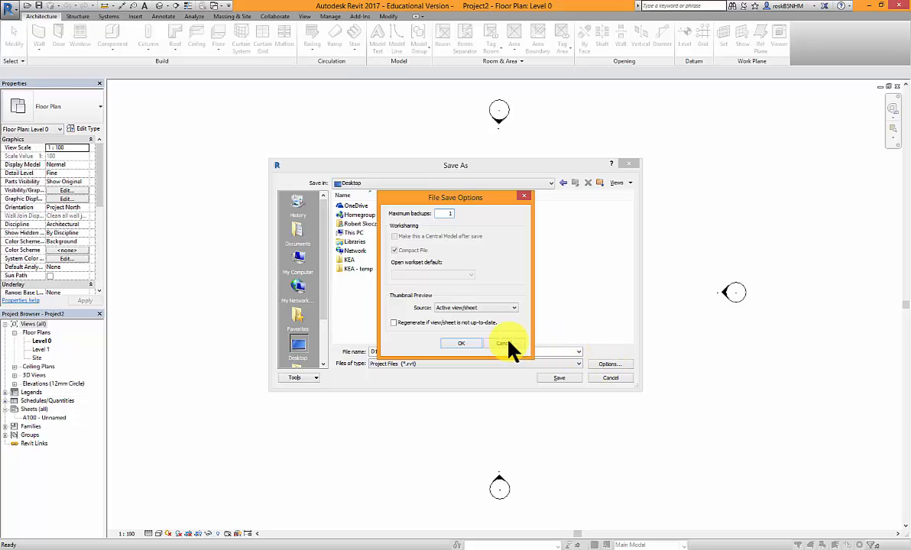
pyautogui.click(463, 343)
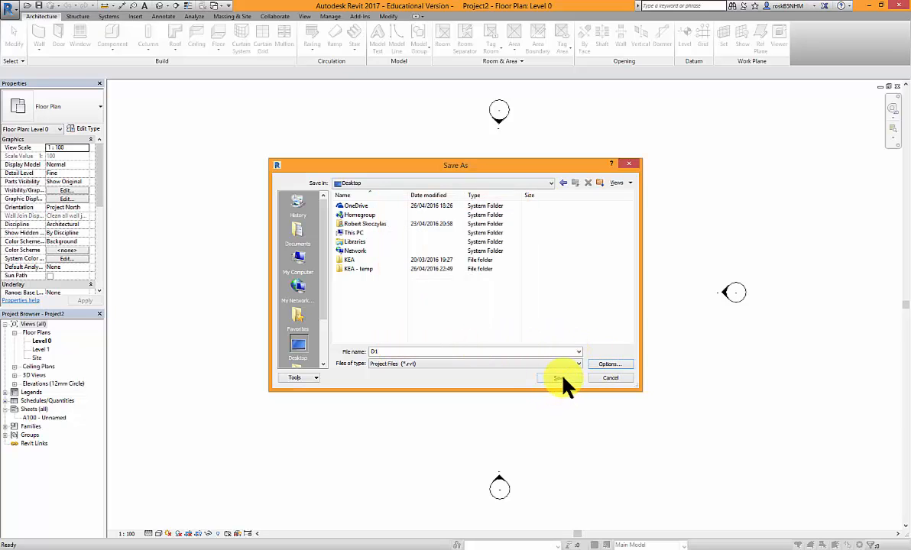
pyautogui.click(561, 378)
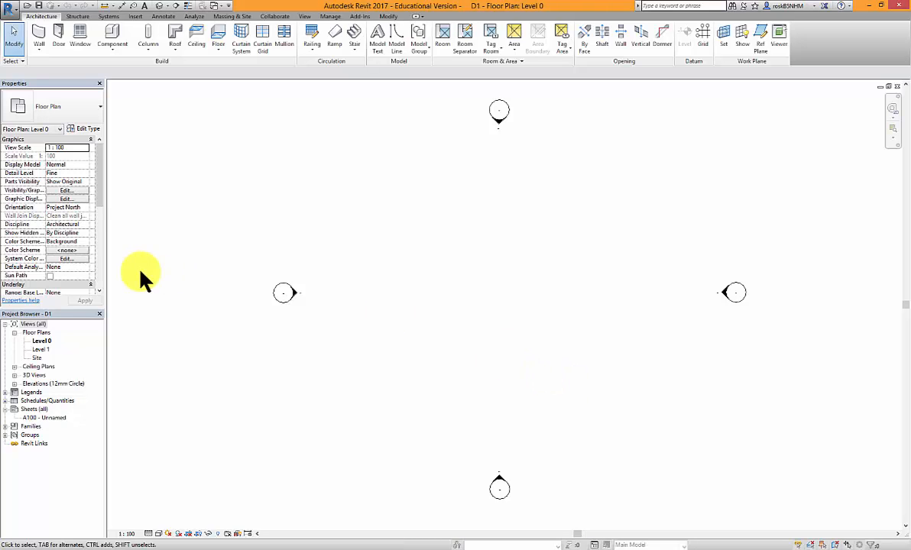
# Draw a vertical architectural wall of type Wall-Ext_102Bwk-75Ins-100LBlk-12P, about 11700 mm long, between the elevation markers on the Level 0 floor plan
pyautogui.click(44, 342)
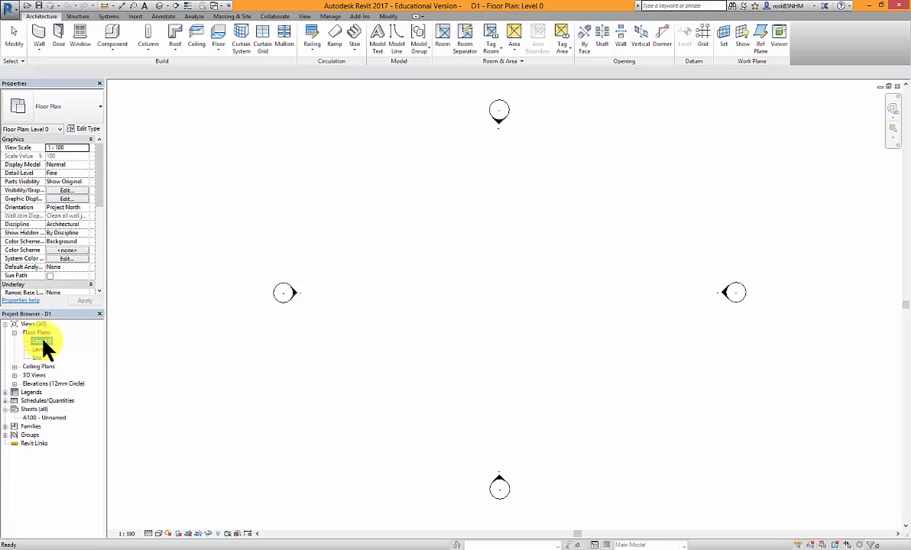
pyautogui.click(35, 43)
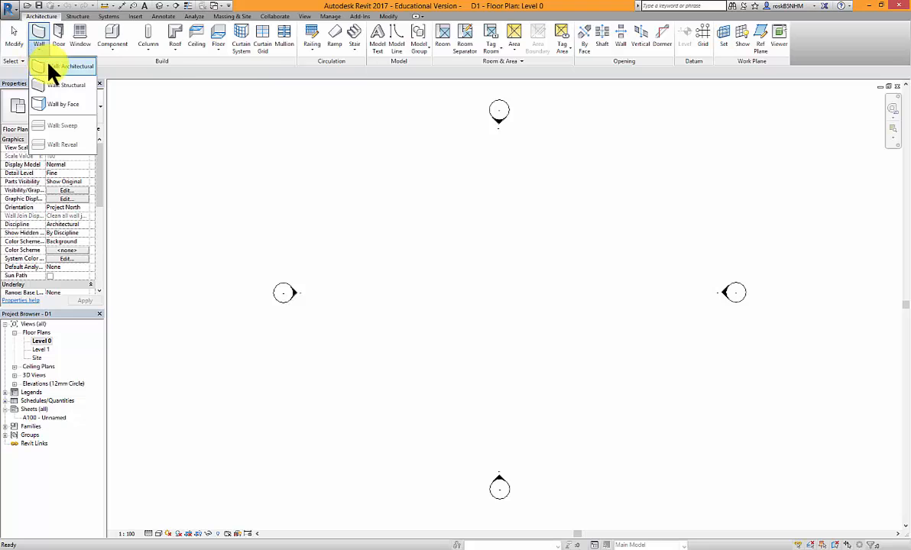
pyautogui.click(47, 66)
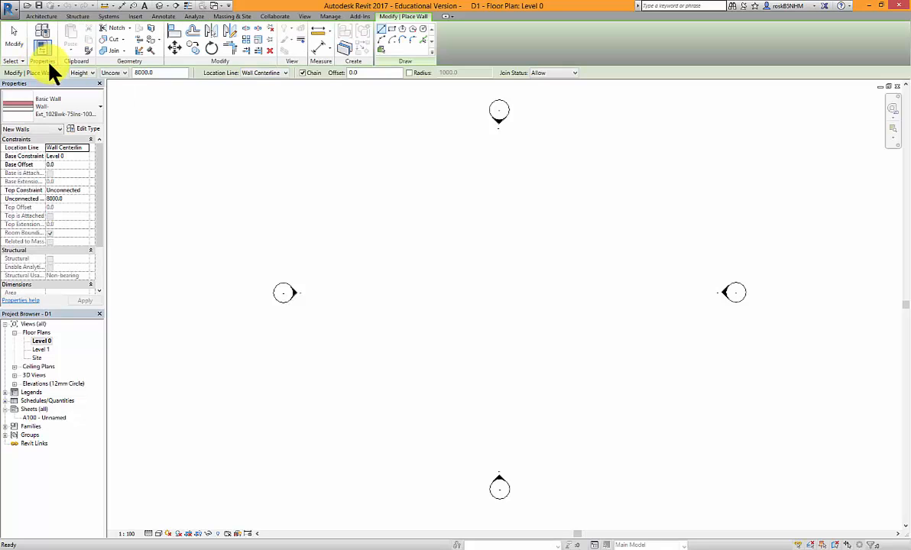
pyautogui.click(92, 115)
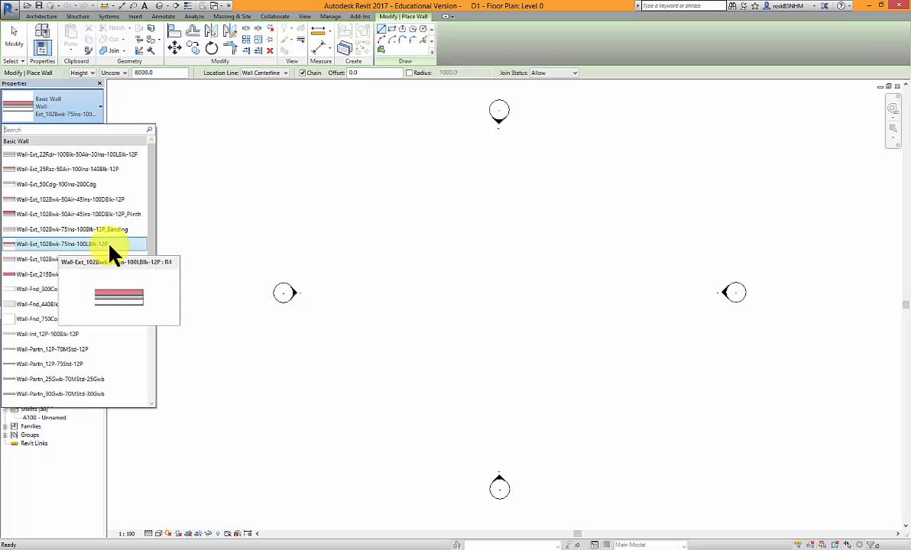
pyautogui.click(132, 244)
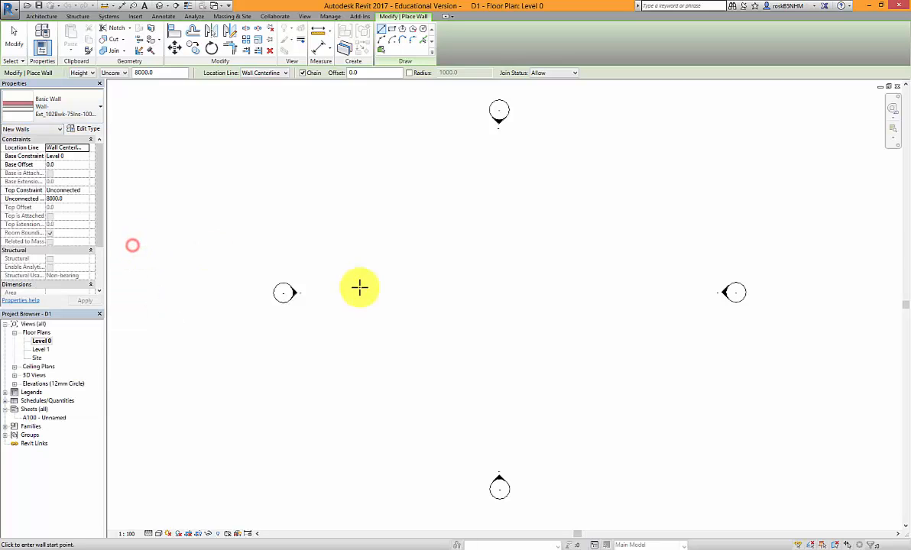
pyautogui.click(496, 205)
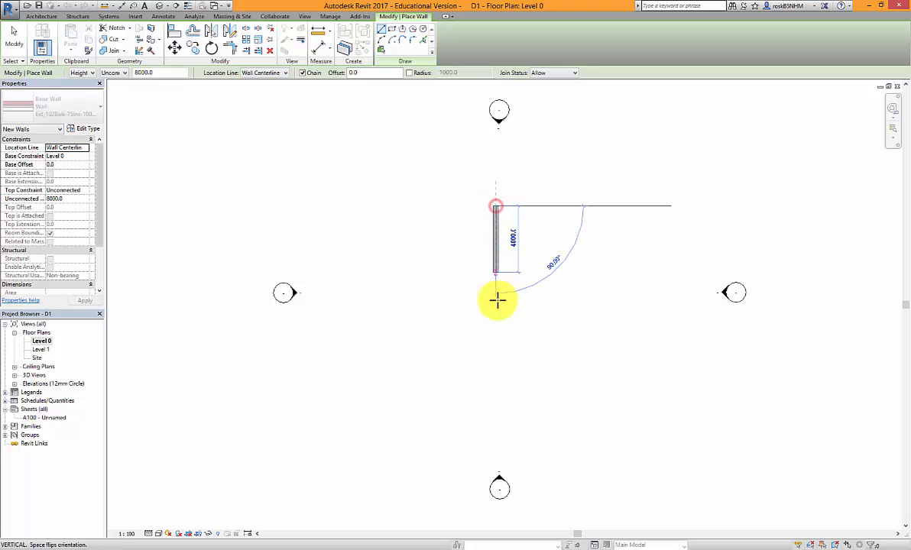
pyautogui.click(496, 399)
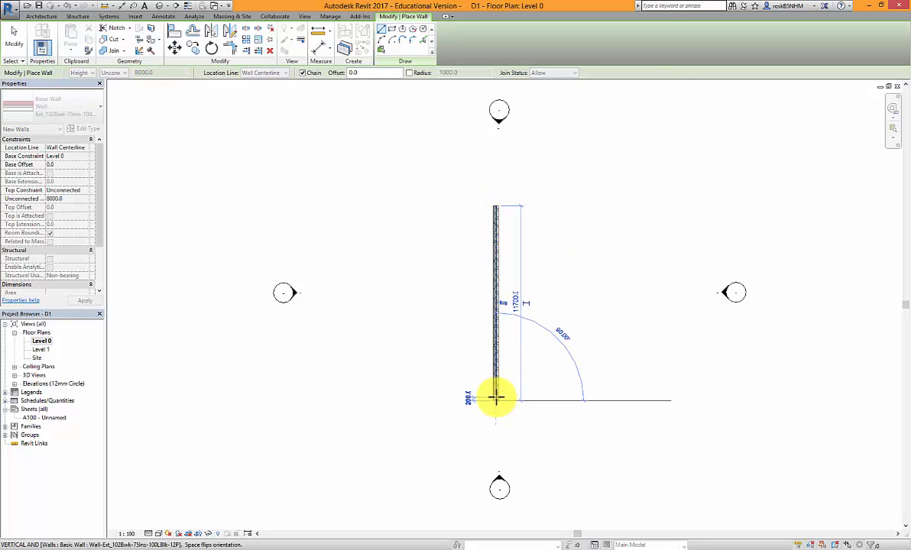
pyautogui.press('Escape')
pyautogui.press('Escape')
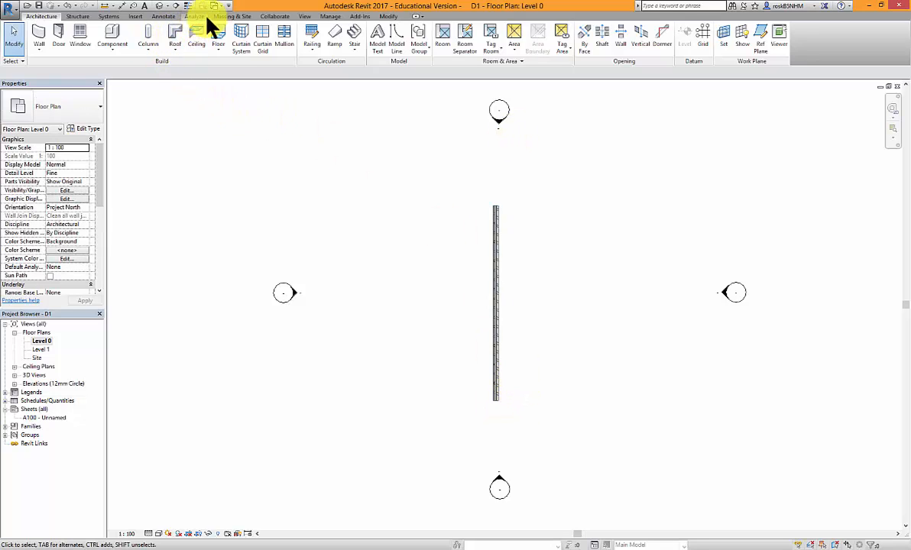
# Place a short horizontal section line across the lower part of the wall and open its section view
pyautogui.click(304, 16)
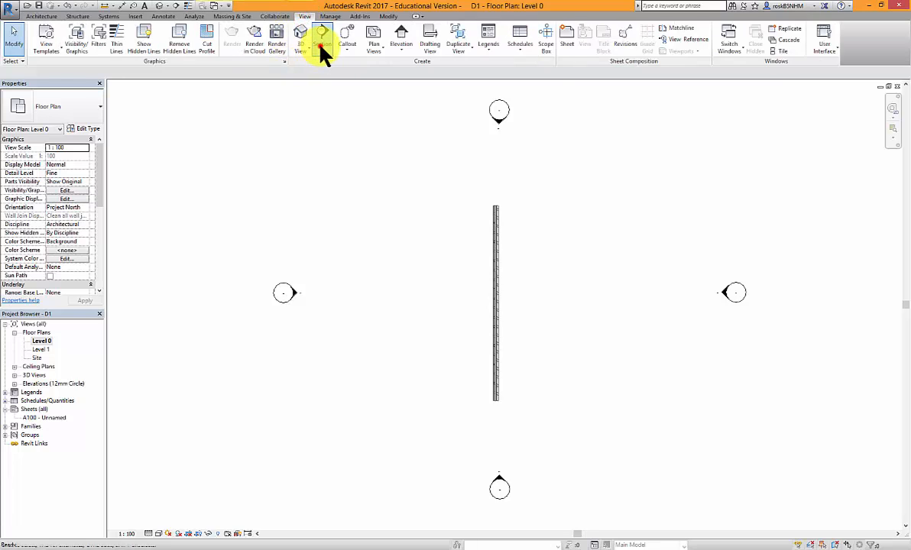
pyautogui.click(321, 42)
pyautogui.click(478, 360)
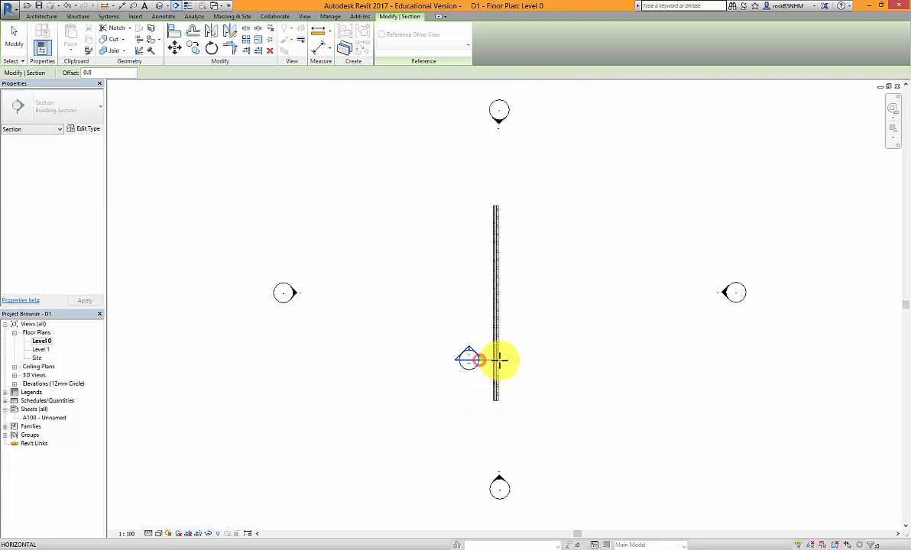
pyautogui.click(520, 360)
pyautogui.press('Escape')
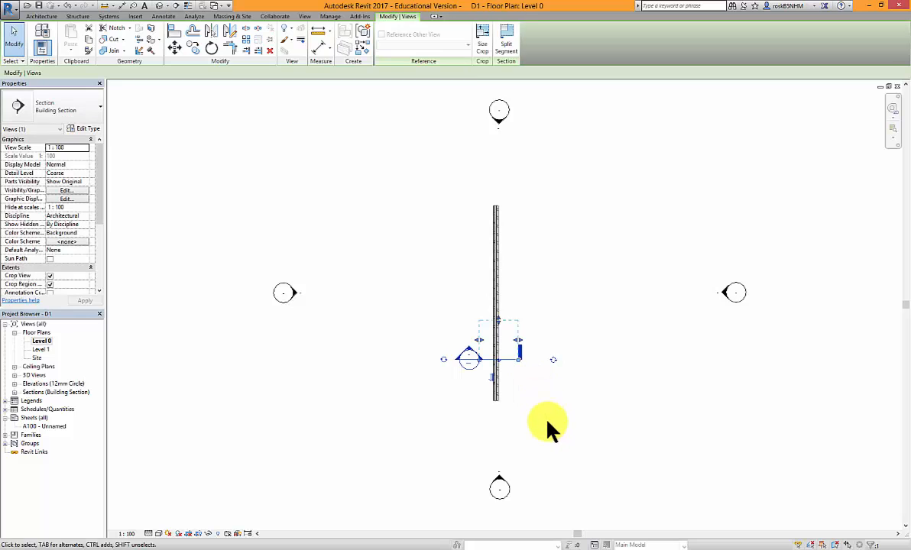
pyautogui.press('Escape')
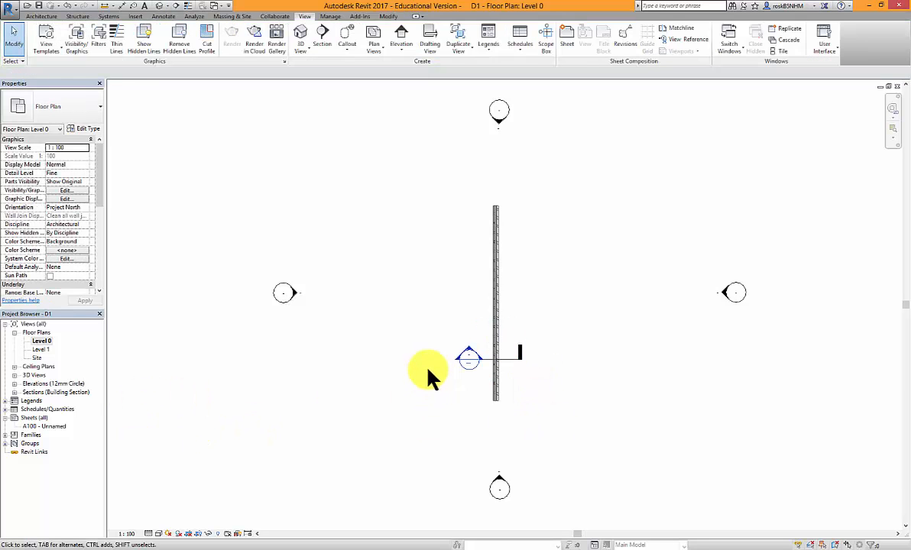
pyautogui.doubleClick(467, 357)
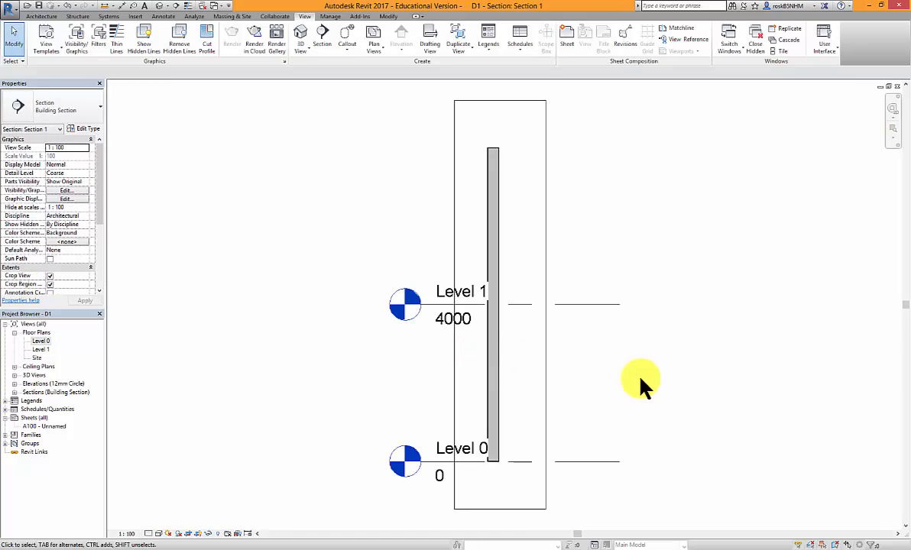
# Set the wall's top constraint to Up to level: Level 1
pyautogui.click(620, 376)
pyautogui.click(499, 246)
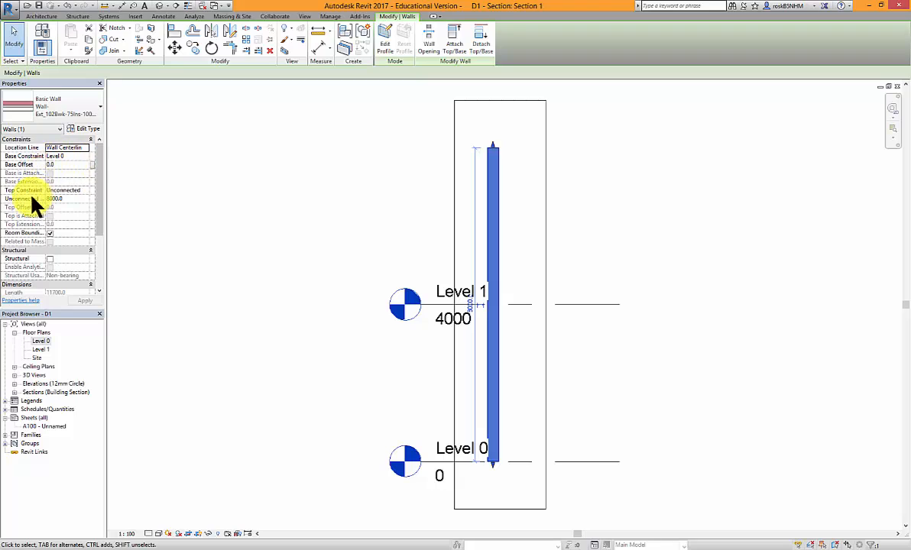
pyautogui.click(83, 192)
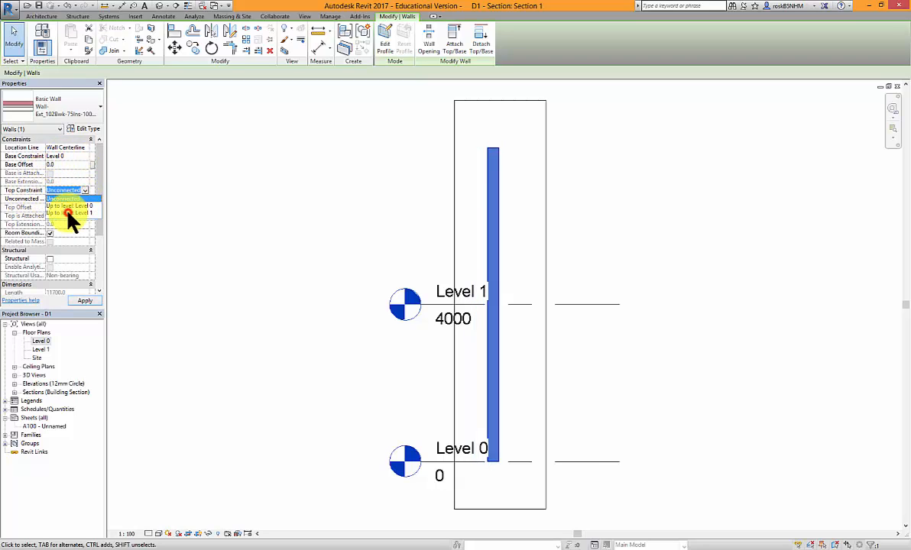
pyautogui.click(67, 213)
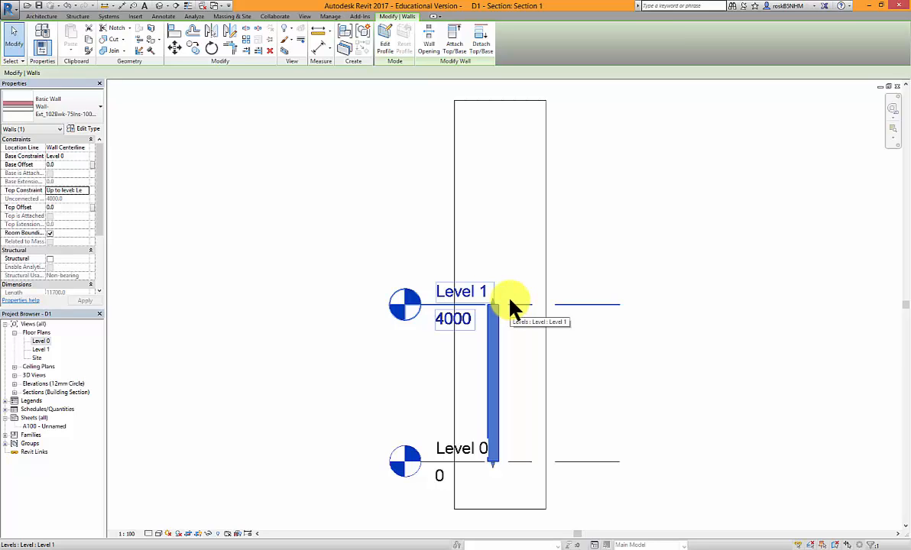
pyautogui.click(594, 375)
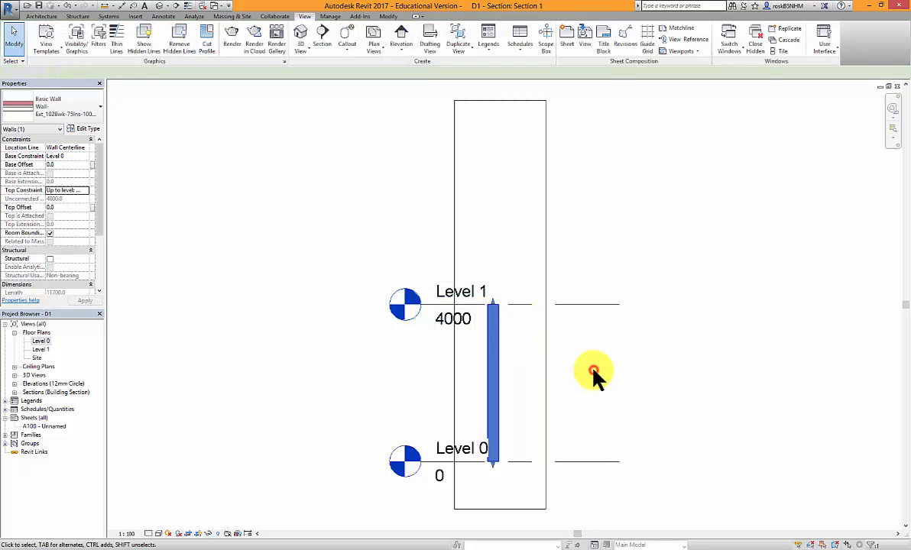
# Hide the crop region in the section view
pyautogui.click(546, 386)
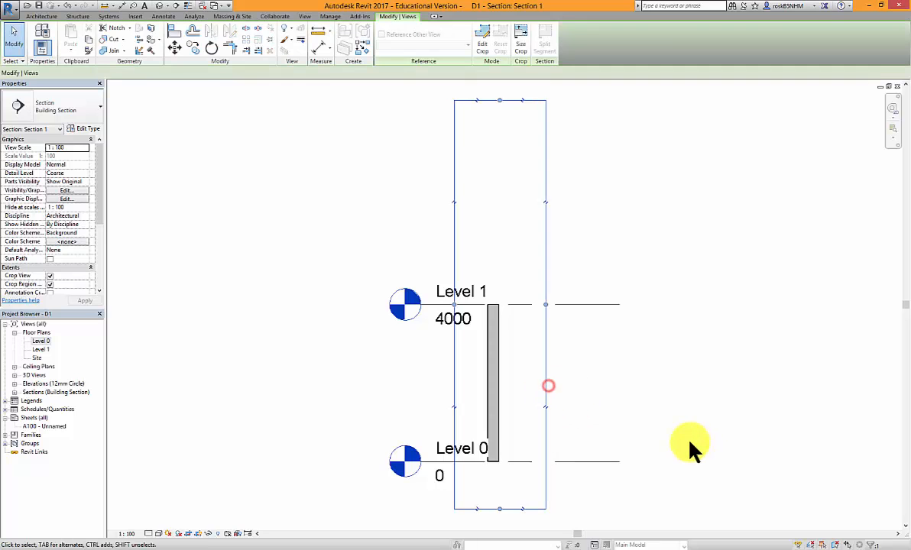
pyautogui.click(197, 534)
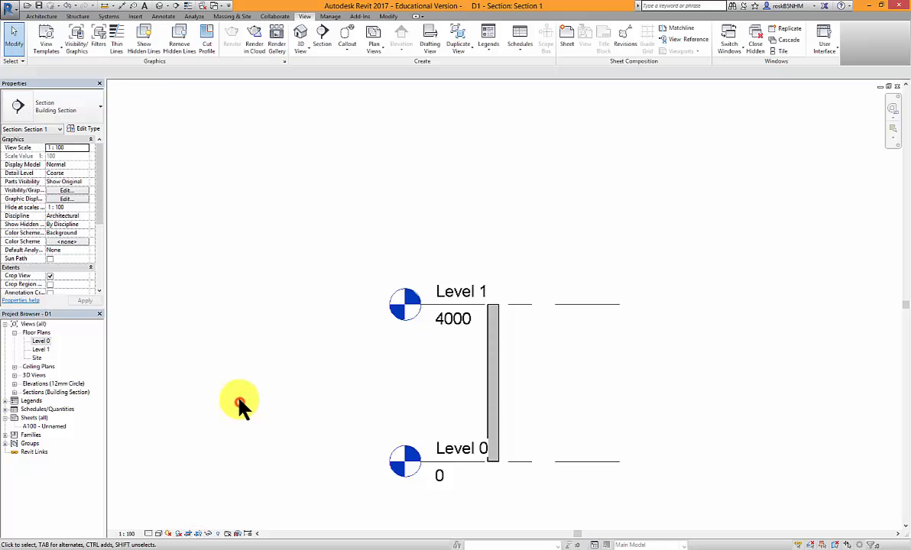
# Stretch the level lines' head ends away from the wall and shorten their opposite ends closer to it
pyautogui.scroll(2, 516, 413)
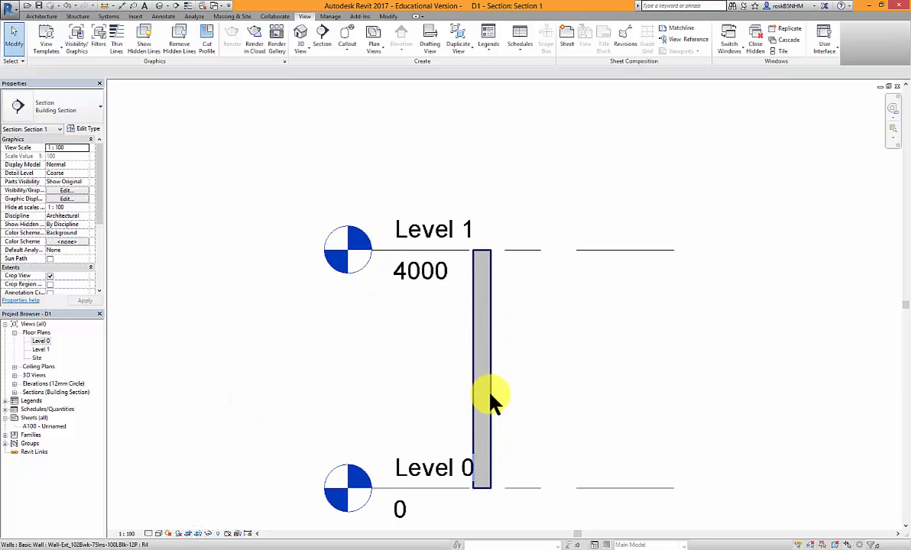
pyautogui.click(423, 512)
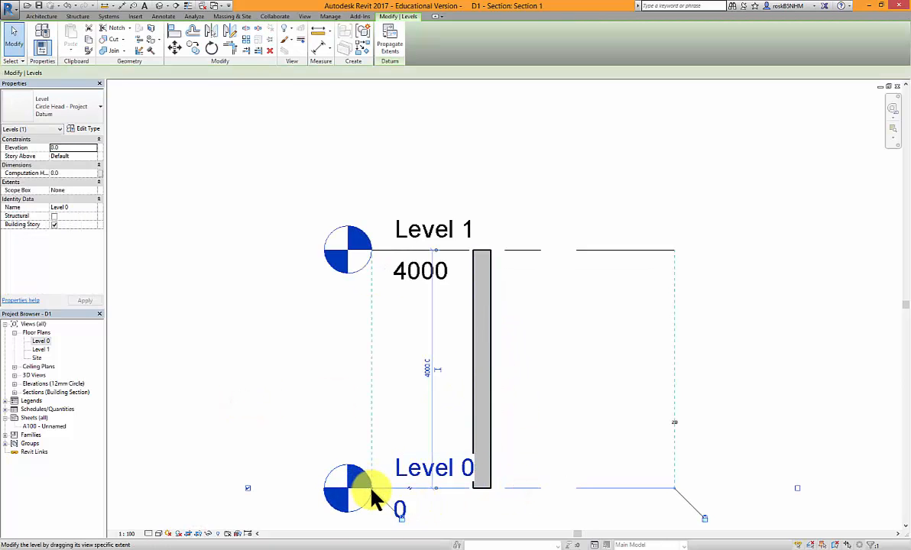
pyautogui.moveTo(371, 493); pyautogui.dragTo(326, 488)
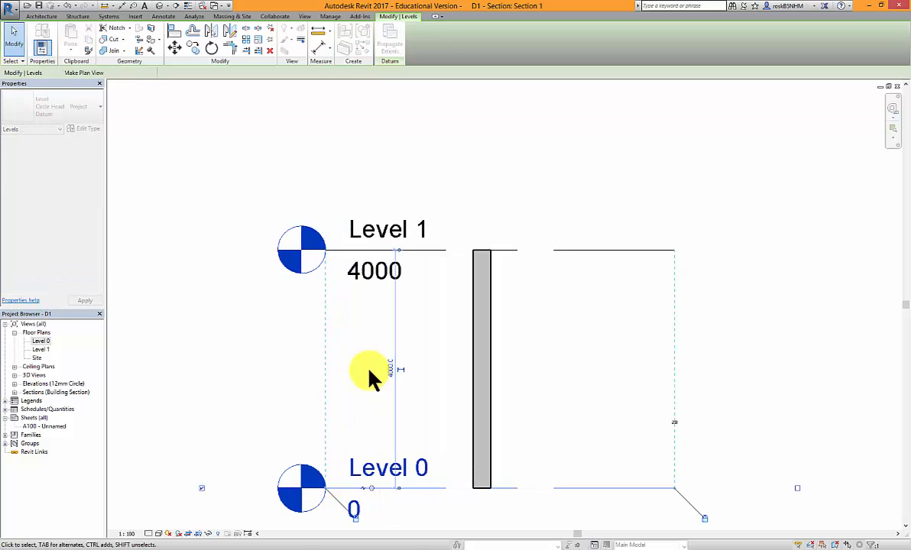
pyautogui.click(570, 393)
pyautogui.click(676, 490)
pyautogui.moveTo(676, 489); pyautogui.dragTo(580, 489)
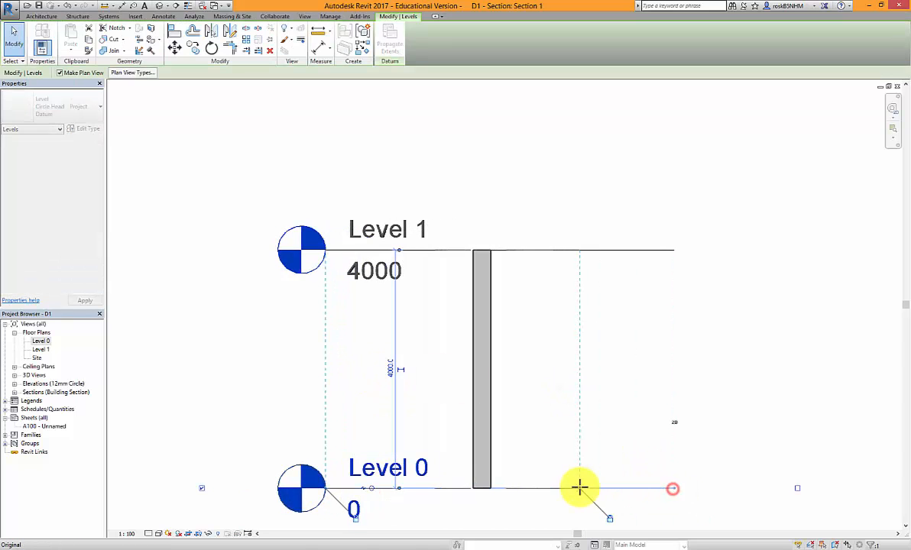
pyautogui.click(644, 413)
pyautogui.scroll(-2, 646, 413)
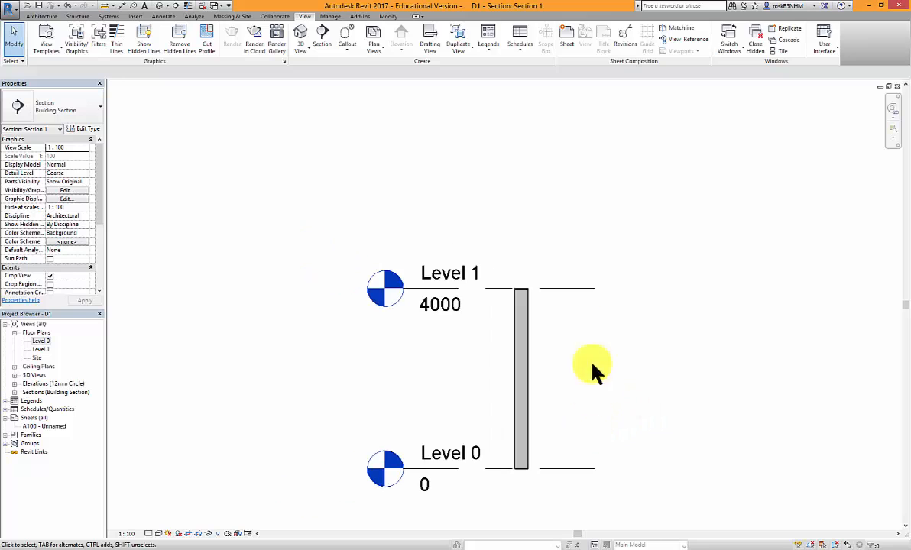
pyautogui.click(579, 288)
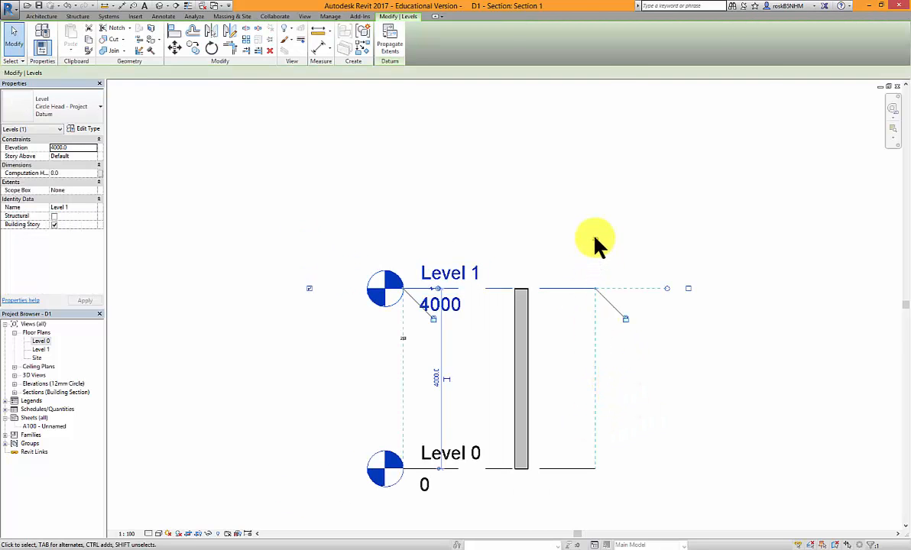
pyautogui.click(596, 242)
pyautogui.click(642, 371)
pyautogui.scroll(-1, 547, 386)
pyautogui.scroll(2, 529, 402)
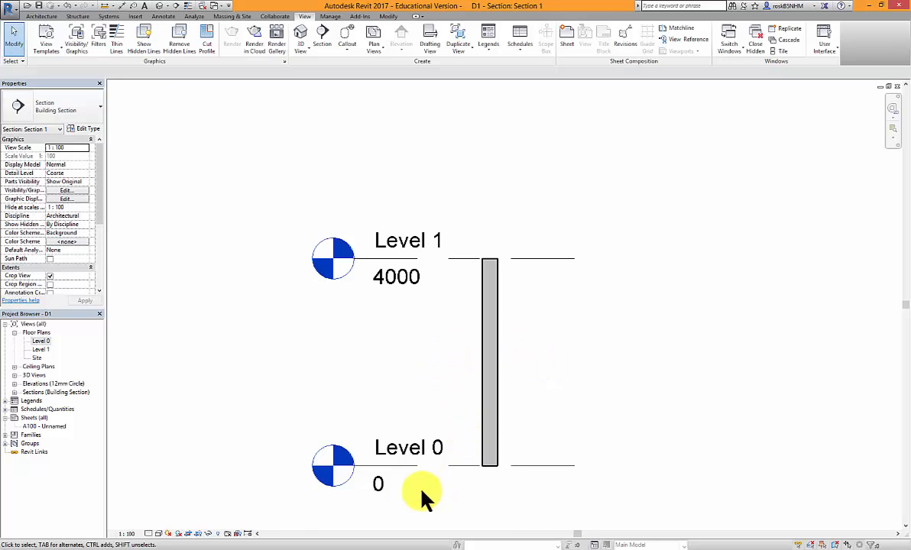
# Set the section view's visual style to Shaded and its detail level to Fine
pyautogui.click(159, 535)
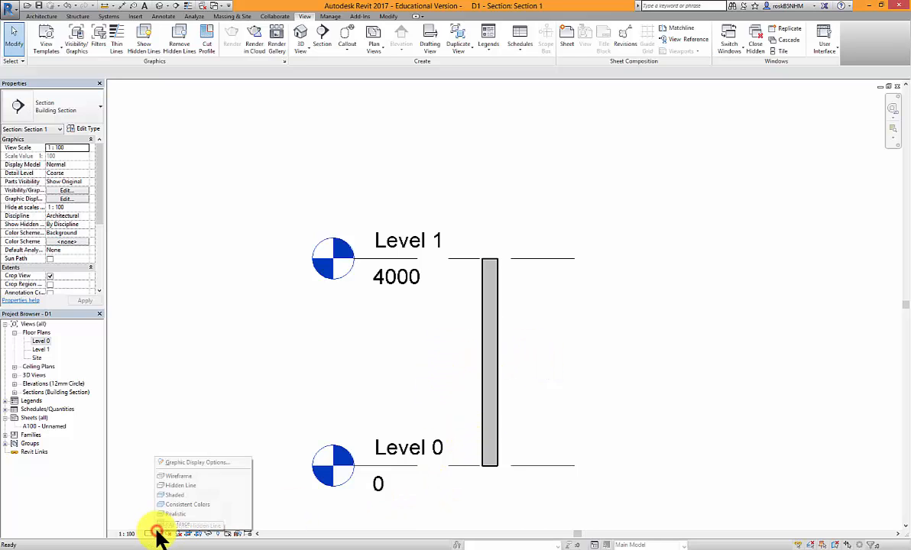
pyautogui.click(177, 496)
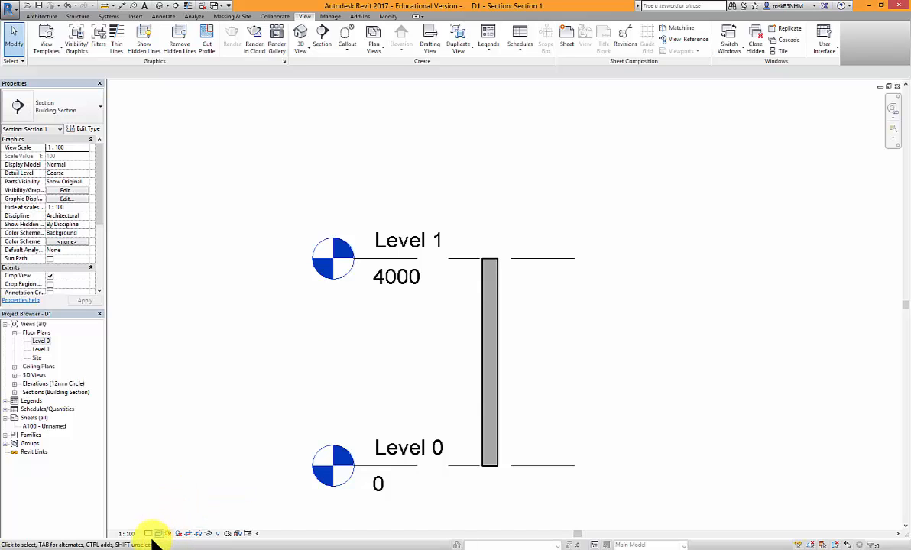
pyautogui.click(150, 534)
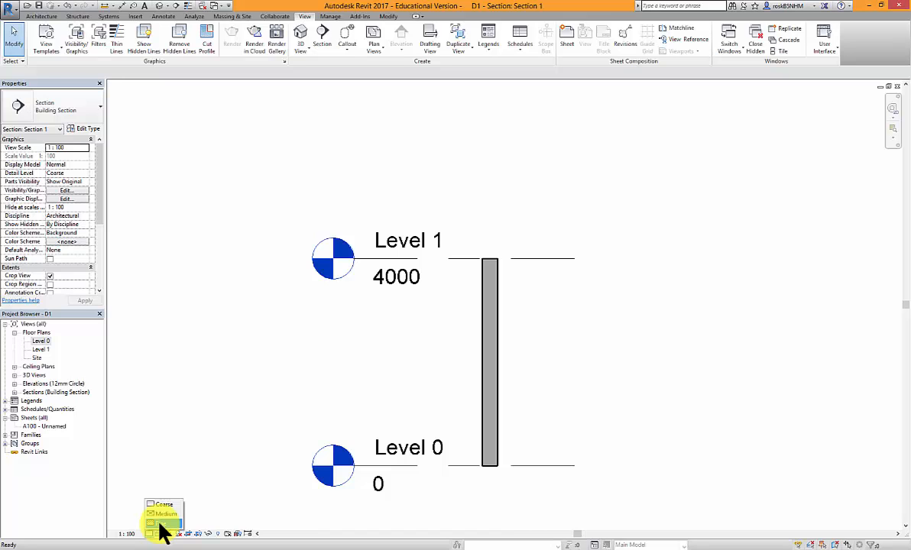
pyautogui.click(162, 524)
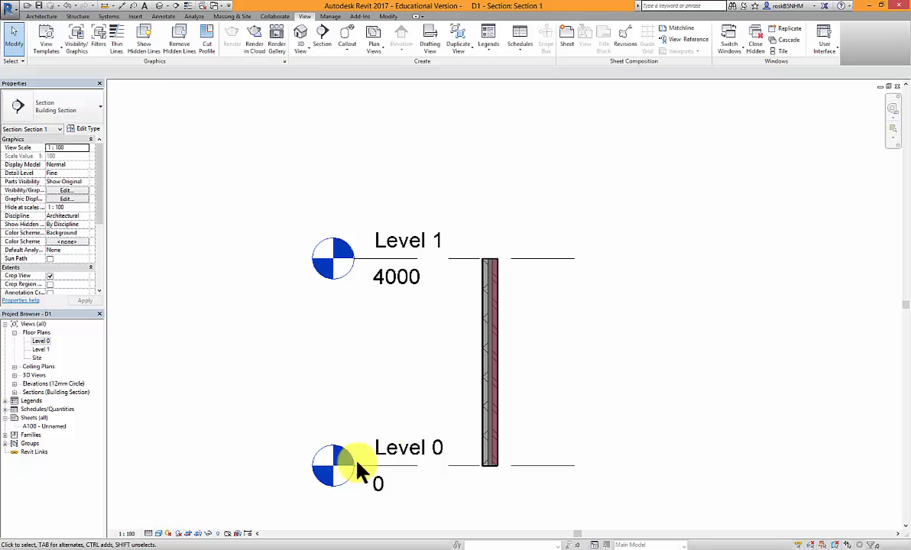
pyautogui.scroll(5, 488, 372)
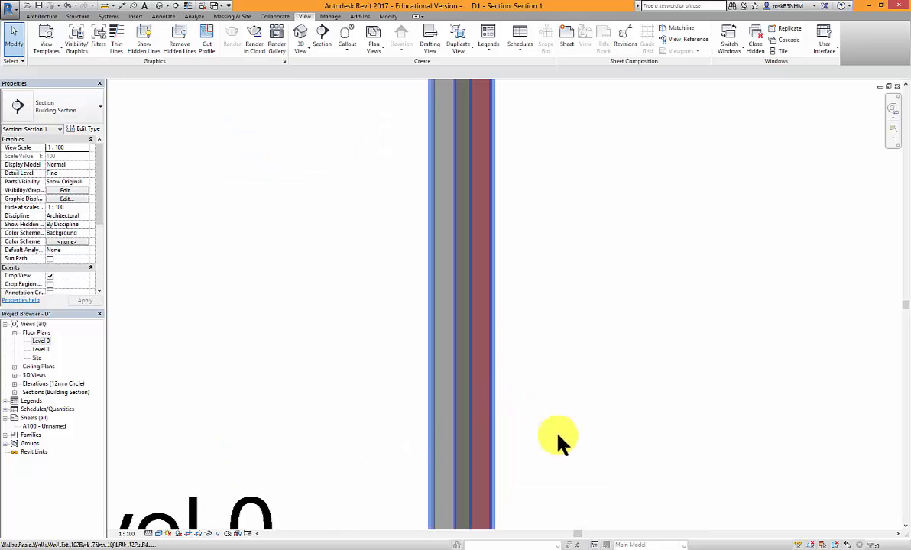
# Create a rectangular callout around the lower-middle part of the wall in Section 1, spanning its full thickness
pyautogui.scroll(-2, 352, 414)
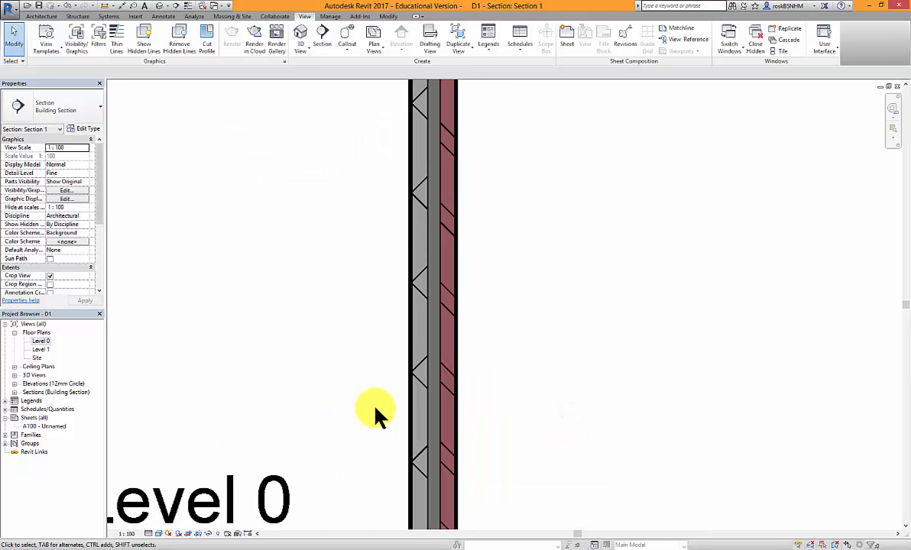
pyautogui.scroll(-4, 480, 342)
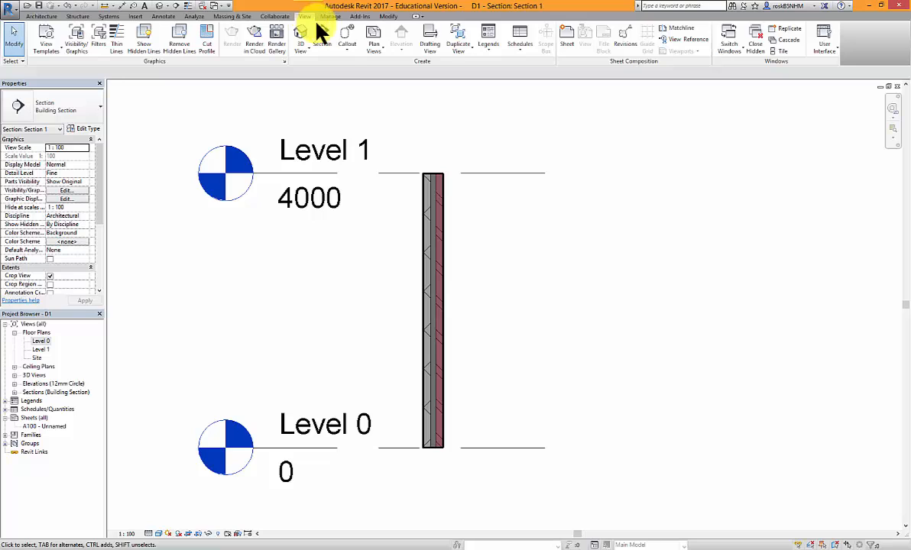
pyautogui.click(345, 49)
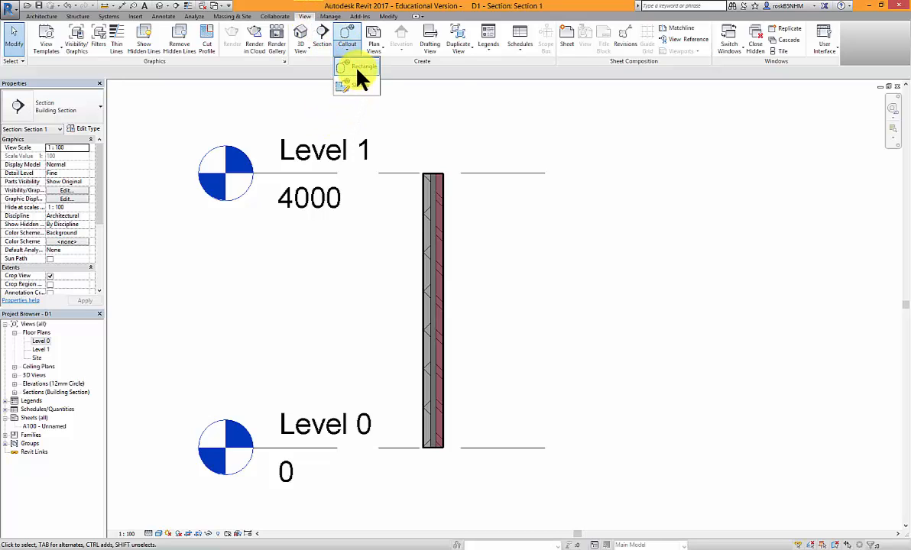
pyautogui.click(357, 69)
pyautogui.click(405, 278)
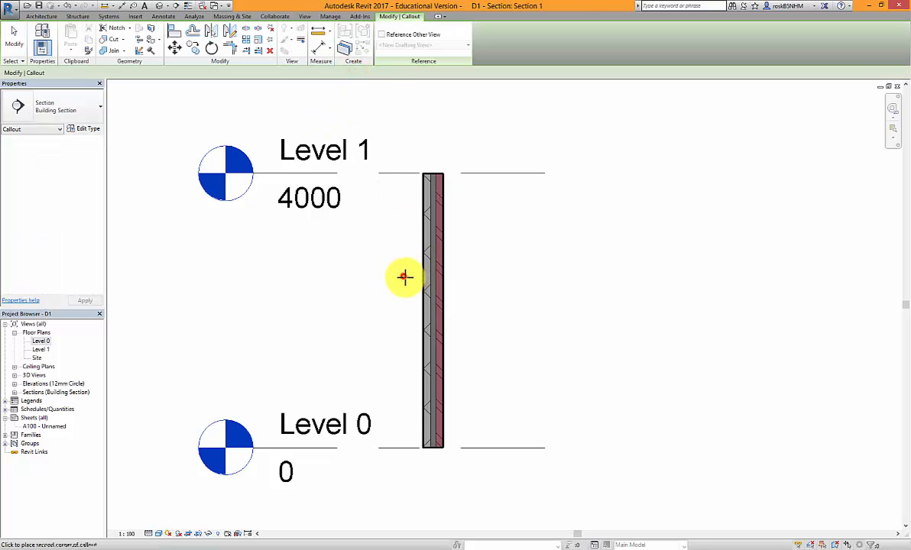
pyautogui.click(466, 380)
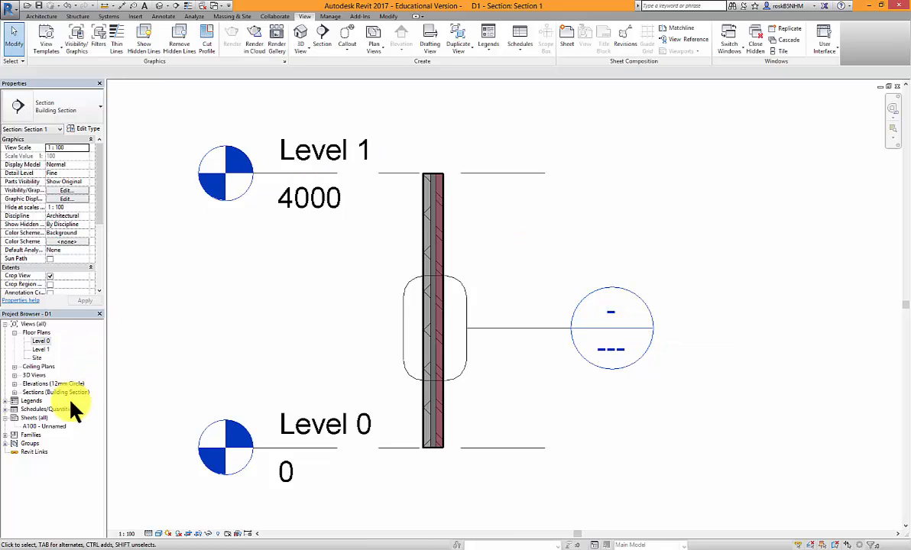
# Rename the new callout view Section 1 - Callout 1 as Detail 1
pyautogui.click(14, 392)
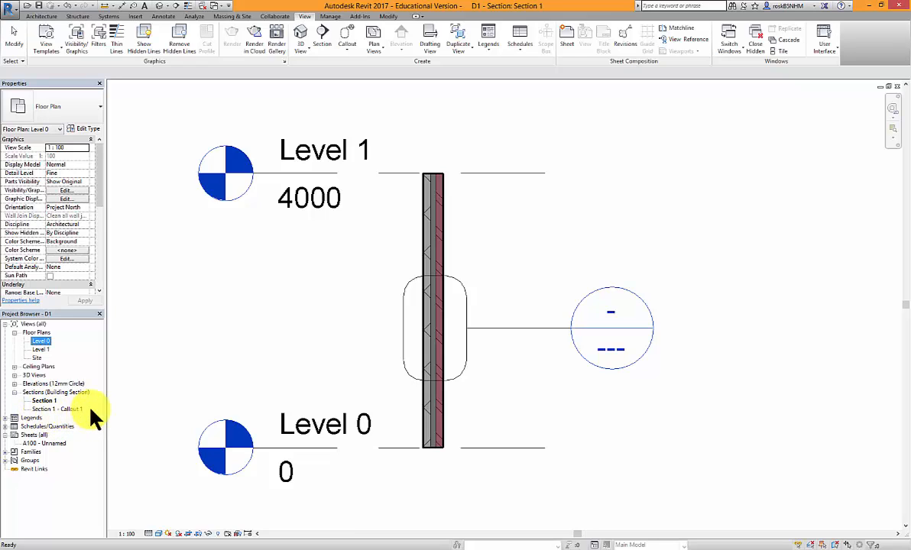
pyautogui.click(45, 409)
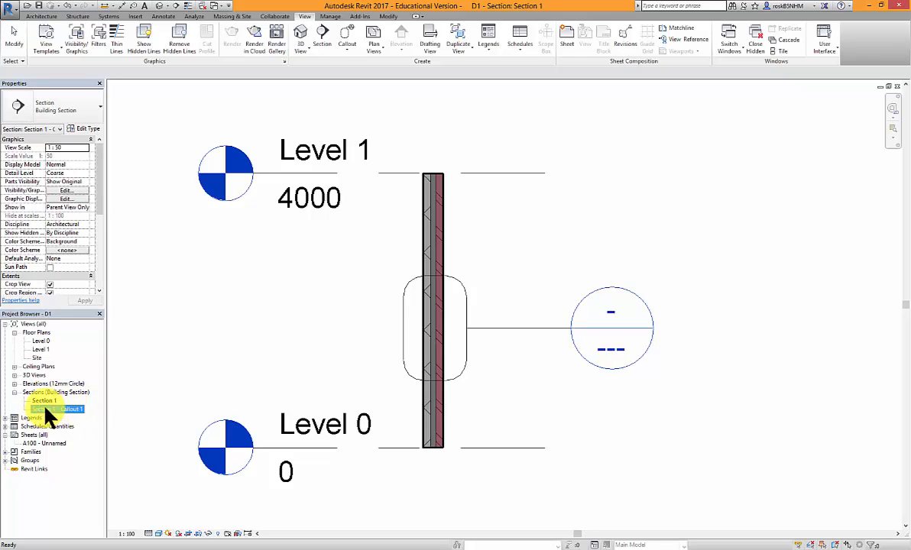
pyautogui.rightClick(45, 409)
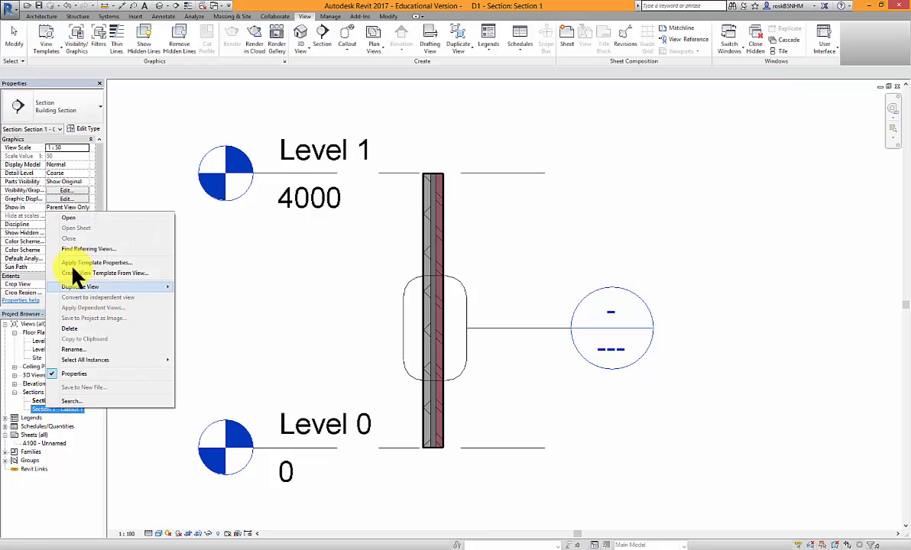
pyautogui.click(73, 349)
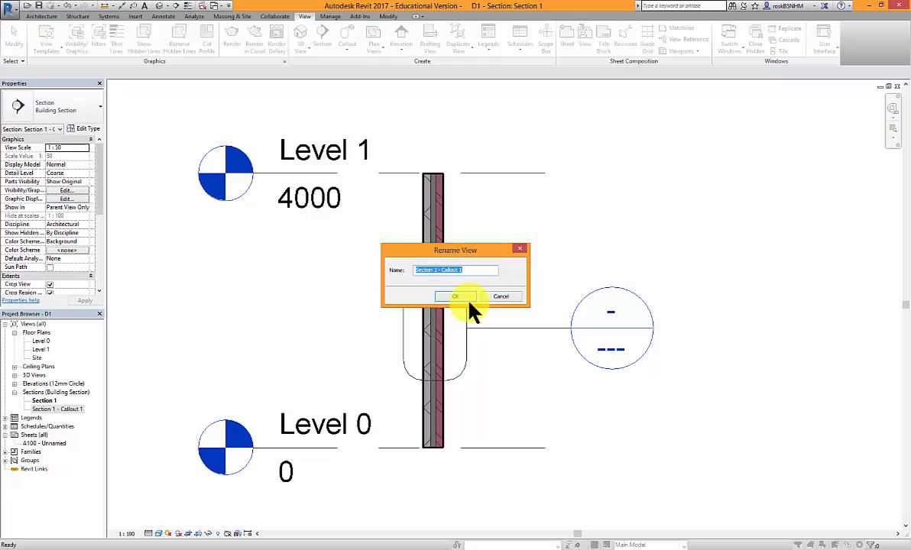
pyautogui.write('Detail 1')
pyautogui.click(462, 296)
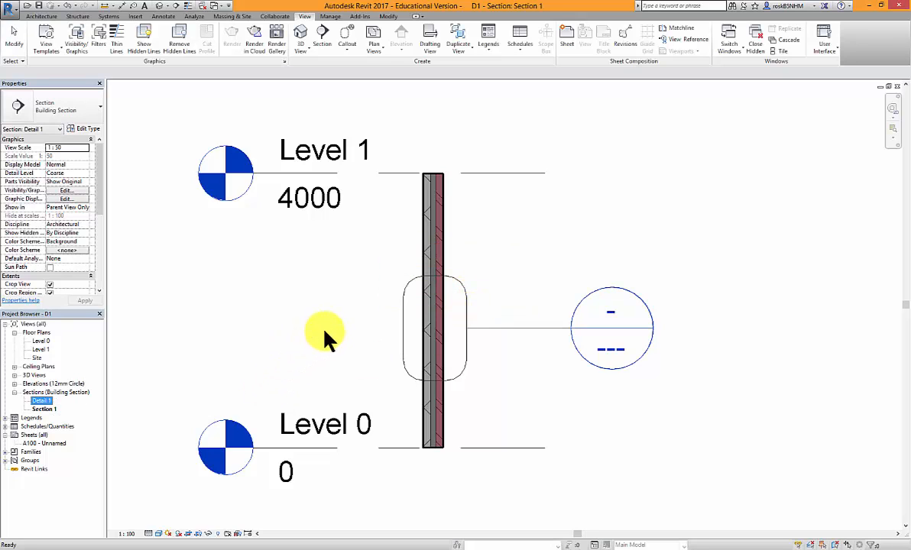
# Open the Detail 1 view from its callout in the section and set its view scale to 1:5
pyautogui.click(537, 407)
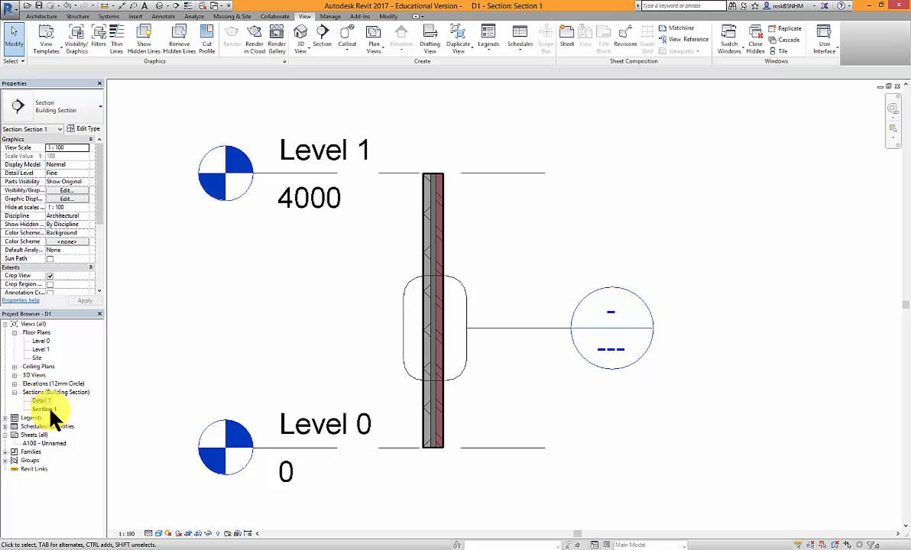
pyautogui.click(513, 419)
pyautogui.doubleClick(589, 366)
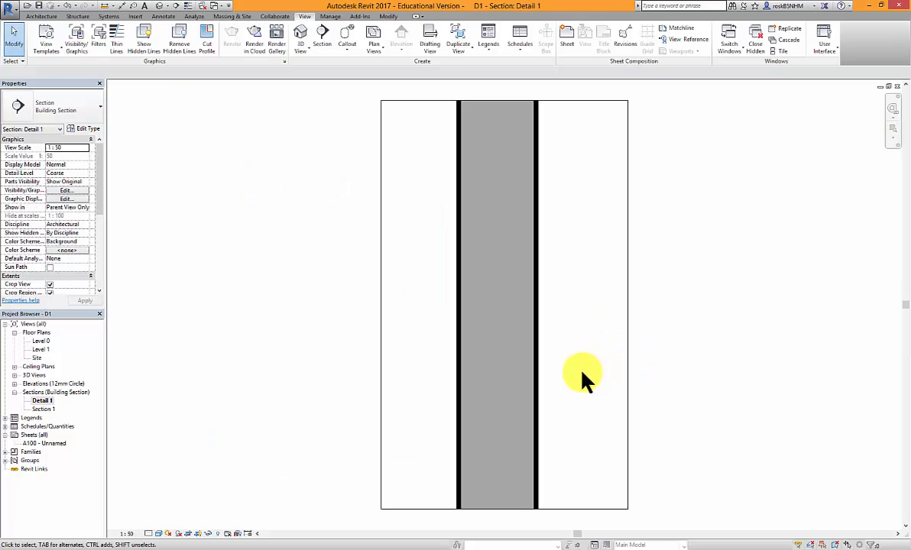
pyautogui.scroll(-2, 260, 458)
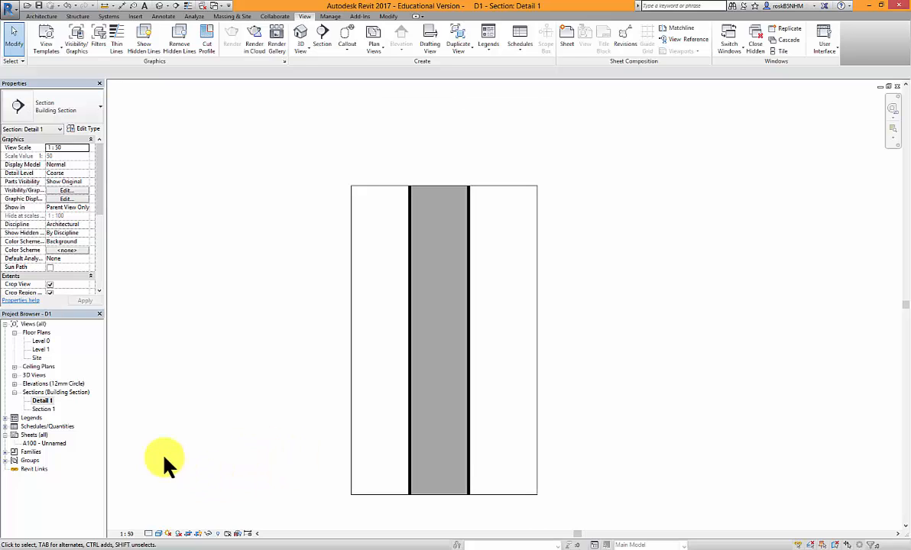
pyautogui.click(129, 535)
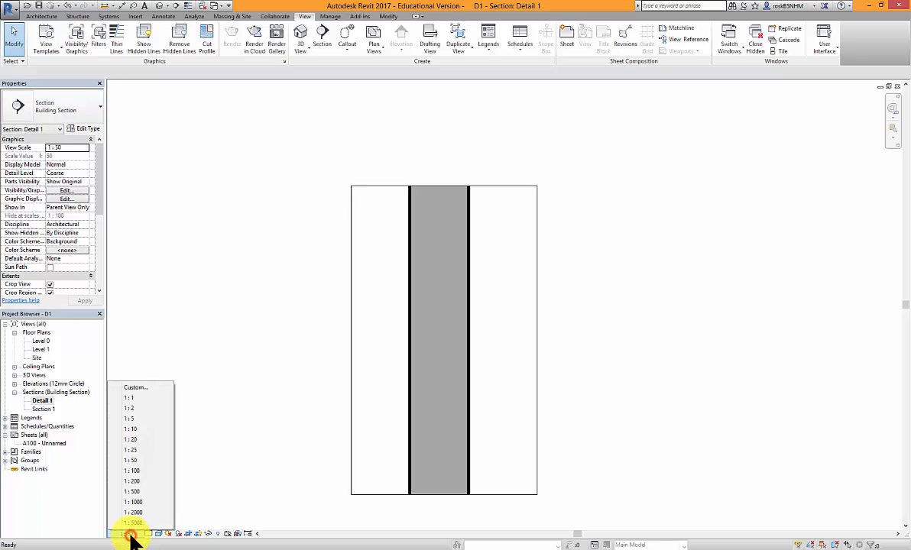
pyautogui.click(136, 419)
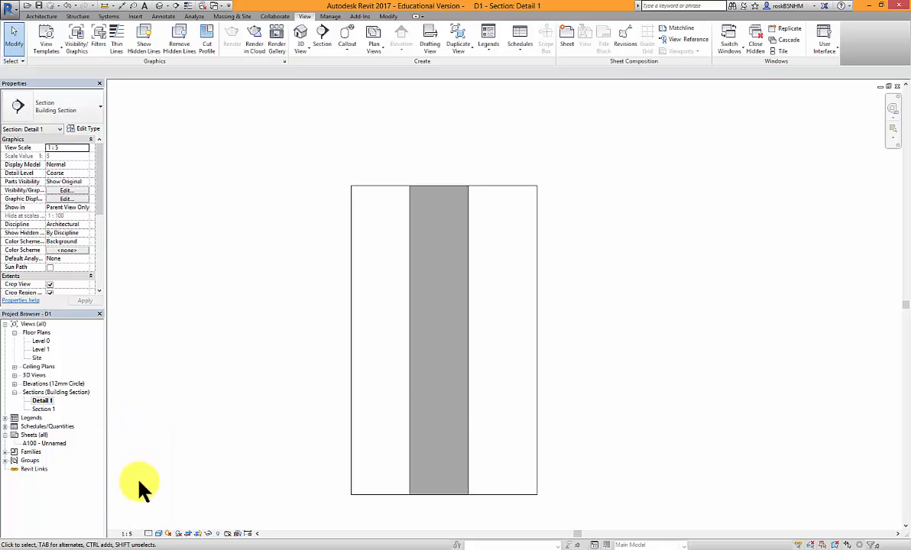
# Set the Detail 1 view's detail level to Fine and switch its visual style to an uncoloured line display
pyautogui.click(149, 535)
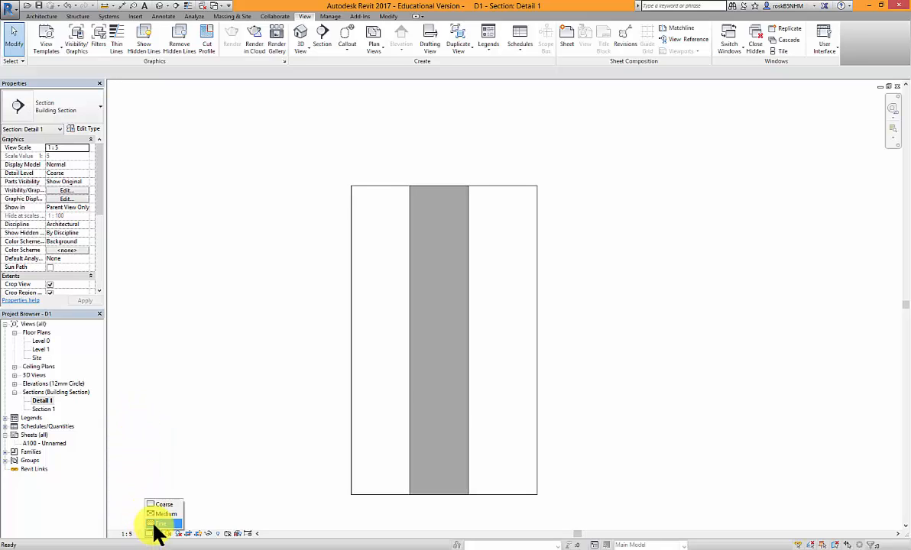
pyautogui.click(157, 524)
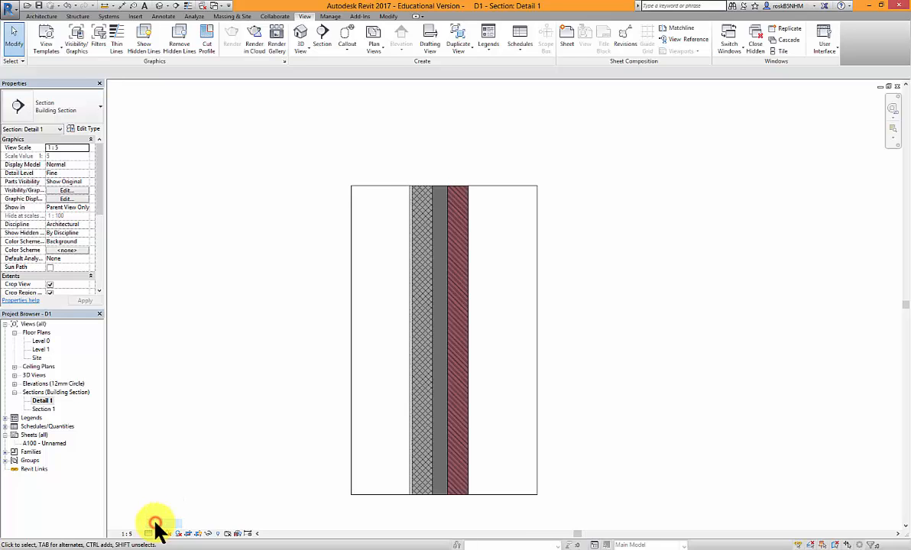
pyautogui.click(159, 534)
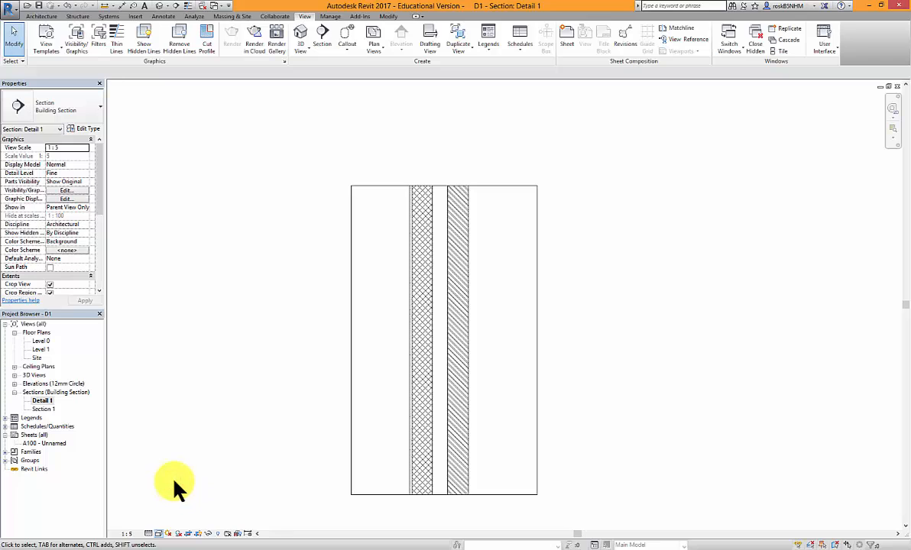
pyautogui.scroll(2, 489, 493)
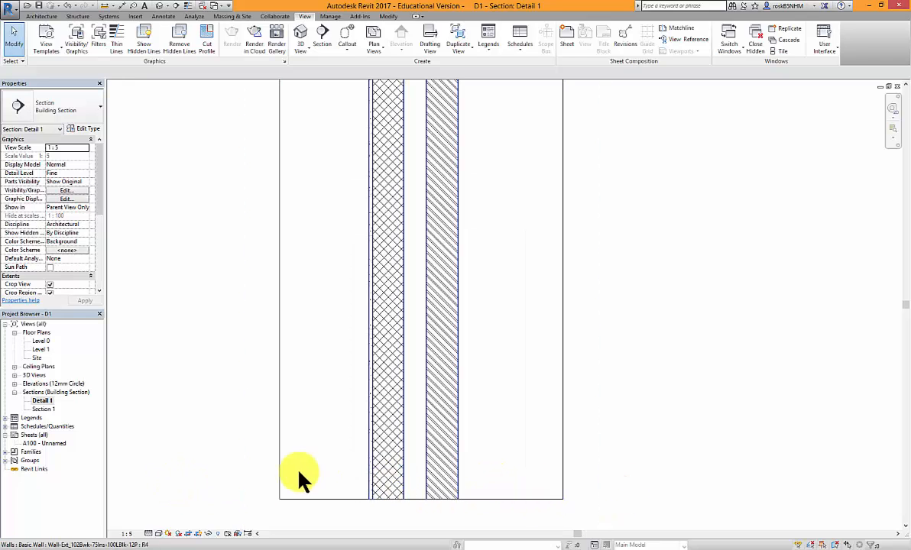
pyautogui.scroll(-2, 300, 480)
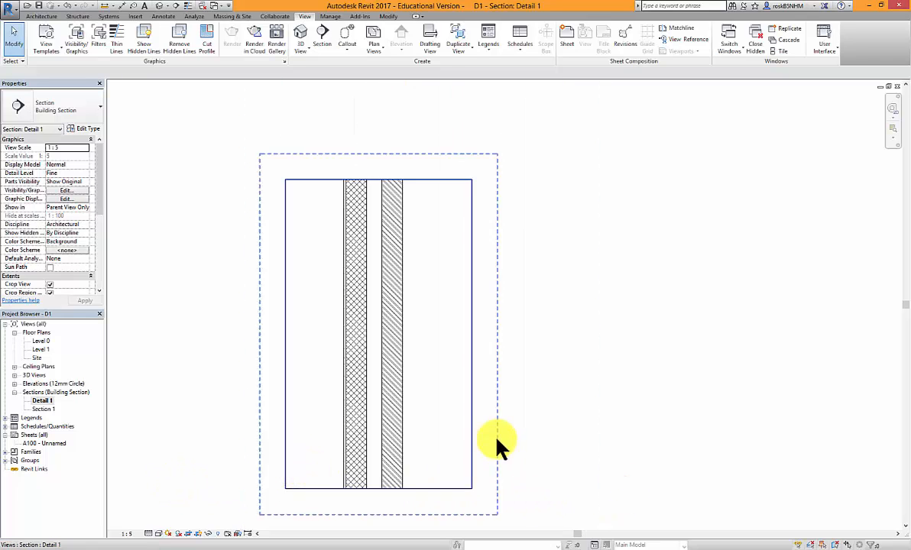
# Extend the annotation crop well beyond the wall's brick side, pull that crop edge slightly inward, and hide the crop region
pyautogui.click(472, 417)
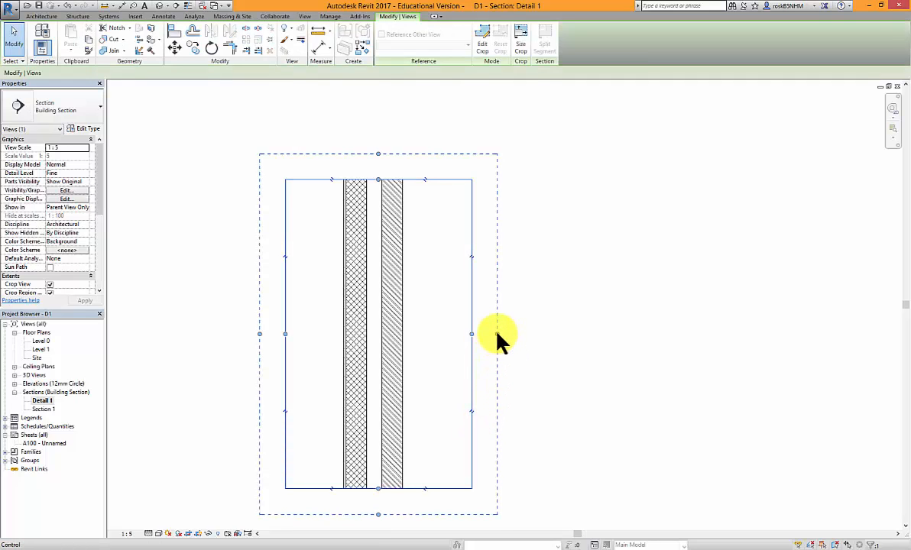
pyautogui.moveTo(498, 334); pyautogui.dragTo(520, 334)
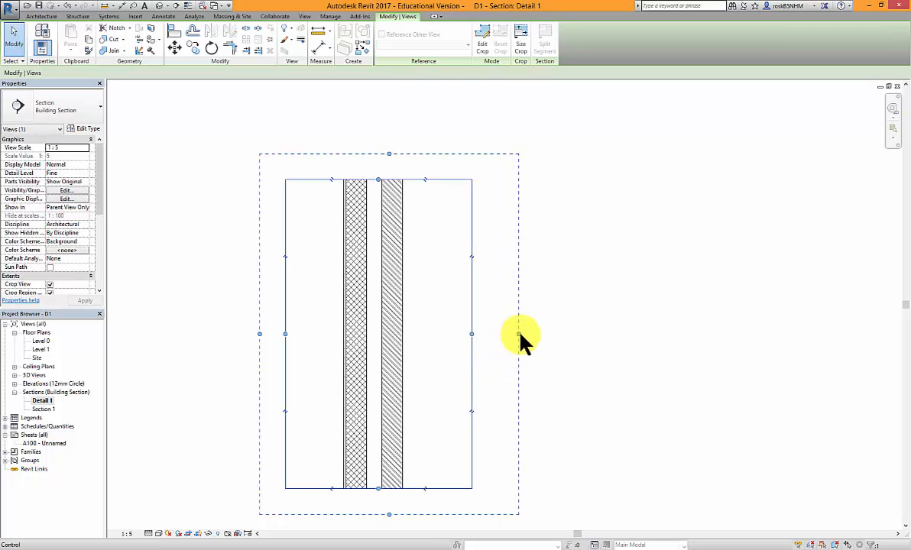
pyautogui.scroll(-2, 96, 182)
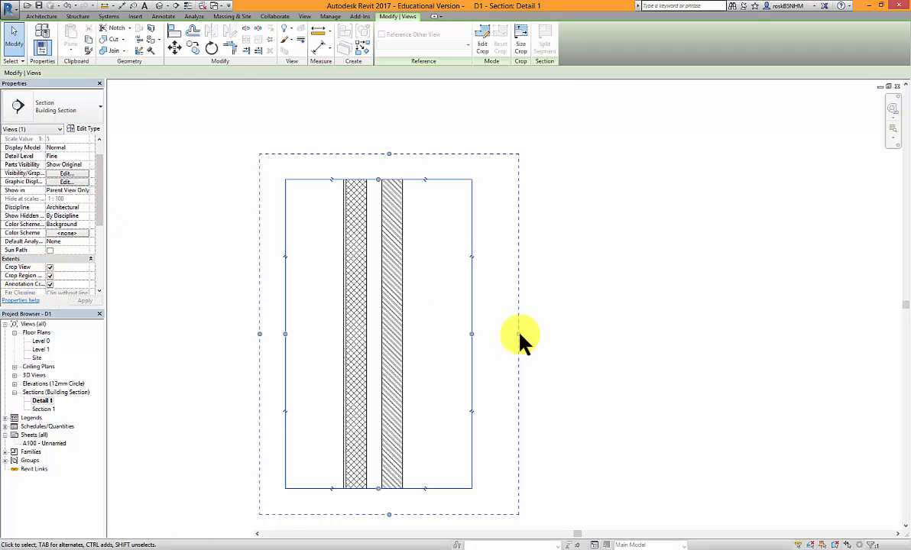
pyautogui.moveTo(519, 334)
pyautogui.mouseDown()
pyautogui.moveTo(468, 334)
pyautogui.moveTo(573, 334)
pyautogui.mouseUp()
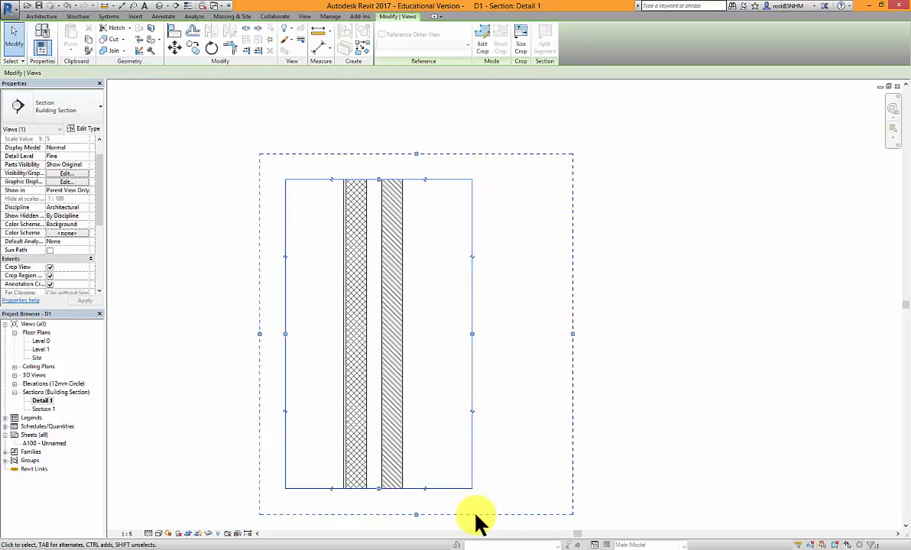
pyautogui.moveTo(572, 334); pyautogui.dragTo(609, 334)
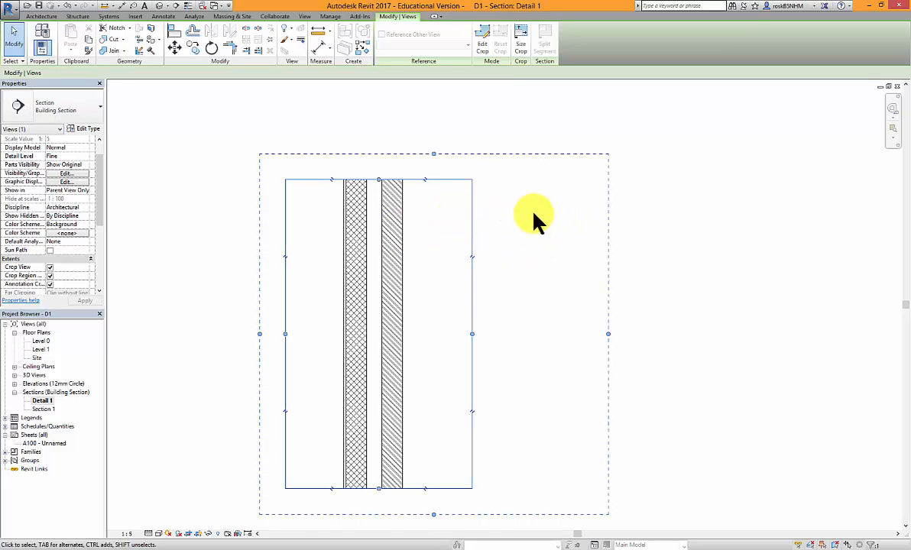
pyautogui.moveTo(472, 335); pyautogui.dragTo(467, 334)
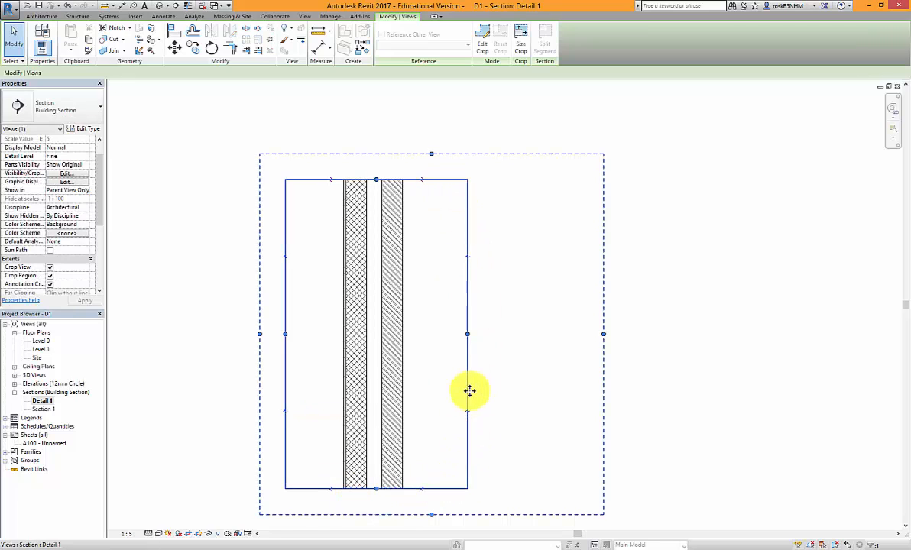
pyautogui.click(658, 386)
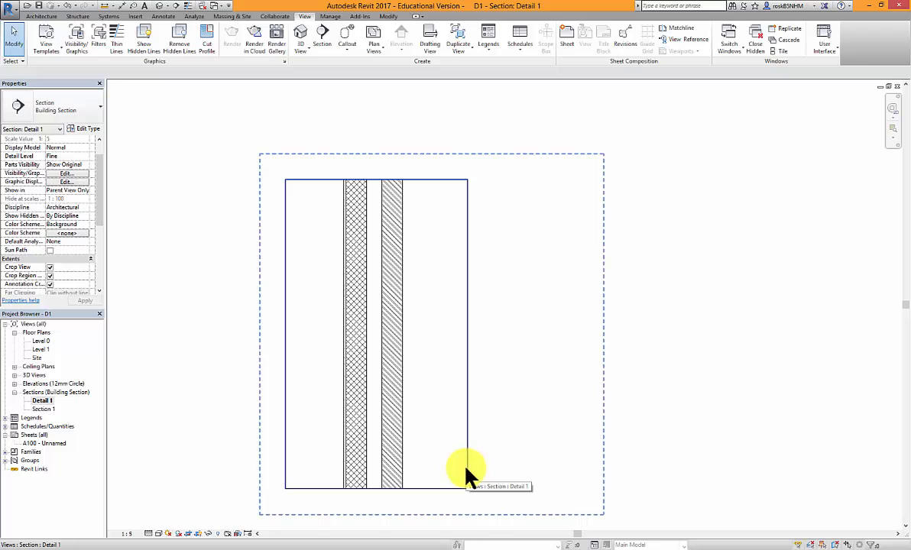
pyautogui.click(201, 533)
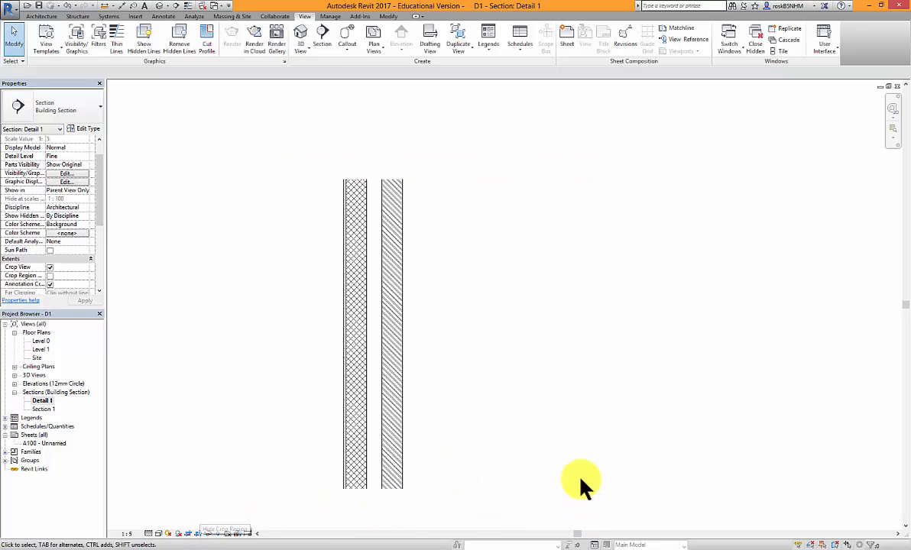
# Select the wall in the detail view and start duplicating its type Wall-Ext_102Bwk-75Ins-100LBlk-12P
pyautogui.scroll(3, 372, 508)
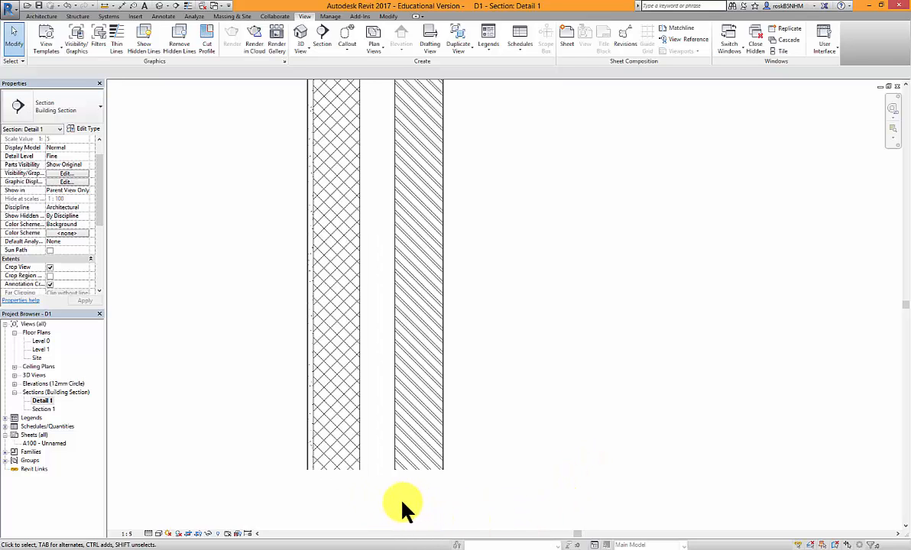
pyautogui.click(393, 364)
pyautogui.scroll(-1, 436, 446)
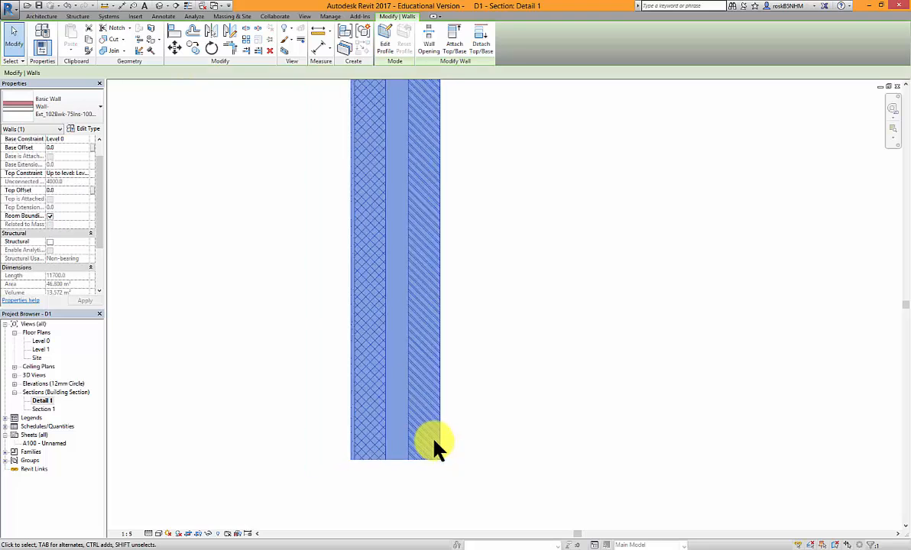
pyautogui.scroll(-2, 434, 441)
pyautogui.scroll(2, 476, 332)
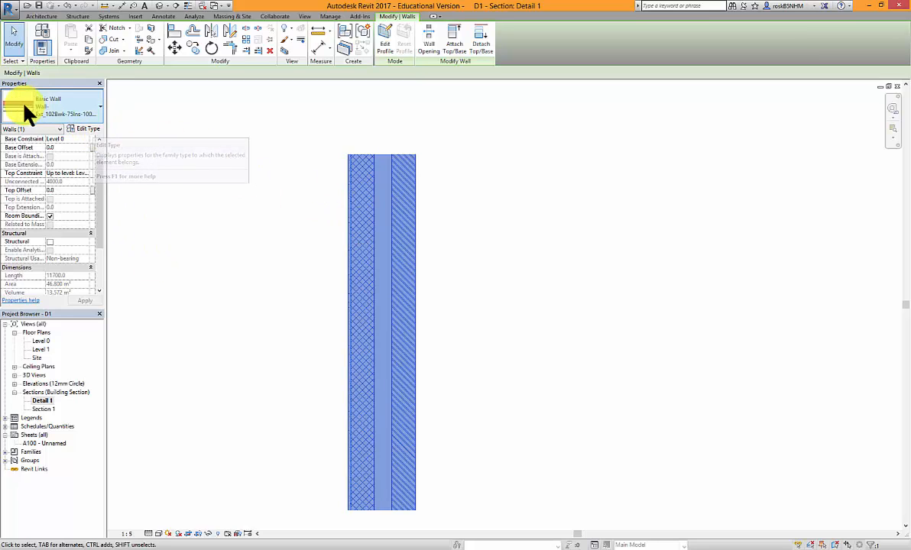
pyautogui.click(88, 129)
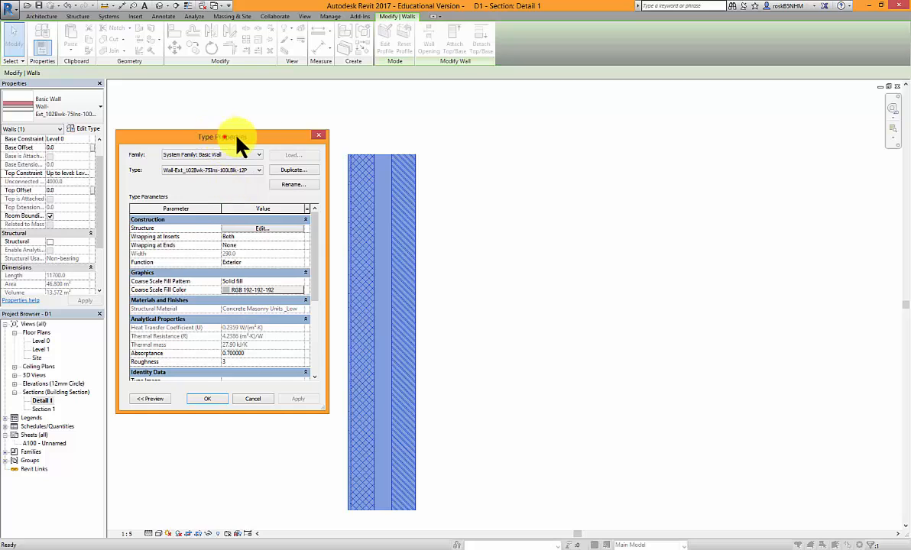
pyautogui.moveTo(238, 144); pyautogui.dragTo(292, 147)
pyautogui.click(346, 173)
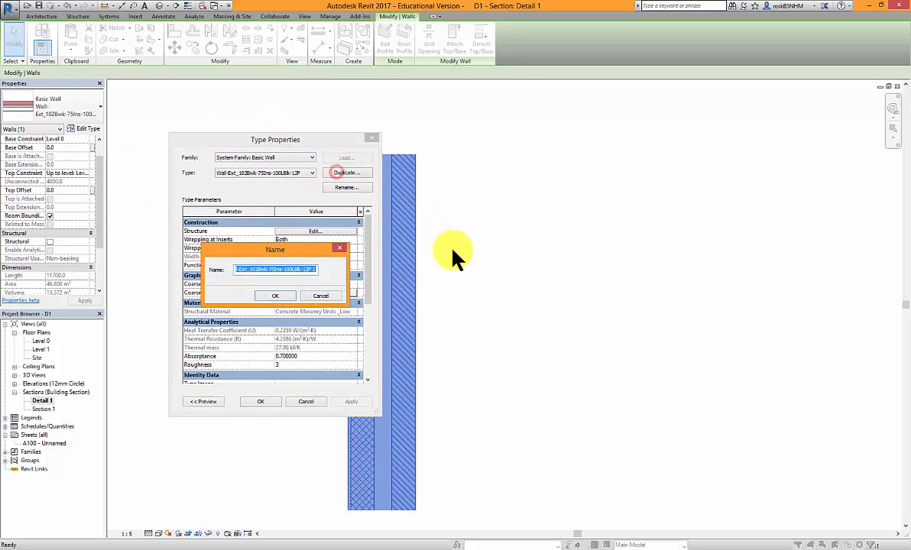
# Edit the duplicate wall type's name so that it begins with Wall-Ext_102Bwk-50Air-85Ins-120LBlk
pyautogui.click(249, 273)
pyautogui.moveTo(244, 269); pyautogui.dragTo(225, 268)
pyautogui.click(257, 272)
pyautogui.click(279, 269)
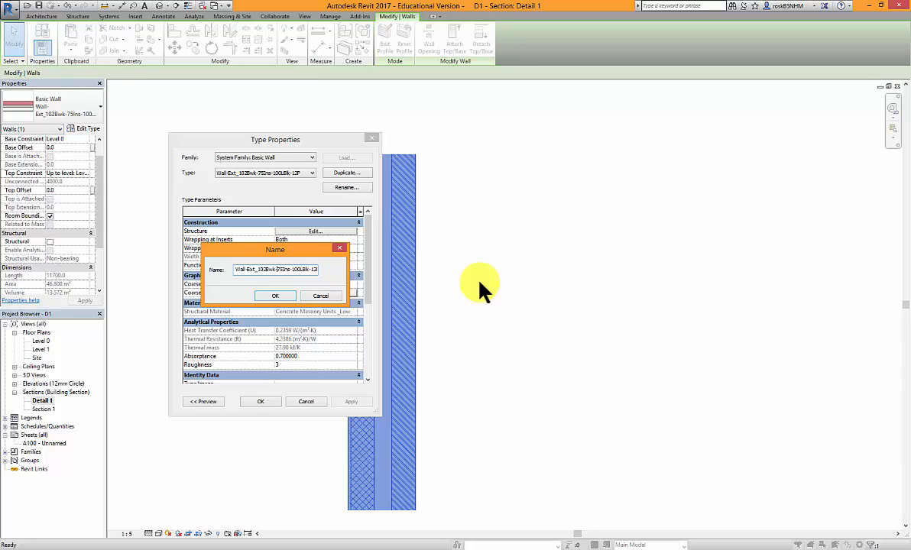
pyautogui.write('50Air-')
pyautogui.moveTo(295, 271); pyautogui.dragTo(290, 270)
pyautogui.write('8')
pyautogui.click(294, 270)
pyautogui.press('BackSpace')
pyautogui.click(278, 296)
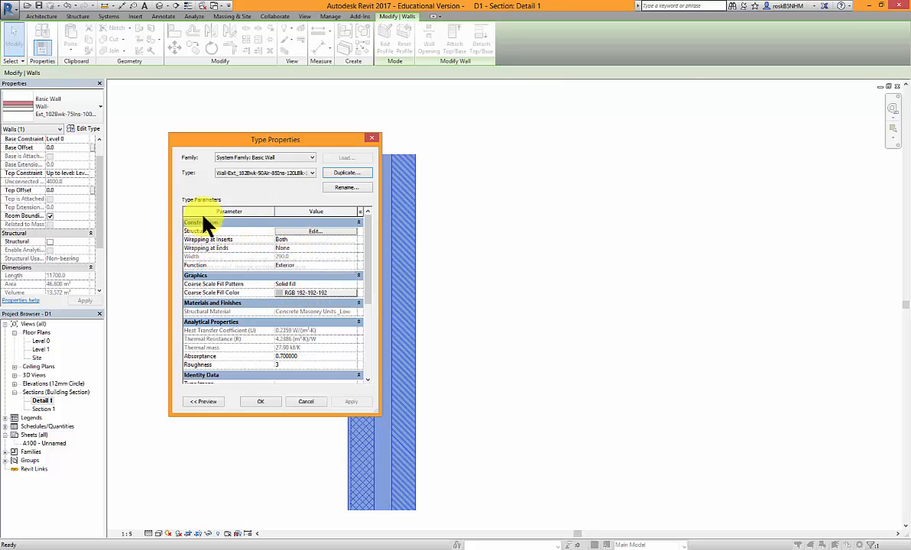
# Insert a new layer in the duplicate wall type's structure and place it just inside the outer brick layer
pyautogui.click(309, 231)
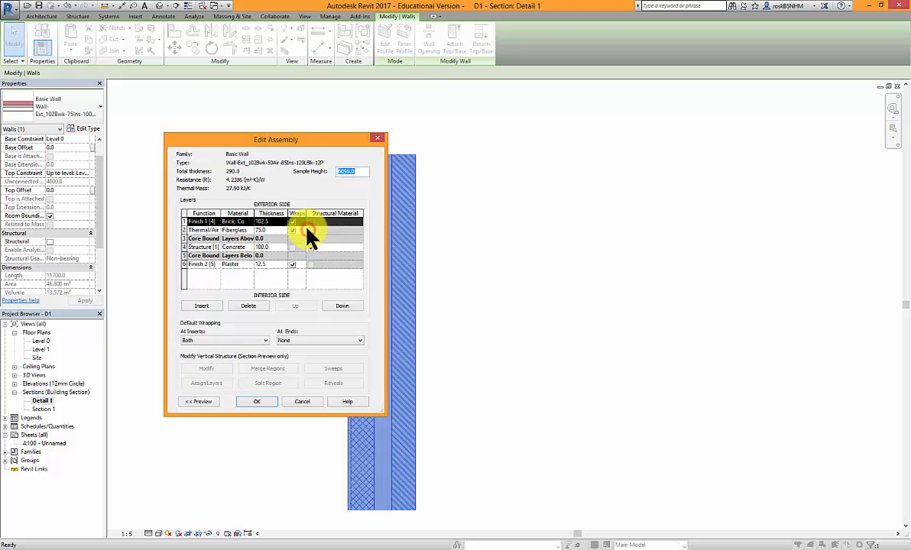
pyautogui.moveTo(291, 138); pyautogui.dragTo(602, 137)
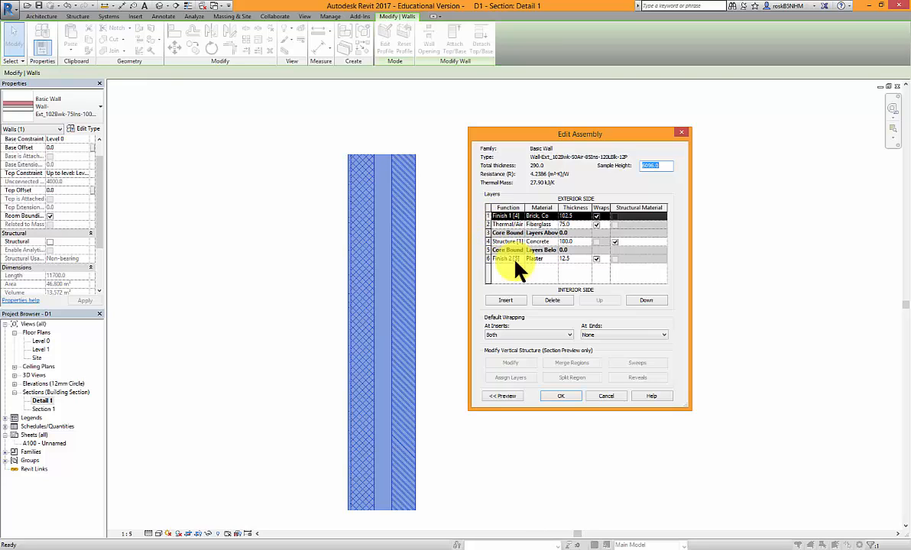
pyautogui.click(506, 300)
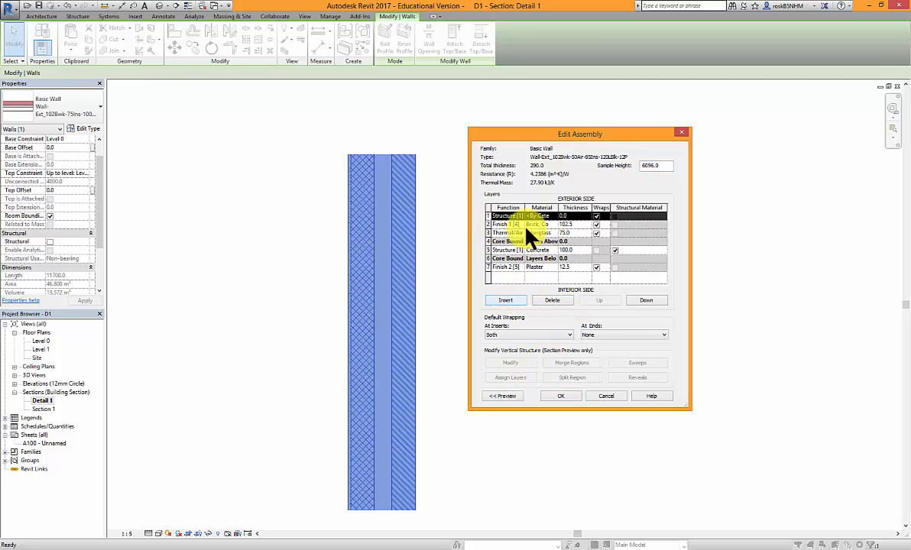
pyautogui.click(648, 302)
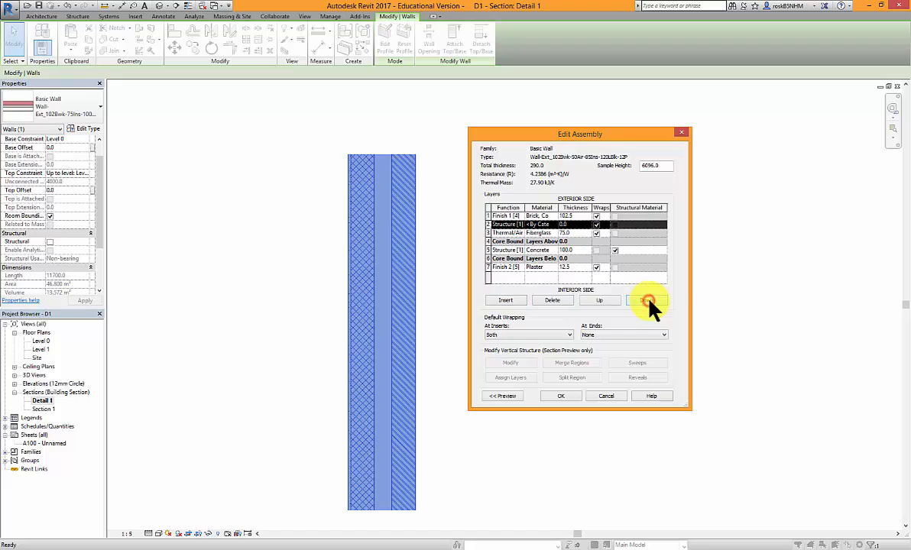
# Set the new layer's function to Thermal/Air Layer [3] and its material to Air
pyautogui.click(520, 224)
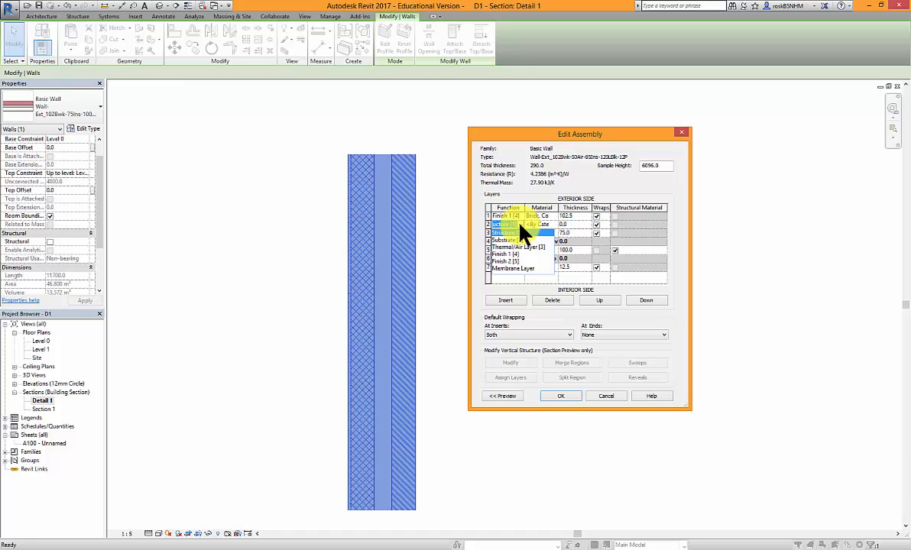
pyautogui.click(520, 226)
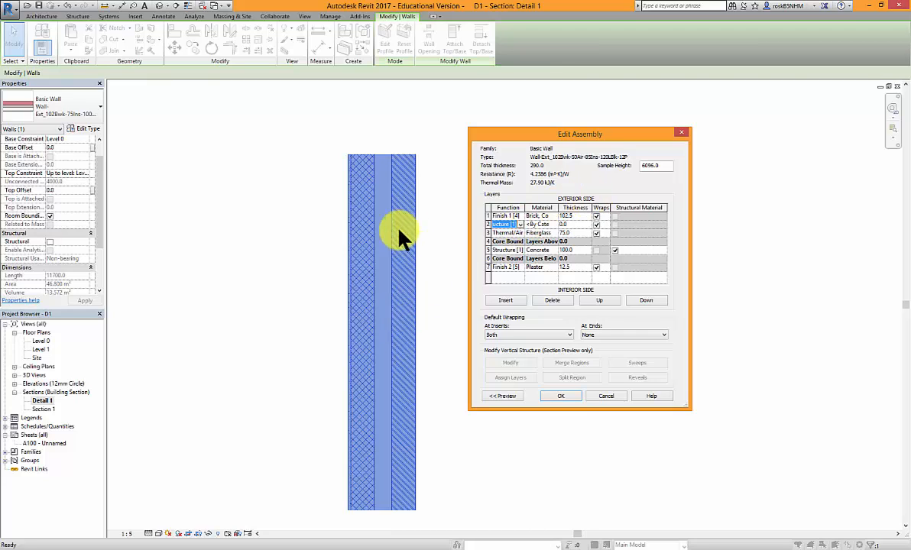
pyautogui.click(520, 224)
pyautogui.click(525, 247)
pyautogui.click(553, 224)
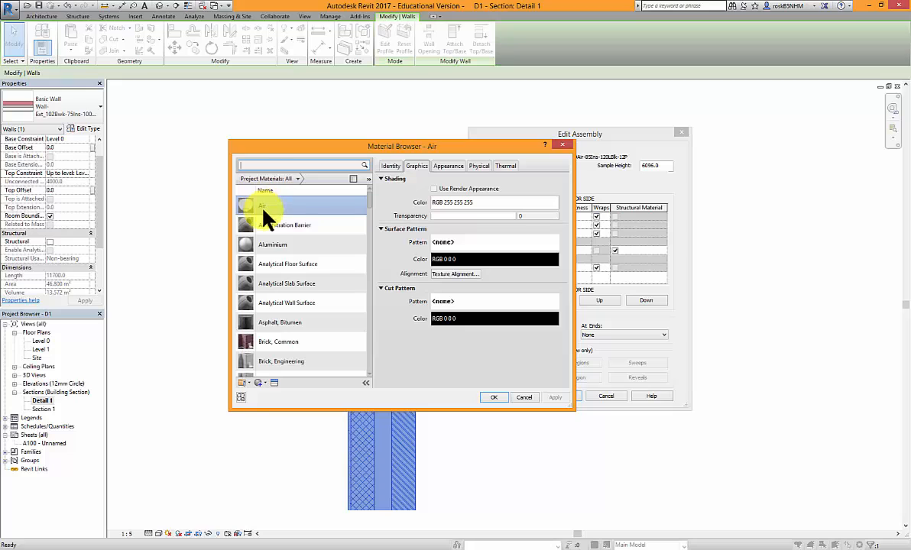
pyautogui.click(262, 164)
pyautogui.click(493, 398)
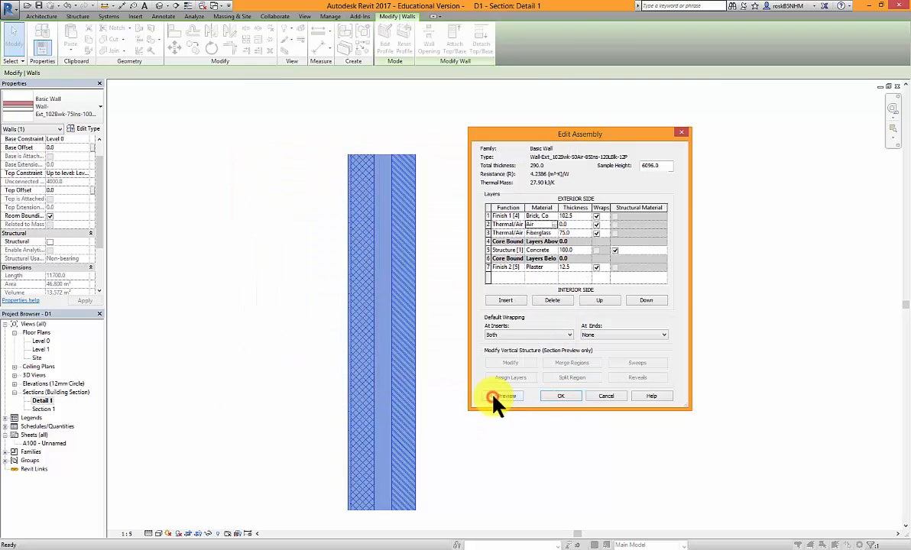
# Set the layer thicknesses to 50 for Air, 85 for Fiberglass Batt and 120 for the concrete masonry structure
pyautogui.click(567, 224)
pyautogui.write('50')
pyautogui.click(562, 231)
pyautogui.click(609, 222)
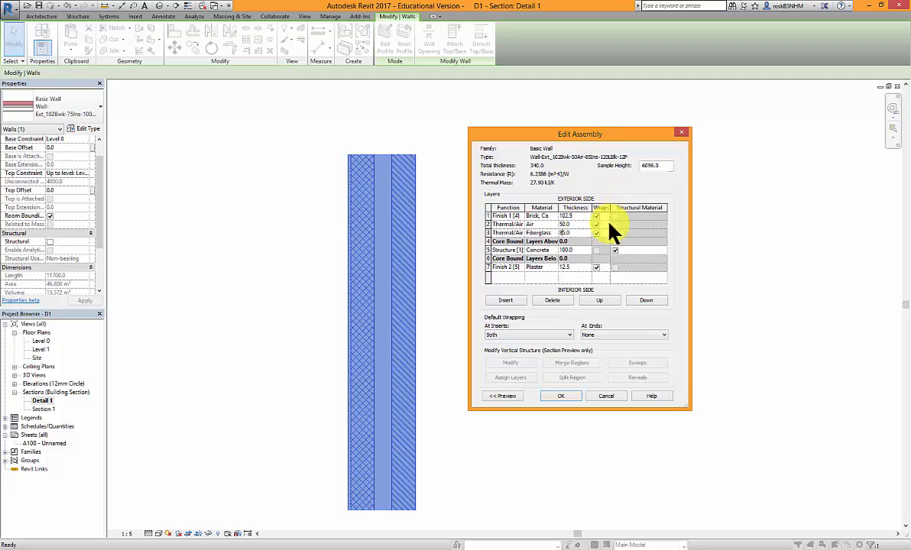
pyautogui.click(572, 250)
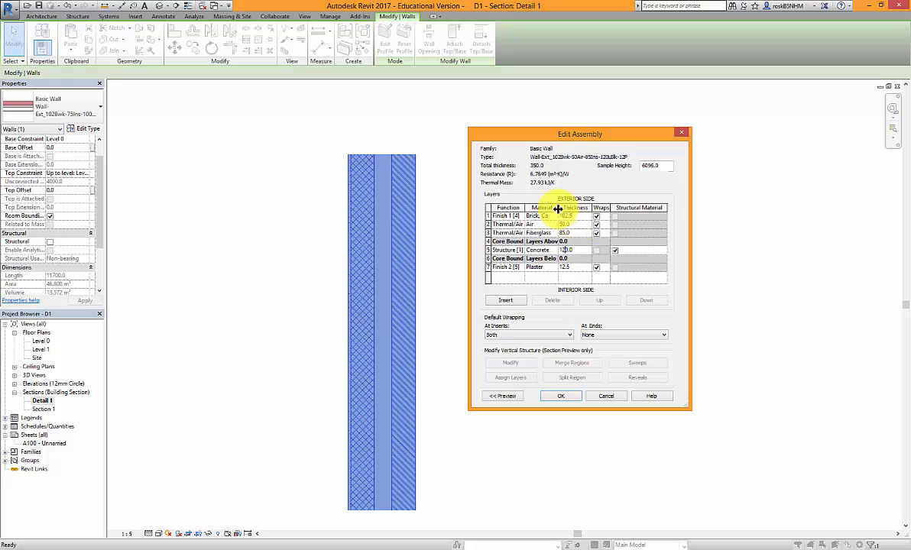
# Widen the Material column and enlarge the assembly dialog to show the full layer names, and accept the wall type changes
pyautogui.moveTo(557, 207); pyautogui.dragTo(587, 209)
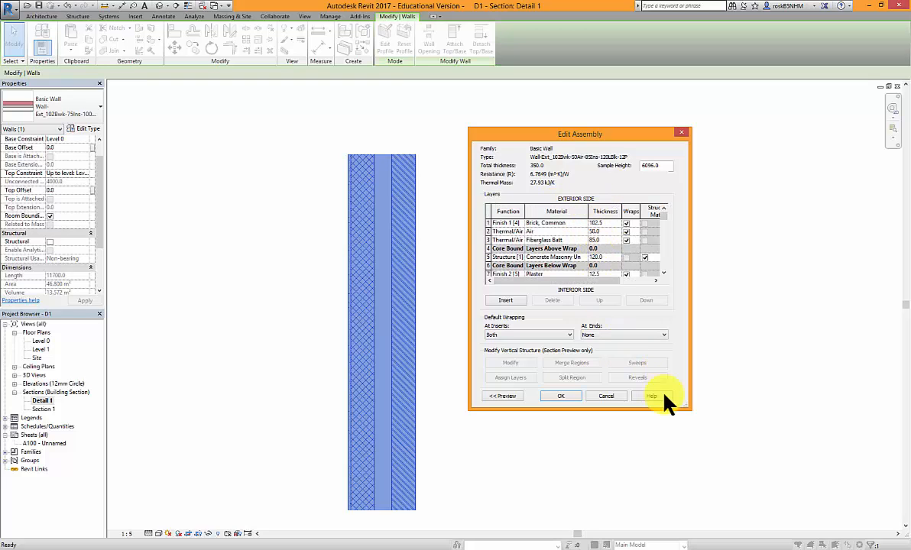
pyautogui.moveTo(690, 408); pyautogui.dragTo(865, 462)
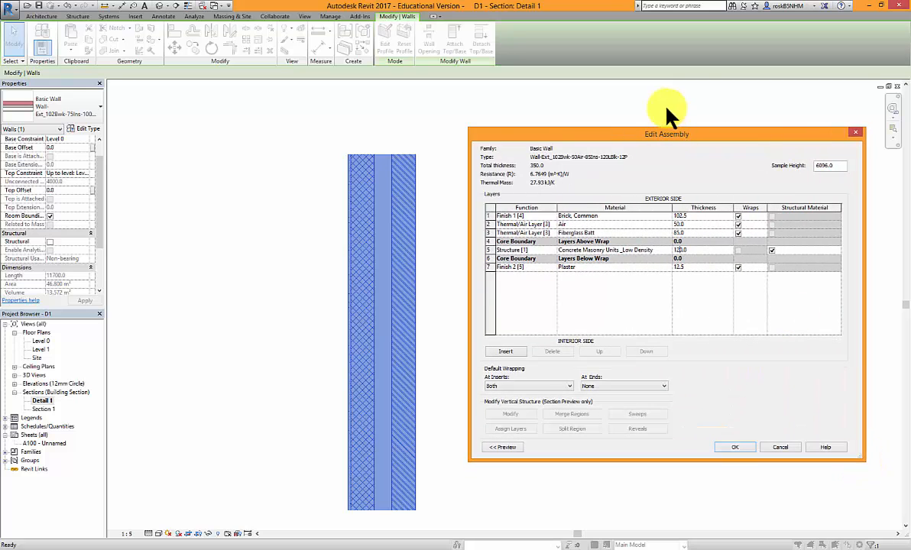
pyautogui.moveTo(647, 133); pyautogui.dragTo(589, 124)
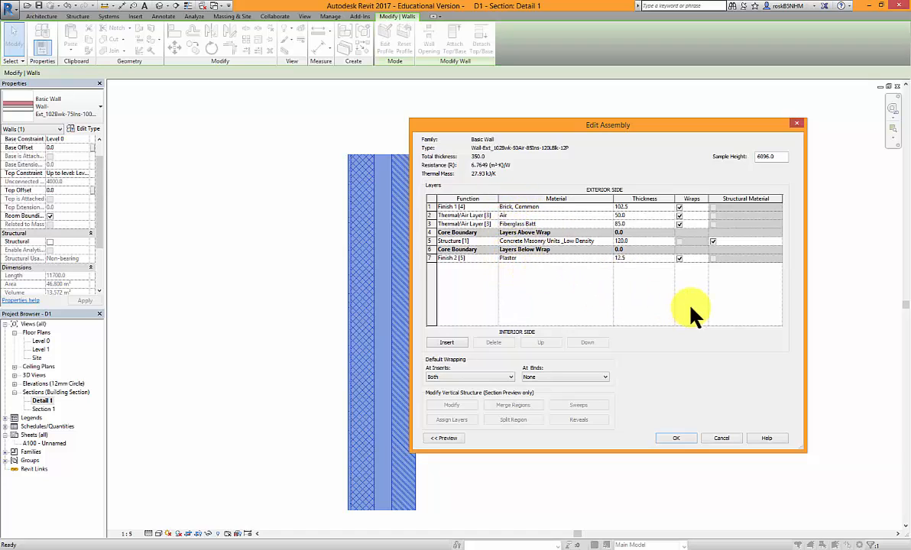
pyautogui.click(679, 439)
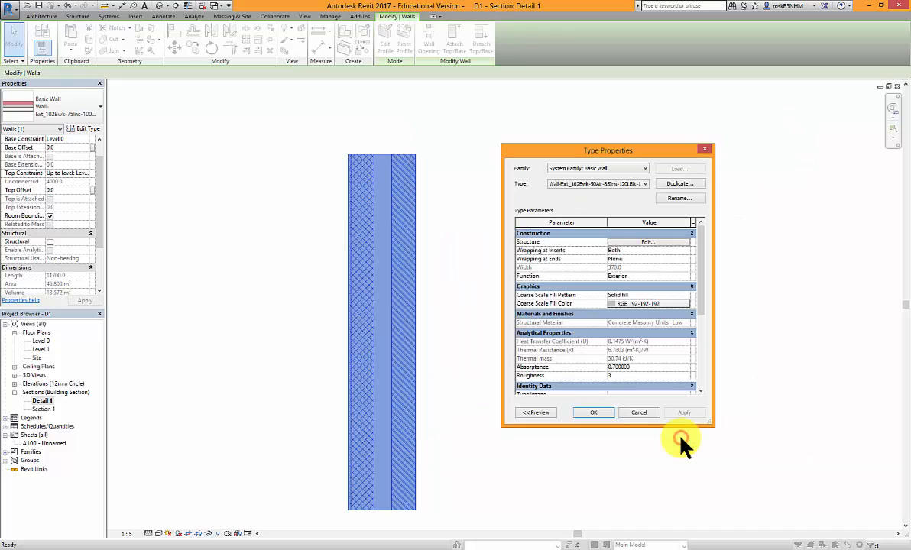
pyautogui.click(586, 412)
pyautogui.click(492, 382)
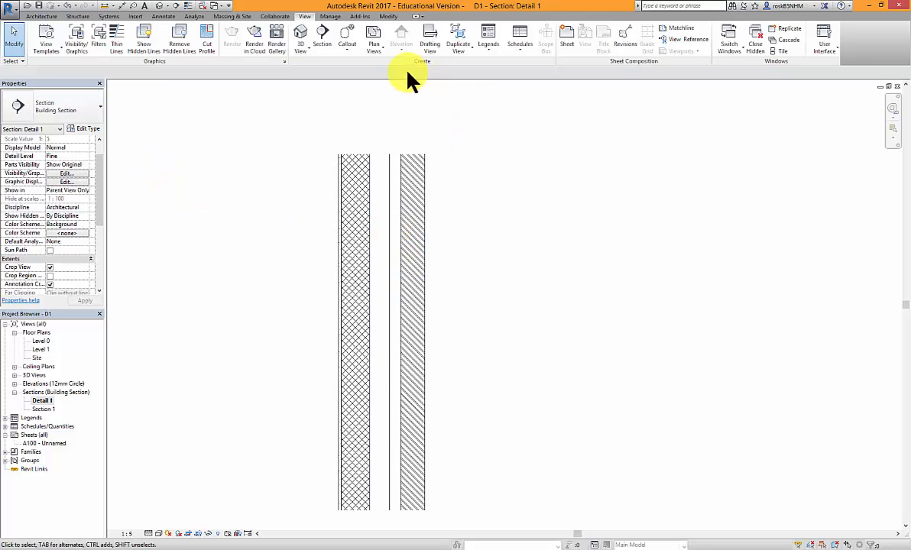
# Draw 85 mm wide batt insulation, aligned to near side, about 1560 mm long up the insulation layer's cavity-side face
pyautogui.click(162, 16)
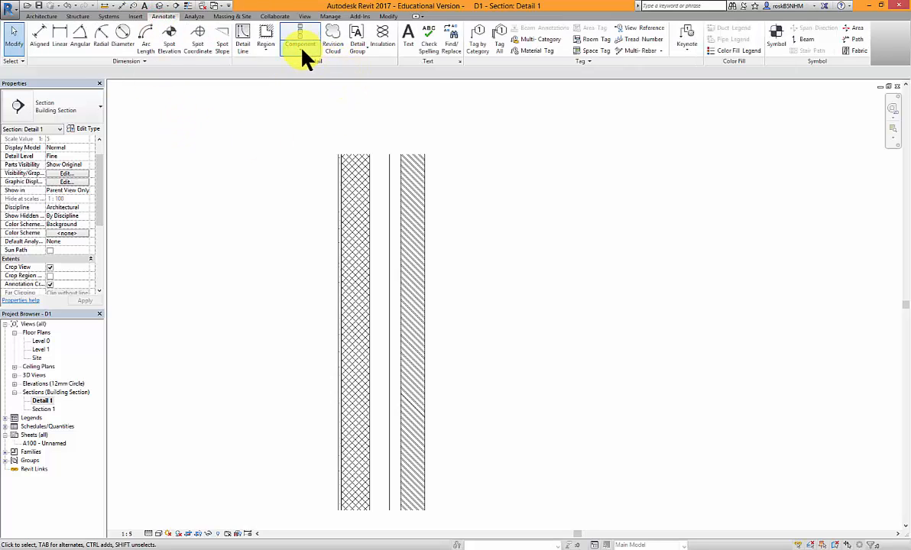
pyautogui.click(382, 38)
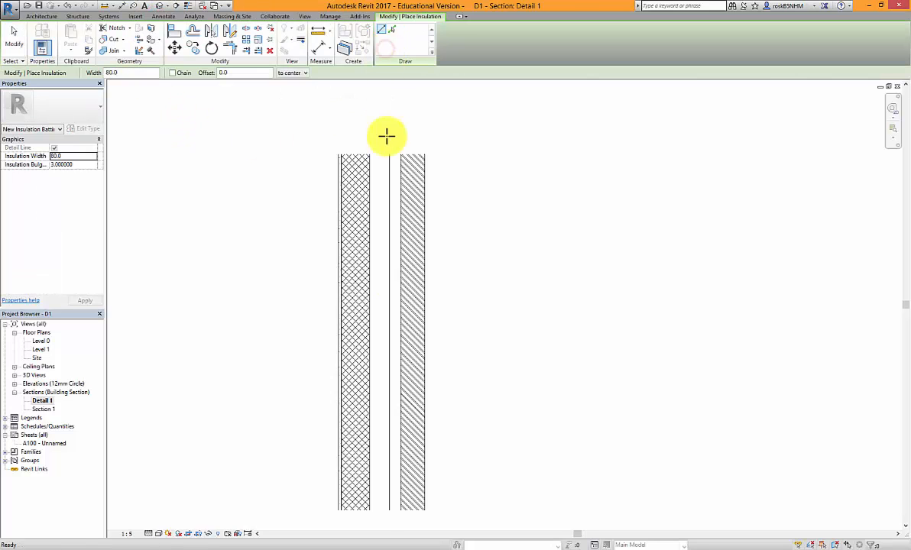
pyautogui.click(113, 73)
pyautogui.click(299, 72)
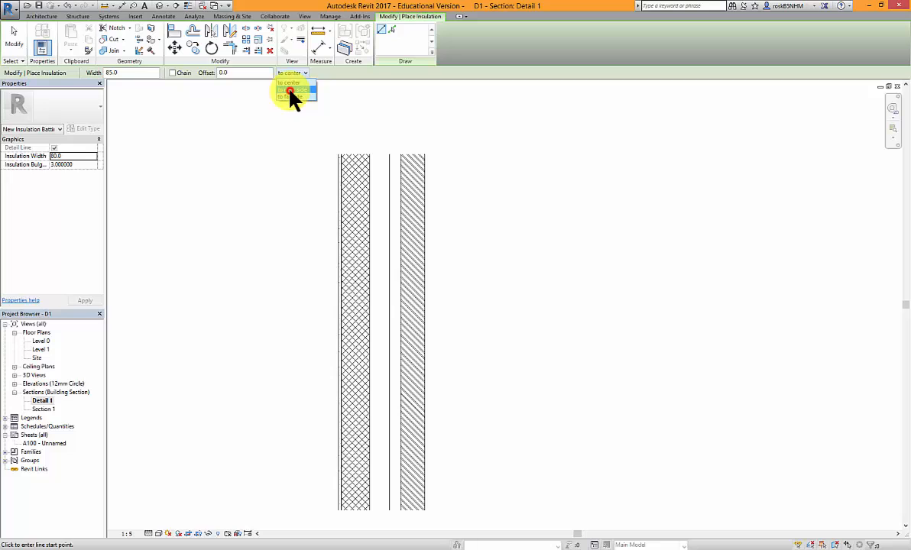
pyautogui.click(290, 90)
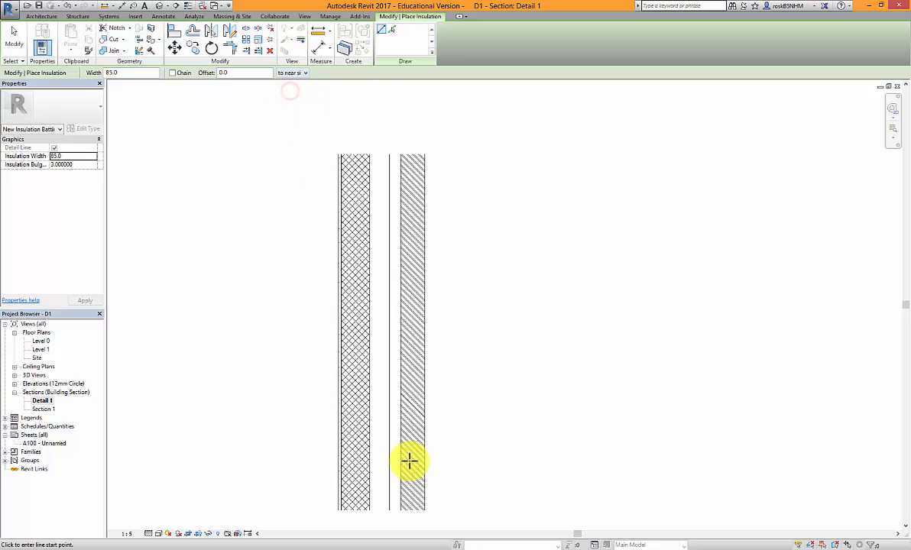
pyautogui.click(389, 511)
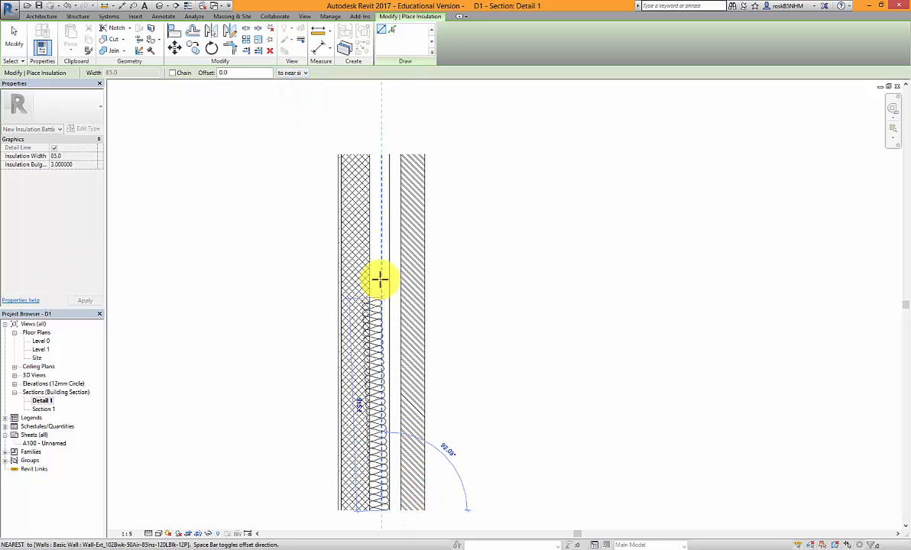
pyautogui.click(390, 148)
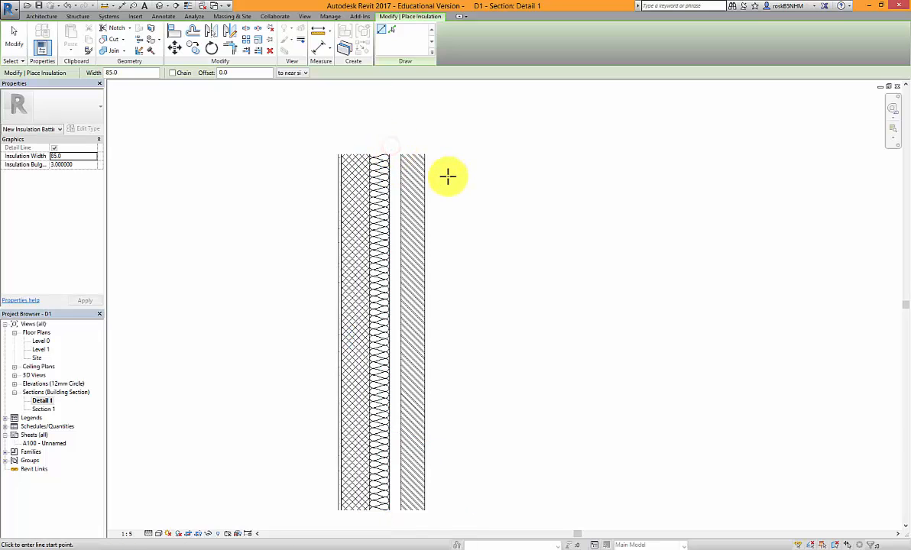
pyautogui.press('Escape')
# Select the insulation batting and the wall in turn to check that they are separate elements
pyautogui.click(386, 381)
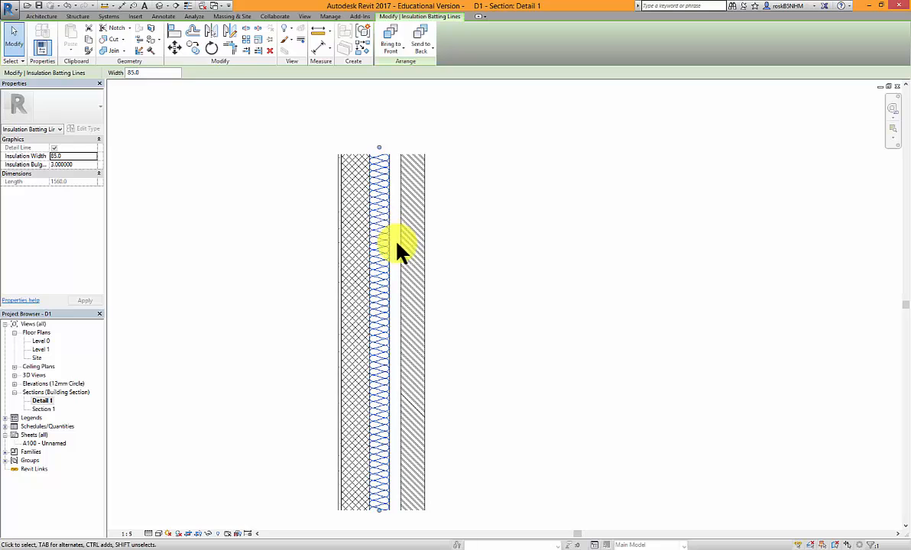
pyautogui.click(470, 277)
pyautogui.click(401, 274)
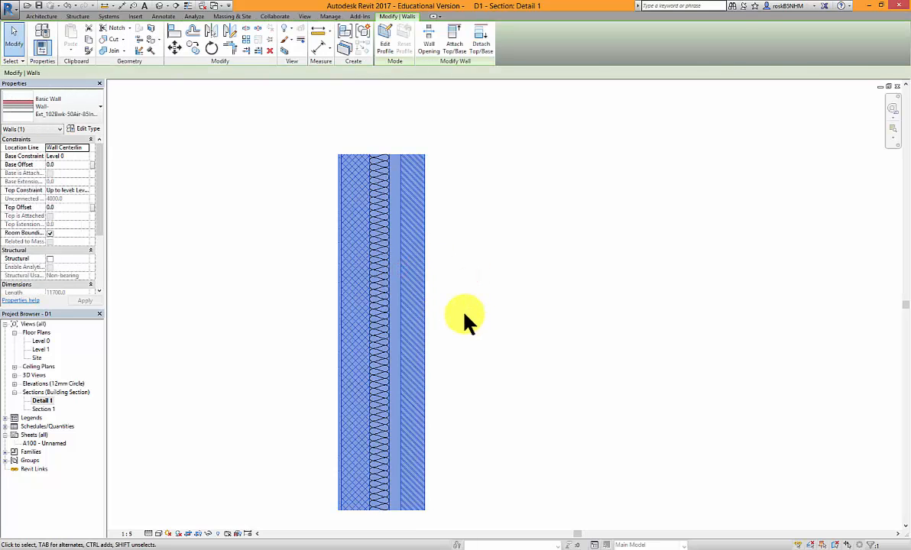
pyautogui.click(465, 313)
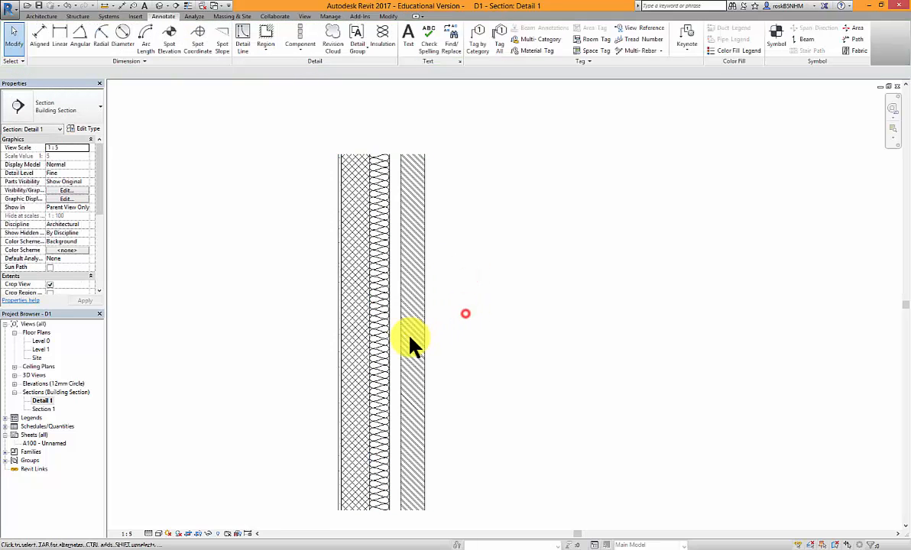
pyautogui.click(473, 351)
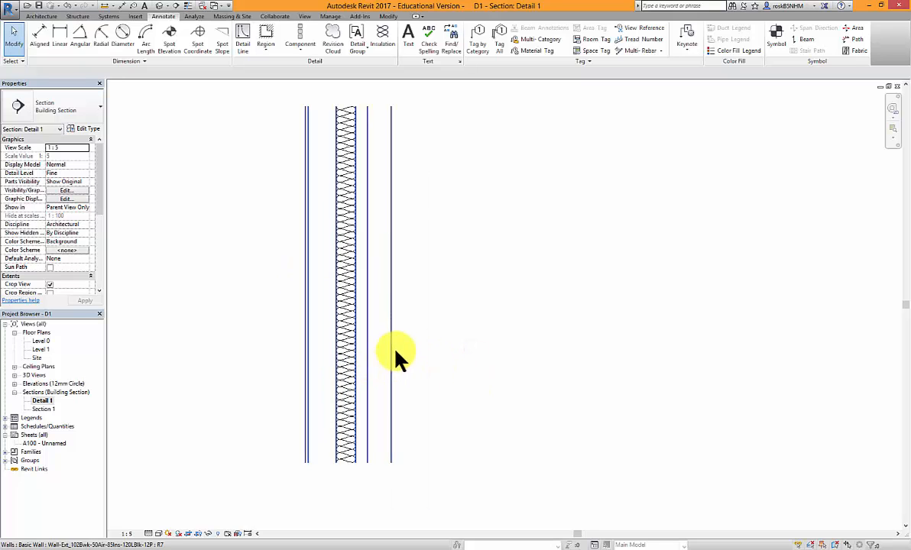
# Try moving the wall sideways towards its brick side without the insulation batting, and undo the move
pyautogui.click(389, 348)
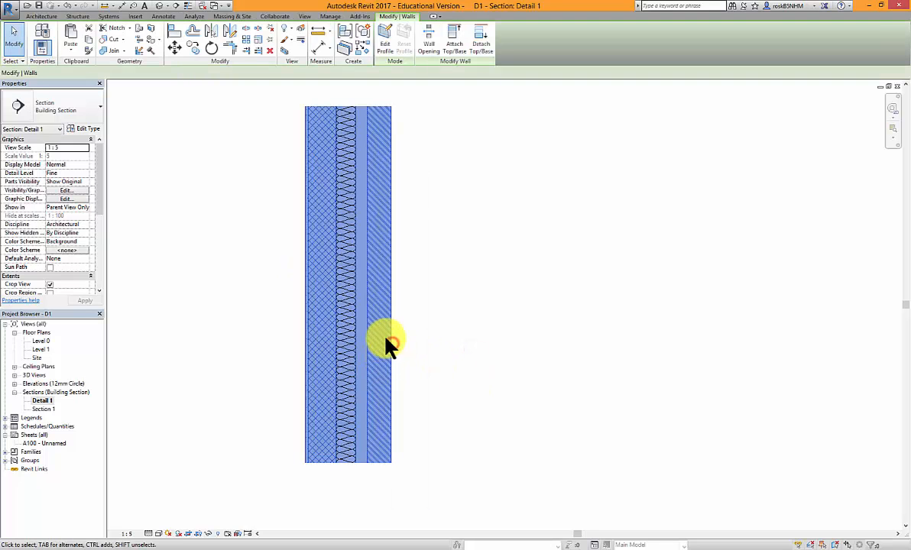
pyautogui.click(174, 48)
pyautogui.click(210, 226)
pyautogui.click(227, 229)
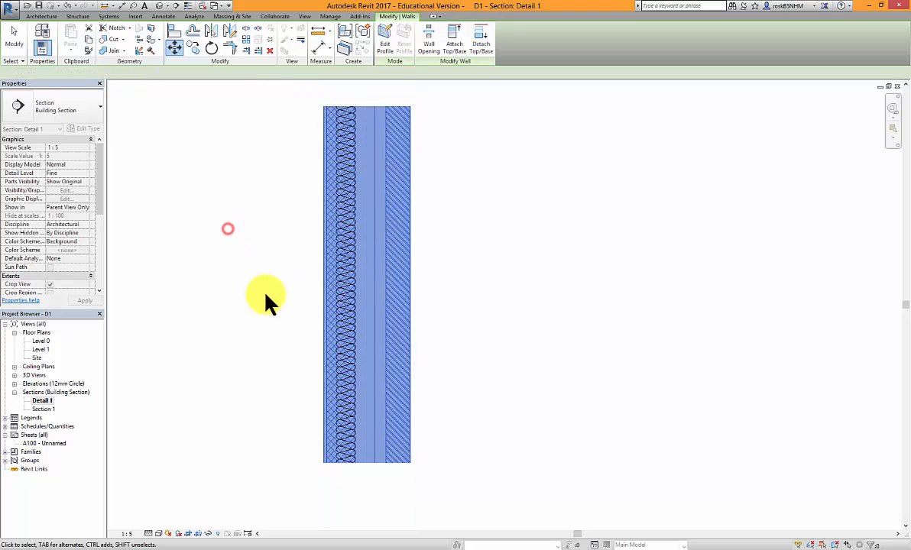
pyautogui.click(492, 379)
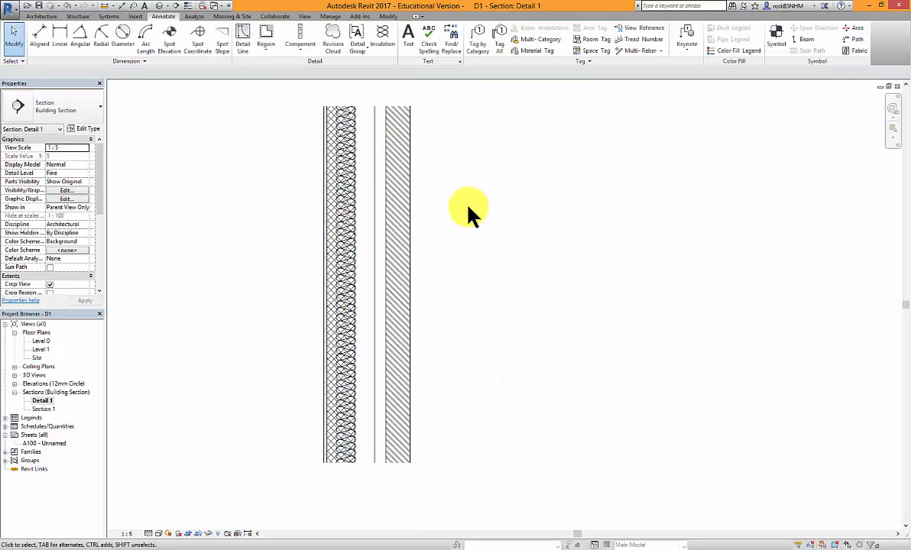
pyautogui.hotkey('ctrl', 'z')
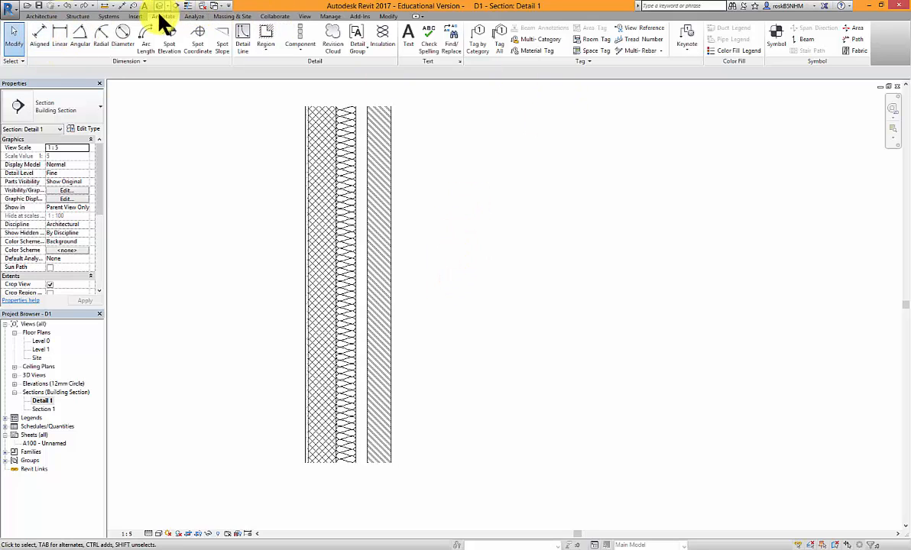
# Place an aligned dimension near the wall's lower end from the batting's centreline to the insulation layer's cavity-side face
pyautogui.click(38, 34)
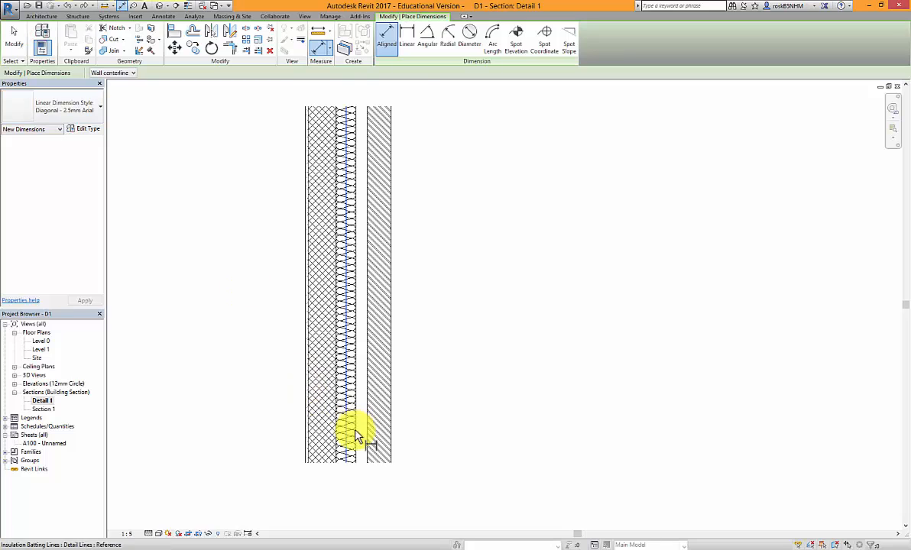
pyautogui.scroll(5, 351, 459)
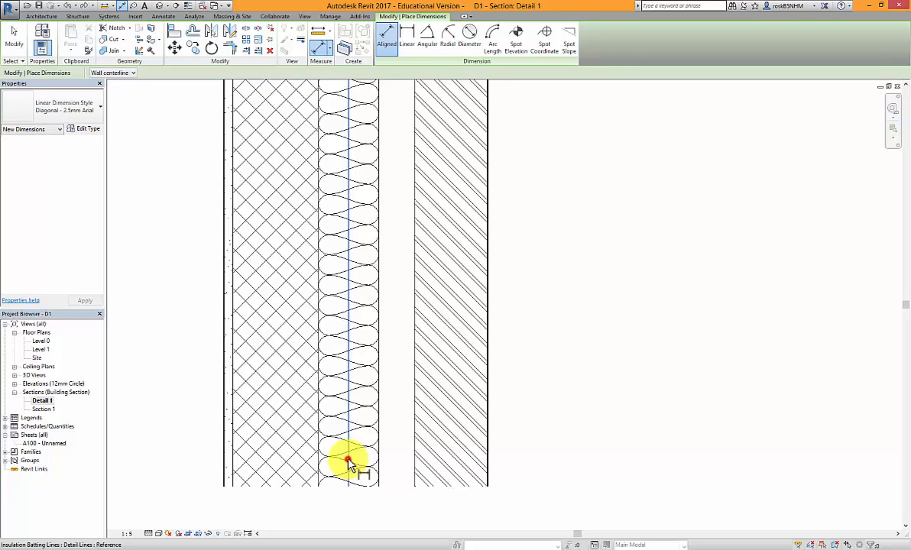
pyautogui.click(348, 463)
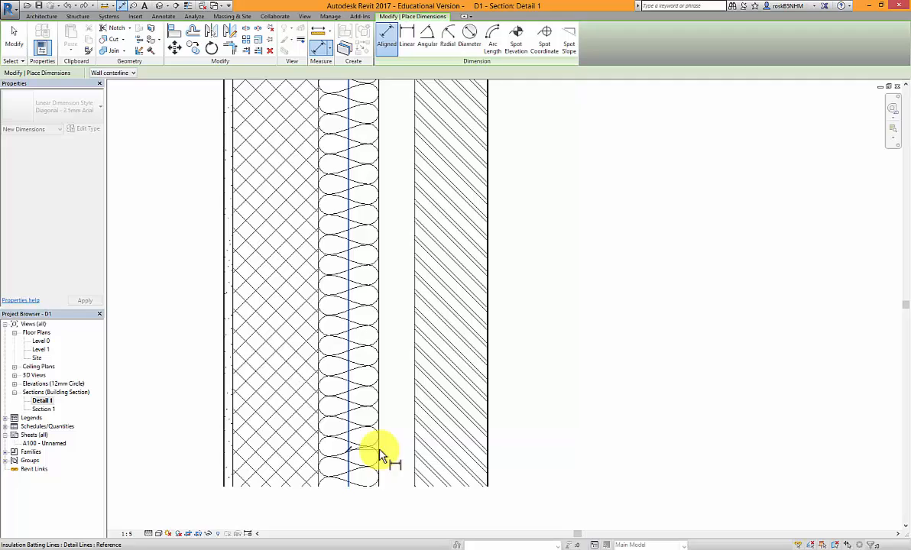
pyautogui.press('Tab')
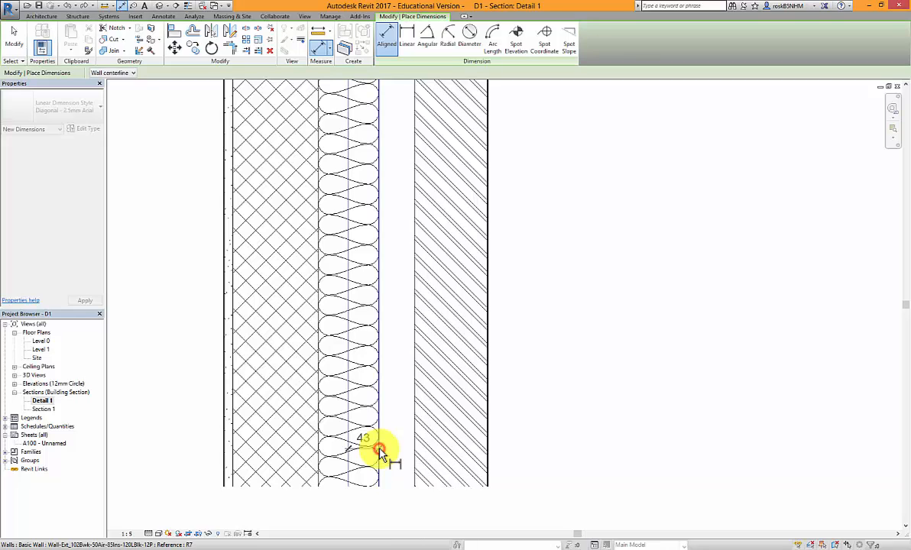
pyautogui.click(374, 451)
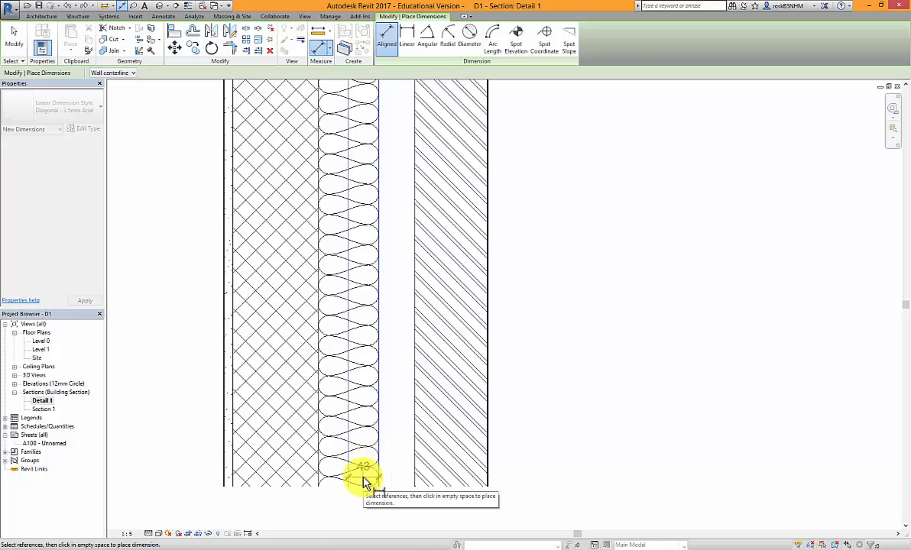
pyautogui.click(365, 483)
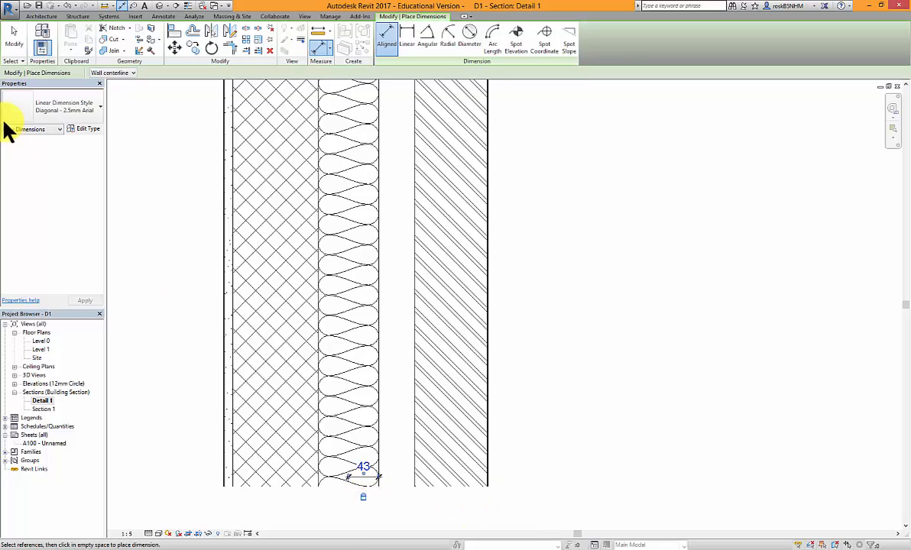
# Leave the dimension command and hide the dimension between the batting's centreline and the insulation face in this view
pyautogui.rightClick(366, 478)
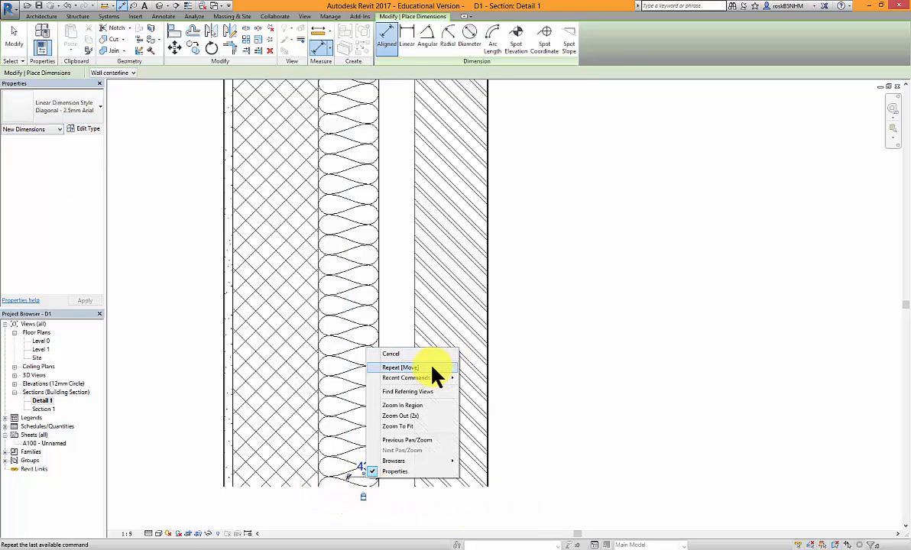
pyautogui.press('Escape')
pyautogui.press('Escape')
pyautogui.press('Escape')
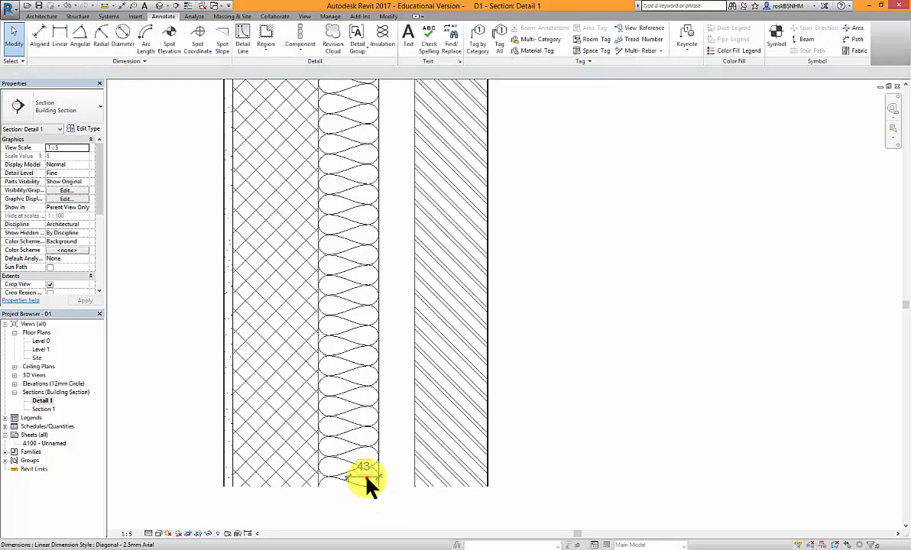
pyautogui.click(369, 476)
pyautogui.rightClick(368, 475)
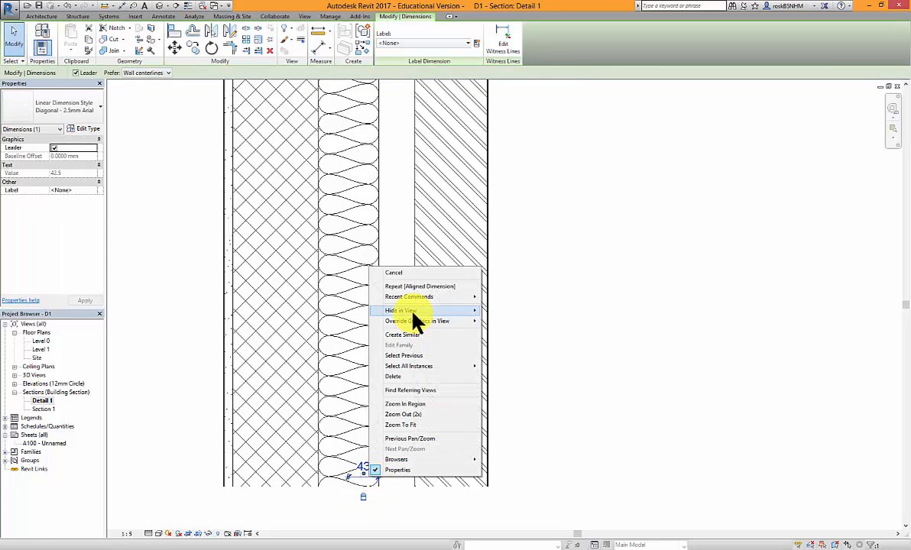
pyautogui.click(504, 311)
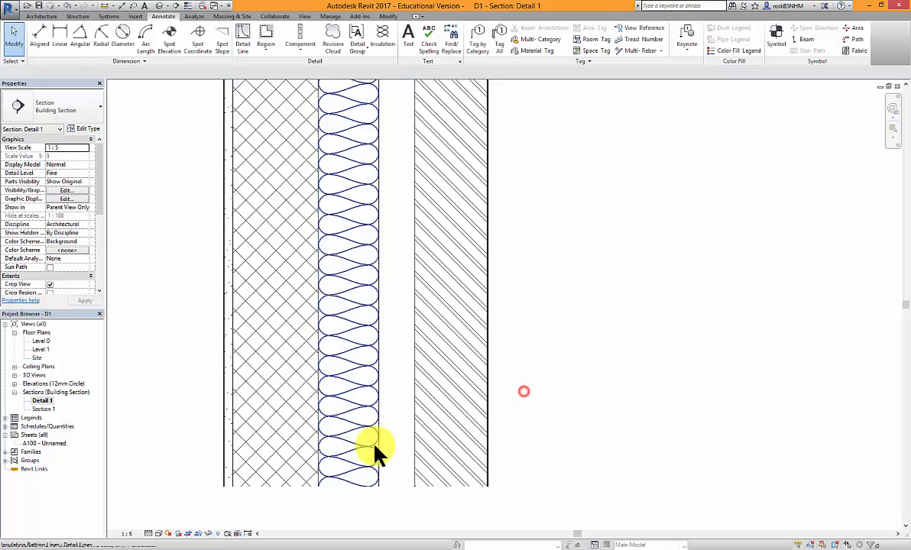
# Move the wall sideways towards its brick side and back towards its plaster side to test the constrained insulation batting
pyautogui.scroll(-5, 375, 452)
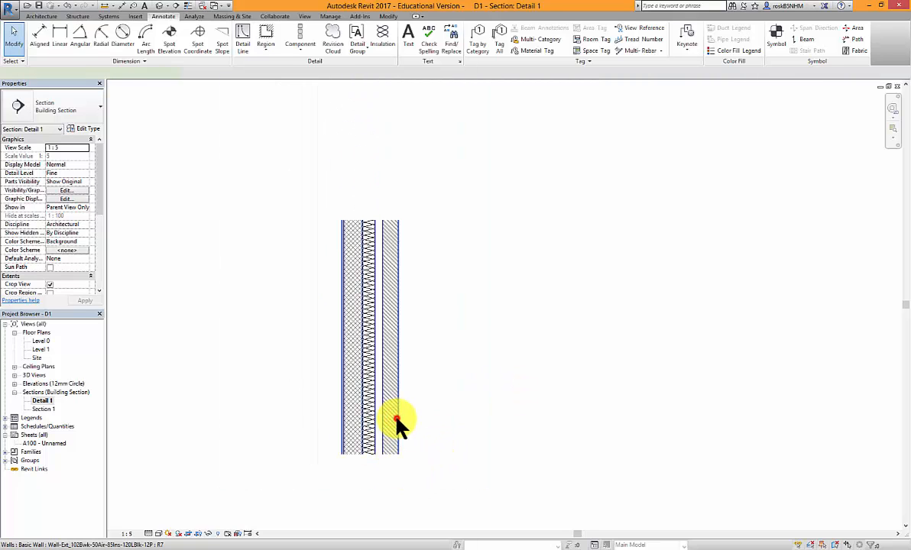
pyautogui.moveTo(397, 423); pyautogui.dragTo(429, 400)
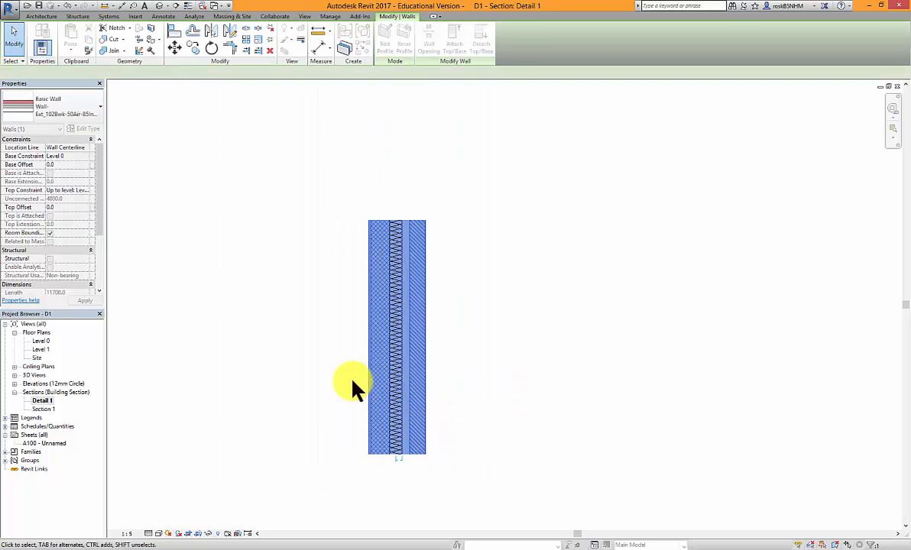
pyautogui.click(326, 380)
pyautogui.moveTo(370, 376); pyautogui.dragTo(350, 376)
pyautogui.click(443, 398)
pyautogui.scroll(2, 421, 437)
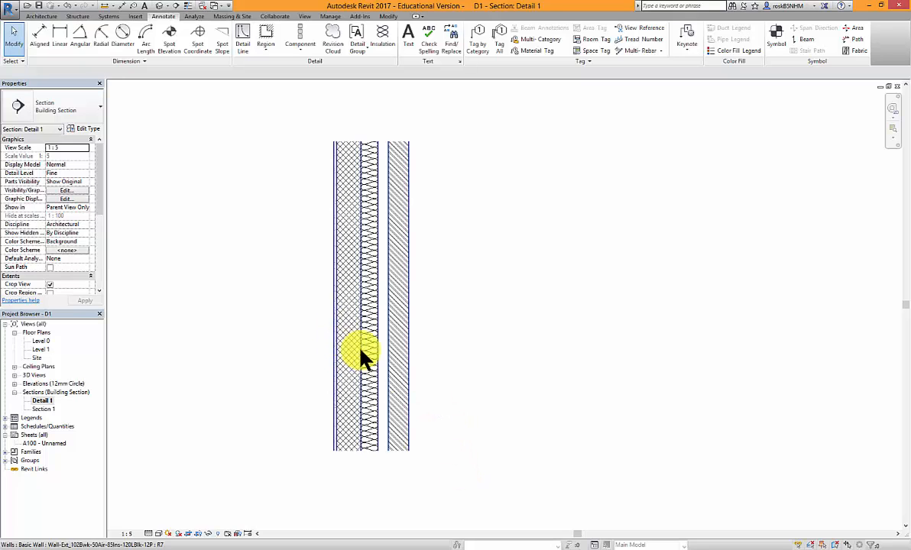
# Draw a Brickwork - Section repeating detail over the brick layer, about 1620 mm long, up the outer face from the wall's lower end
pyautogui.scroll(2, 359, 460)
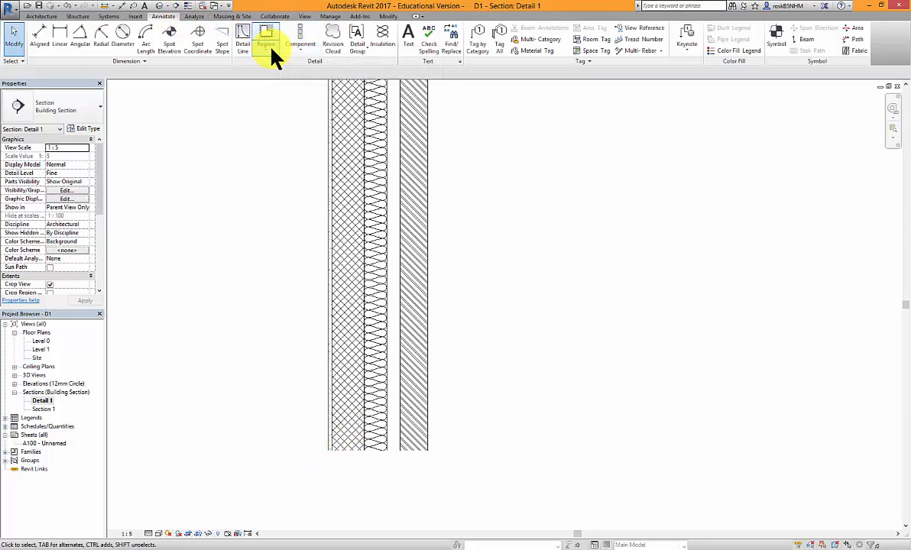
pyautogui.click(309, 55)
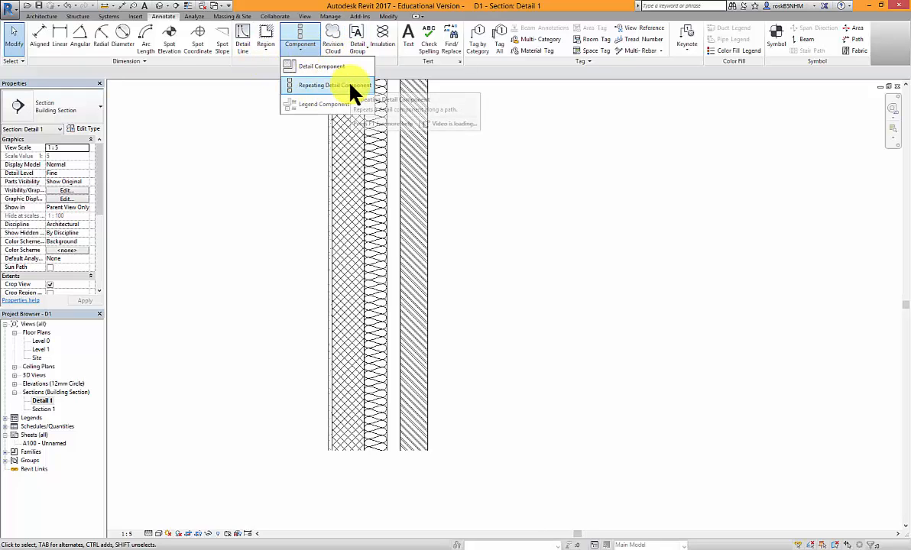
pyautogui.click(164, 17)
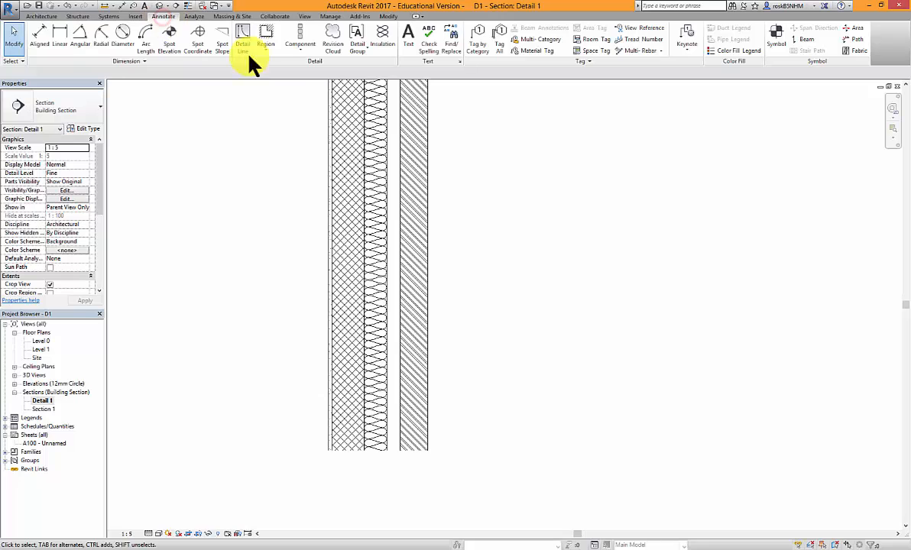
pyautogui.click(314, 50)
pyautogui.click(307, 87)
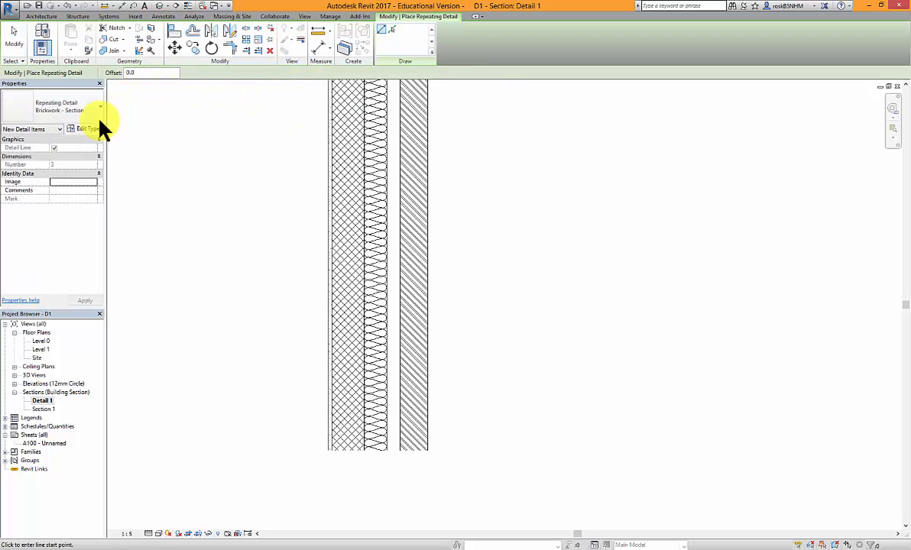
pyautogui.click(93, 113)
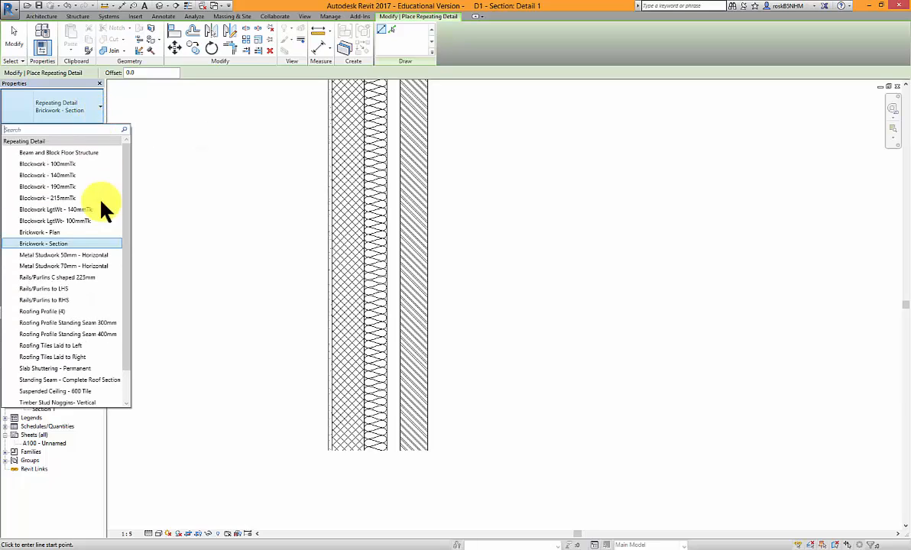
pyautogui.click(39, 243)
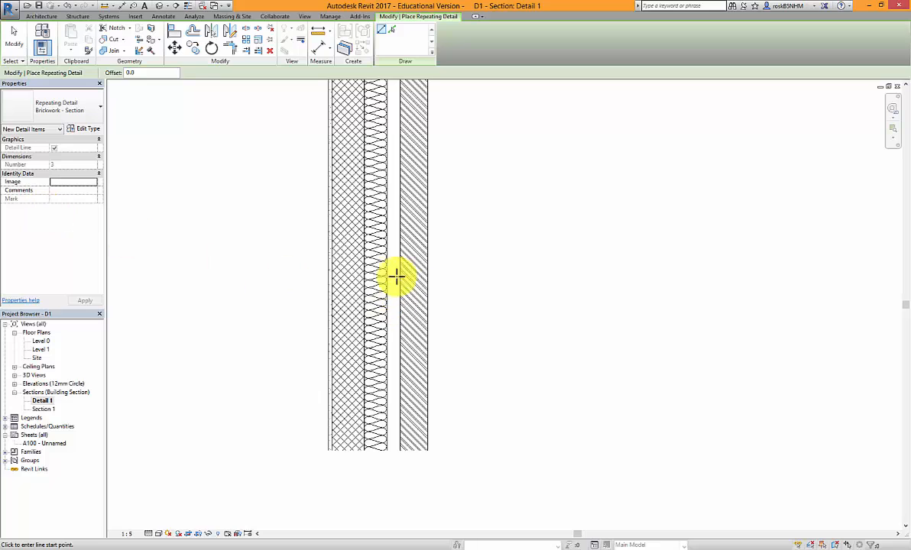
pyautogui.click(429, 449)
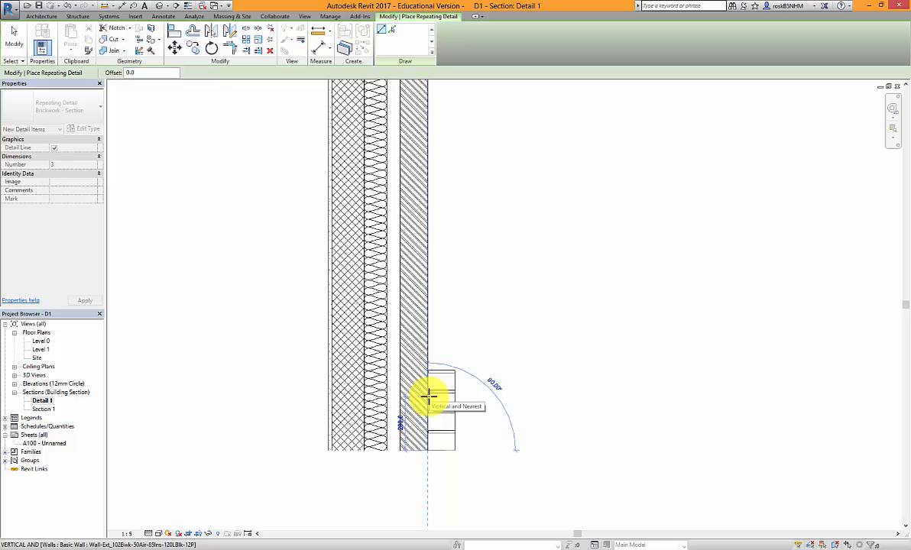
pyautogui.scroll(5, 428, 395)
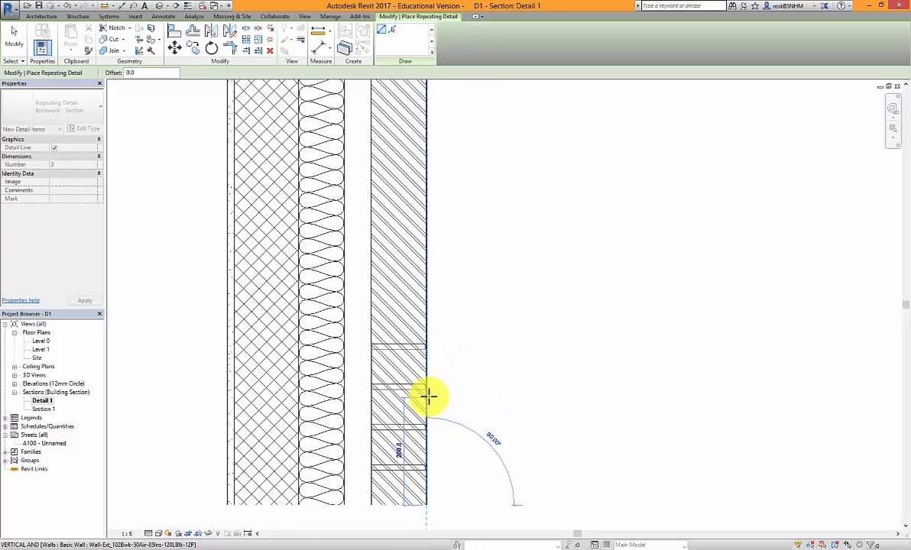
pyautogui.scroll(-5, 429, 396)
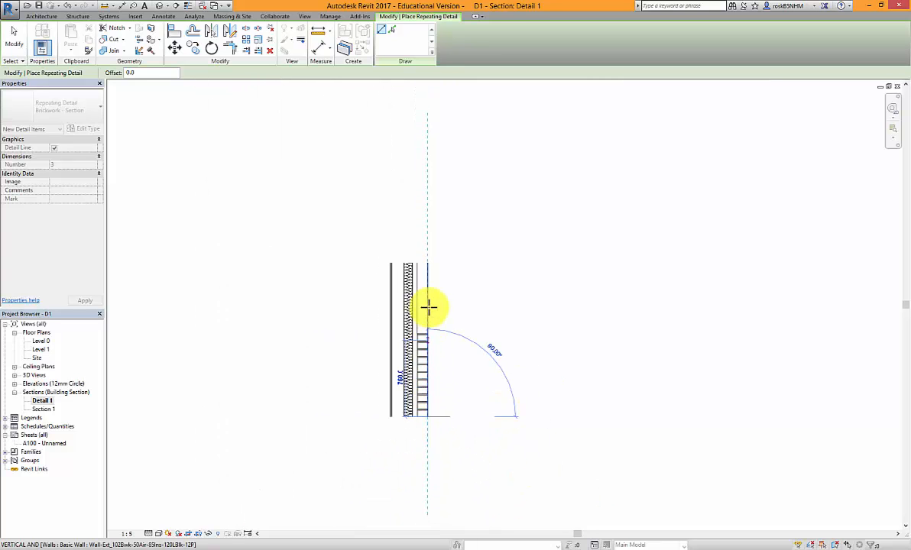
pyautogui.click(426, 254)
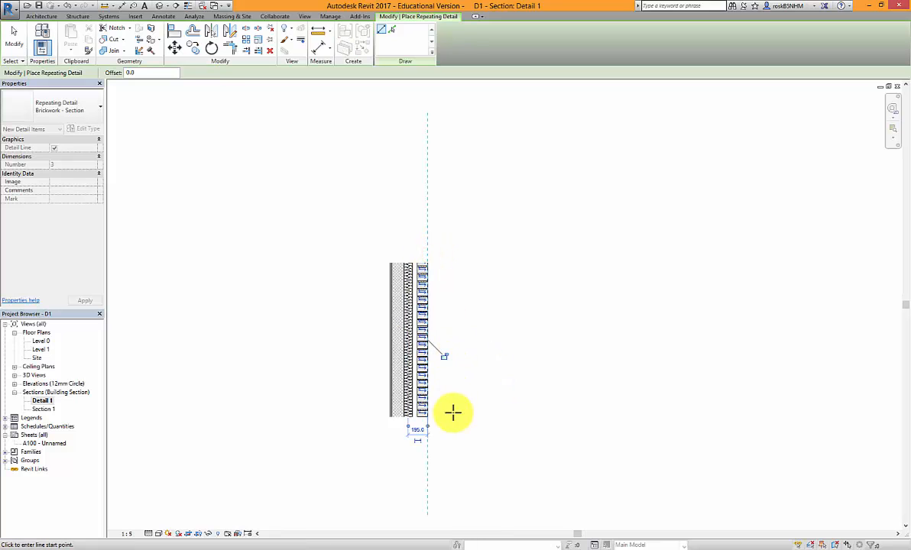
pyautogui.scroll(5, 438, 425)
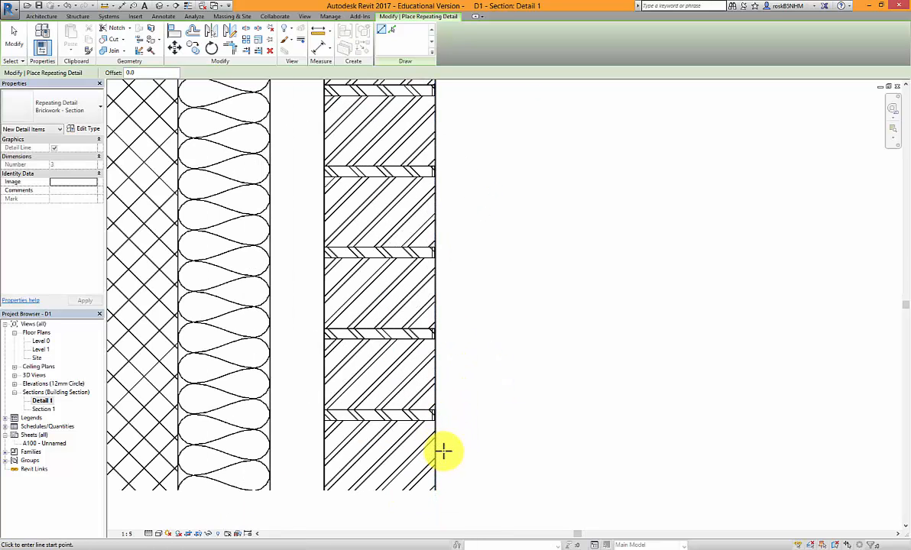
pyautogui.press('Escape')
pyautogui.press('Escape')
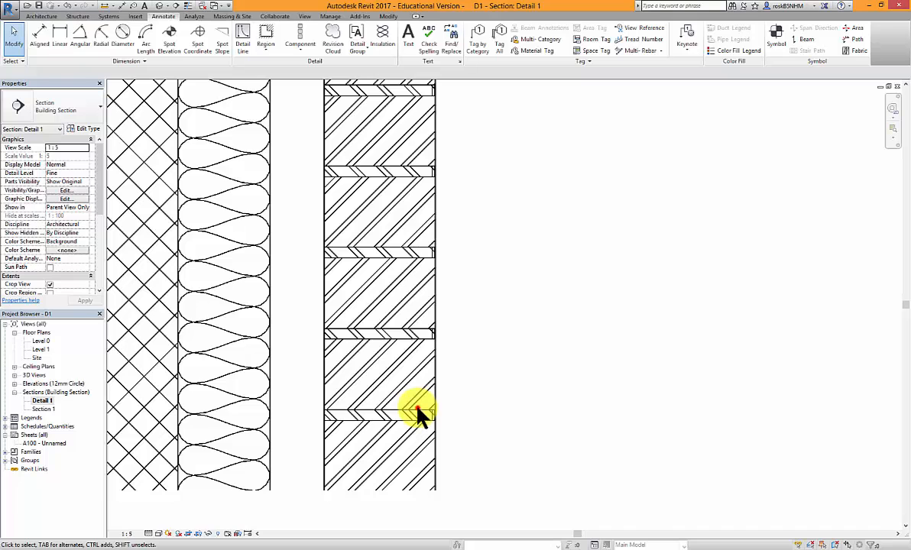
# Select the brickwork repeating detail to inspect it, and move the wall sideways towards its plaster side without the brickwork
pyautogui.scroll(-3, 438, 424)
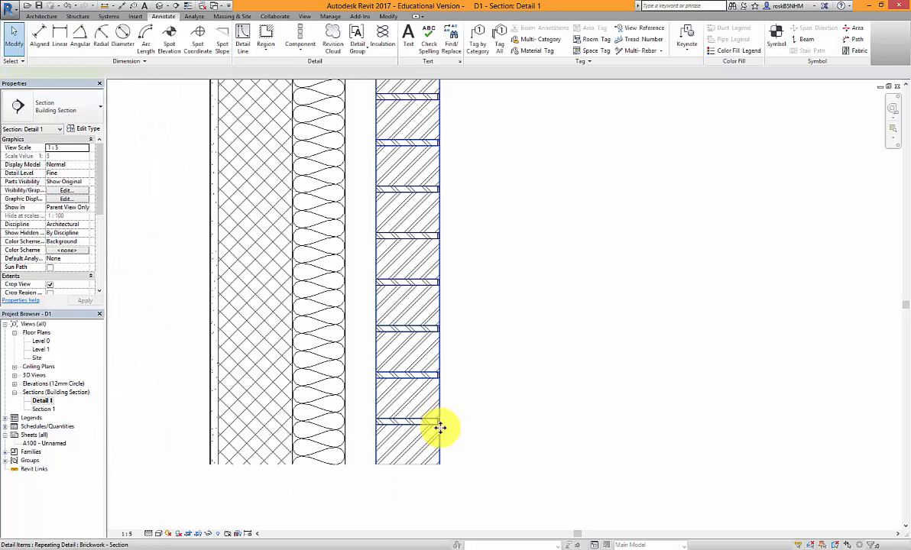
pyautogui.click(440, 428)
pyautogui.scroll(-2, 437, 442)
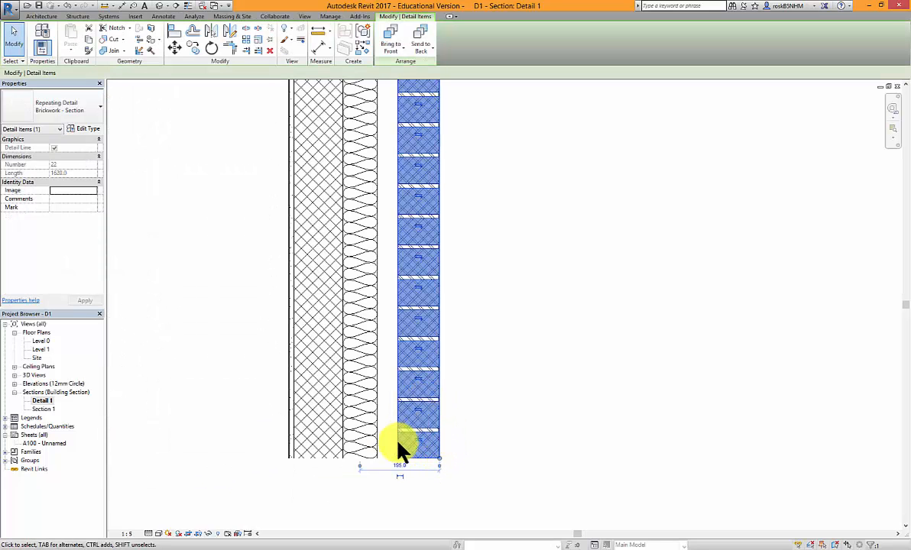
pyautogui.scroll(-4, 399, 447)
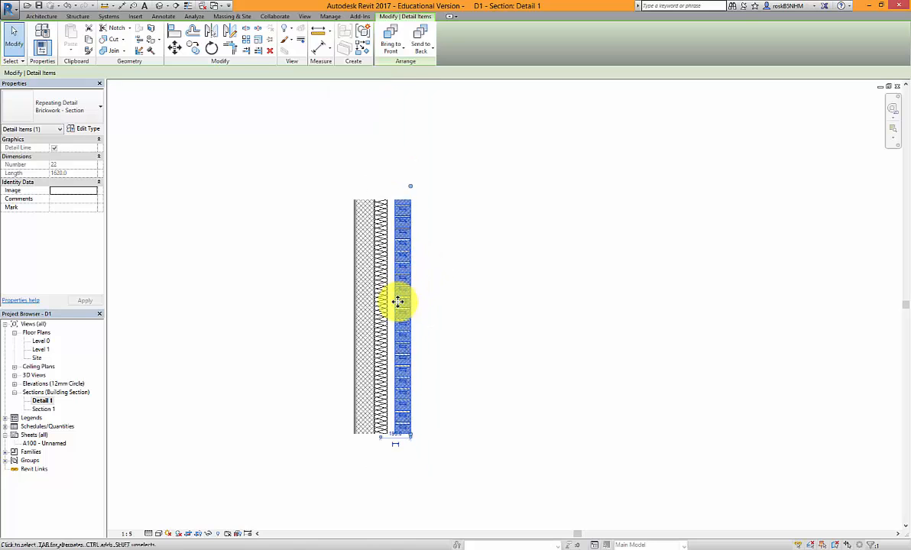
pyautogui.click(316, 363)
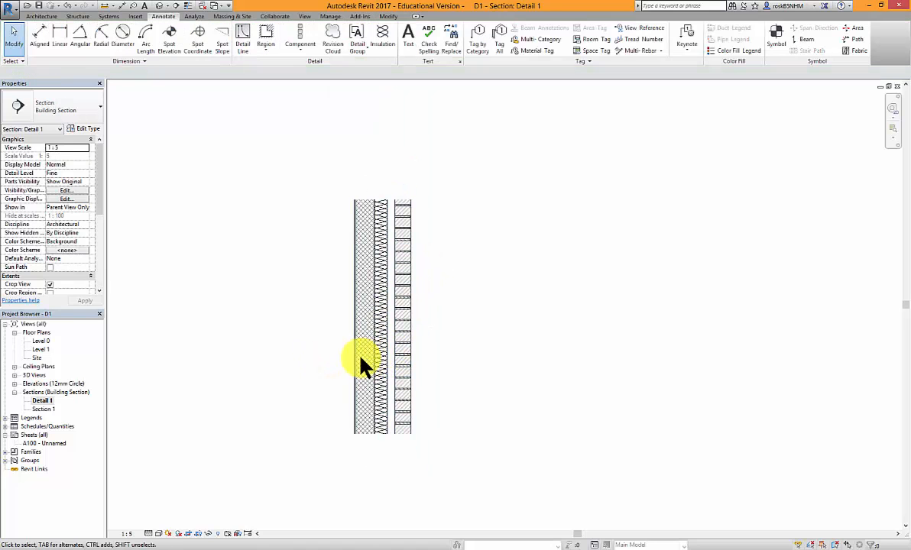
pyautogui.click(355, 357)
pyautogui.moveTo(355, 356); pyautogui.dragTo(344, 358)
pyautogui.click(457, 458)
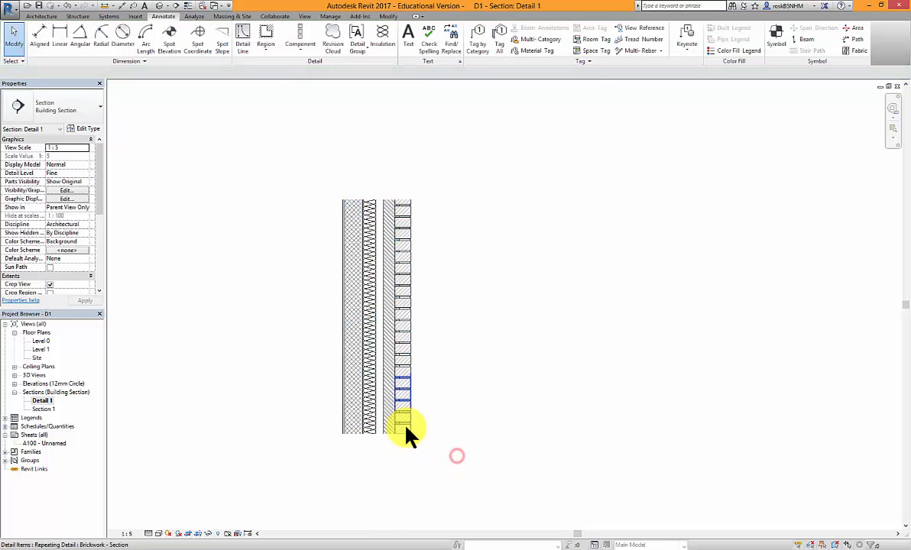
# Align the cavity-side edge of the brickwork repeating detail with the cavity face of the wall's brick layer
pyautogui.scroll(4, 407, 433)
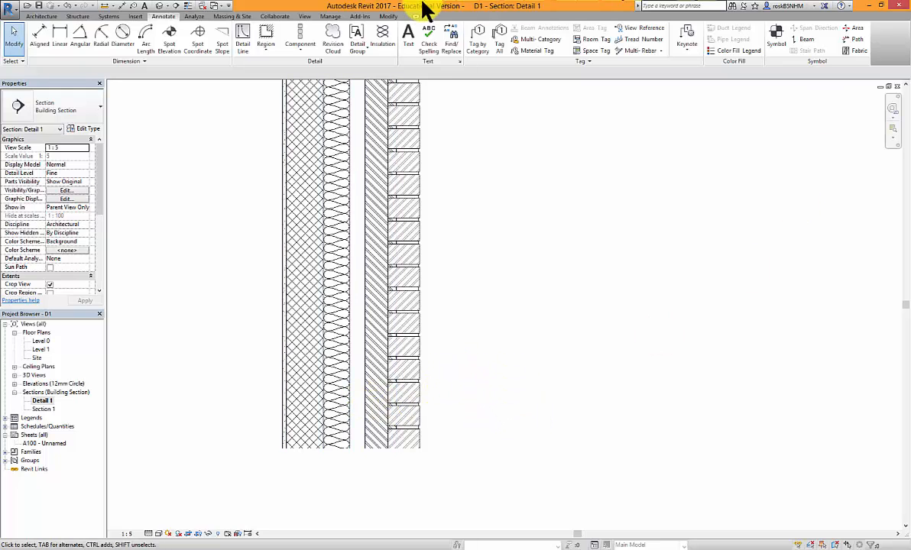
pyautogui.click(419, 183)
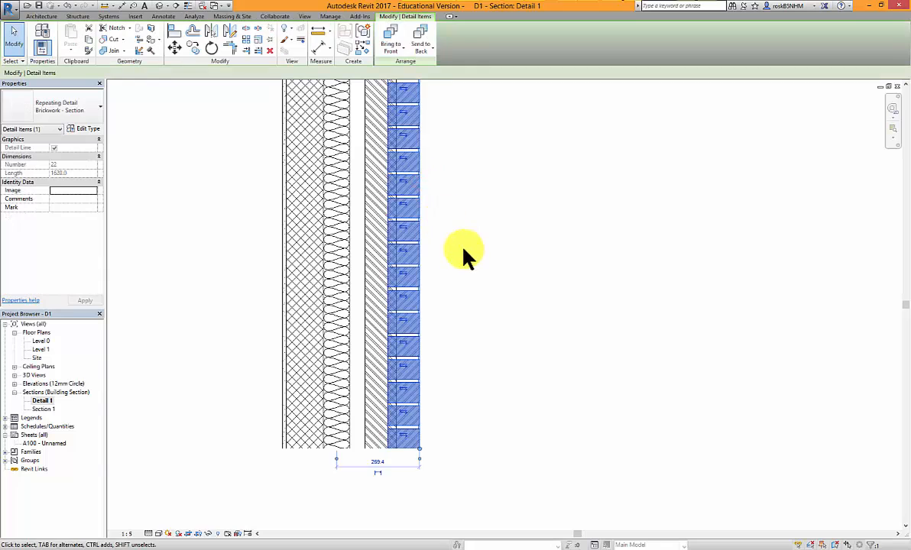
pyautogui.click(175, 29)
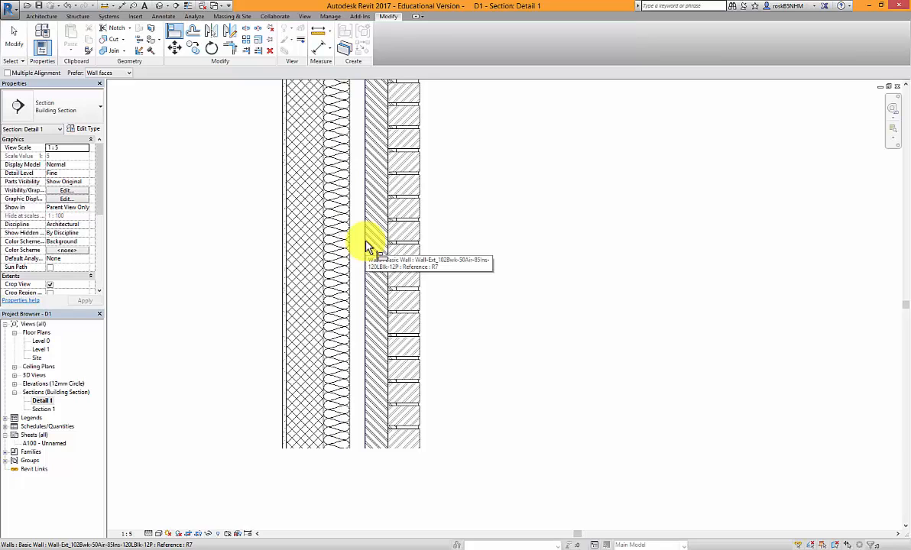
pyautogui.click(366, 245)
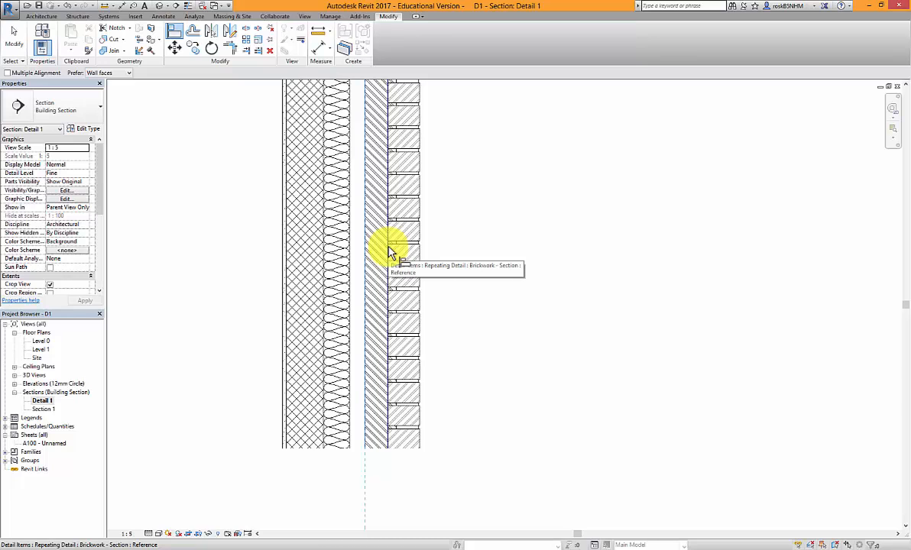
pyautogui.click(391, 252)
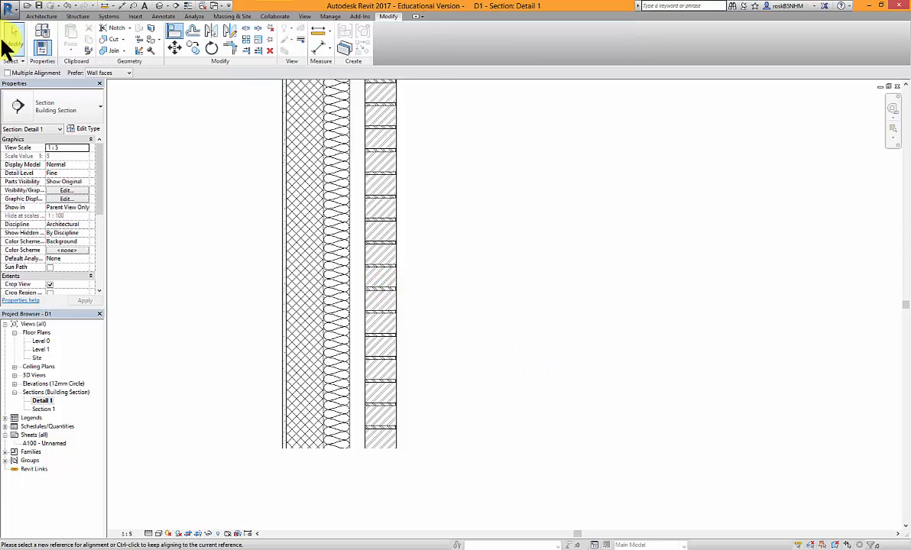
pyautogui.click(6, 44)
# Move the wall sideways about 40 mm towards its brick side to test whether the brickwork detail follows
pyautogui.click(287, 291)
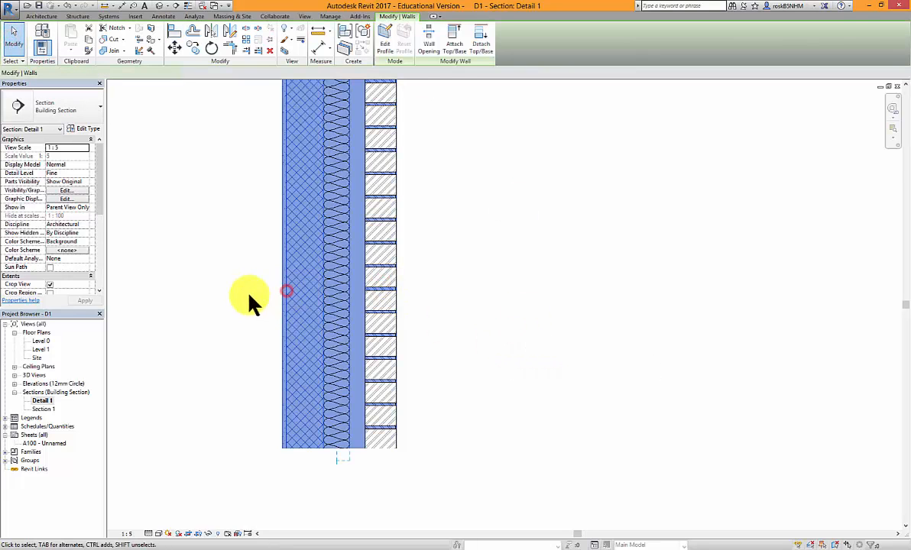
pyautogui.click(174, 47)
pyautogui.click(203, 163)
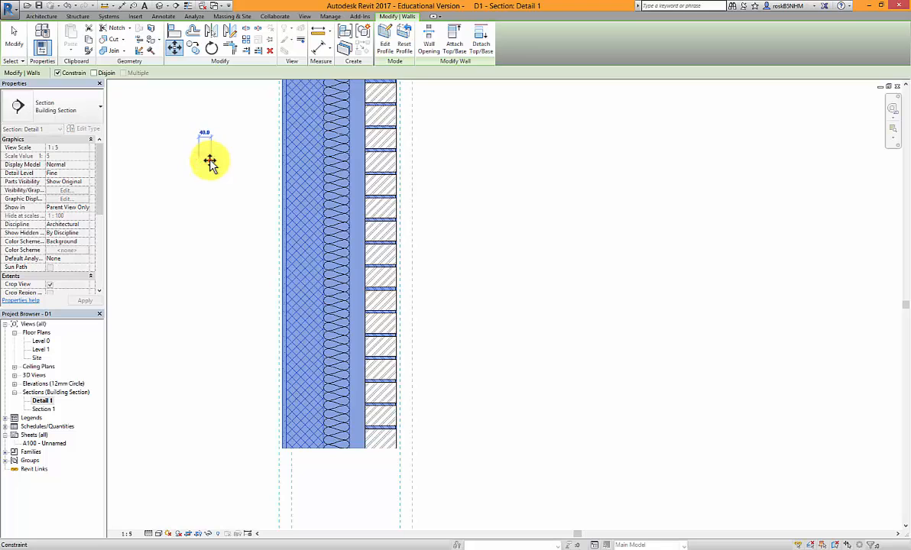
pyautogui.click(210, 161)
pyautogui.click(529, 334)
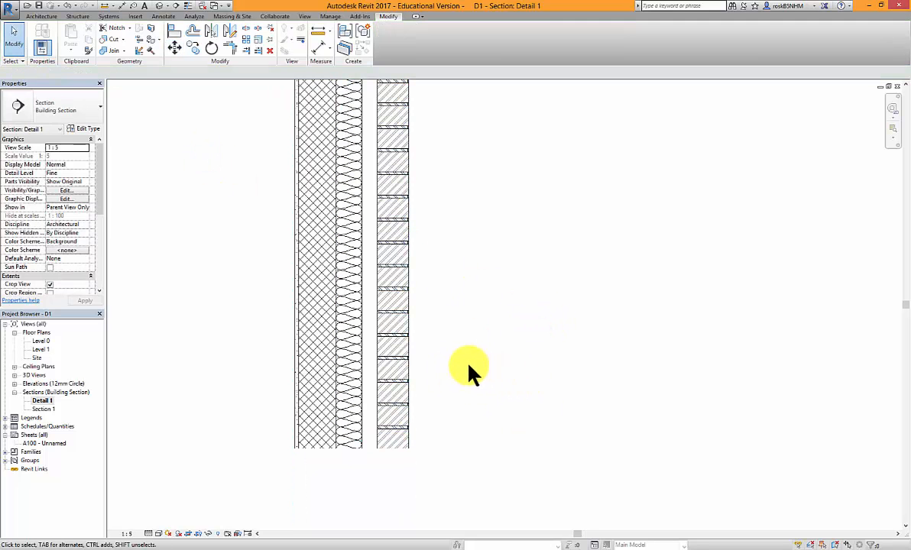
# Examine the mortar joints close up where they meet the outer face of the brickwork detail
pyautogui.scroll(6, 405, 302)
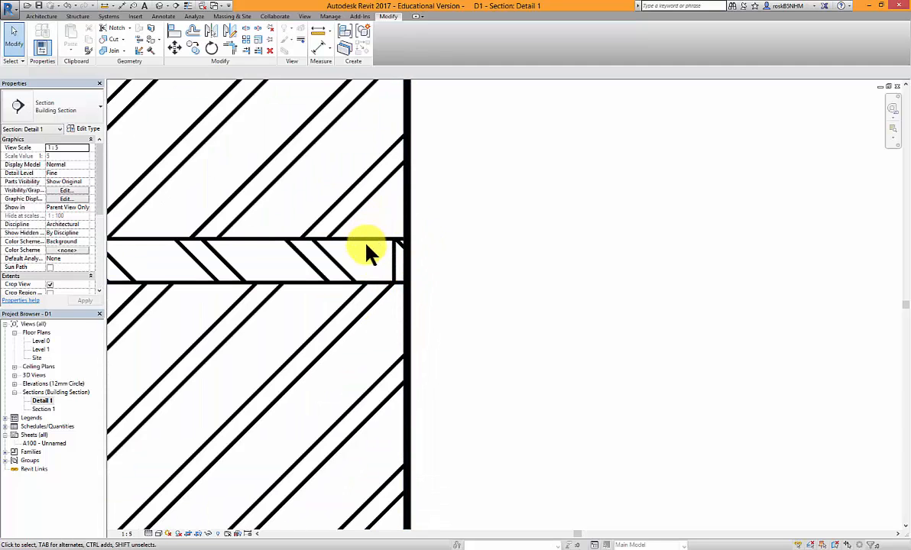
pyautogui.scroll(-2, 395, 285)
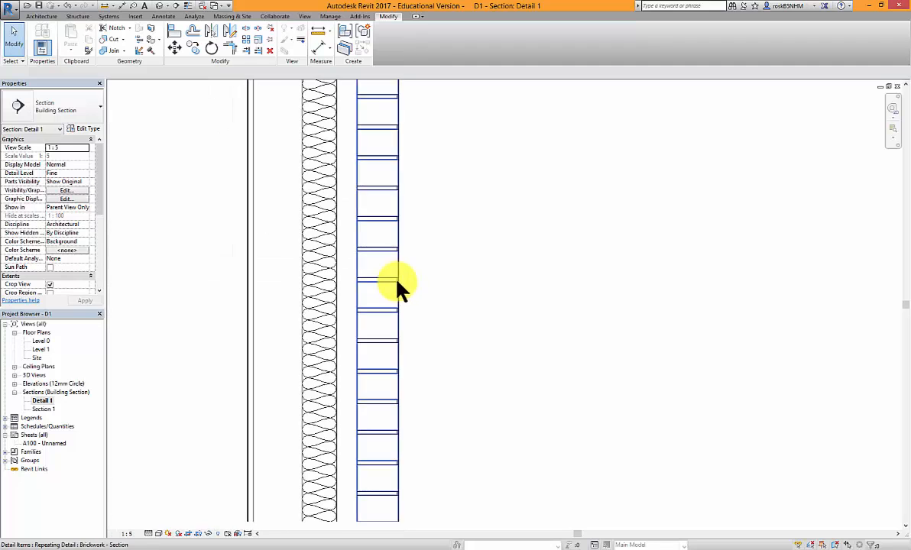
pyautogui.scroll(6, 397, 285)
pyautogui.scroll(-8, 401, 289)
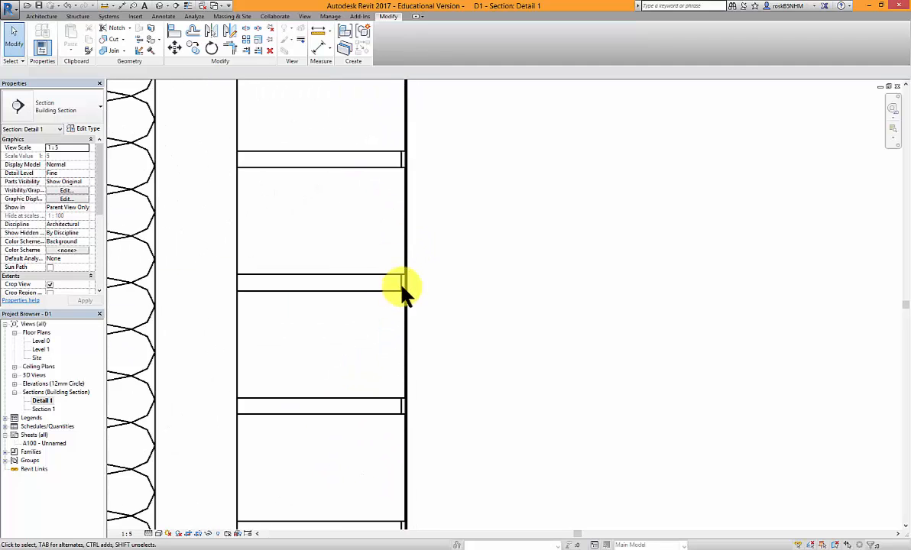
# Sketch a rectangular masking region with <Invisible lines> boundaries over the brickwork detail, overshooting its upper and lower ends and its outer face
pyautogui.click(163, 17)
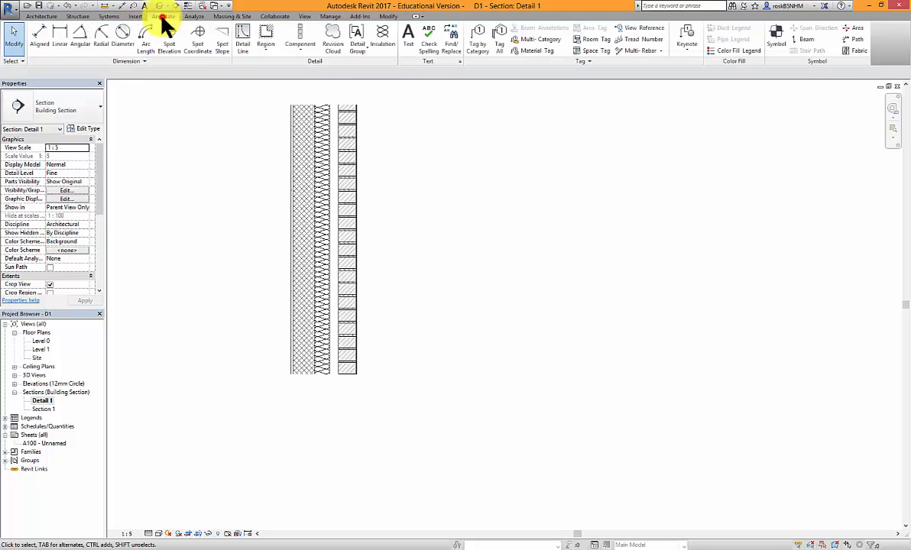
pyautogui.click(266, 46)
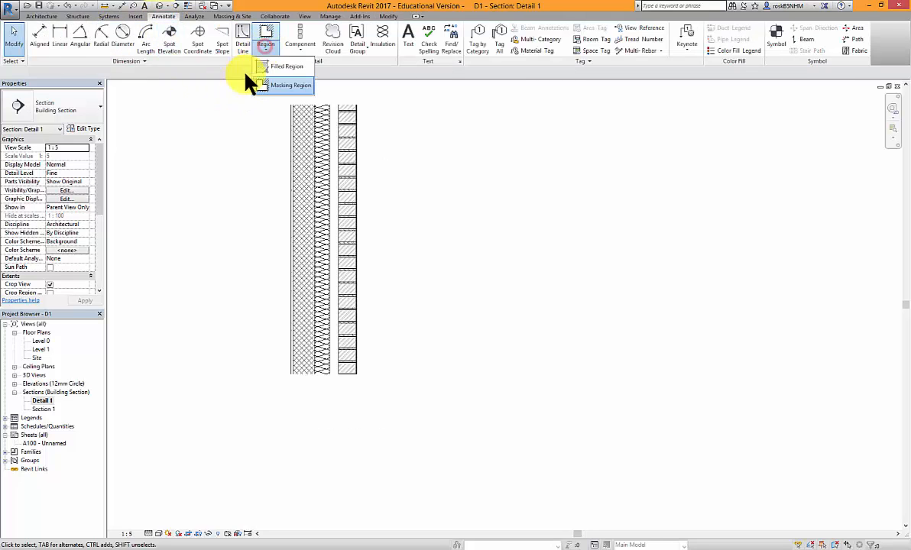
pyautogui.click(283, 84)
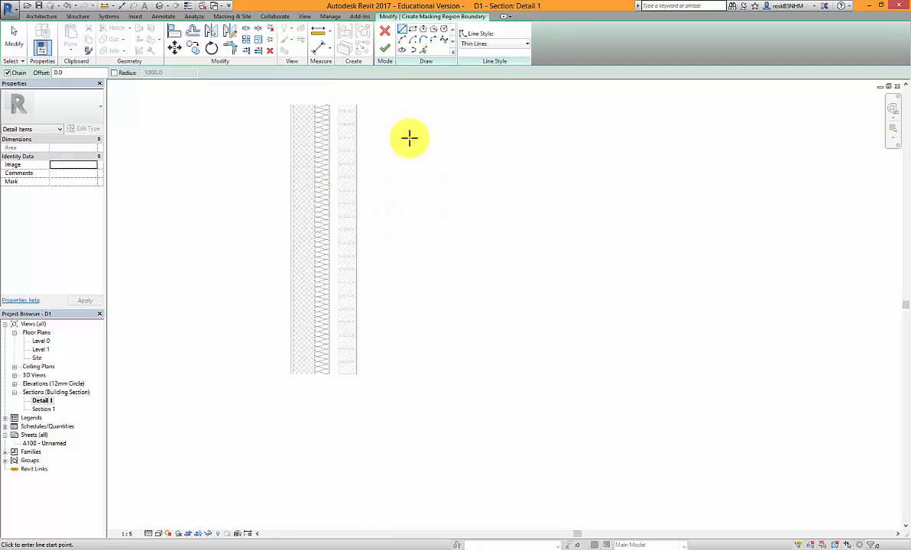
pyautogui.scroll(2, 369, 101)
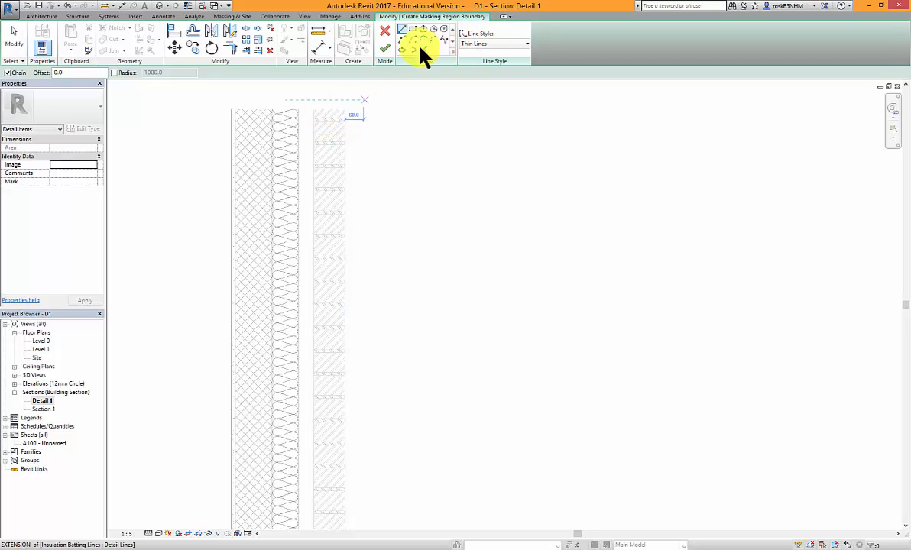
pyautogui.scroll(5, 343, 122)
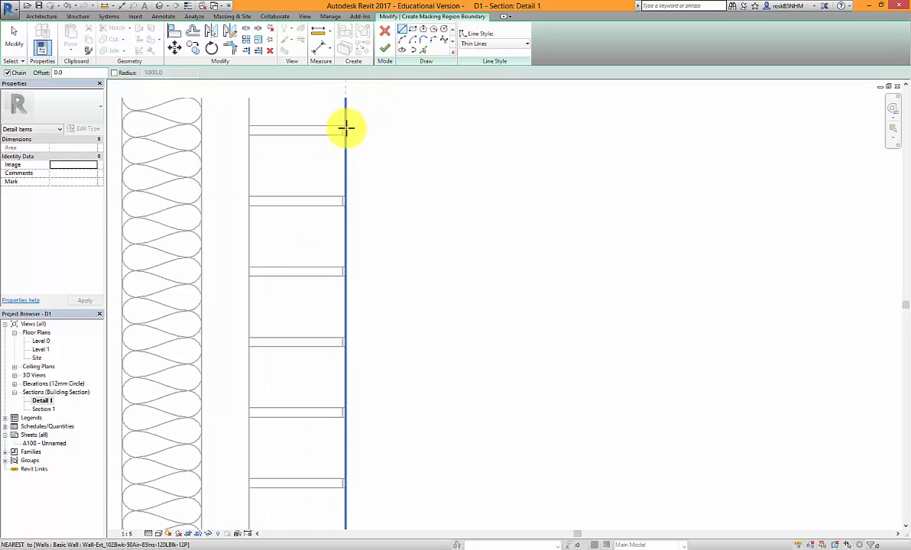
pyautogui.scroll(-5, 346, 128)
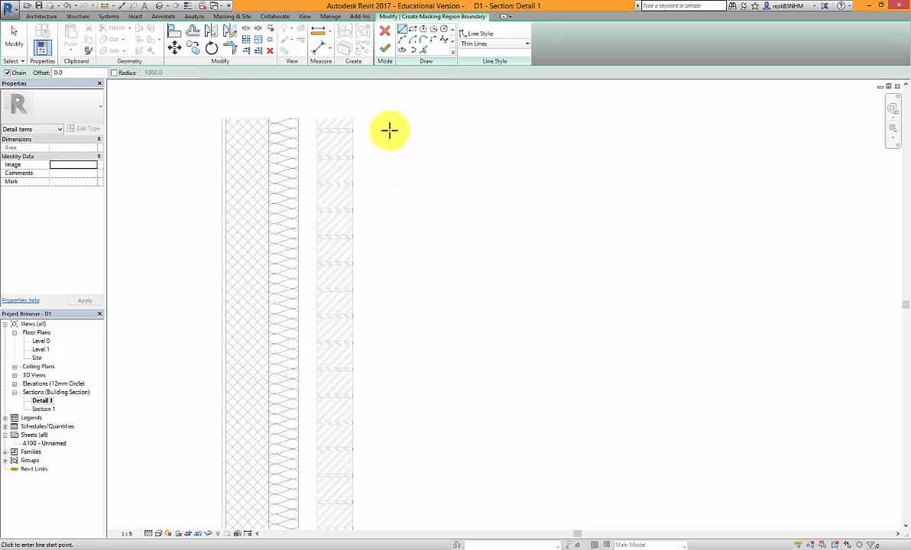
pyautogui.click(484, 43)
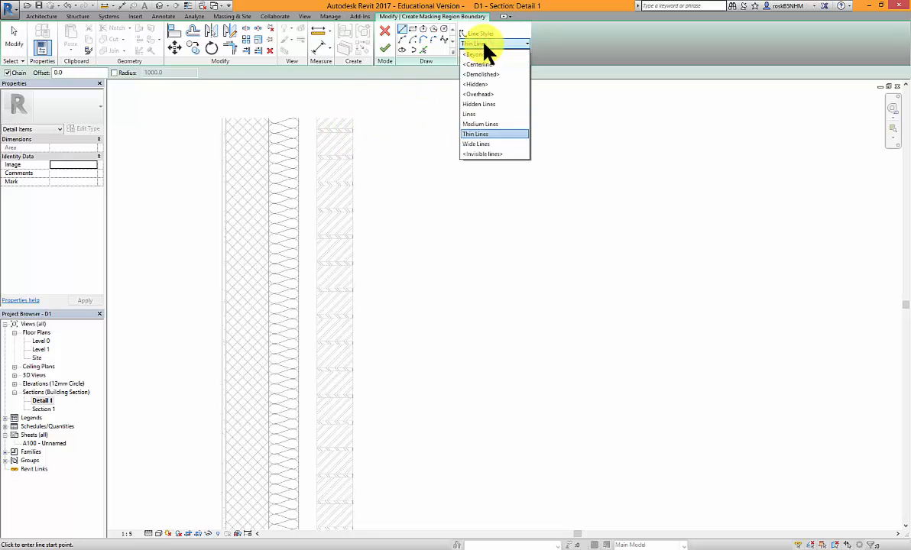
pyautogui.click(481, 153)
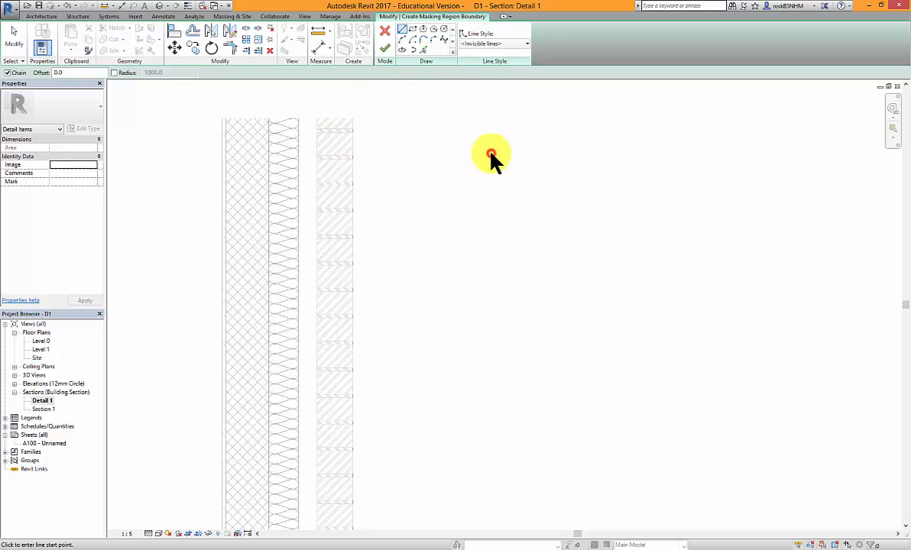
pyautogui.click(412, 29)
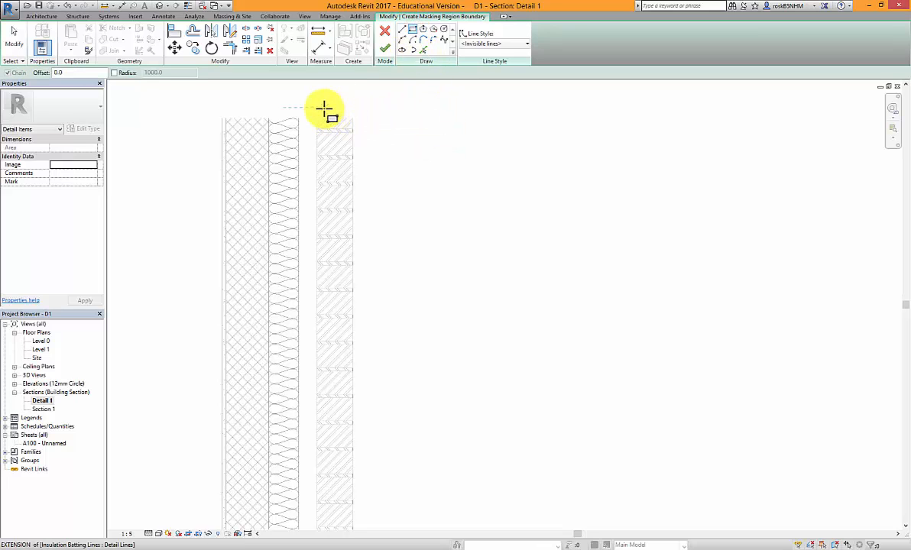
pyautogui.click(323, 107)
pyautogui.scroll(-2, 326, 123)
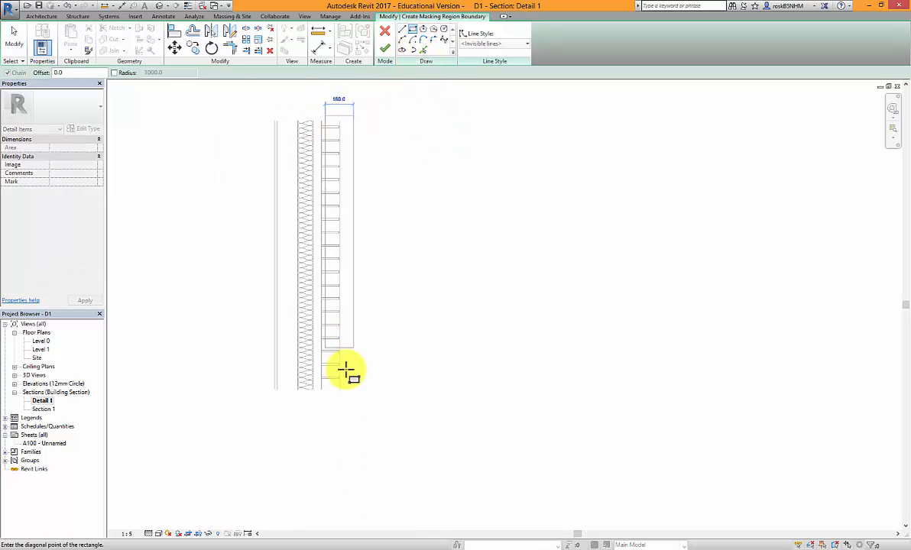
pyautogui.scroll(5, 343, 407)
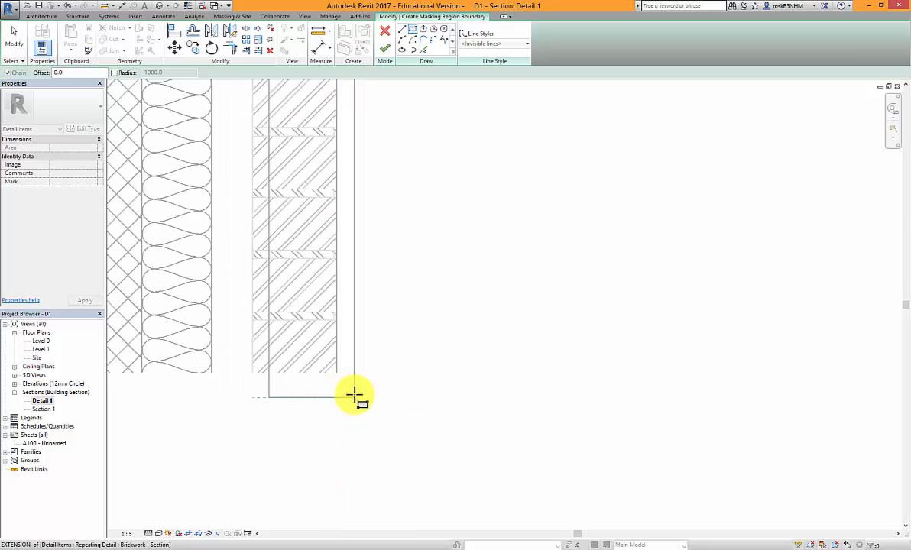
pyautogui.click(350, 387)
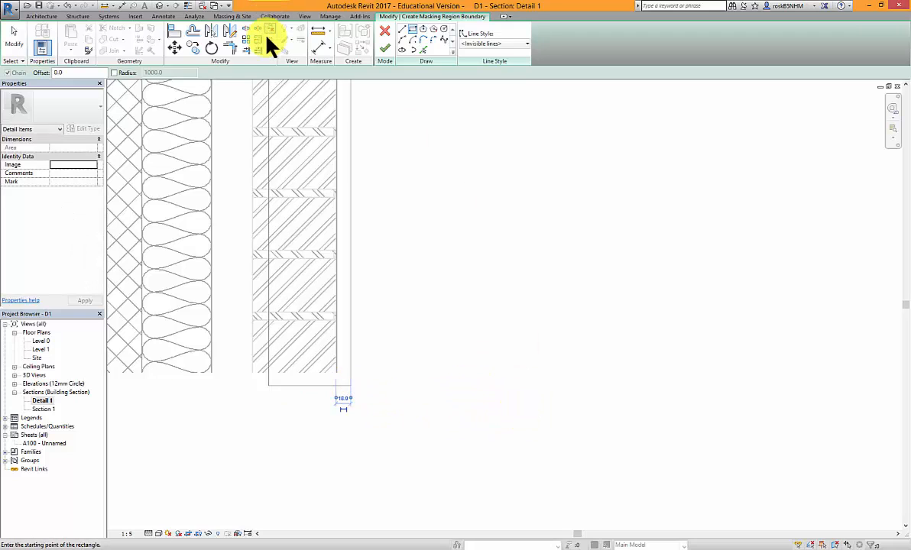
# Align the masking region's cavity-side boundary with the cavity-side edge of the brickwork repeating detail and lock the alignment
pyautogui.click(173, 34)
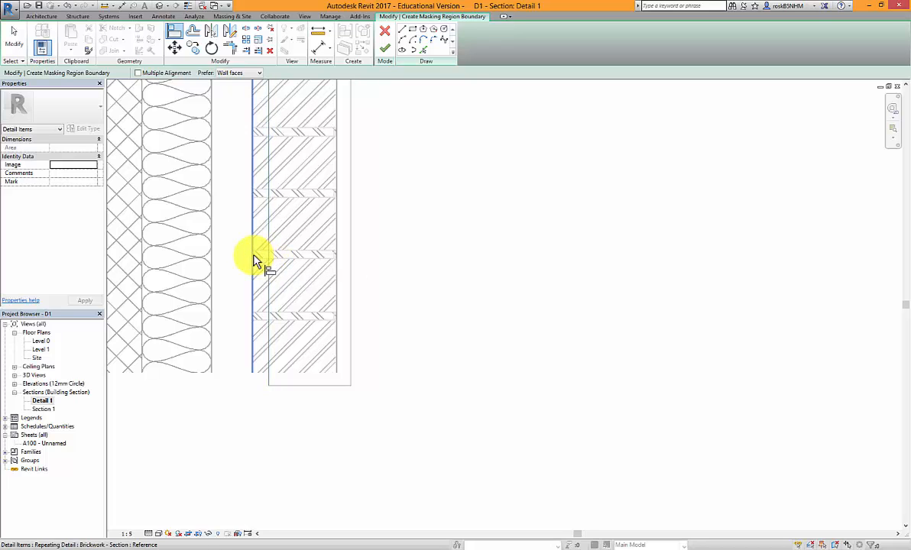
pyautogui.click(253, 259)
pyautogui.click(267, 260)
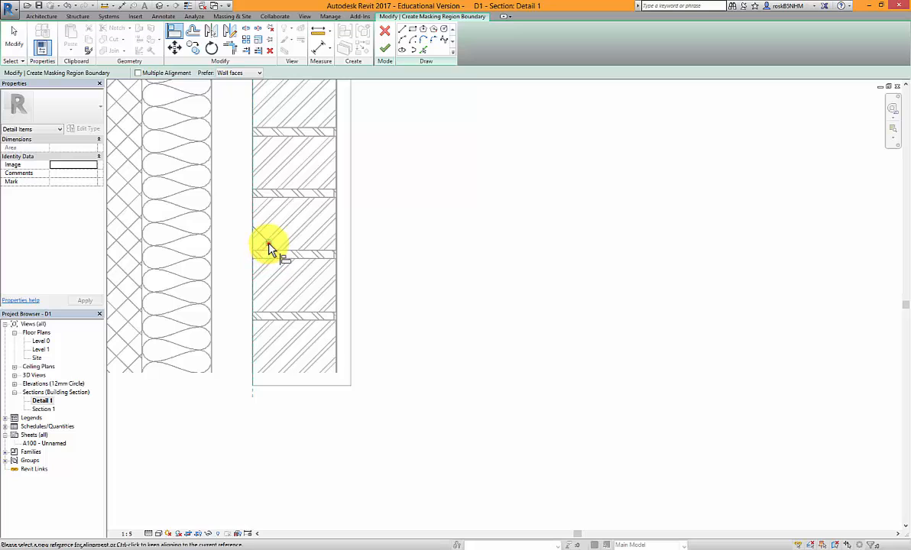
pyautogui.scroll(-4, 358, 390)
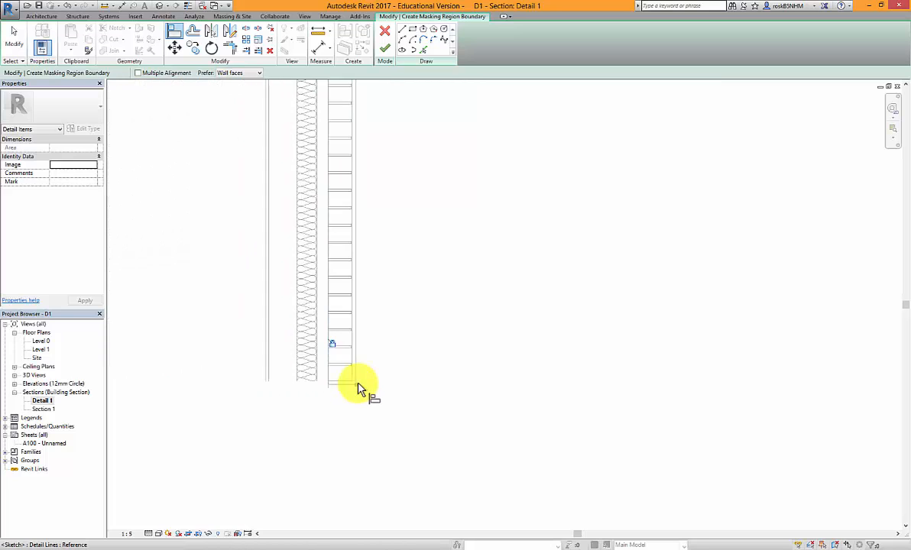
pyautogui.scroll(-2, 358, 382)
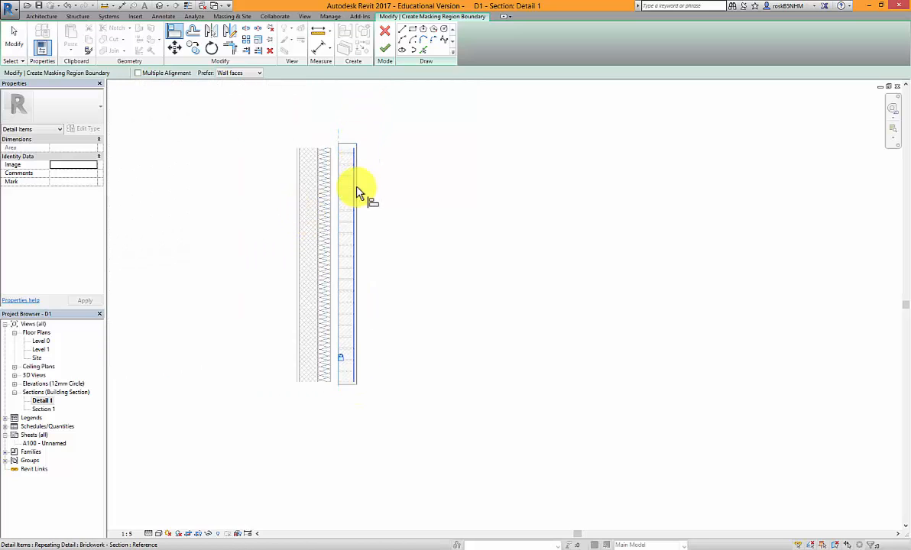
pyautogui.scroll(2, 369, 389)
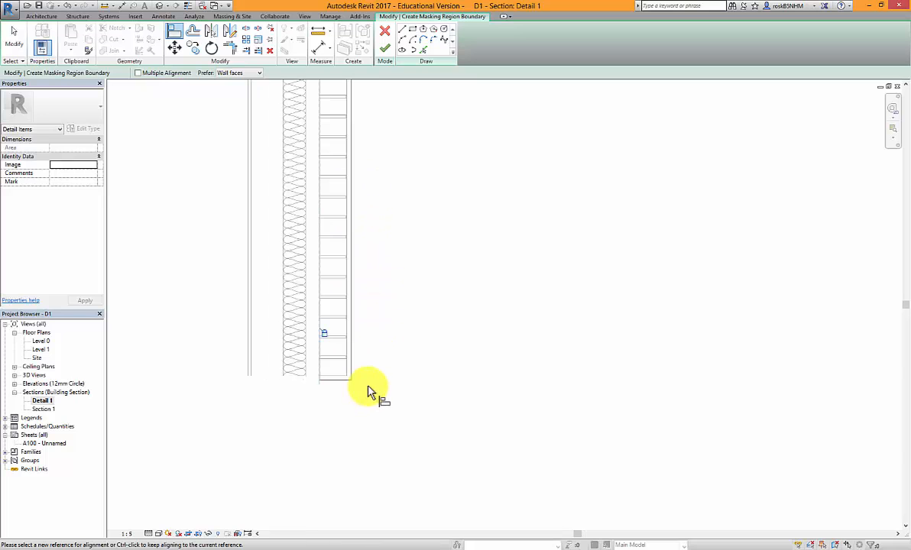
pyautogui.scroll(2, 342, 272)
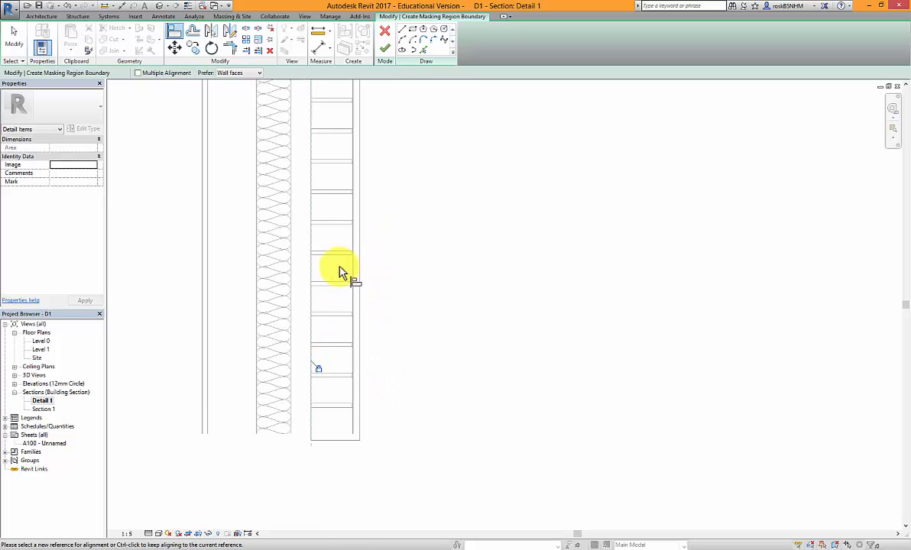
pyautogui.click(163, 16)
pyautogui.click(38, 32)
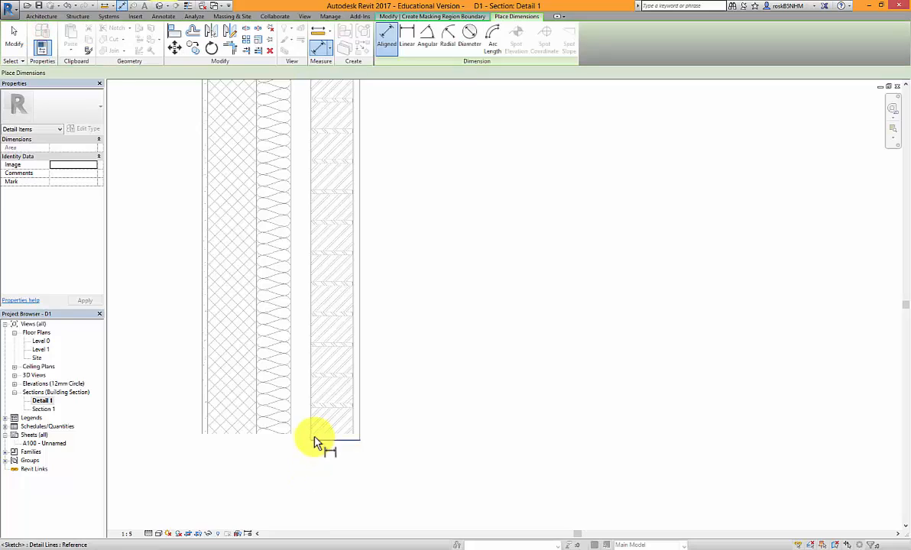
pyautogui.click(311, 432)
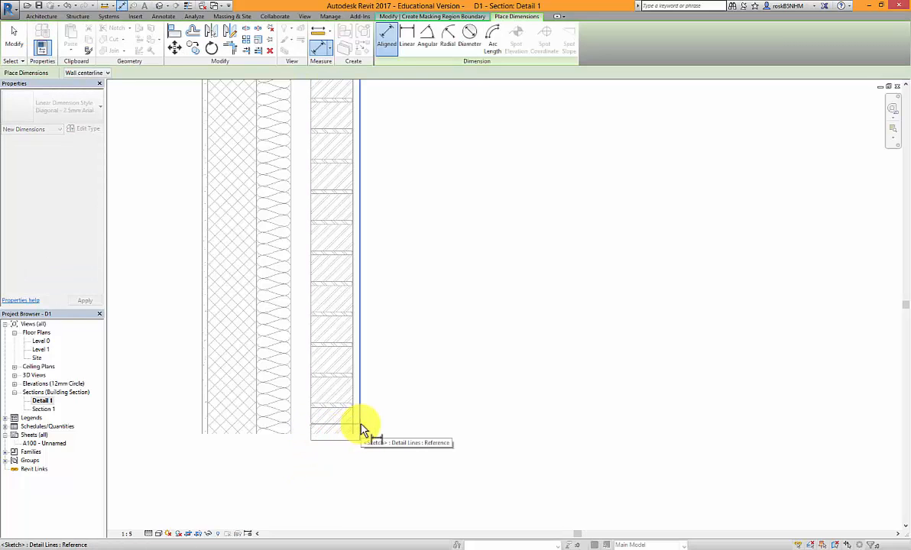
pyautogui.click(361, 424)
pyautogui.press('Escape')
pyautogui.press('Escape')
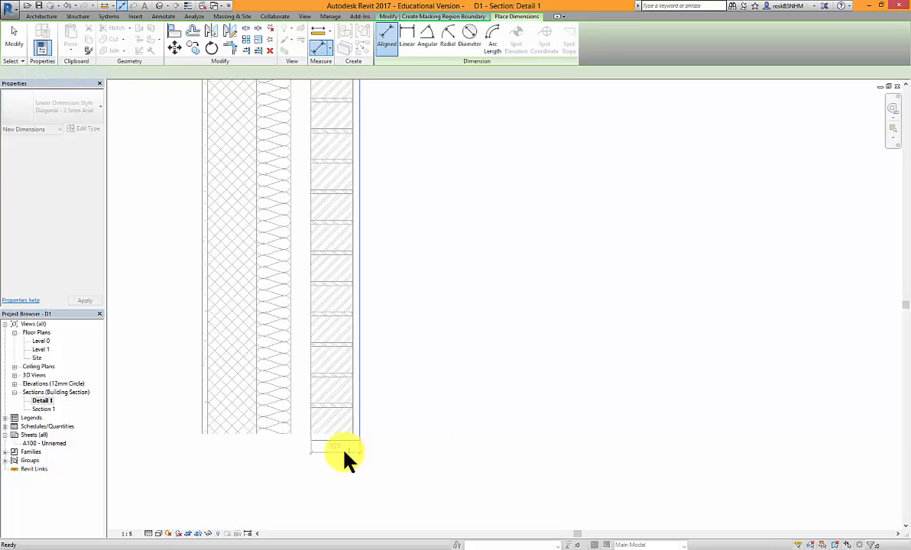
# Add an aligned dimension below the wall across the masking region's width, between its two vertical boundary lines, and lock it
pyautogui.scroll(3, 315, 440)
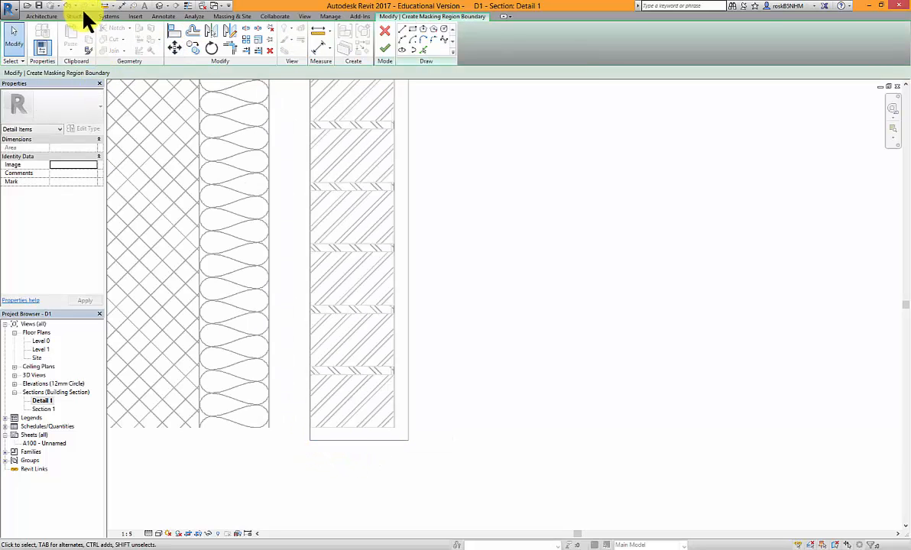
pyautogui.click(162, 16)
pyautogui.click(36, 30)
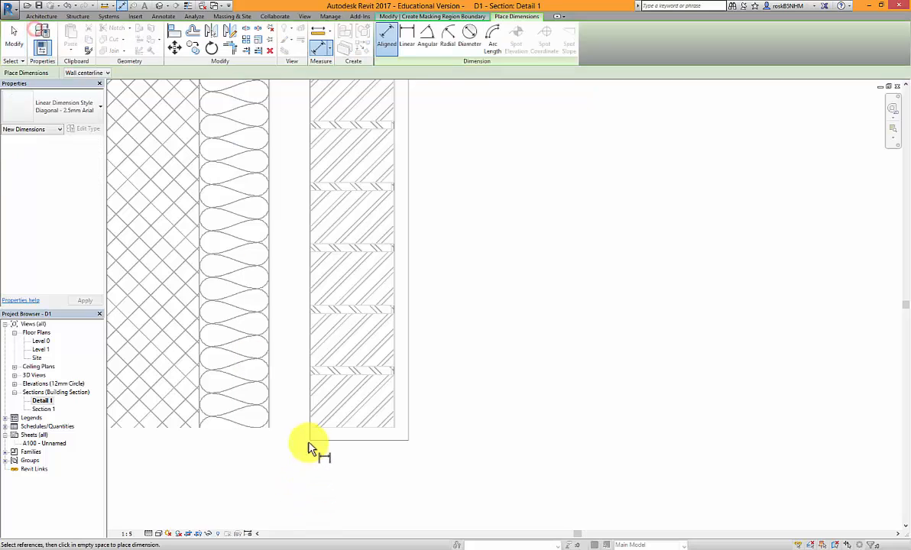
pyautogui.scroll(2, 311, 443)
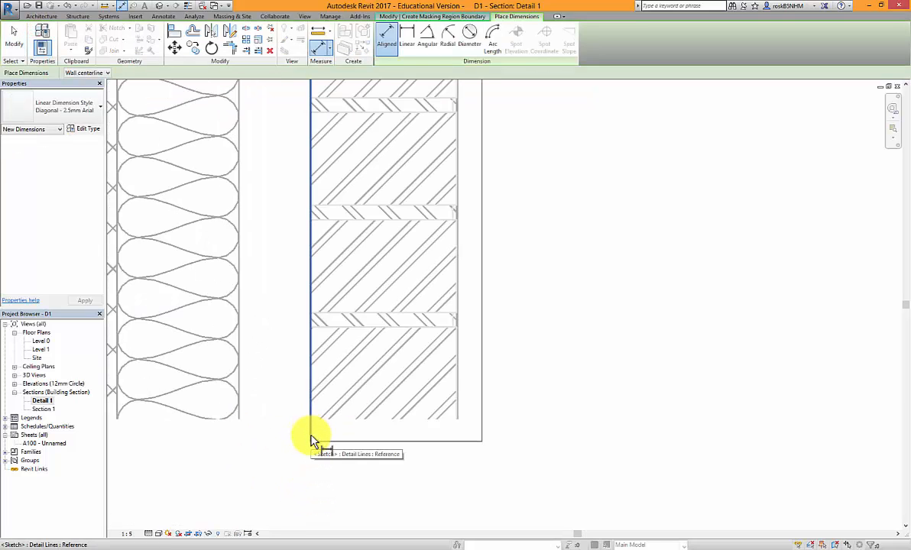
pyautogui.click(311, 440)
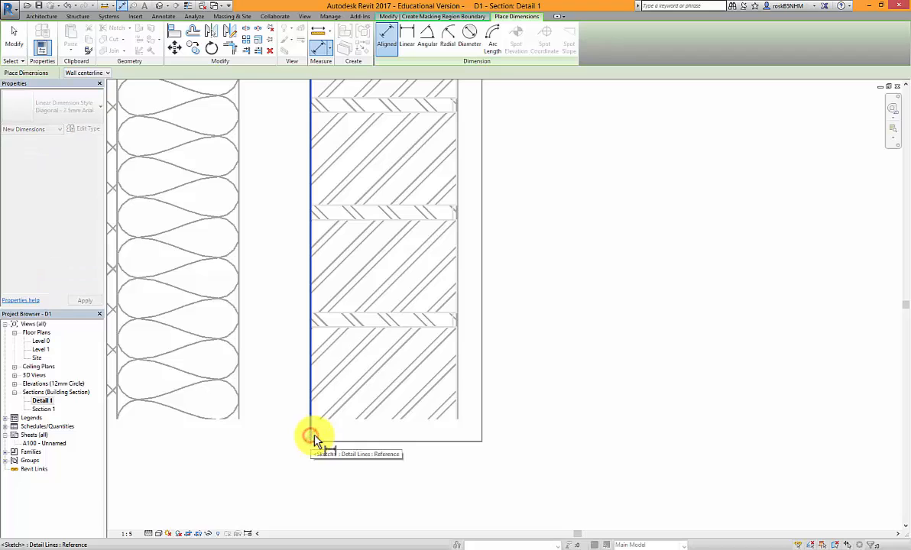
pyautogui.click(483, 437)
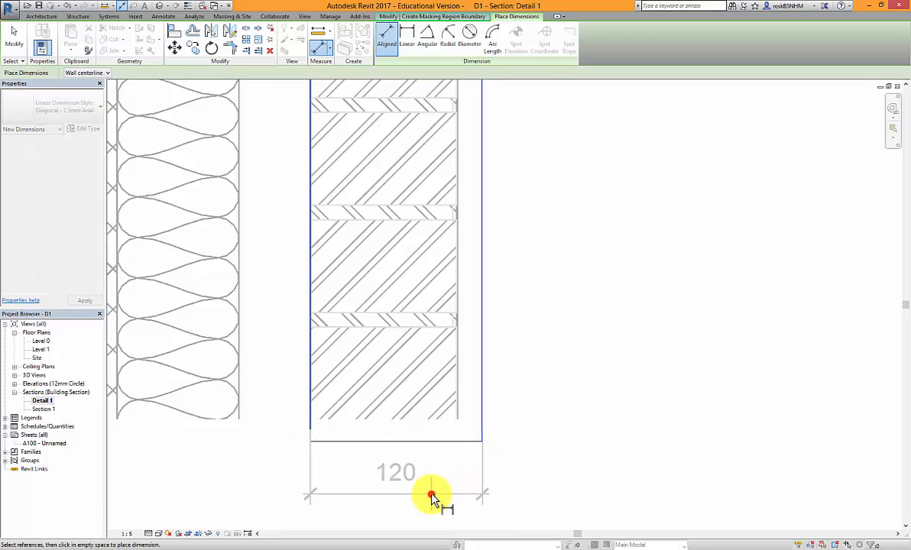
pyautogui.click(422, 493)
pyautogui.scroll(-5, 386, 485)
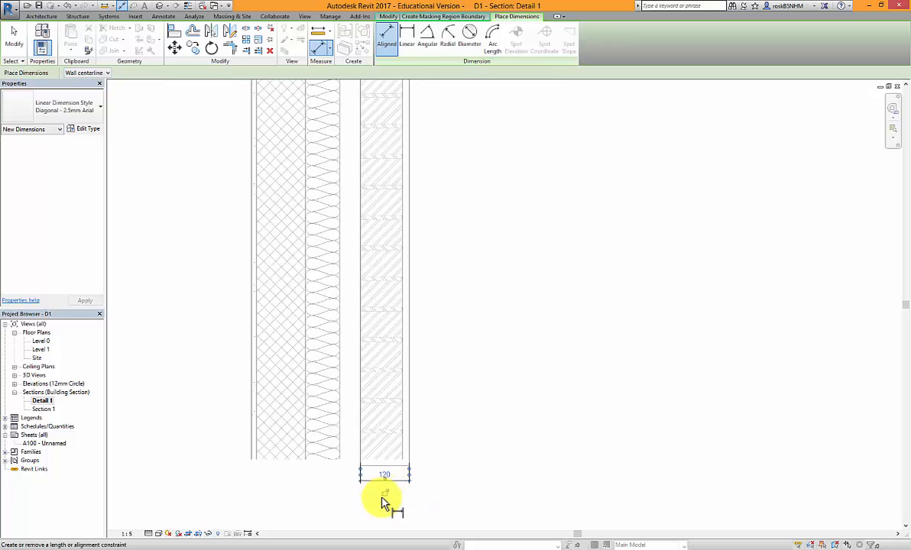
pyautogui.click(17, 37)
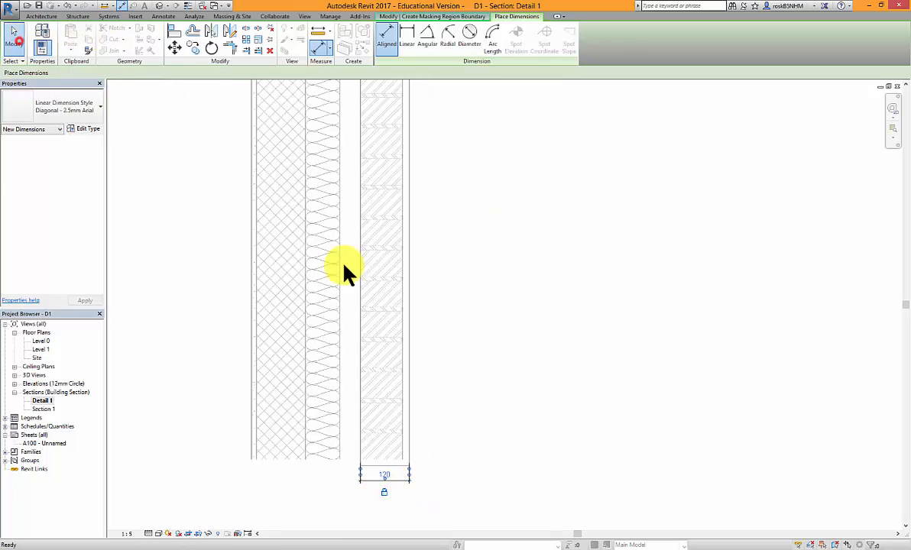
# Finish the masking region sketch and check the mortar joints close up along the brickwork's outer face
pyautogui.click(450, 383)
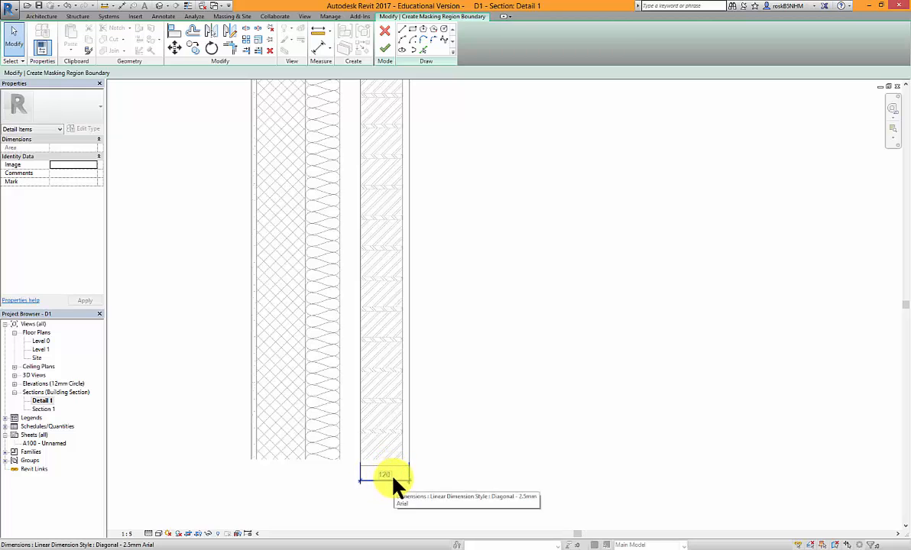
pyautogui.click(386, 47)
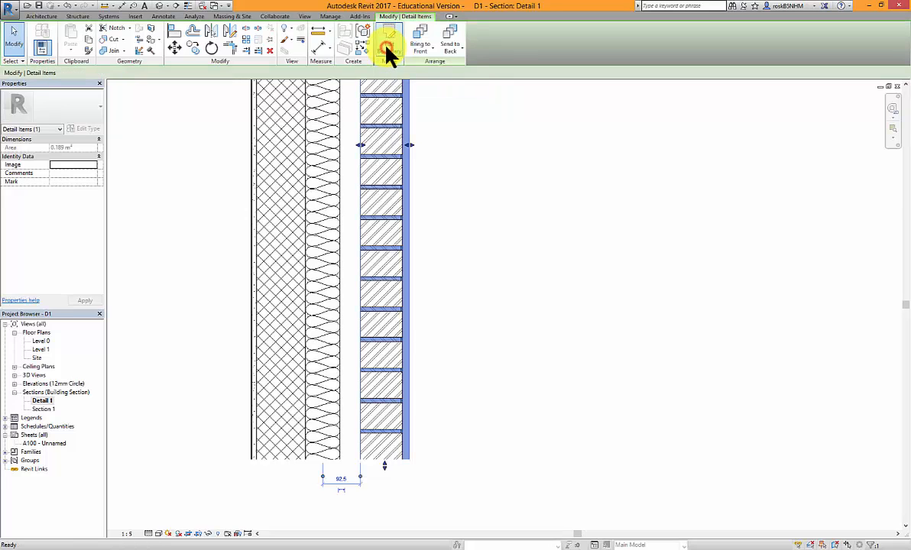
pyautogui.click(455, 241)
pyautogui.scroll(3, 379, 502)
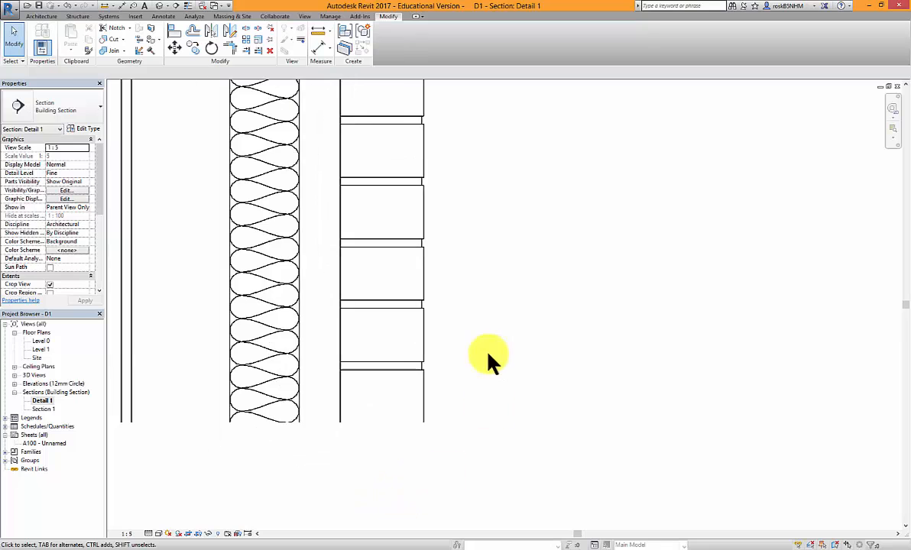
pyautogui.scroll(3, 447, 386)
pyautogui.scroll(3, 450, 415)
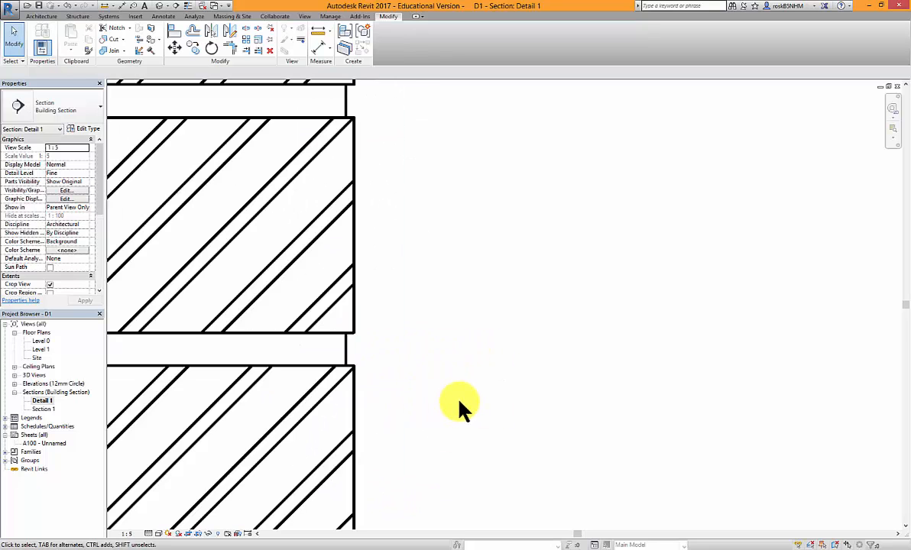
pyautogui.scroll(-6, 459, 406)
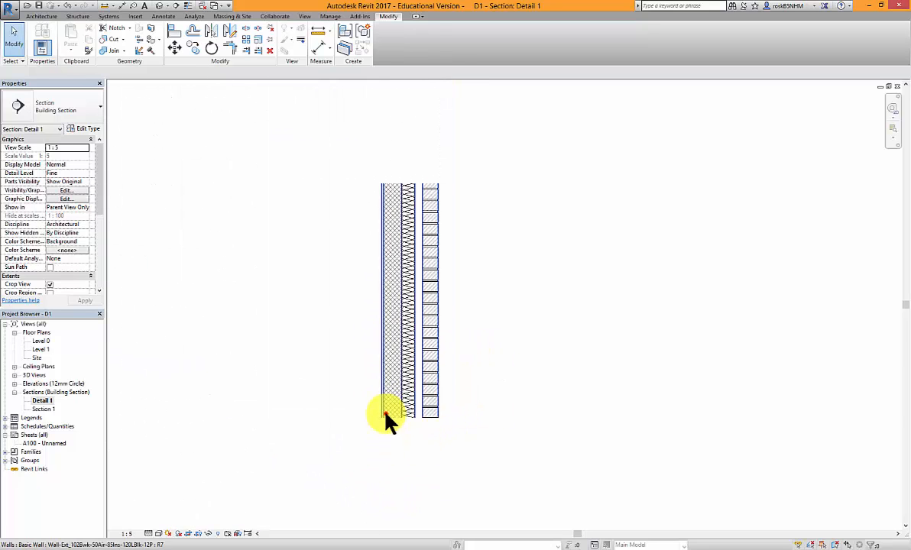
# Move the wall slightly sideways towards its brick side to test whether the brickwork and masking region follow
pyautogui.click(385, 414)
pyautogui.click(175, 49)
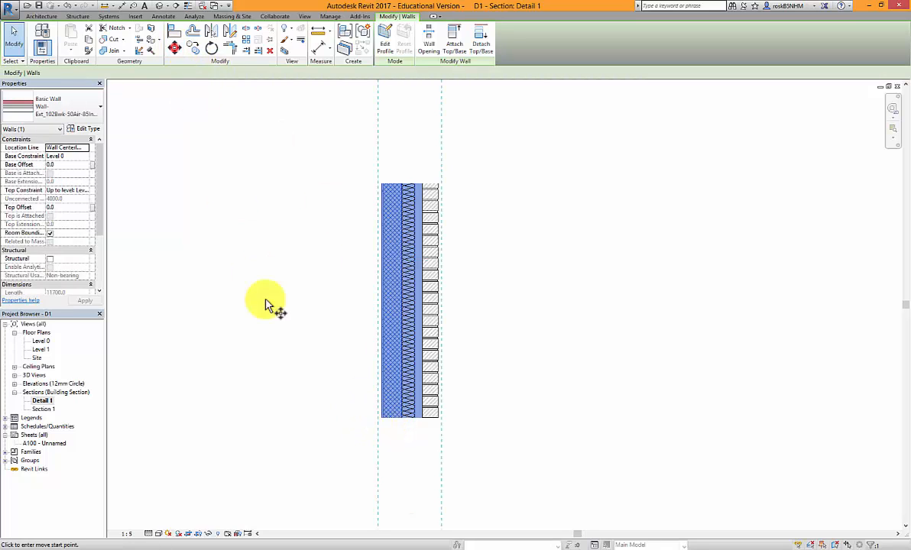
pyautogui.click(287, 306)
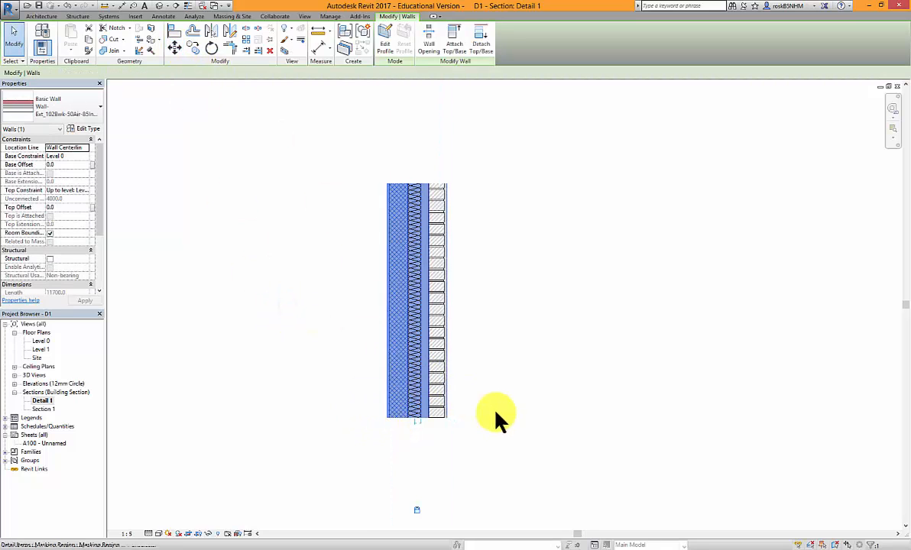
# Deselect the wall and inspect the brickwork joints, cavity and blockwork leaf at the wall's lower end
pyautogui.click(509, 432)
pyautogui.scroll(2, 483, 441)
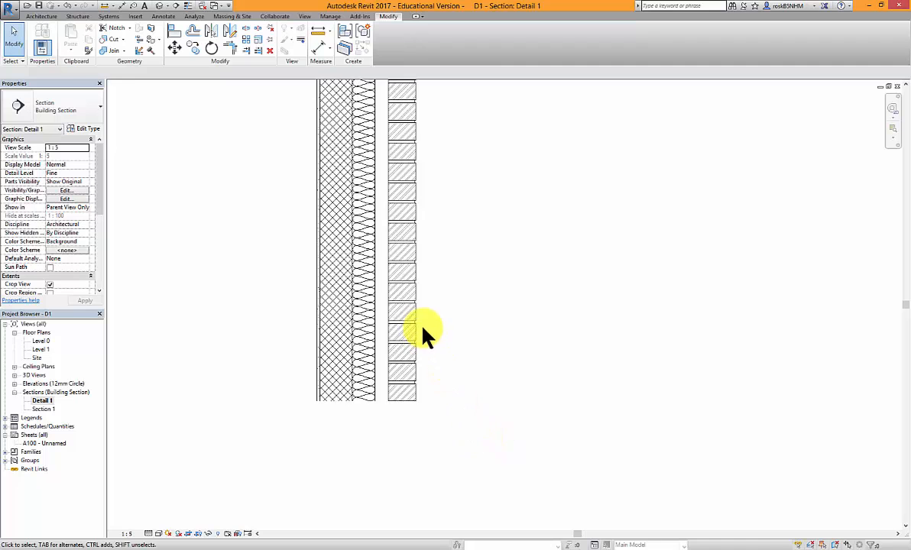
pyautogui.scroll(3, 448, 345)
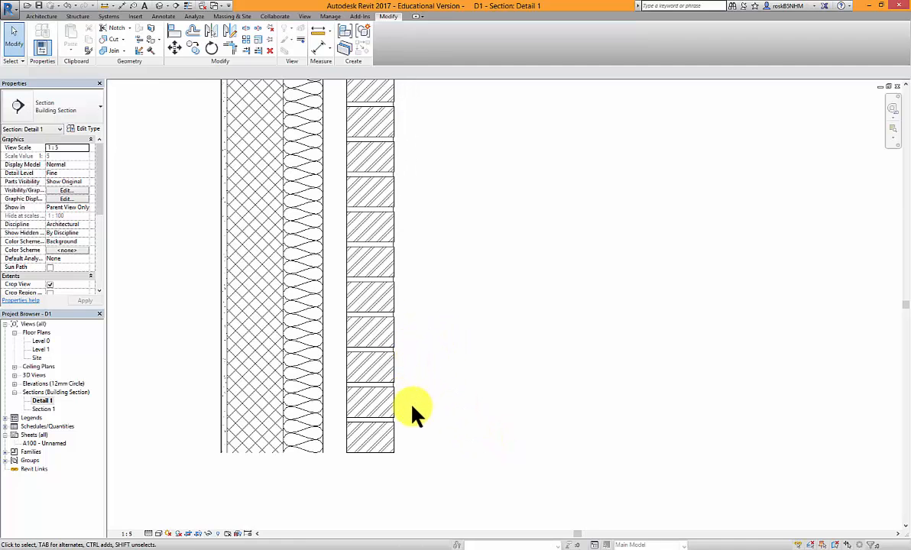
pyautogui.scroll(-4, 413, 405)
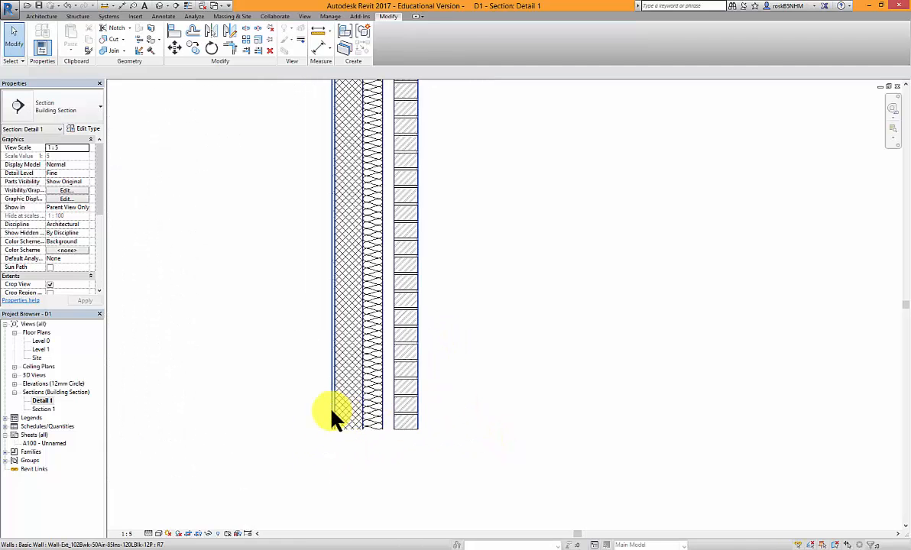
pyautogui.scroll(-3, 325, 493)
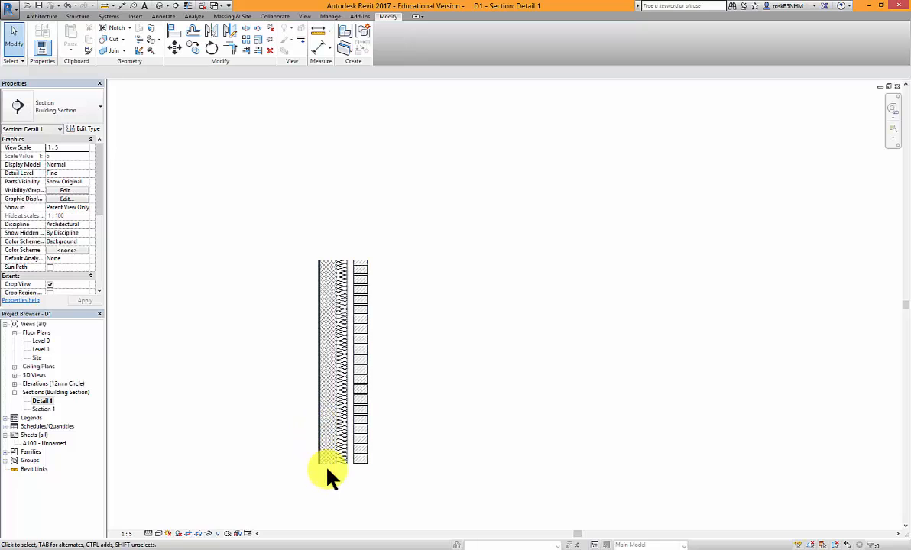
pyautogui.scroll(2, 327, 472)
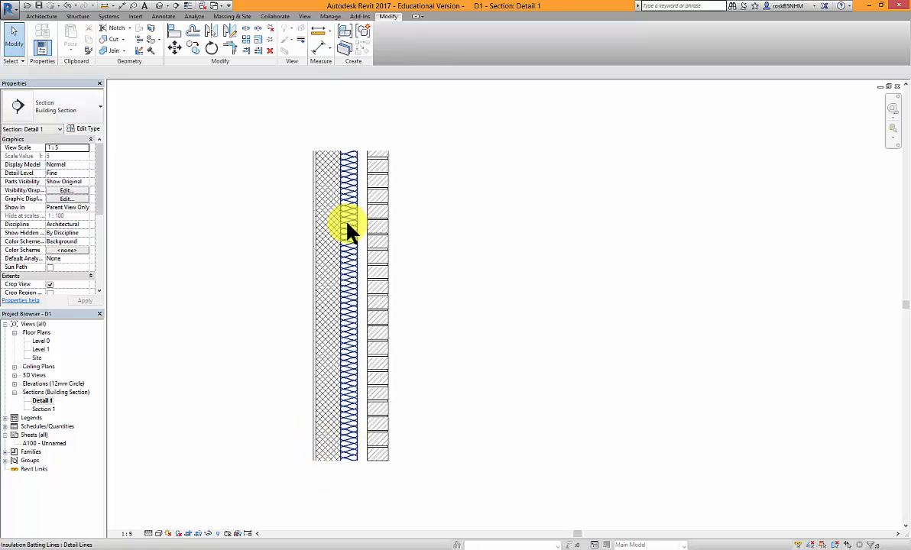
# Try laying the Blockwork - 100mmTk repeating detail up the blockwork leaf's inner face from the wall's lower end
pyautogui.click(162, 16)
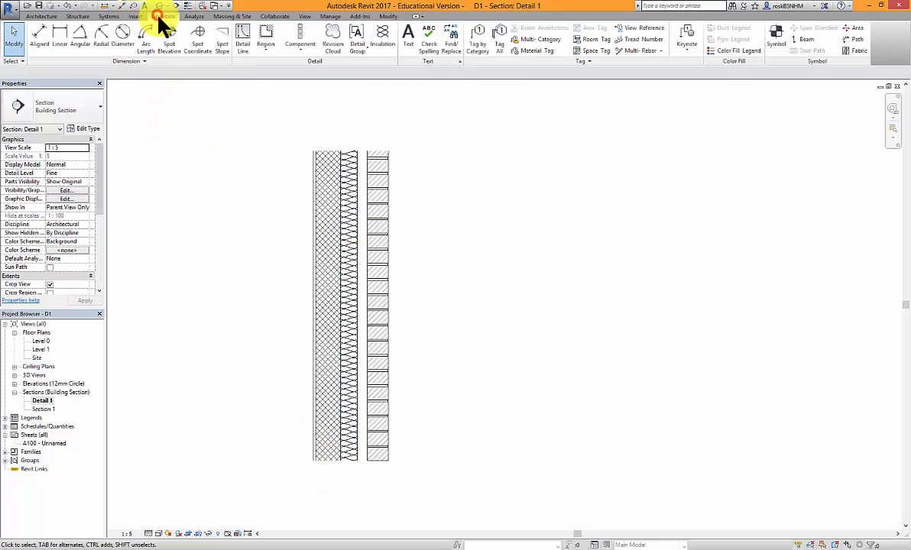
pyautogui.click(300, 47)
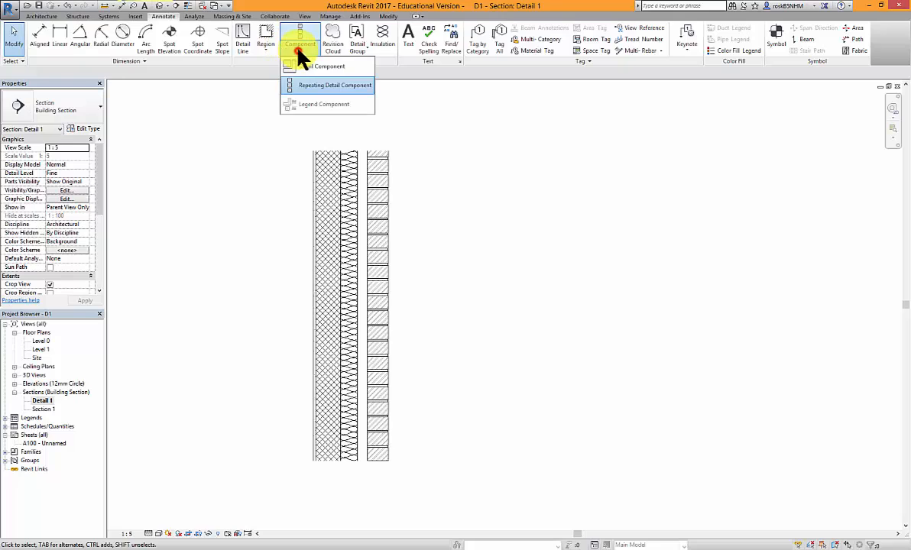
pyautogui.click(308, 86)
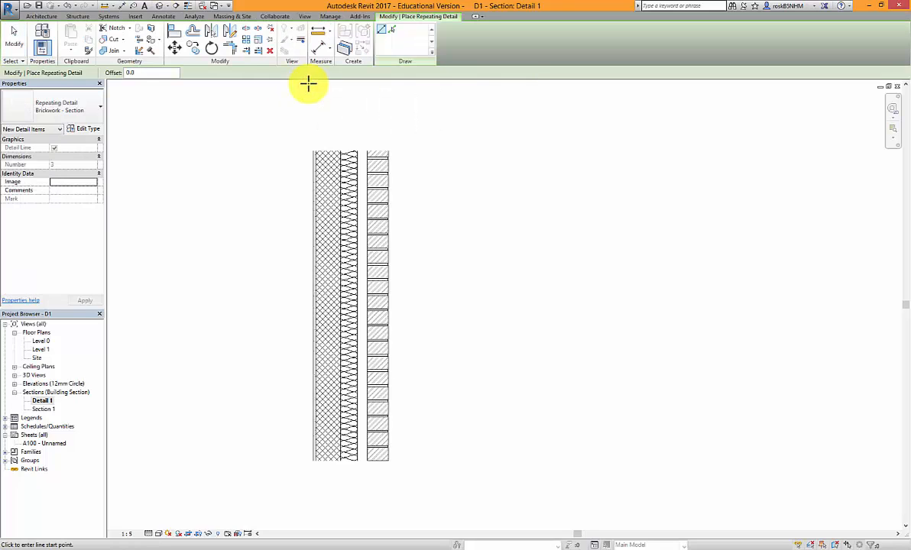
pyautogui.click(98, 111)
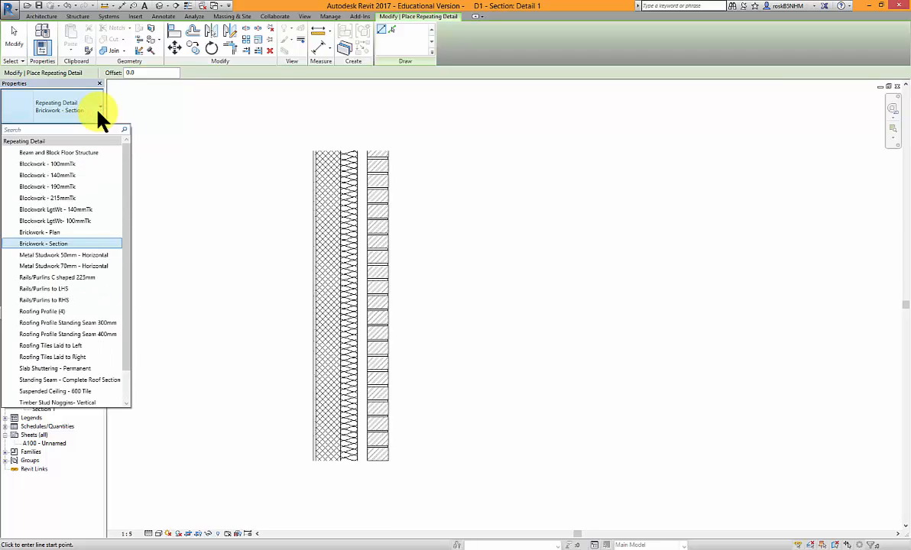
pyautogui.click(63, 164)
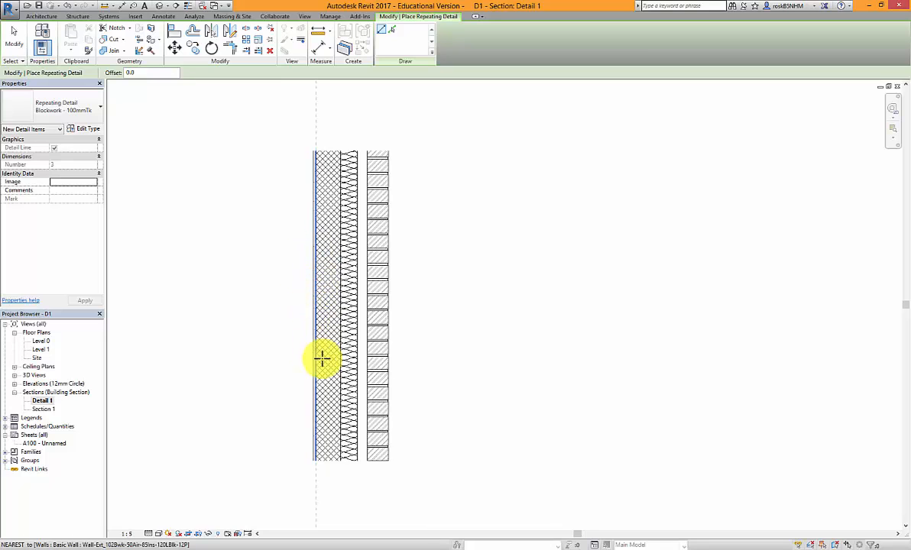
pyautogui.click(318, 459)
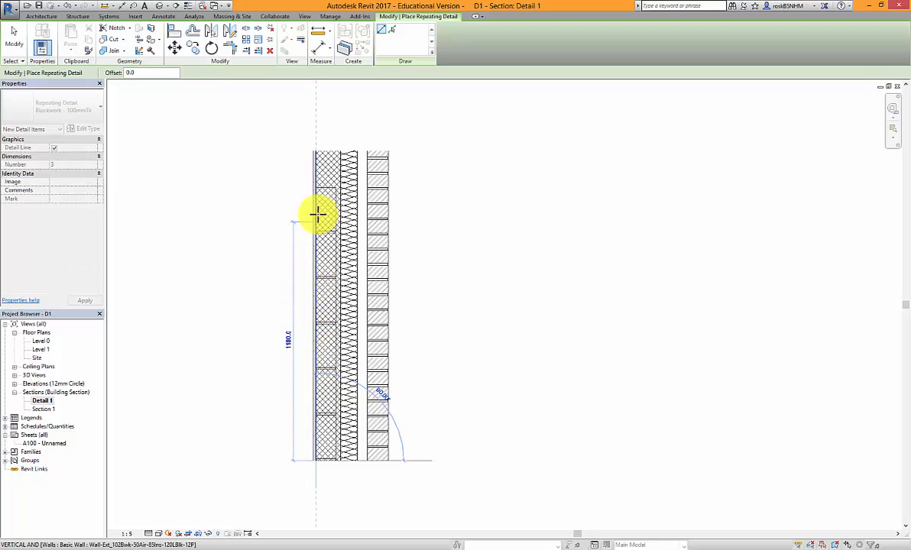
pyautogui.press('Escape')
pyautogui.press('Escape')
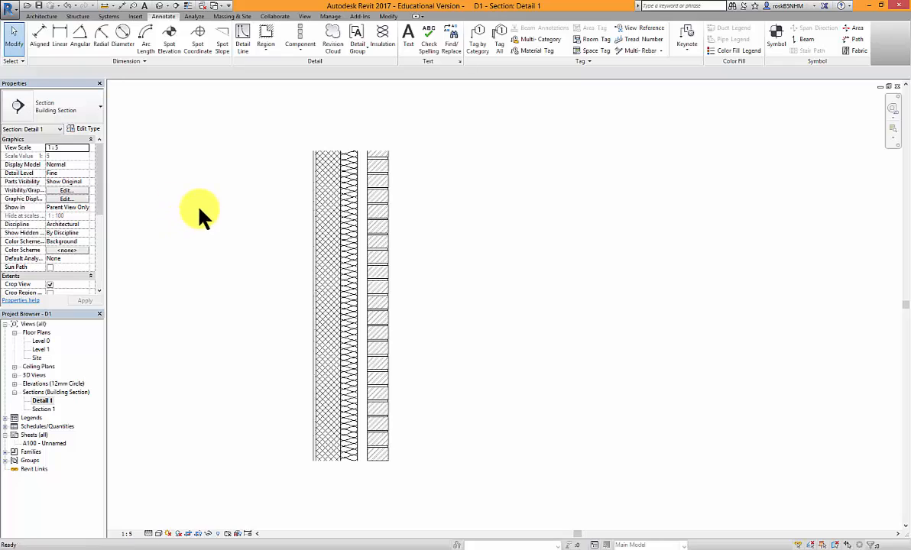
# Review the available detail component types and choose 100mm_Block from the Detail_Items_Block_Sec family
pyautogui.click(299, 44)
pyautogui.click(313, 66)
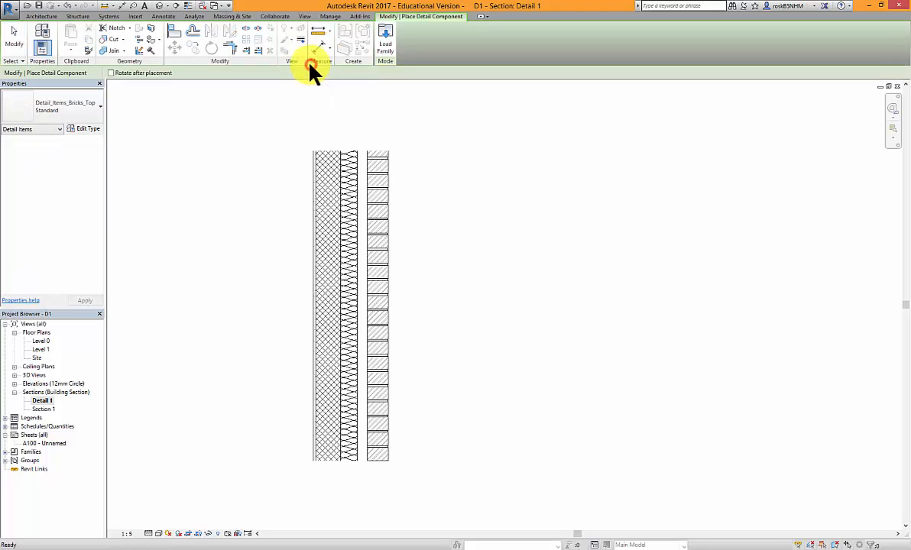
pyautogui.click(94, 113)
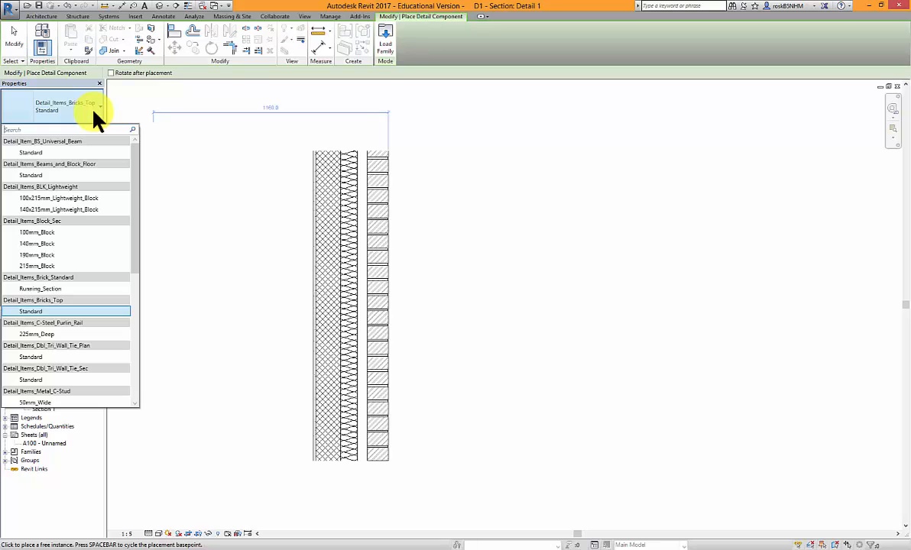
pyautogui.moveTo(133, 178)
pyautogui.mouseDown()
pyautogui.moveTo(137, 219)
pyautogui.moveTo(134, 164)
pyautogui.mouseUp()
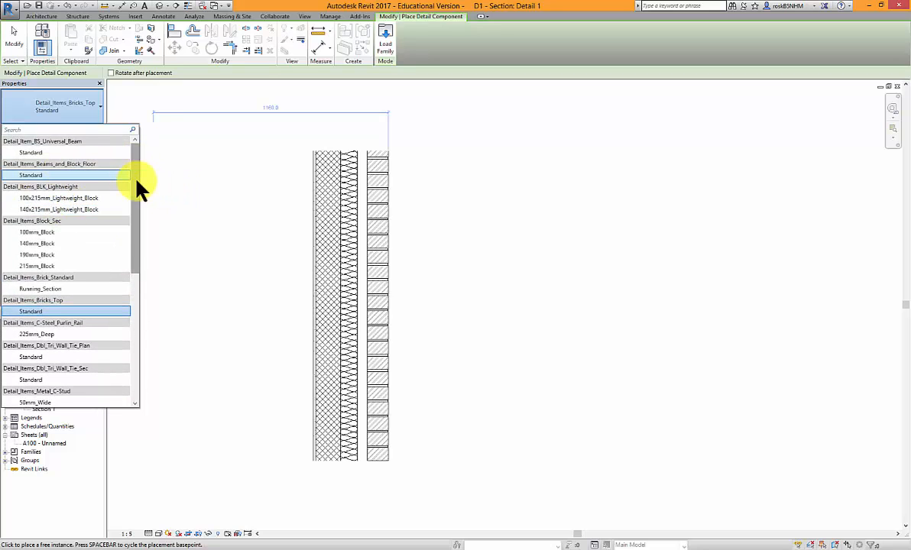
pyautogui.moveTo(136, 183); pyautogui.dragTo(146, 314)
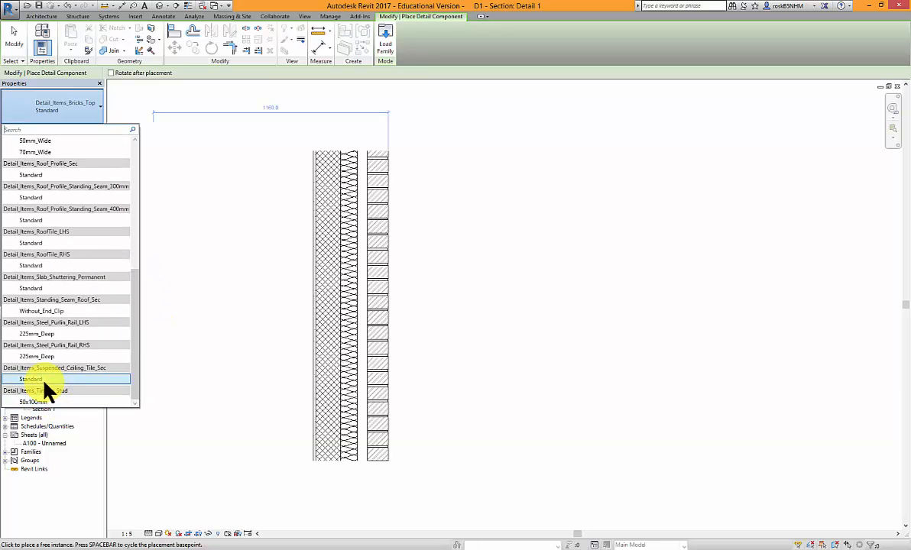
pyautogui.moveTo(133, 356); pyautogui.dragTo(142, 223)
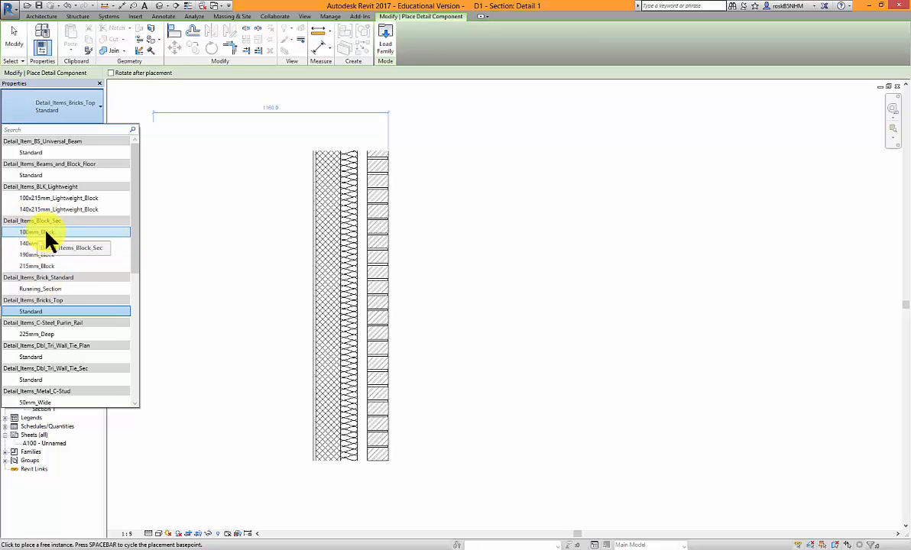
pyautogui.click(25, 233)
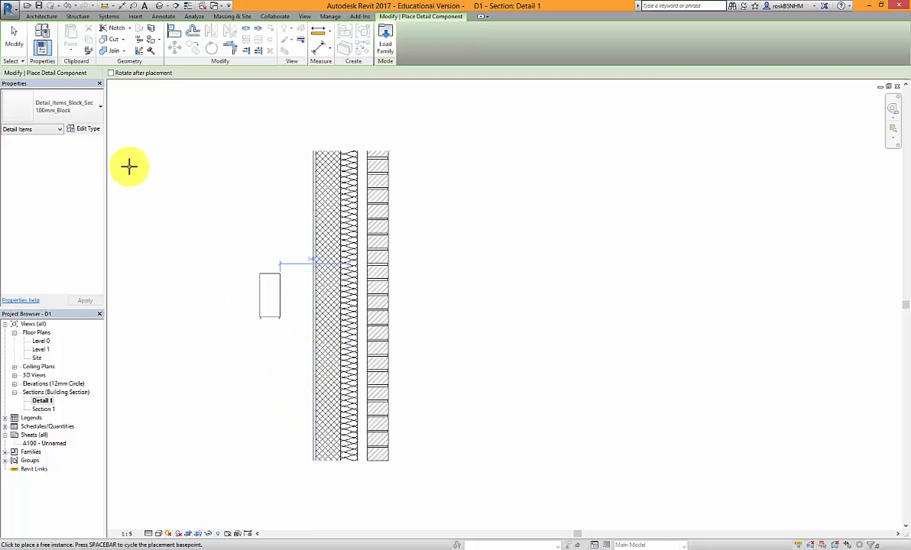
# Duplicate the 100mm_Block type as 120mm_Block with a thickness of 120 mm, without placing an instance
pyautogui.click(90, 128)
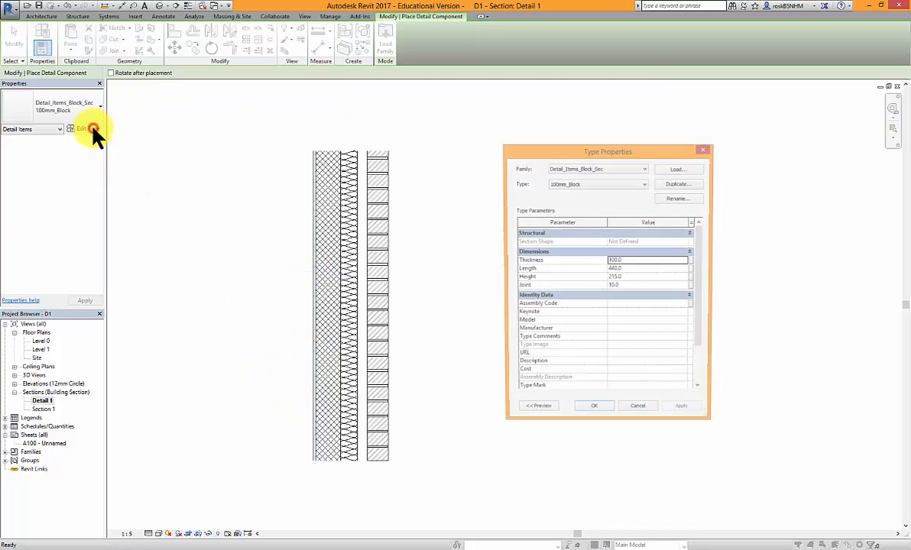
pyautogui.click(675, 185)
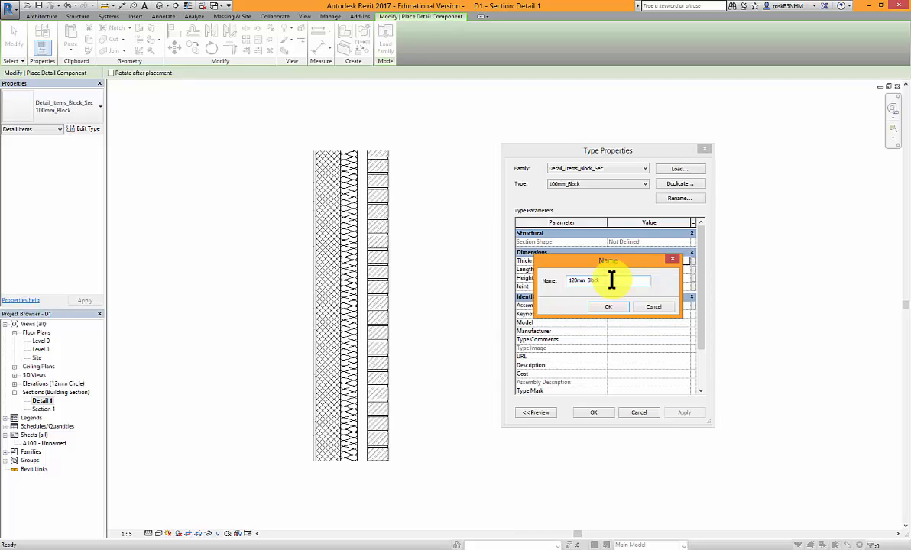
pyautogui.click(612, 307)
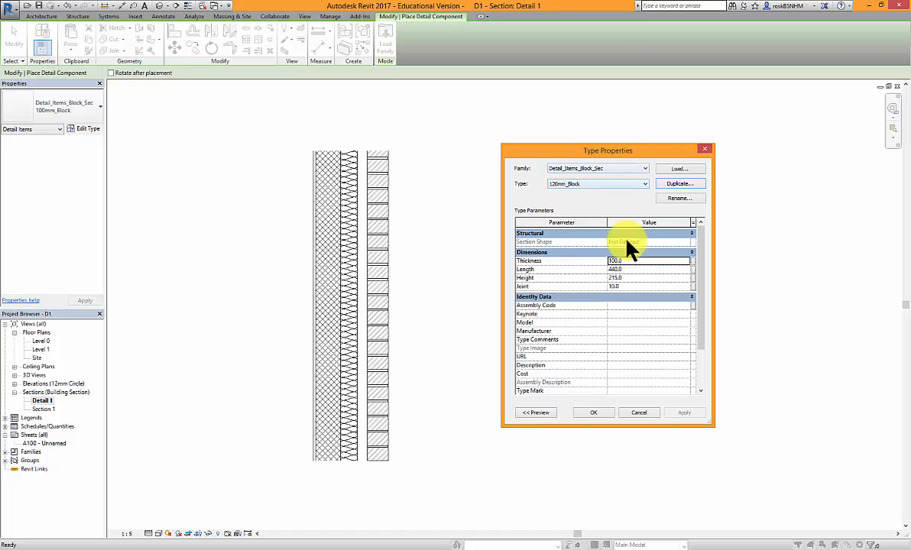
pyautogui.click(616, 263)
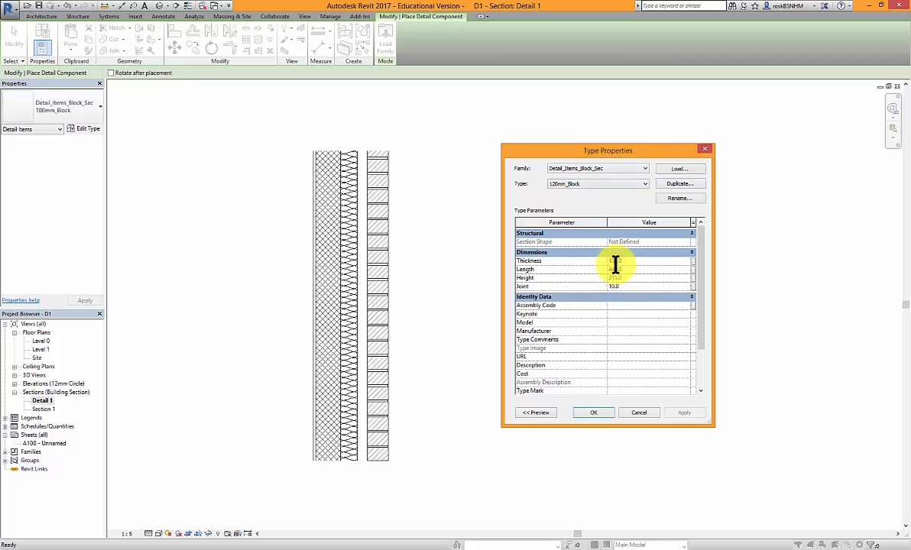
pyautogui.click(600, 413)
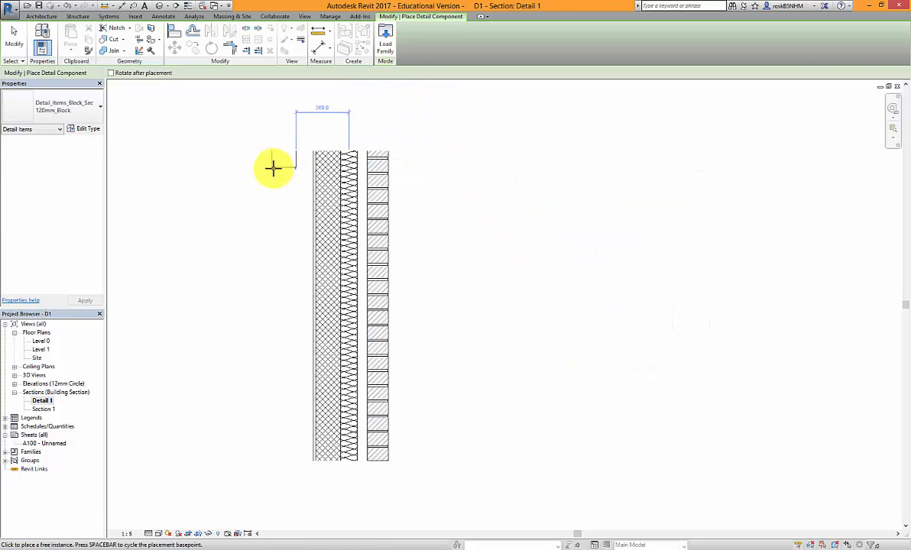
pyautogui.press('Escape')
pyautogui.press('Escape')
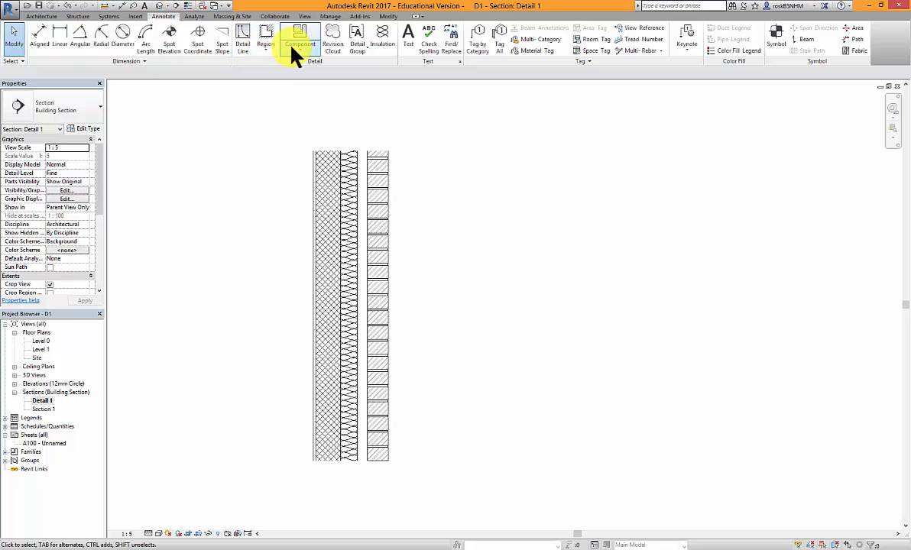
# Duplicate the Blockwork - 100mmTk repeating detail type as Blockwork - 120mmTk and set its detail to Detail_Items_Block_Sec : 120mm_Block
pyautogui.click(295, 47)
pyautogui.click(306, 85)
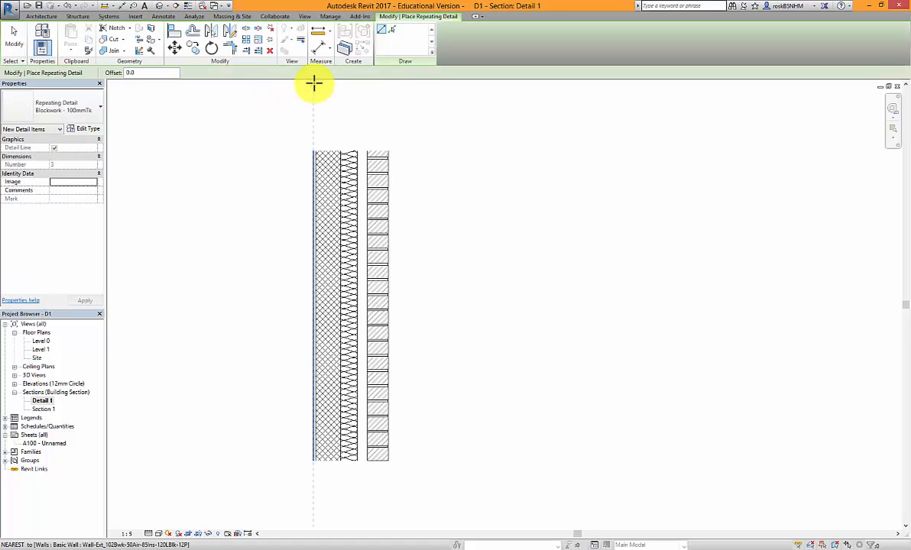
pyautogui.click(89, 130)
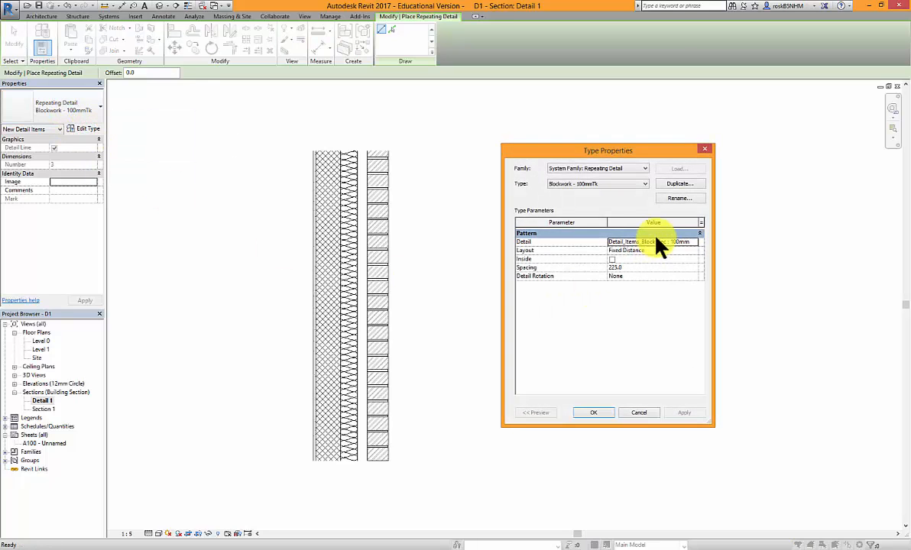
pyautogui.click(675, 191)
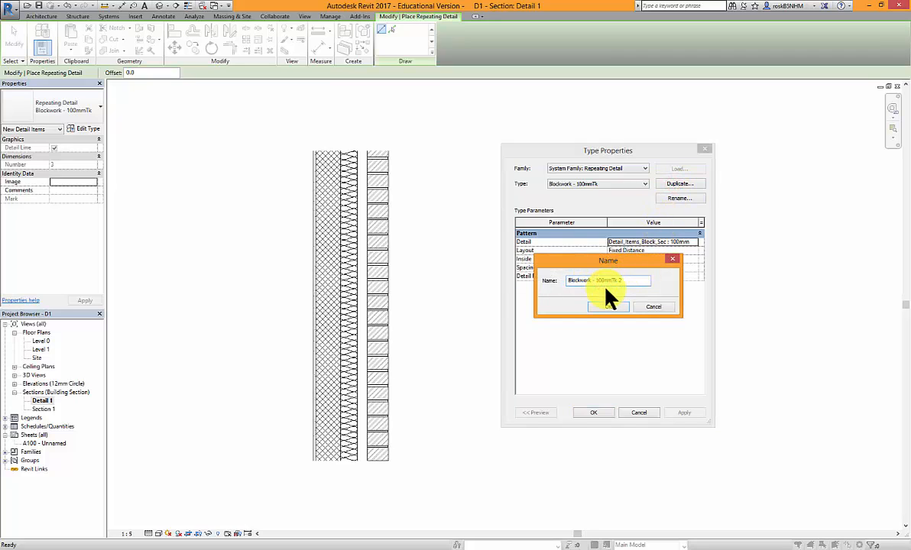
pyautogui.write('120')
pyautogui.click(613, 304)
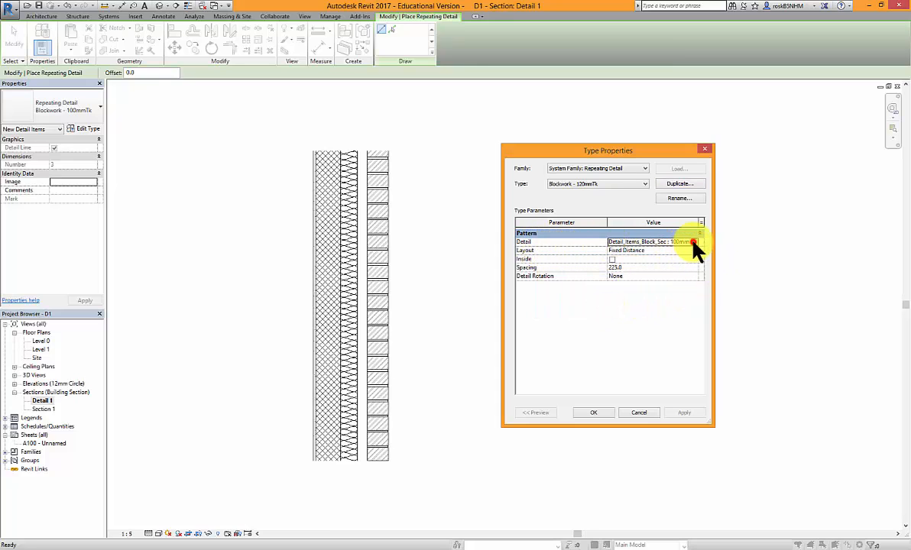
pyautogui.click(694, 242)
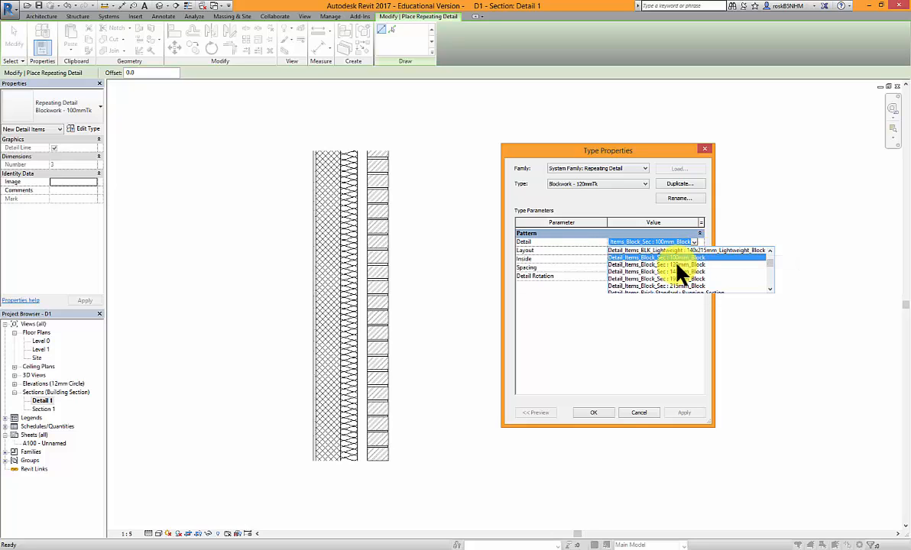
pyautogui.click(677, 265)
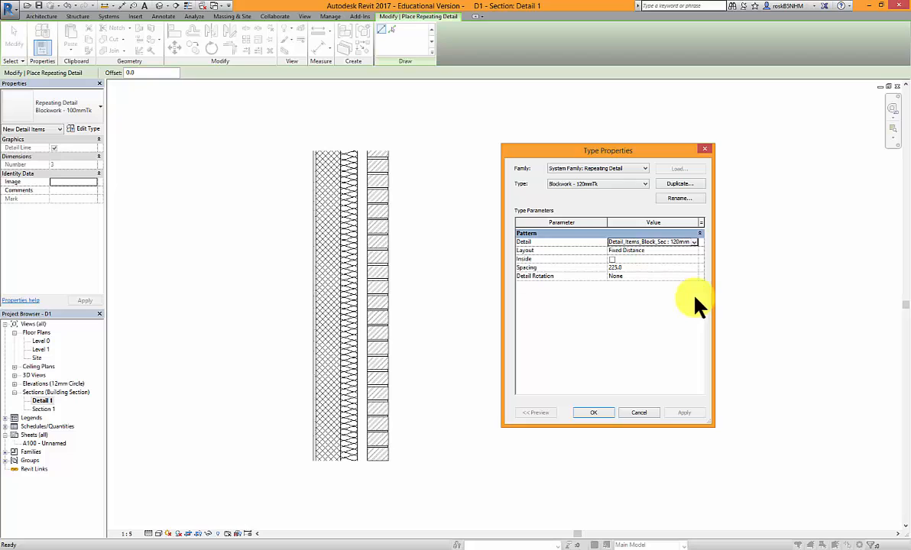
pyautogui.click(595, 415)
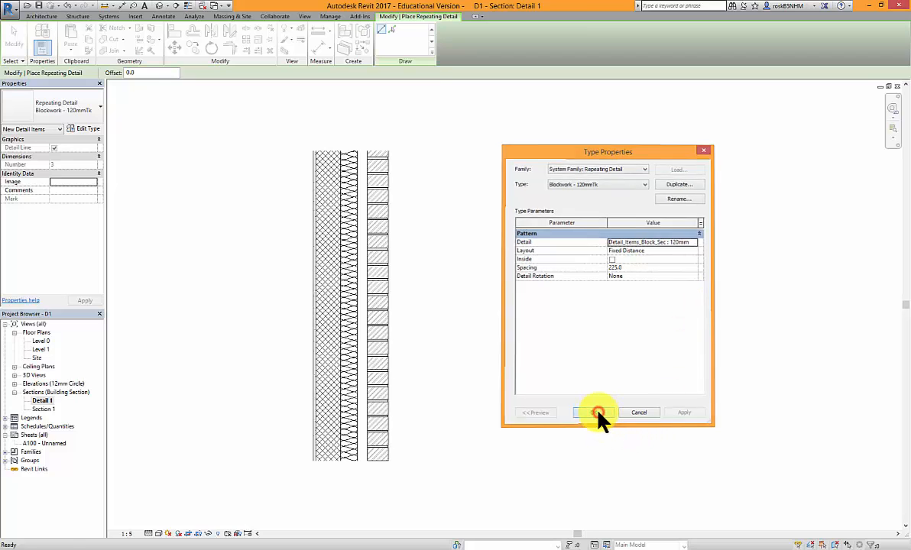
# Place a Blockwork - 120mmTk repeating detail about 1600 mm long up the wall's blockwork leaf, along its plaster face, starting at the base
pyautogui.click(316, 461)
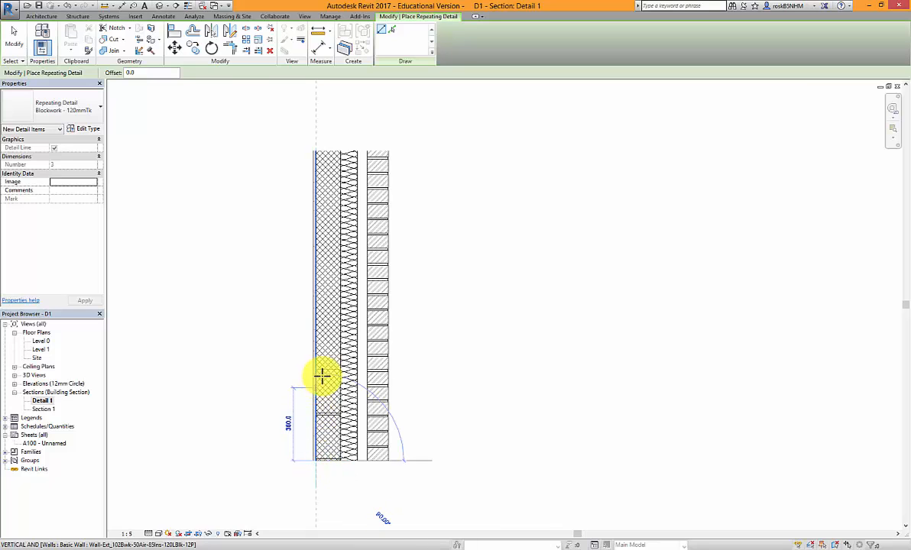
pyautogui.click(316, 139)
pyautogui.press('Escape')
pyautogui.press('Escape')
# Extend the lower end of the blockwork repeating detail past the wall's base, to a length of about 1665 mm
pyautogui.scroll(4, 325, 488)
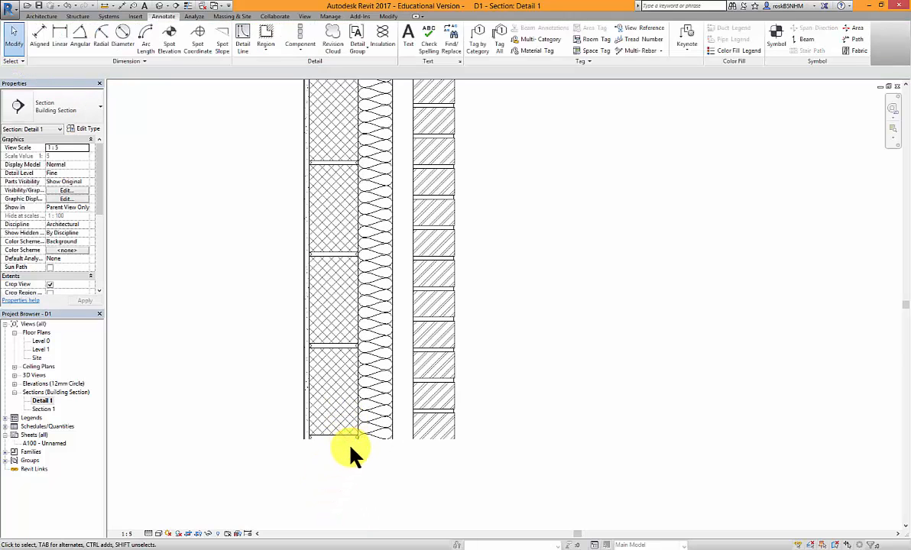
pyautogui.click(350, 443)
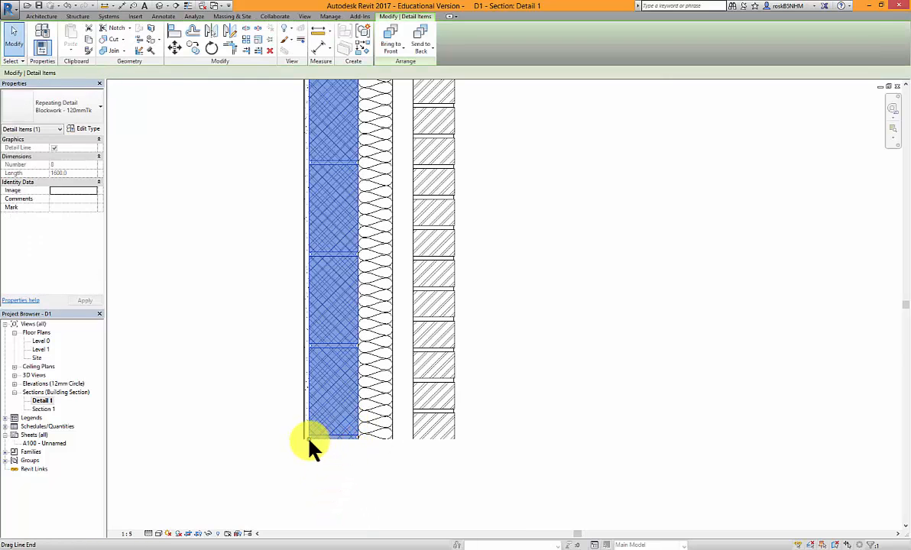
pyautogui.moveTo(308, 444); pyautogui.dragTo(309, 466)
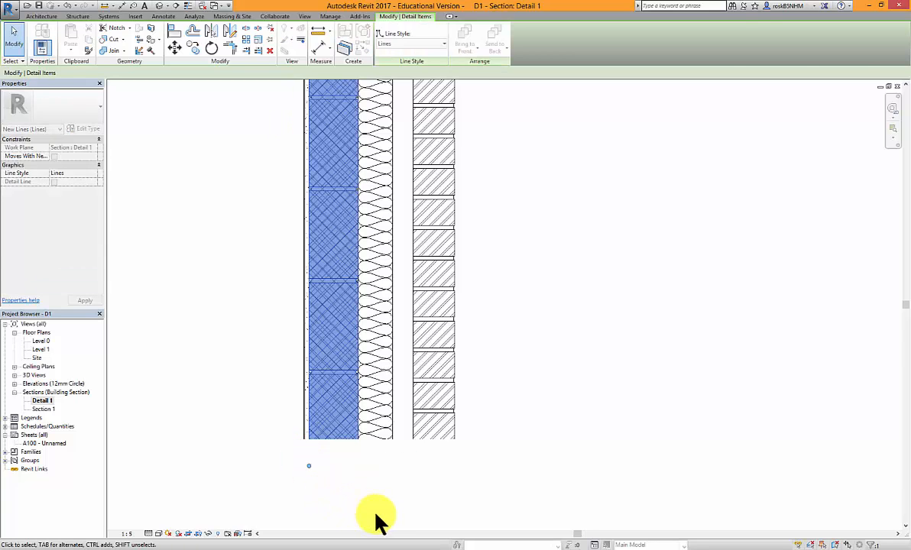
pyautogui.click(374, 514)
# Examine the blockwork's mortar joints up close where they meet the insulation and the plaster layer
pyautogui.scroll(3, 366, 468)
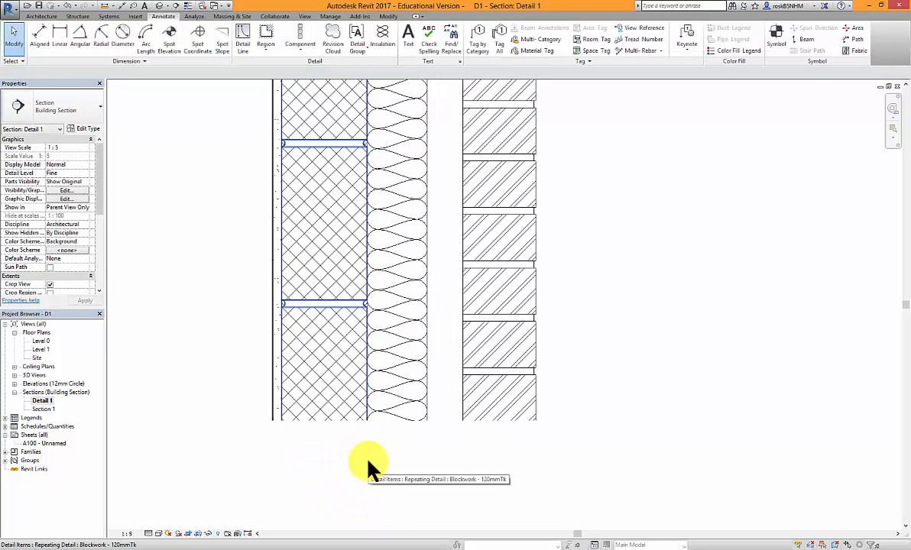
pyautogui.scroll(5, 368, 284)
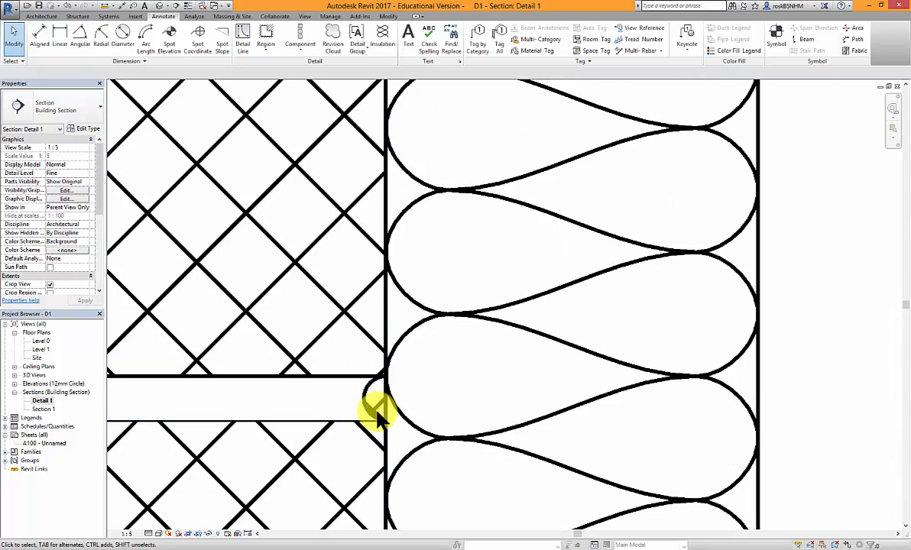
pyautogui.scroll(-5, 376, 413)
pyautogui.scroll(2, 386, 295)
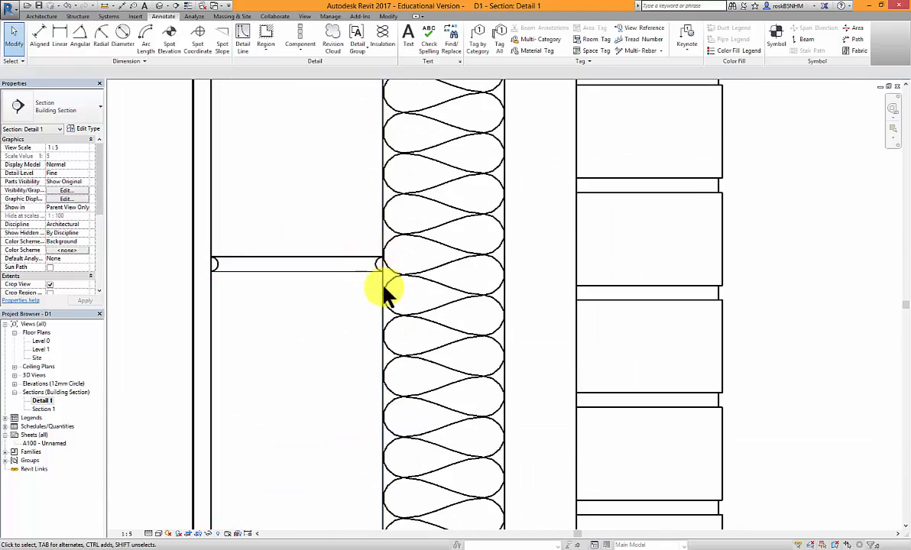
pyautogui.scroll(2, 459, 355)
pyautogui.scroll(-6, 270, 319)
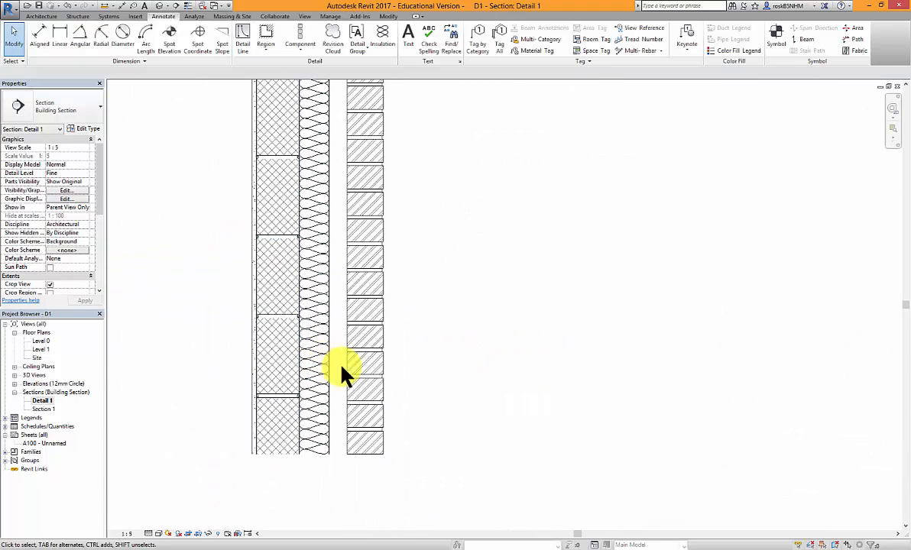
pyautogui.scroll(1, 263, 434)
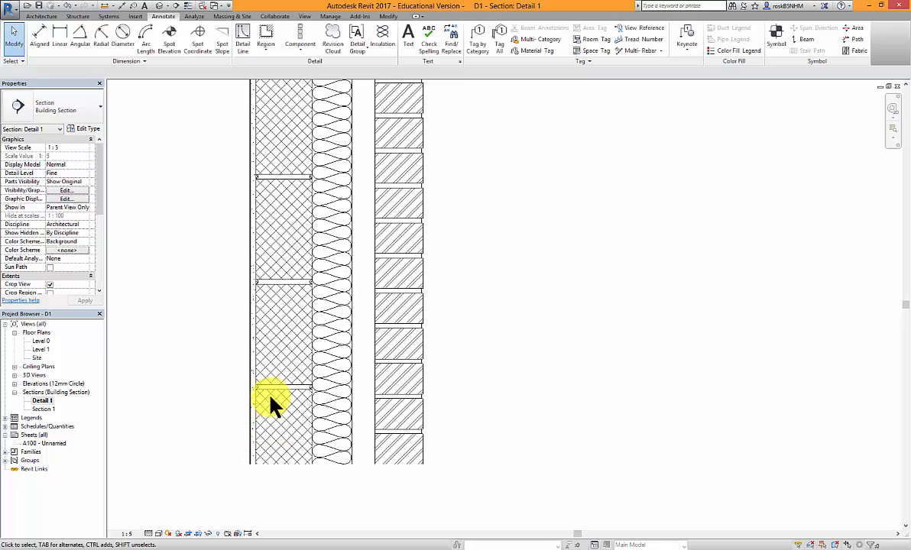
pyautogui.scroll(2, 240, 401)
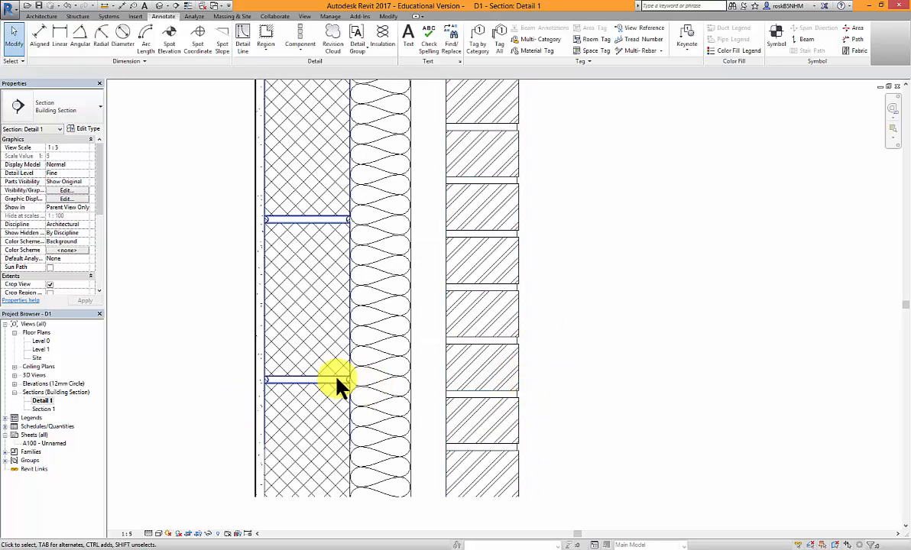
pyautogui.scroll(-2, 362, 468)
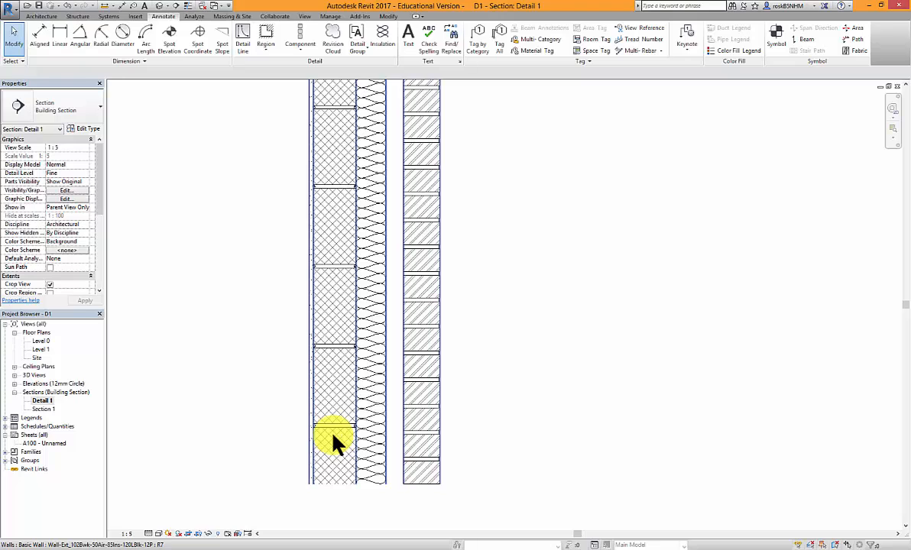
# Move the blockwork repeating detail out of the wall so it sits clear of the plaster side
pyautogui.click(286, 356)
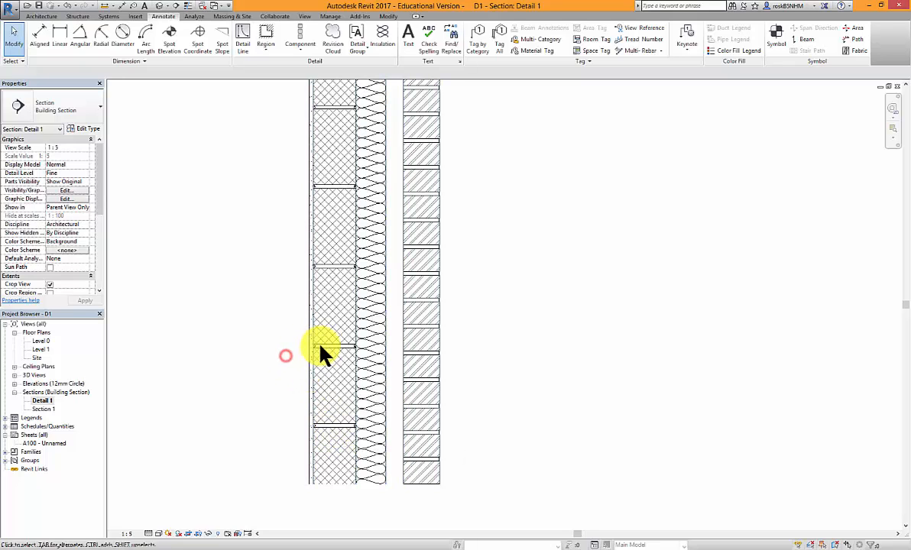
pyautogui.click(320, 345)
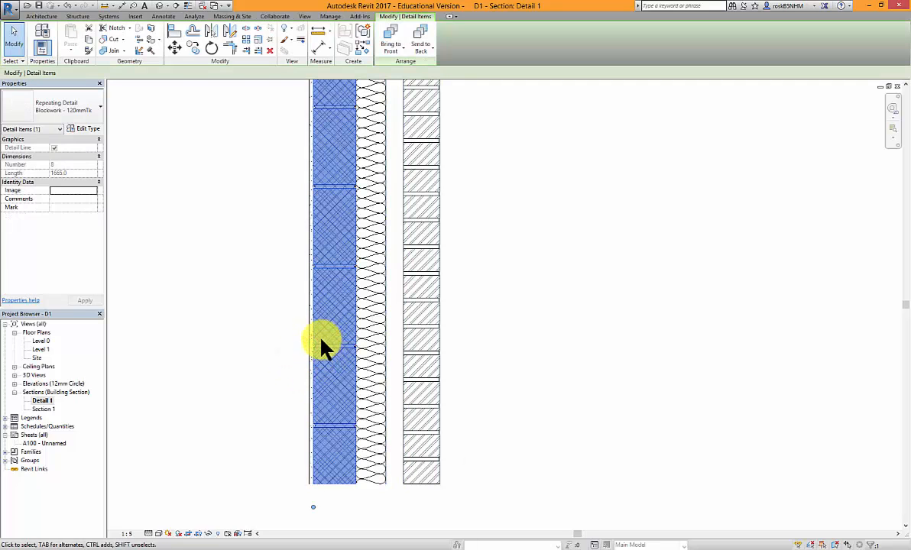
pyautogui.moveTo(321, 346); pyautogui.dragTo(231, 327)
pyautogui.click(204, 320)
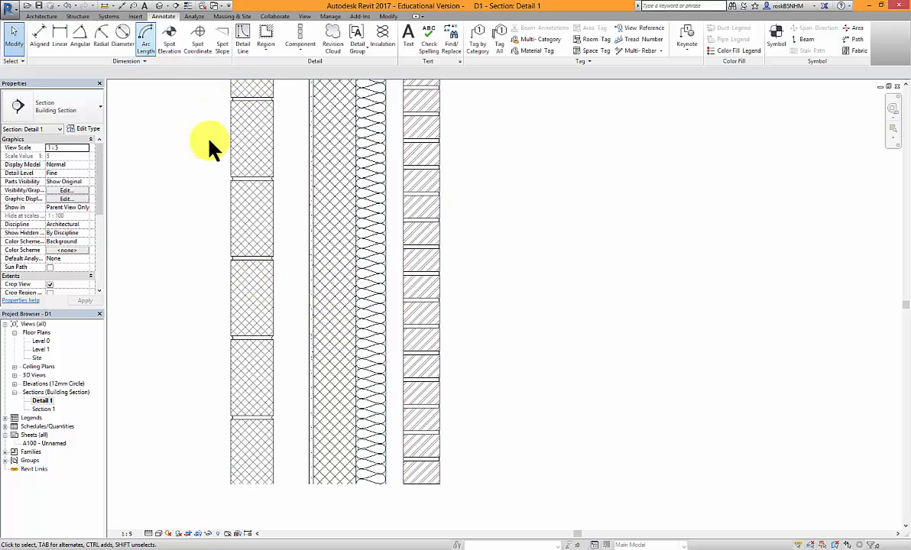
# Align the insulation-side edge of the blockwork repeating detail with the wall's face between blockwork and insulation
pyautogui.click(230, 178)
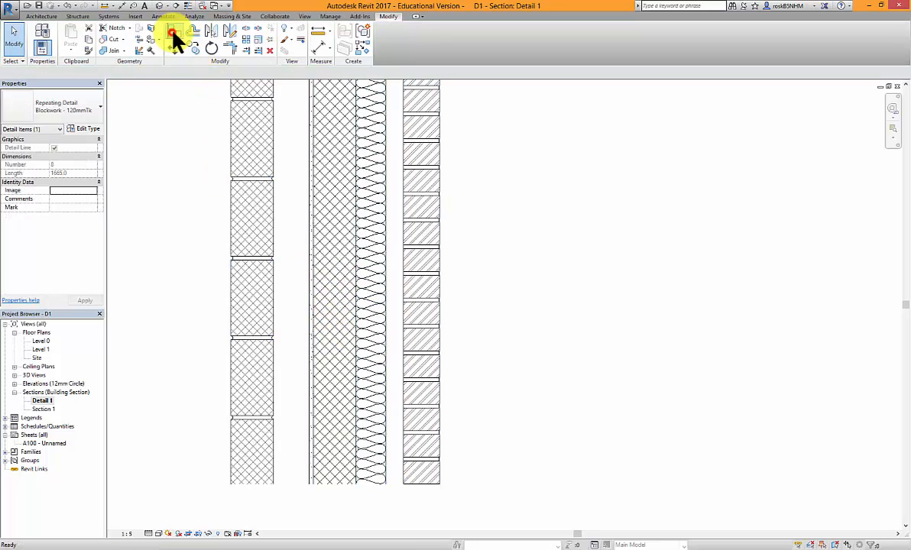
pyautogui.click(174, 33)
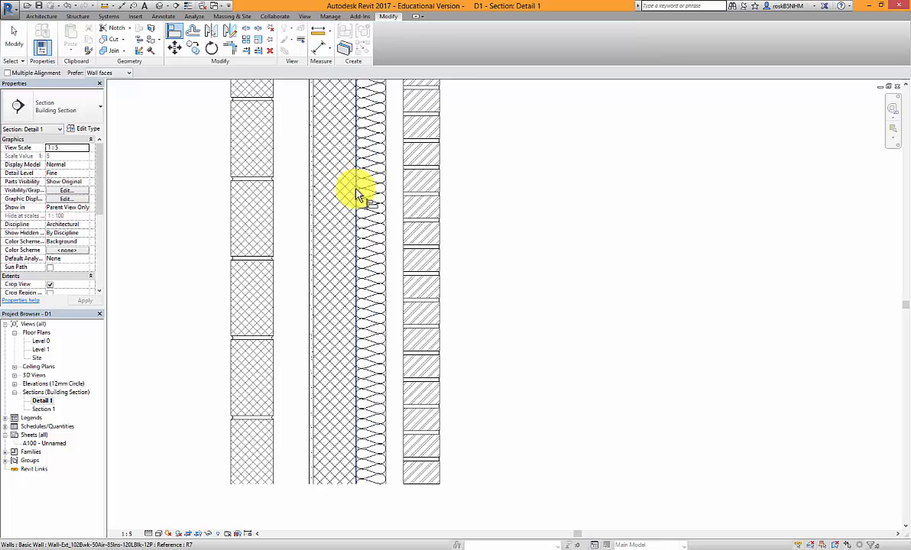
pyautogui.click(356, 193)
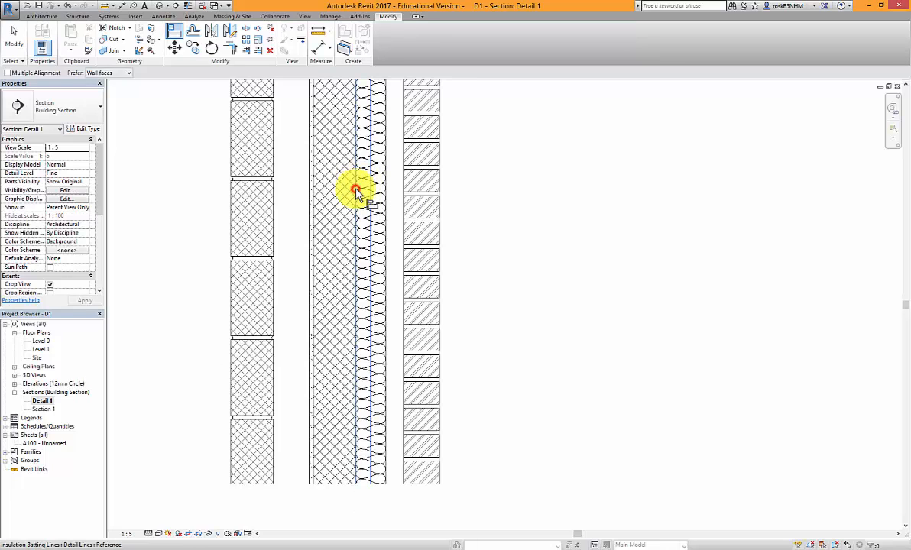
pyautogui.click(273, 211)
pyautogui.click(373, 306)
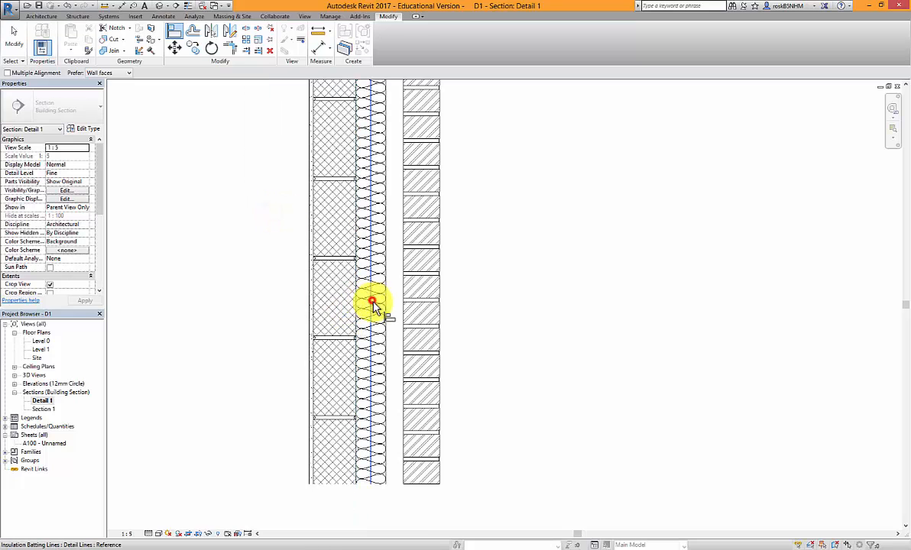
pyautogui.click(14, 38)
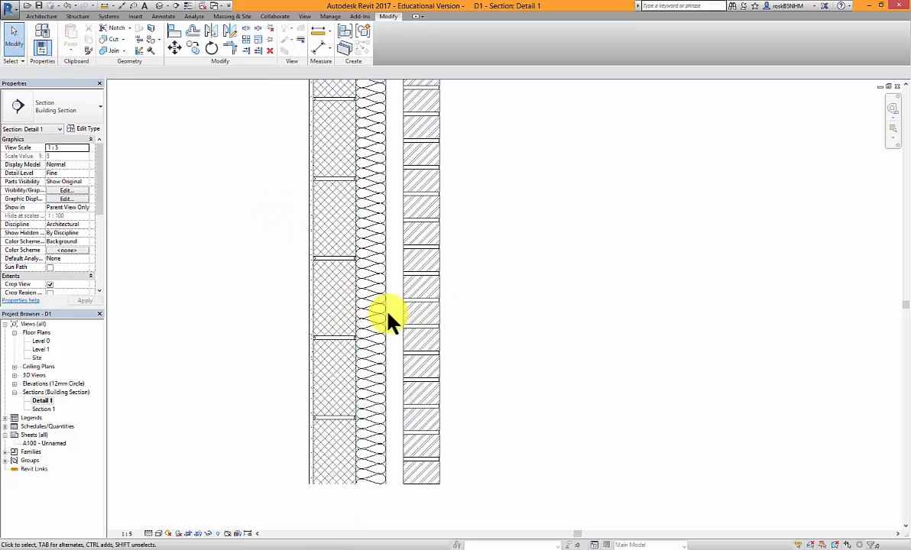
pyautogui.click(310, 353)
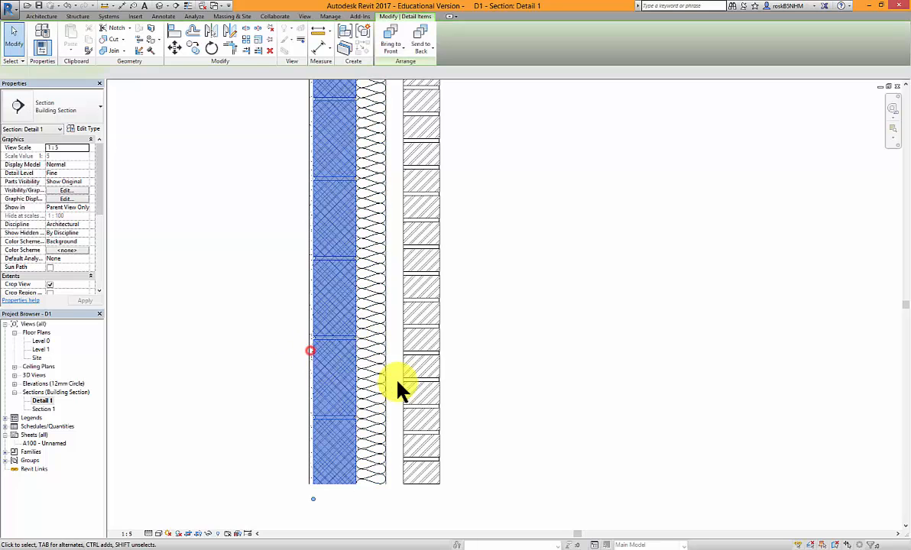
pyautogui.click(357, 330)
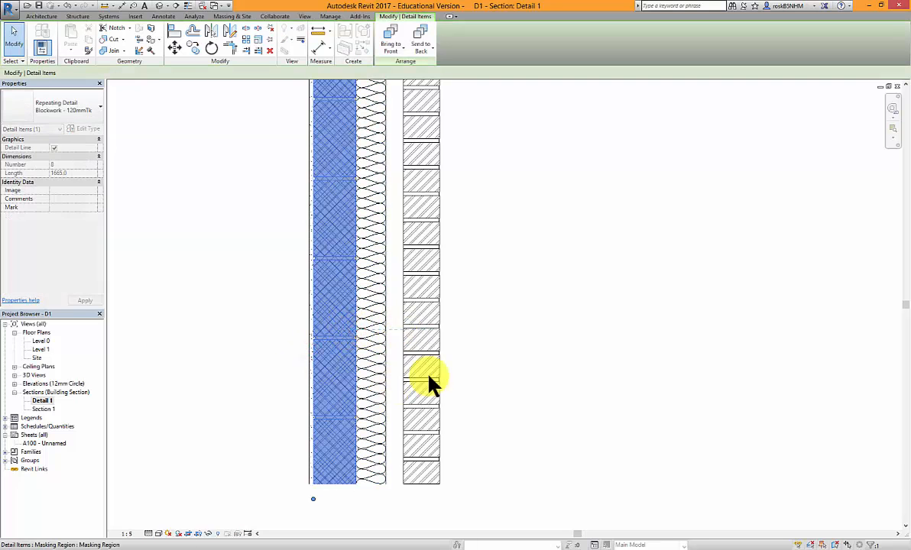
pyautogui.press('Escape')
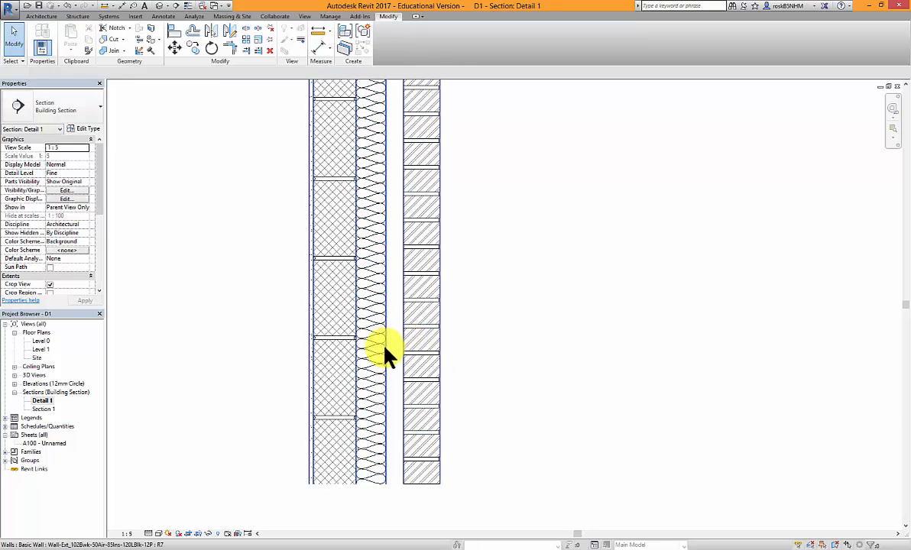
# Move the cavity wall sideways in the section, first toward the brick side and then toward the plaster side, to test the attached details
pyautogui.click(386, 342)
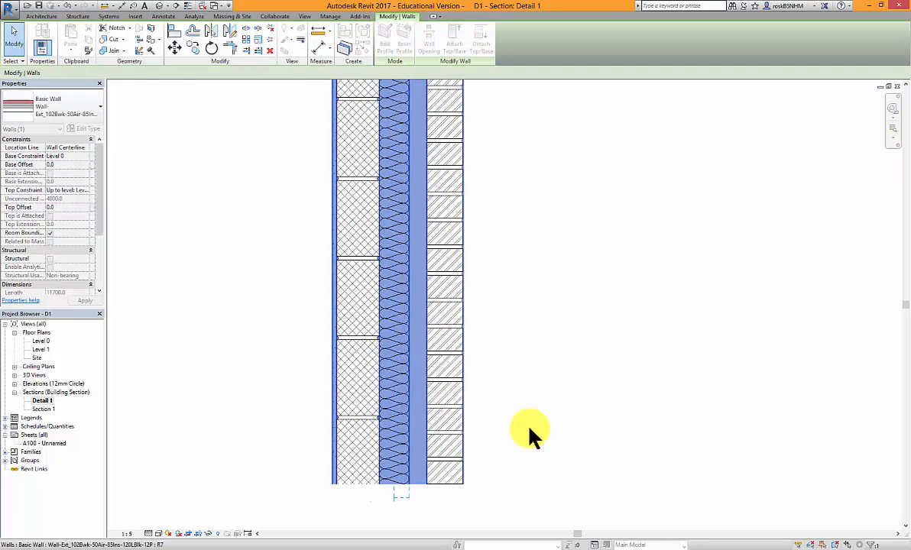
pyautogui.scroll(-3, 487, 386)
pyautogui.click(315, 386)
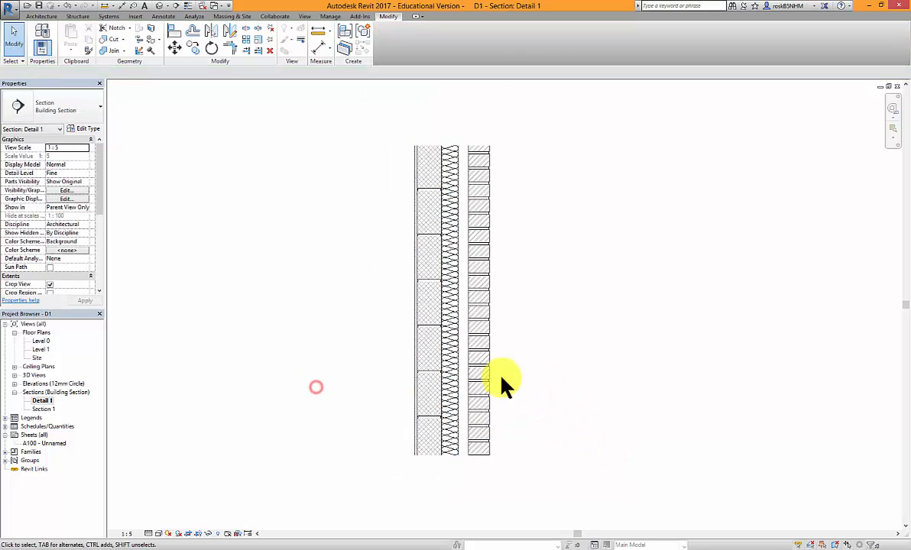
pyautogui.click(459, 346)
pyautogui.moveTo(455, 340); pyautogui.dragTo(483, 360)
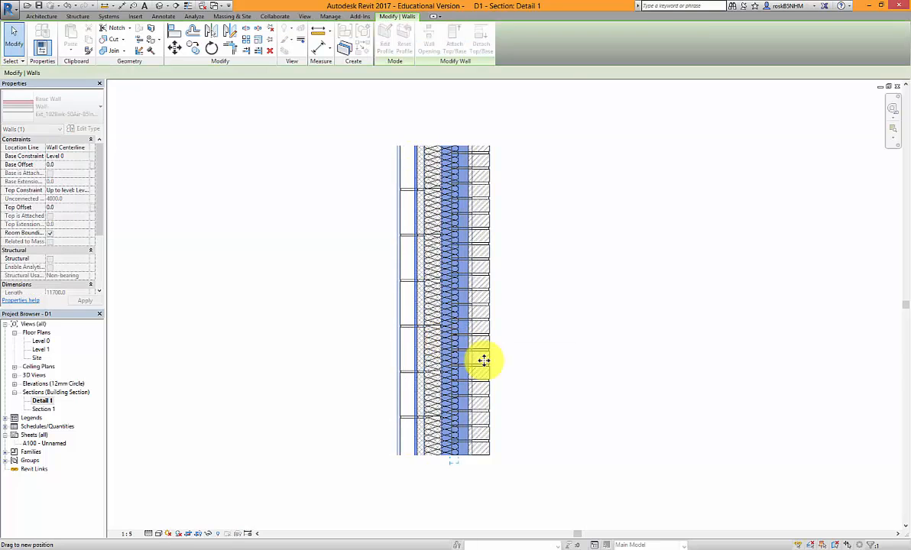
pyautogui.click(520, 374)
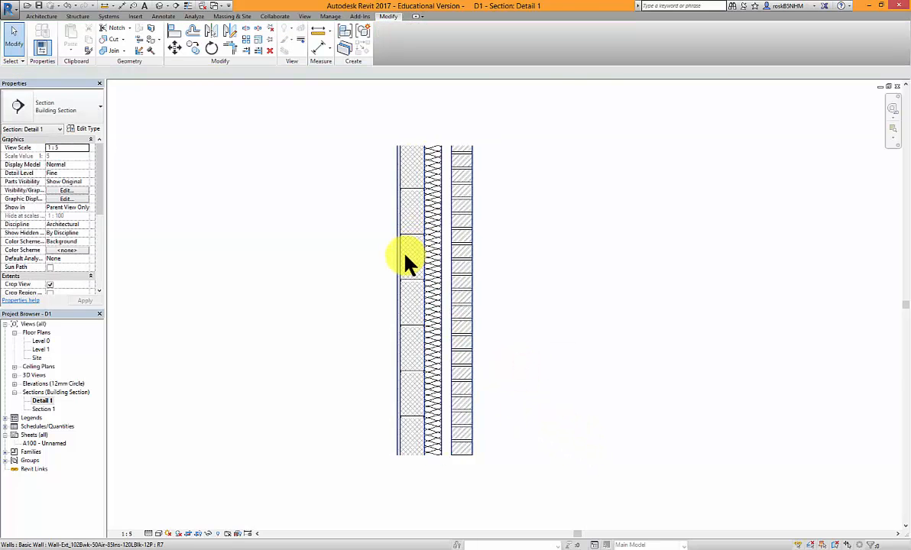
# Start a masking region and sketch a 120 mm wide rectangle with invisible lines over the full height of the wall's blockwork layer
pyautogui.scroll(2, 509, 344)
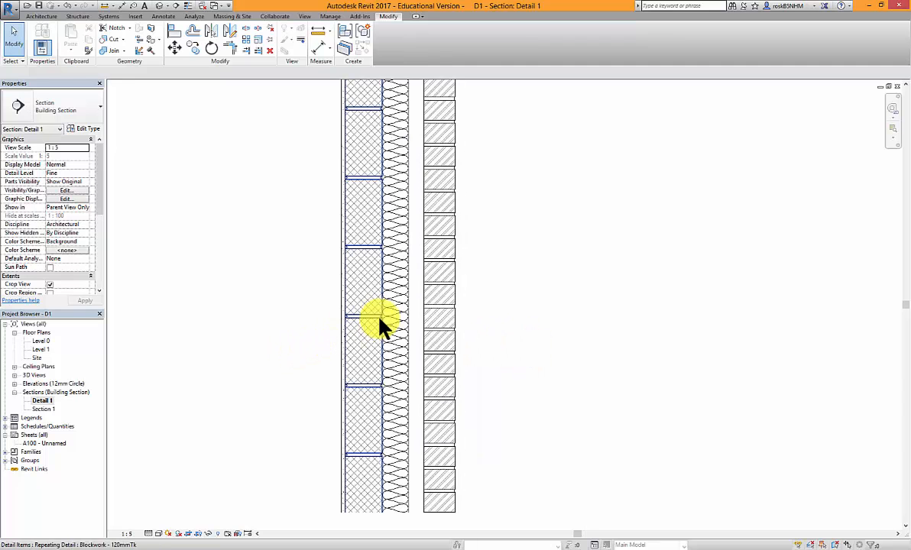
pyautogui.scroll(6, 380, 321)
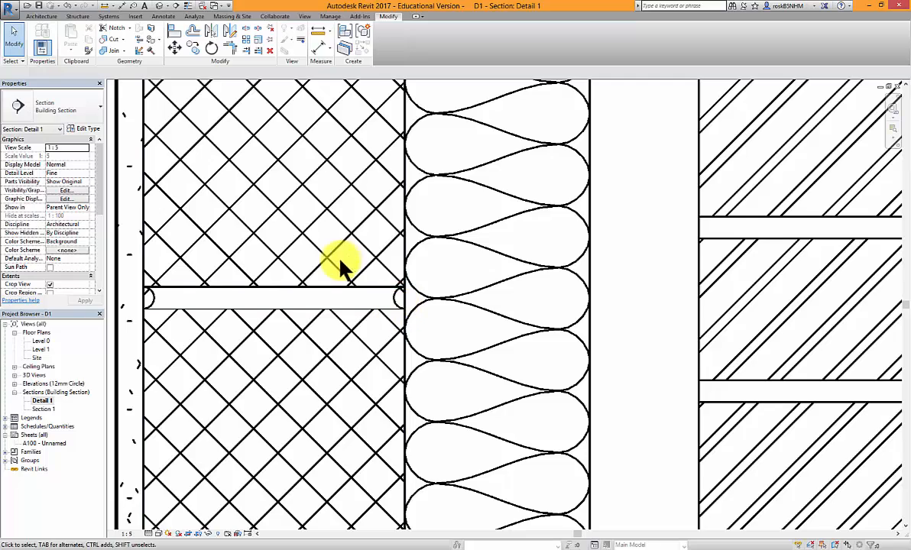
pyautogui.scroll(-6, 345, 386)
pyautogui.scroll(8, 352, 382)
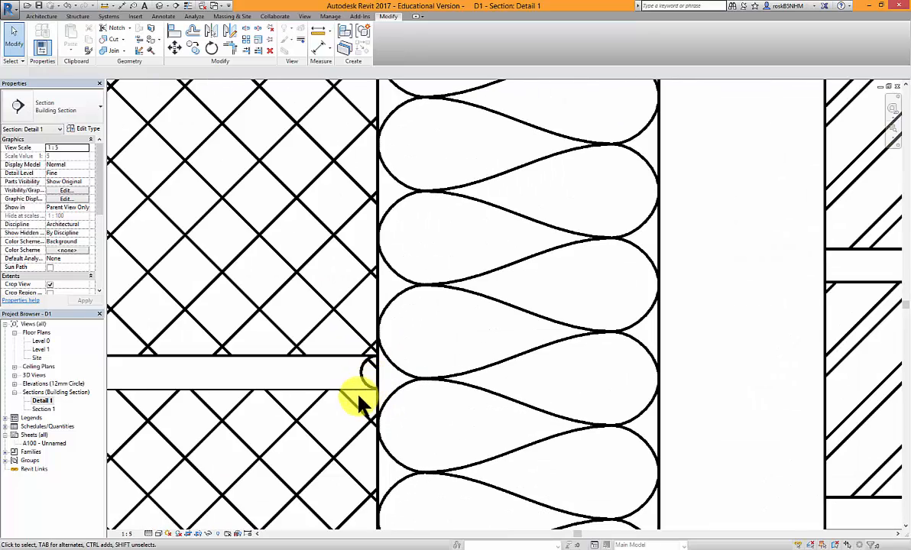
pyautogui.scroll(-6, 358, 390)
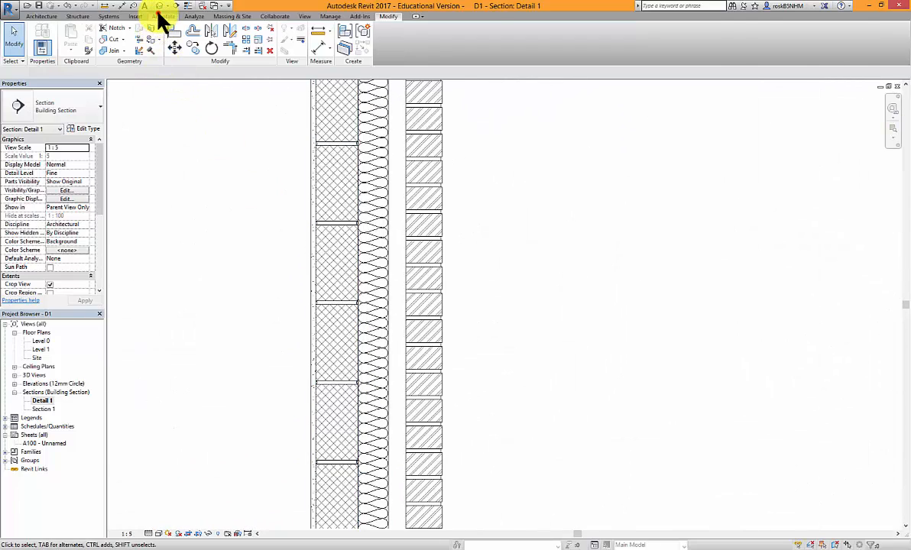
pyautogui.click(162, 16)
pyautogui.click(260, 52)
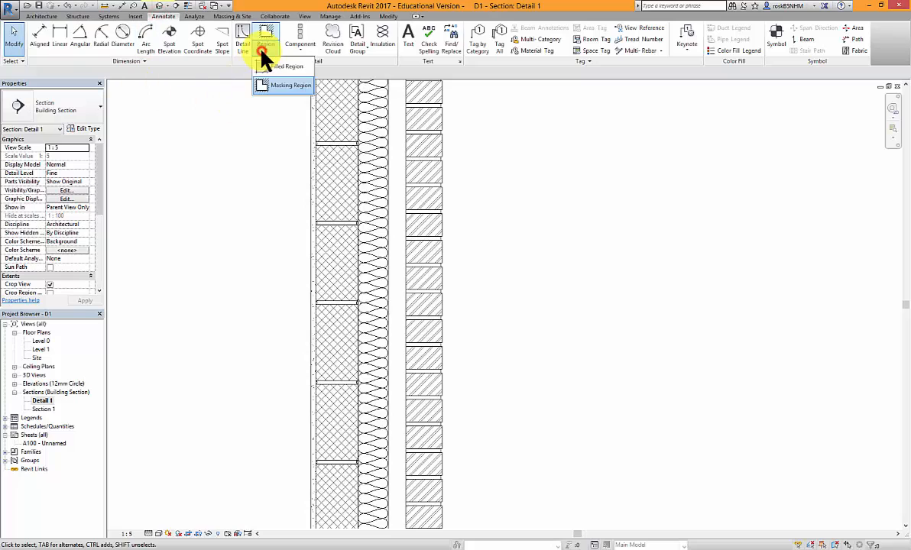
pyautogui.click(276, 87)
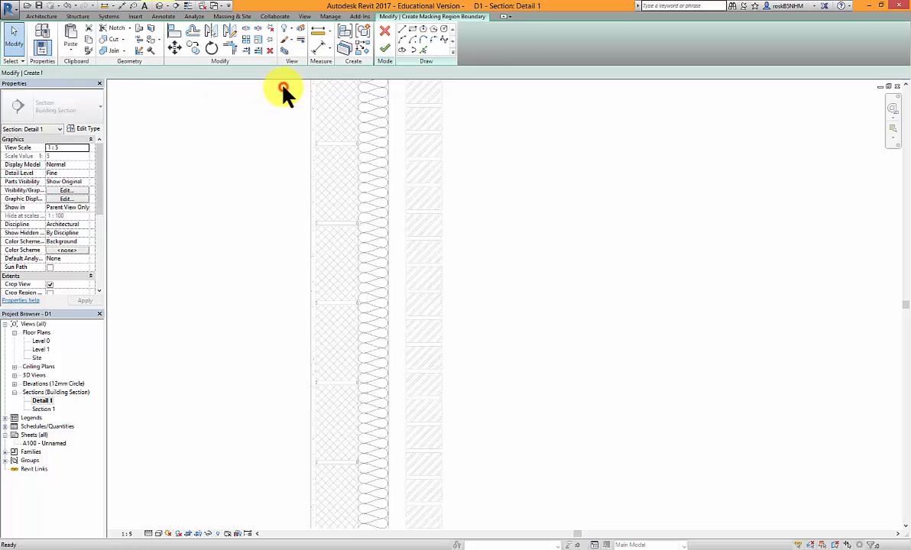
pyautogui.click(412, 29)
pyautogui.scroll(-3, 413, 226)
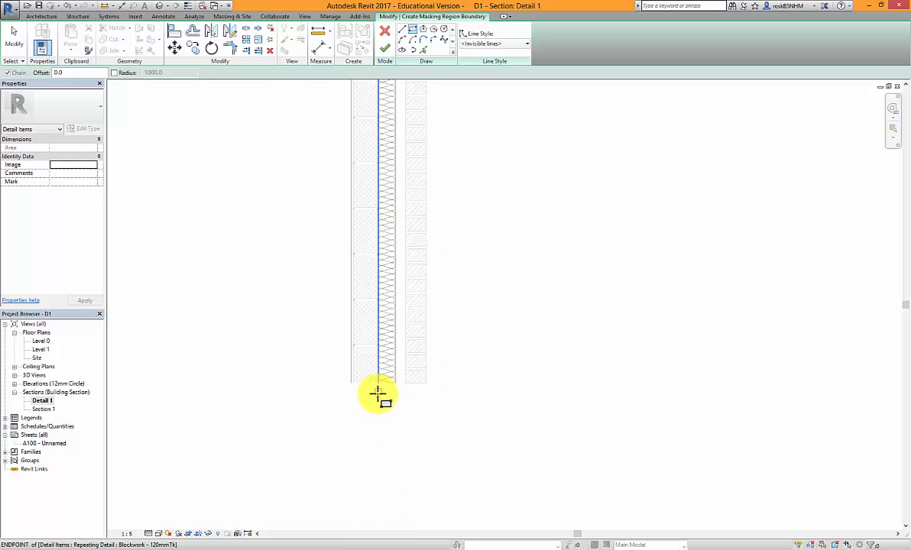
pyautogui.scroll(-2, 379, 396)
pyautogui.scroll(8, 371, 221)
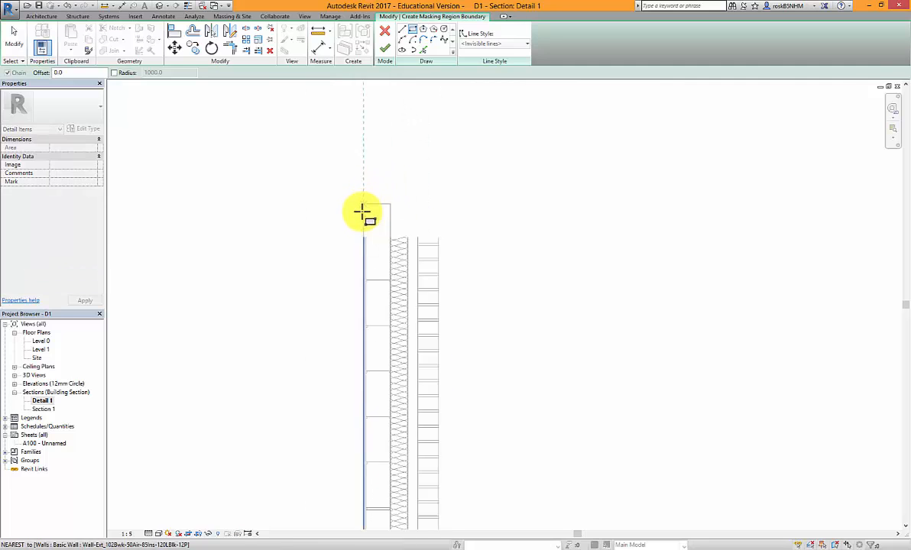
pyautogui.click(369, 240)
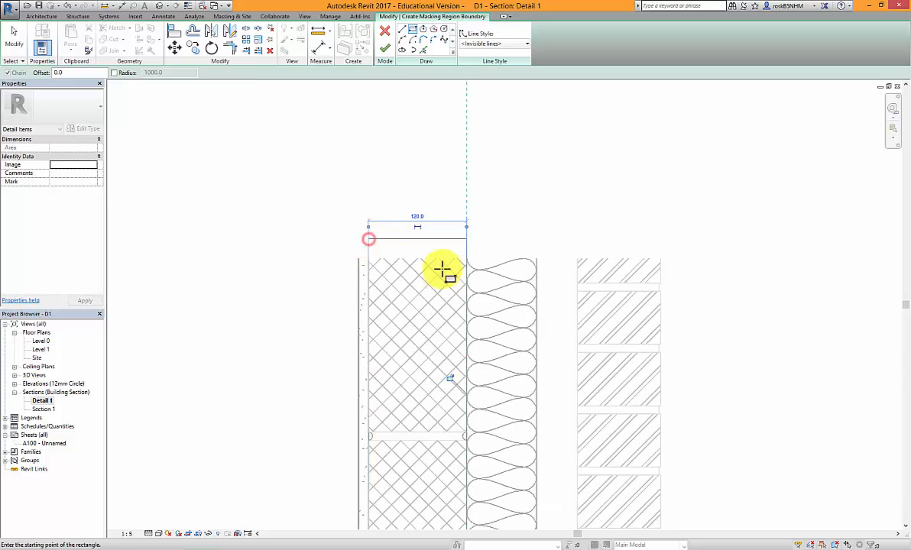
# Select the masking boundary and examine how its long edges meet the ends of the mortar joints on both sides of the blockwork
pyautogui.click(11, 41)
pyautogui.scroll(-4, 323, 247)
pyautogui.moveTo(314, 199)
pyautogui.mouseDown()
pyautogui.moveTo(342, 268)
pyautogui.moveTo(371, 498)
pyautogui.moveTo(356, 518)
pyautogui.mouseUp()
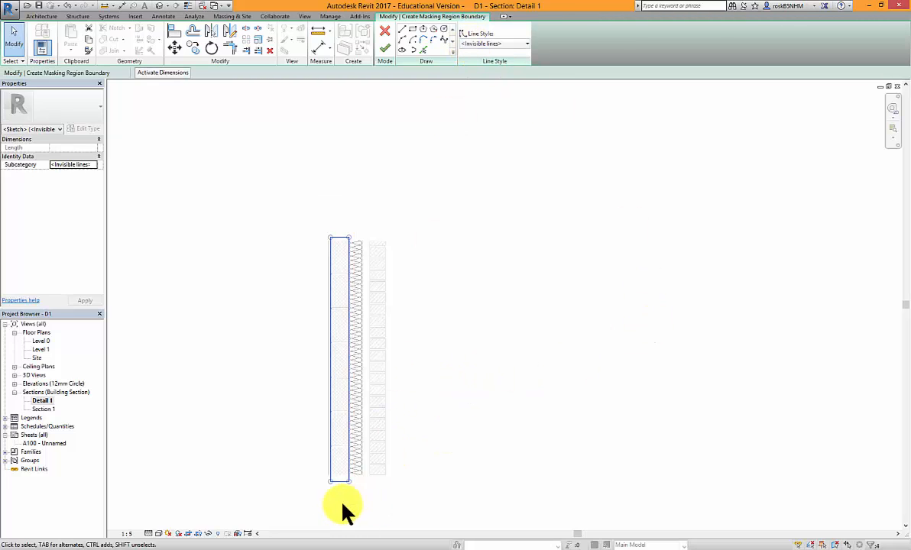
pyautogui.scroll(5, 344, 506)
pyautogui.scroll(4, 360, 405)
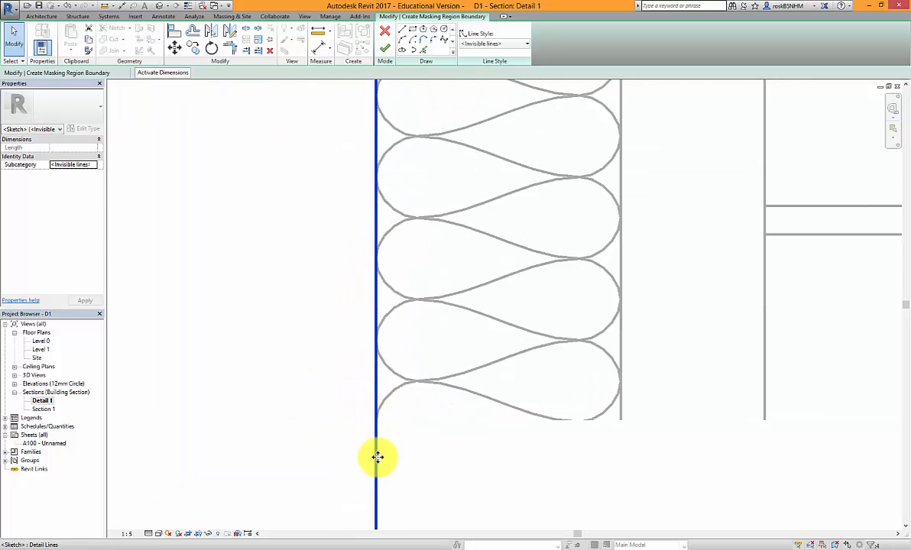
pyautogui.scroll(-3, 378, 484)
pyautogui.scroll(1, 382, 488)
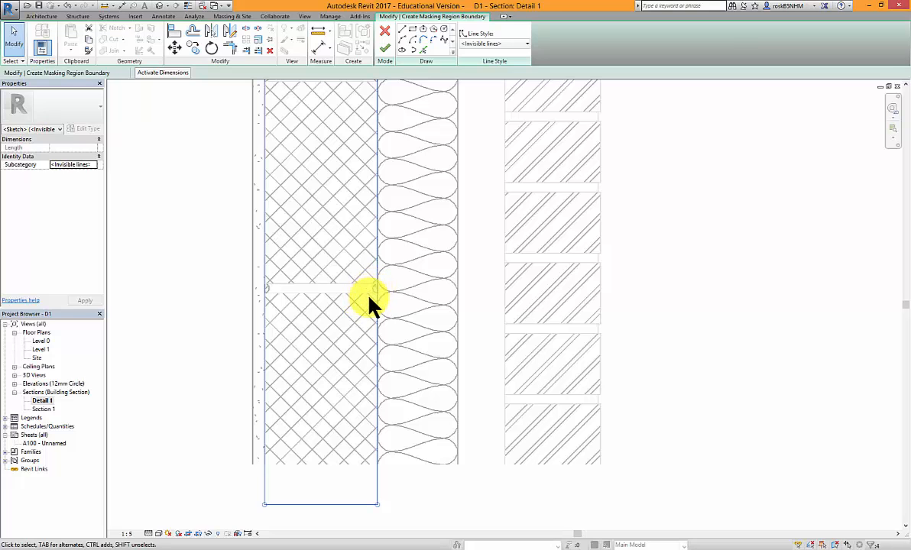
pyautogui.scroll(6, 376, 299)
pyautogui.scroll(1, 379, 288)
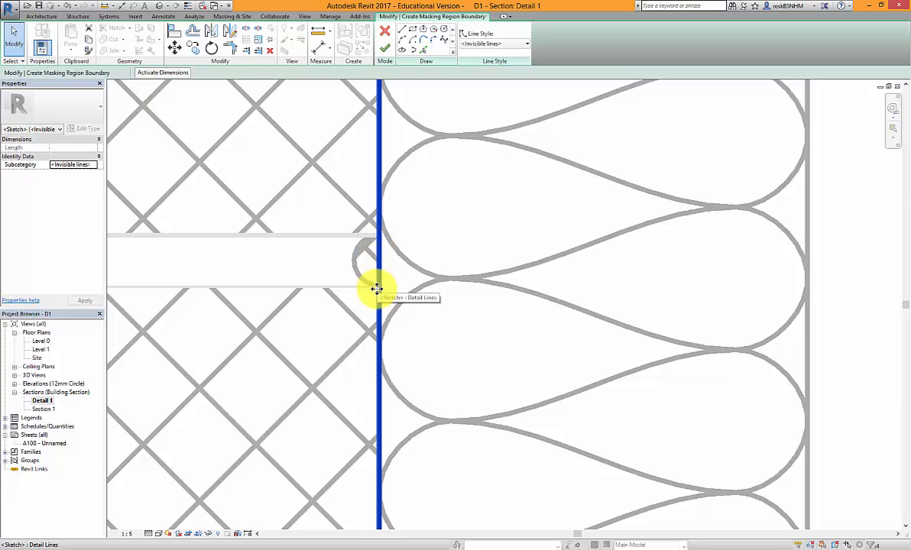
pyautogui.scroll(-4, 374, 293)
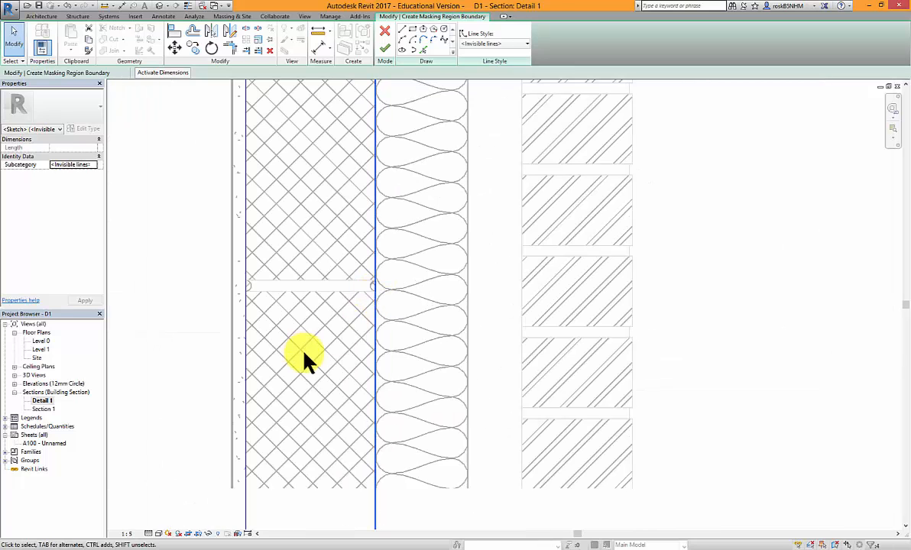
pyautogui.scroll(-2, 309, 371)
pyautogui.scroll(4, 270, 321)
pyautogui.scroll(2, 270, 322)
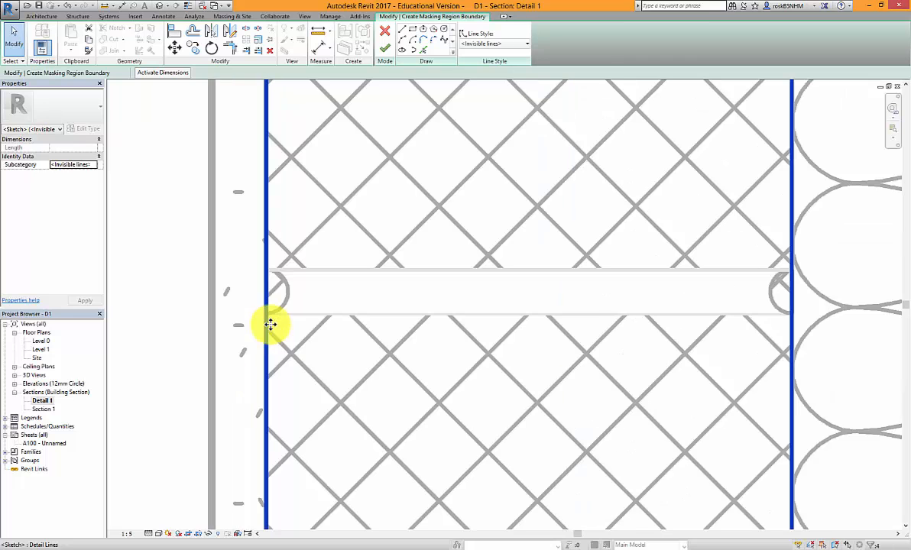
pyautogui.scroll(-6, 271, 328)
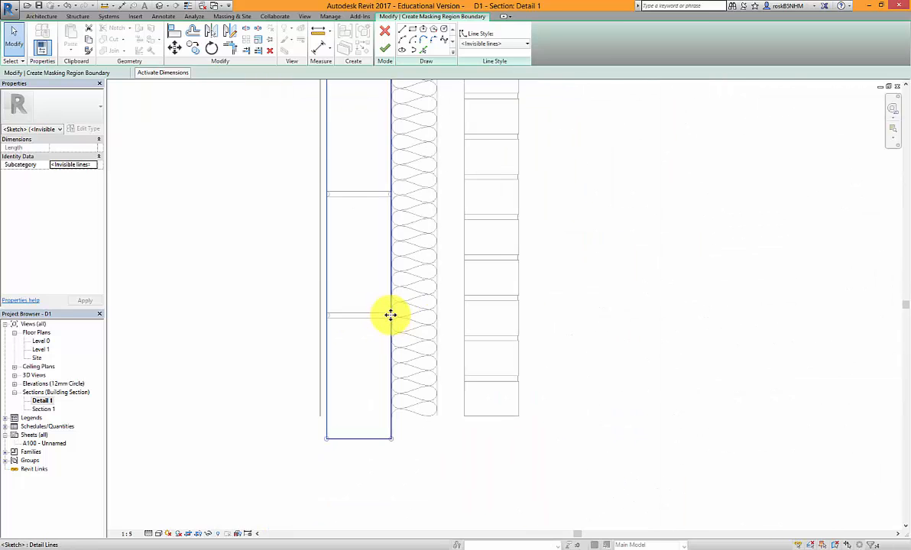
pyautogui.scroll(3, 392, 321)
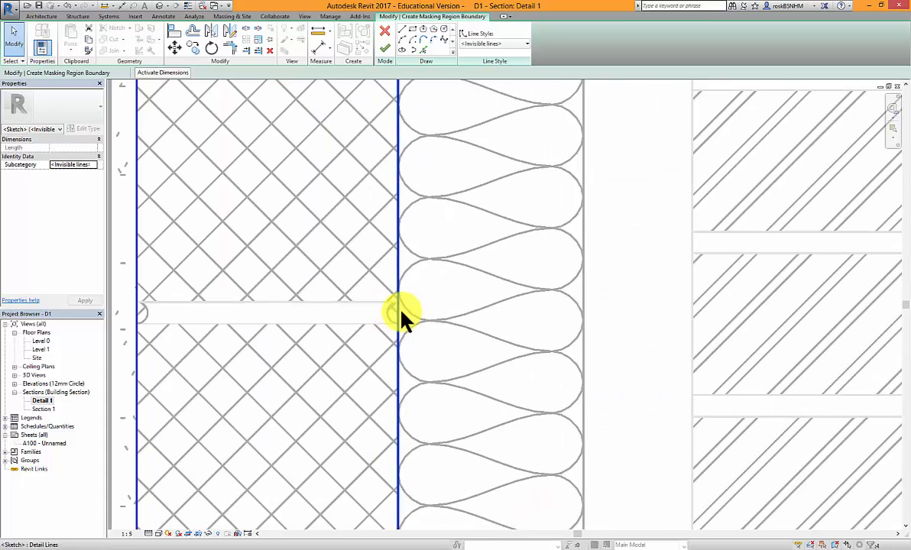
pyautogui.scroll(-5, 368, 350)
pyautogui.click(420, 468)
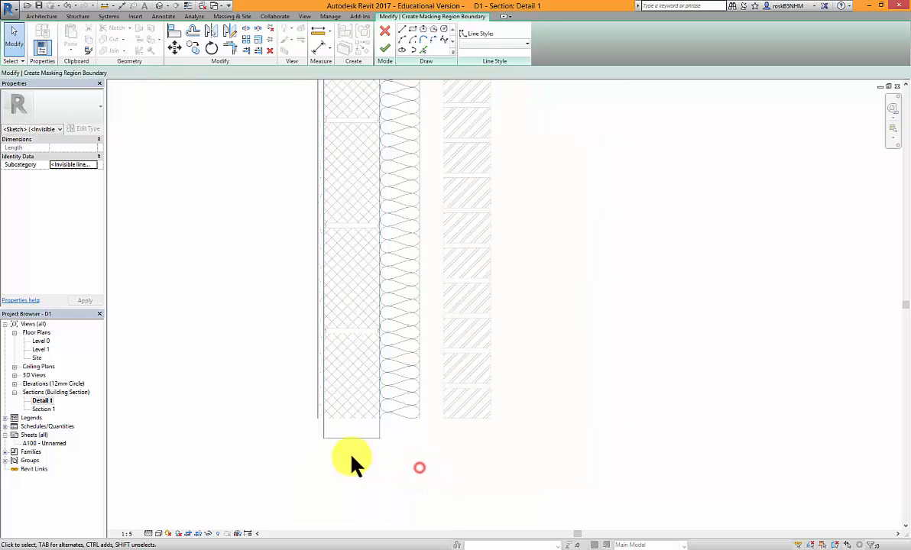
# Set the line style of the masking boundary's two long vertical edges to Thin Lines
pyautogui.click(382, 430)
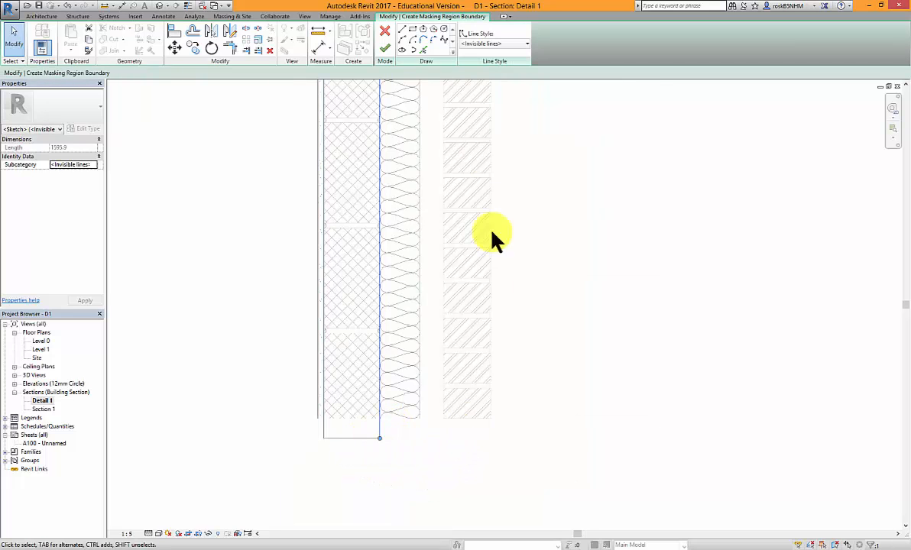
pyautogui.click(474, 43)
pyautogui.click(424, 466)
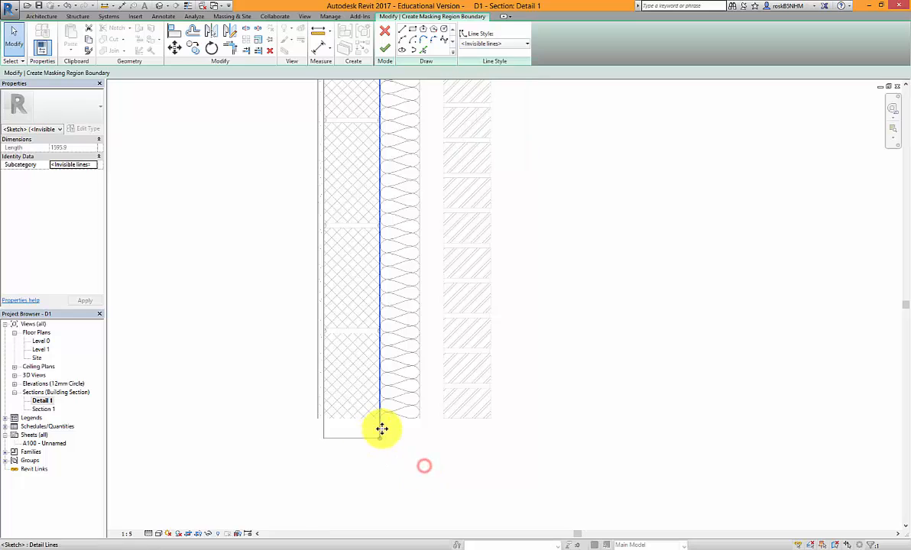
pyautogui.click(399, 440)
pyautogui.click(380, 431)
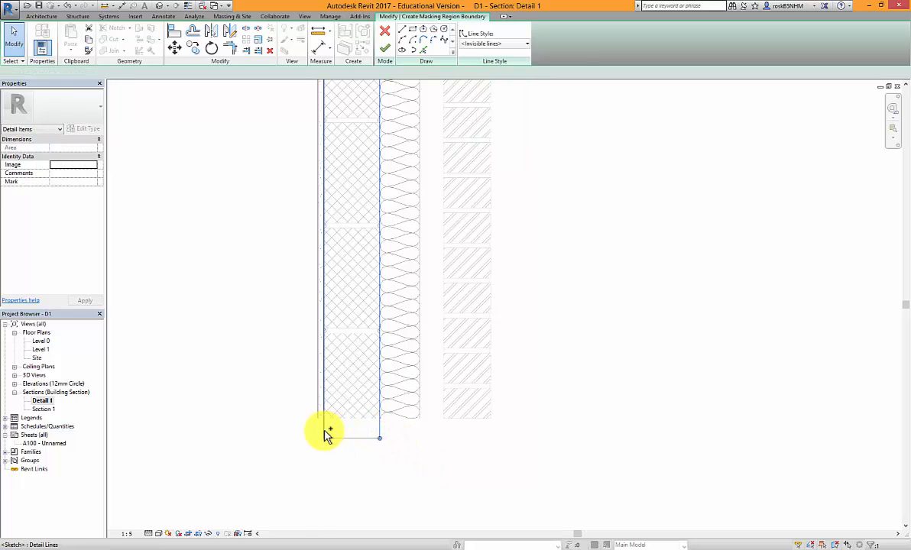
pyautogui.keyDown('ctrl'); pyautogui.click(327, 435); pyautogui.keyUp('ctrl')
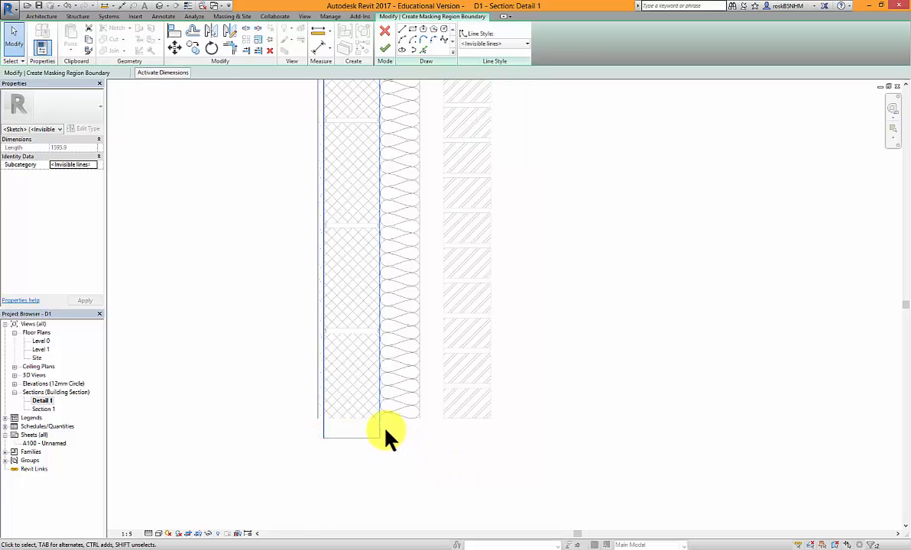
pyautogui.click(470, 44)
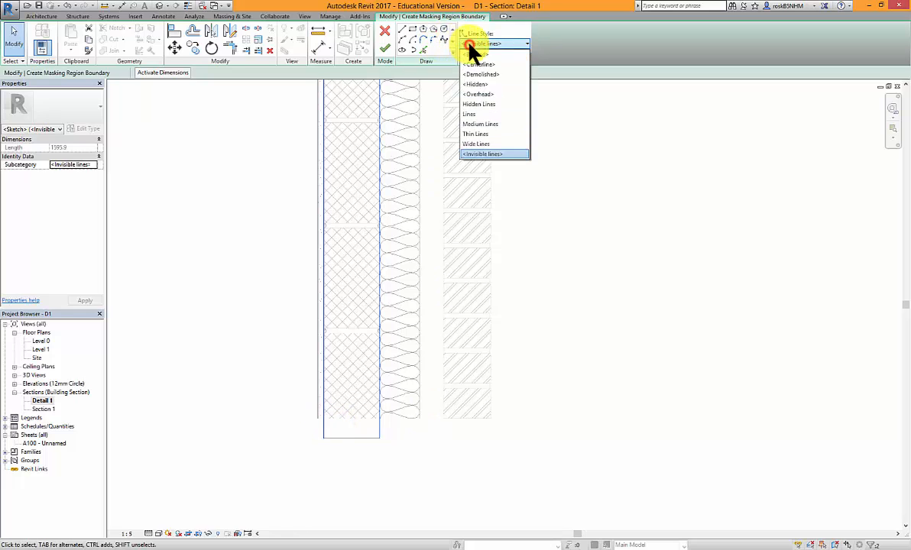
pyautogui.click(475, 143)
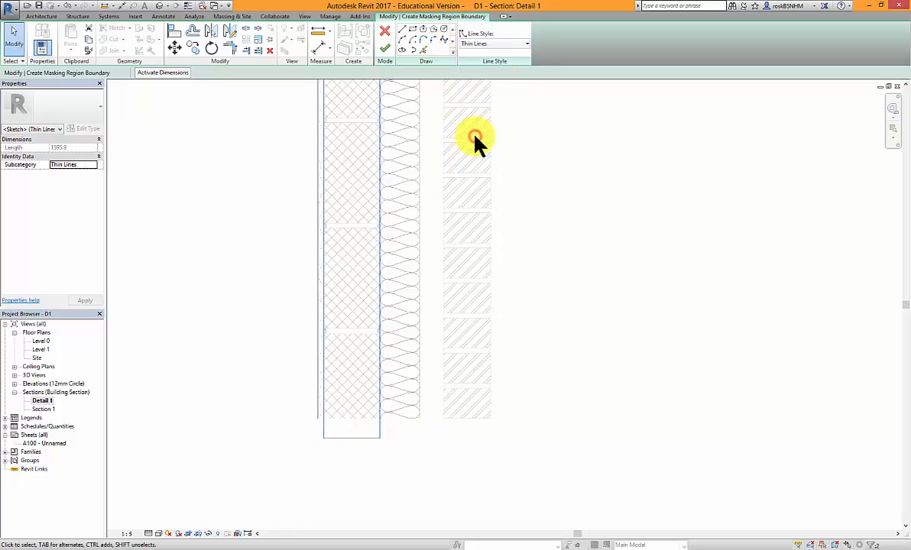
pyautogui.click(363, 483)
# Keep the masking boundary's two short end edges on invisible lines and finish the masking region
pyautogui.click(364, 439)
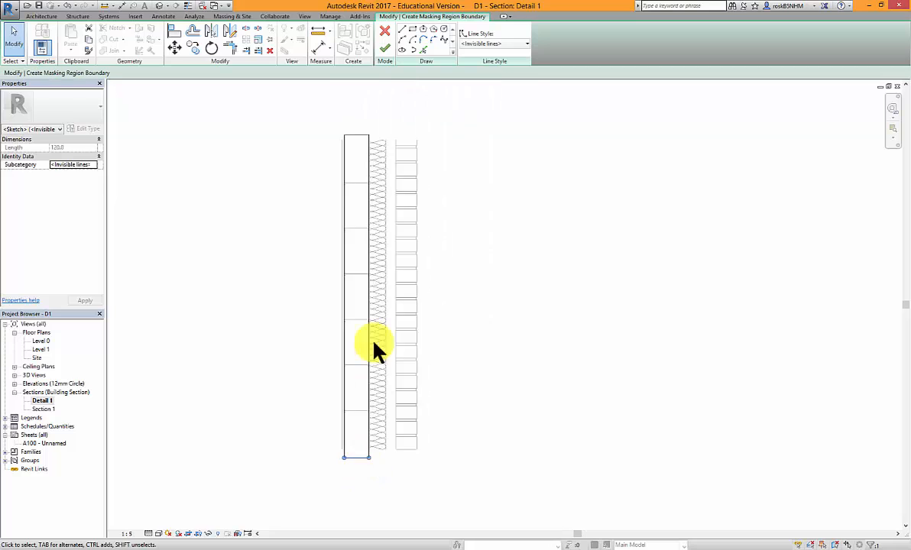
pyautogui.scroll(-2, 376, 350)
pyautogui.click(359, 134)
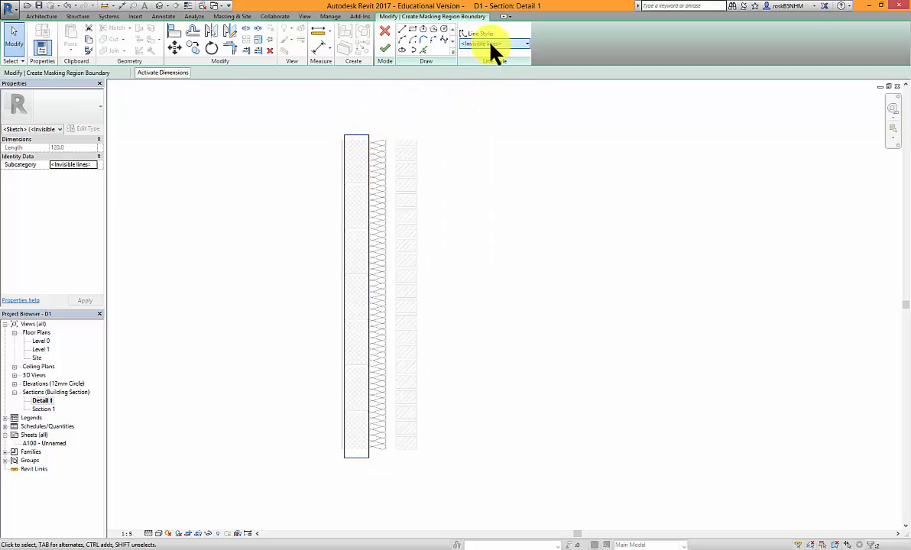
pyautogui.click(386, 48)
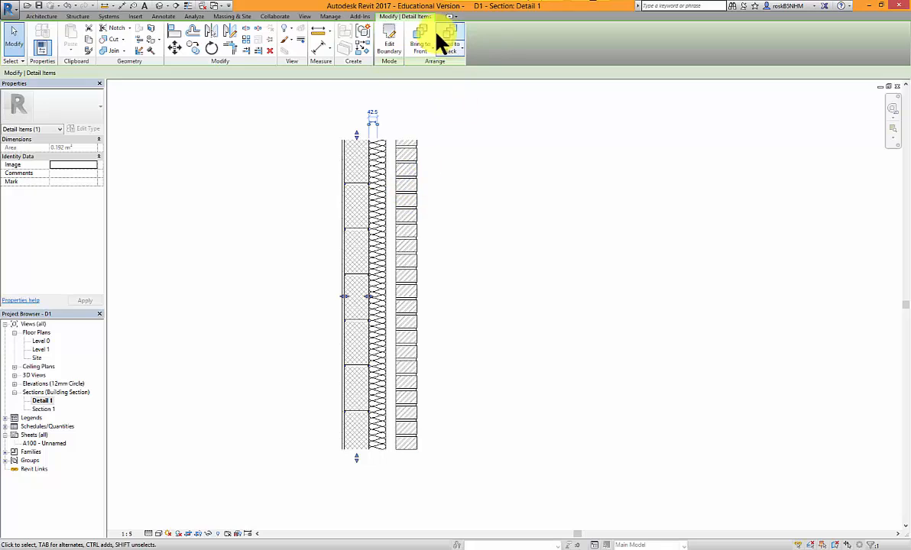
# Edit the masking region's boundary, then align and lock its plaster-side vertical edge to the wall's face between plaster and blockwork
pyautogui.click(389, 40)
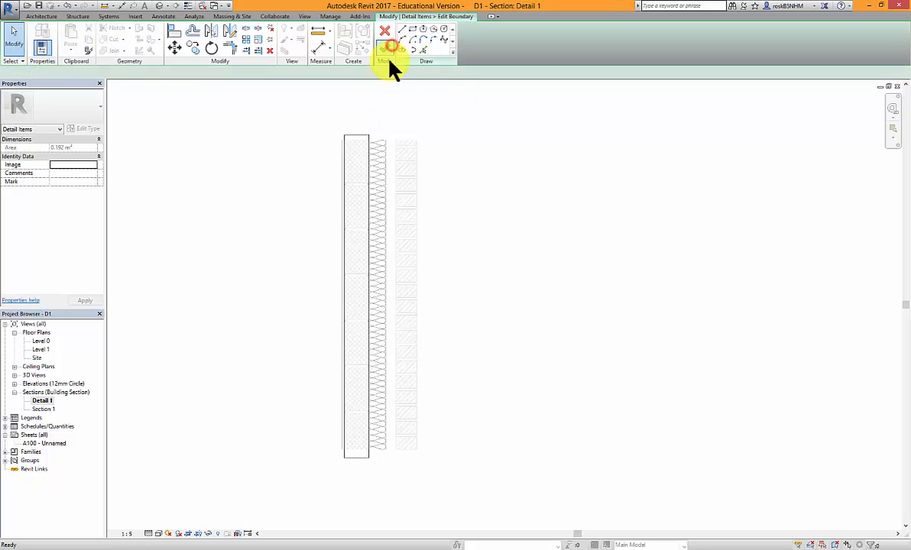
pyautogui.click(175, 31)
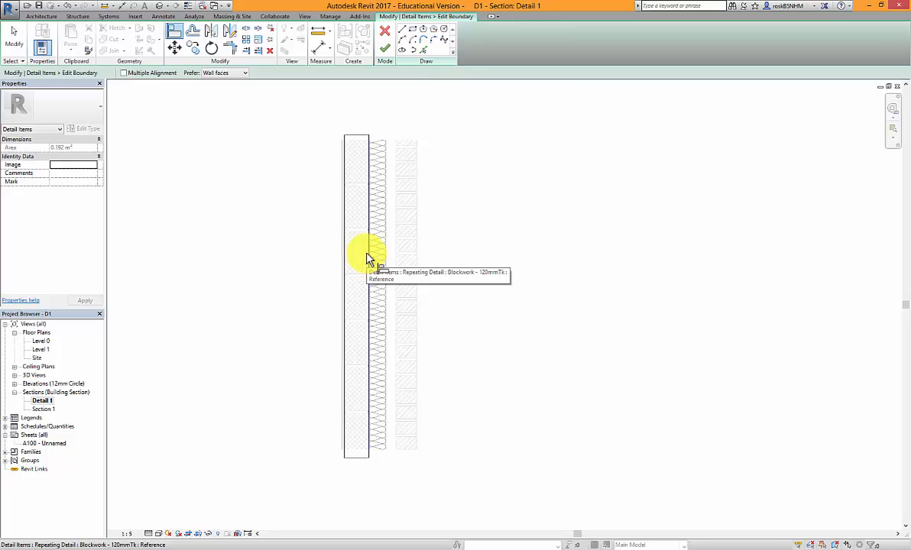
pyautogui.press('Tab')
pyautogui.press('Tab')
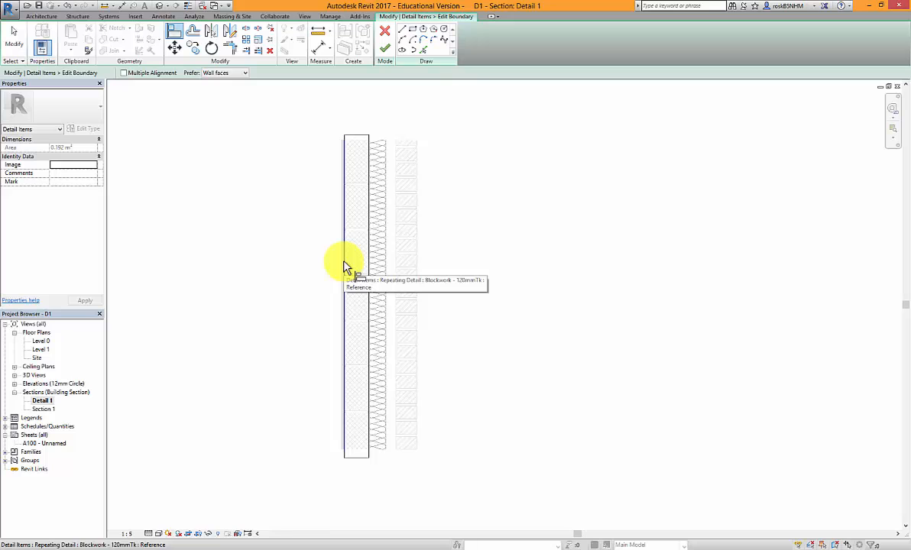
pyautogui.scroll(3, 346, 267)
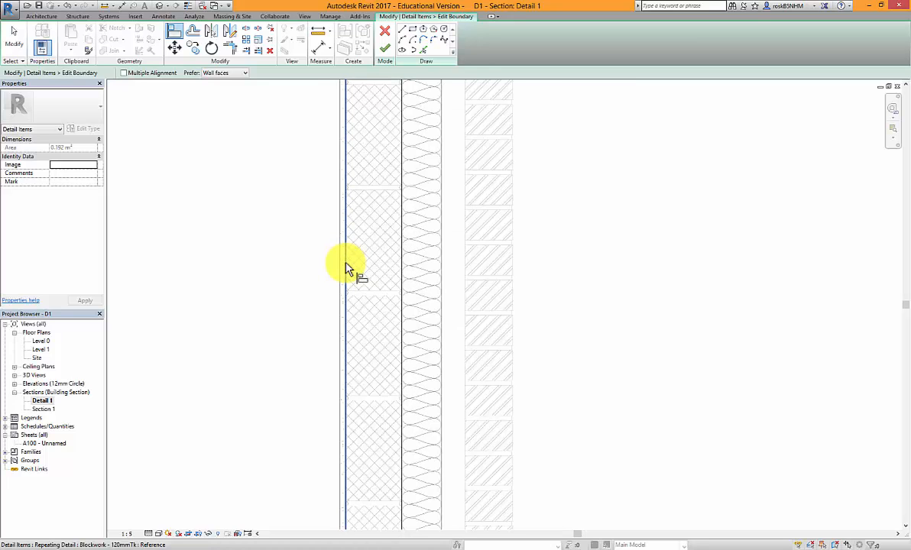
pyautogui.press('Tab')
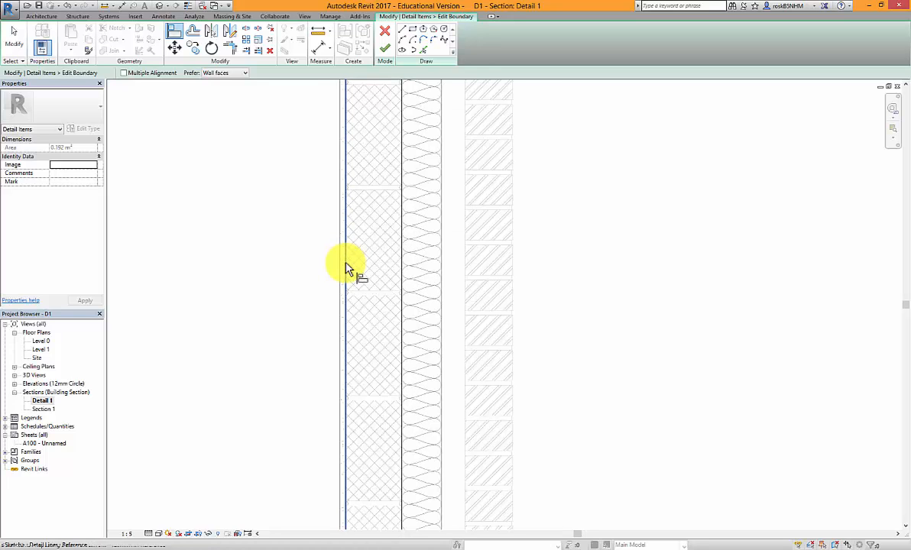
pyautogui.press('Tab')
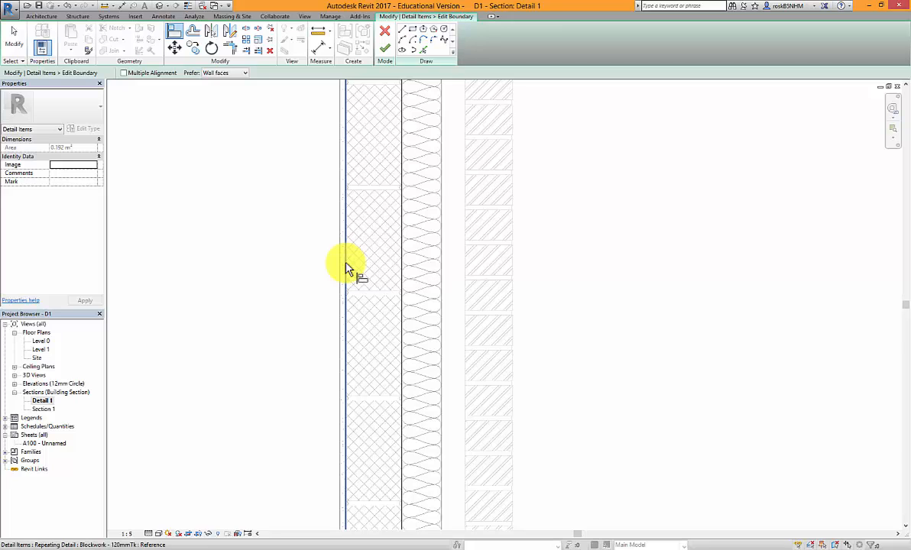
pyautogui.press('Tab')
pyautogui.press('Tab')
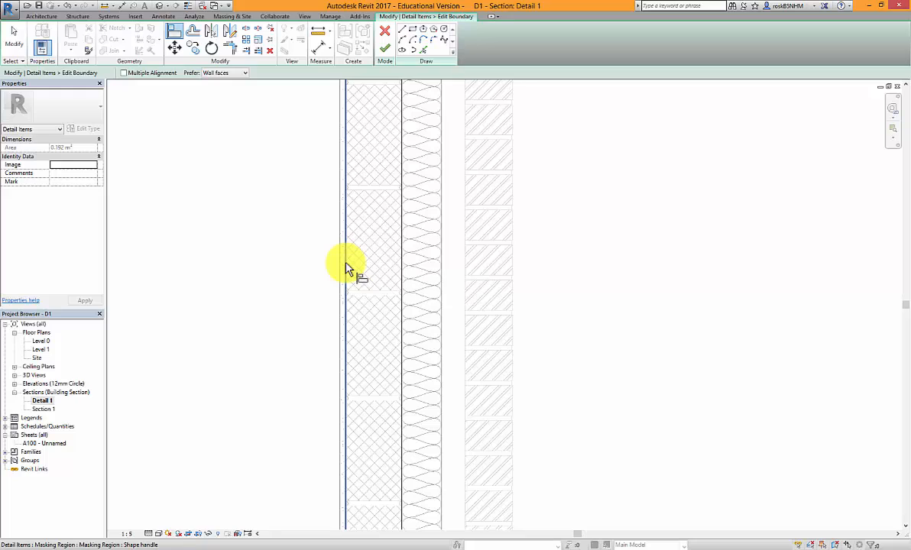
pyautogui.press('Tab')
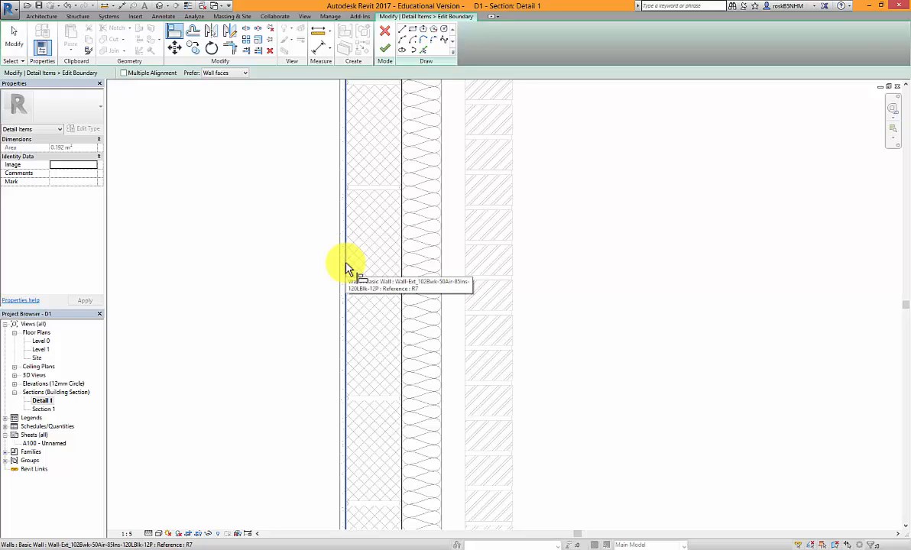
pyautogui.press('Tab')
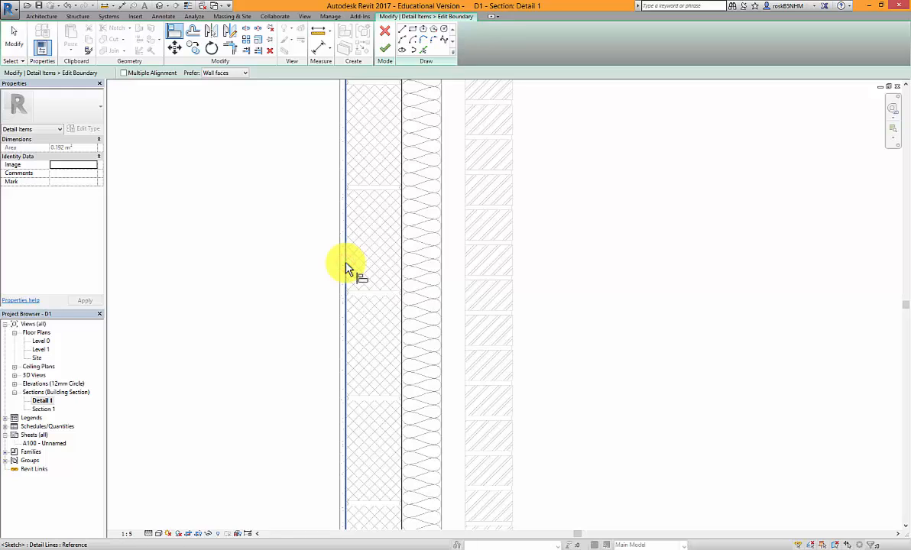
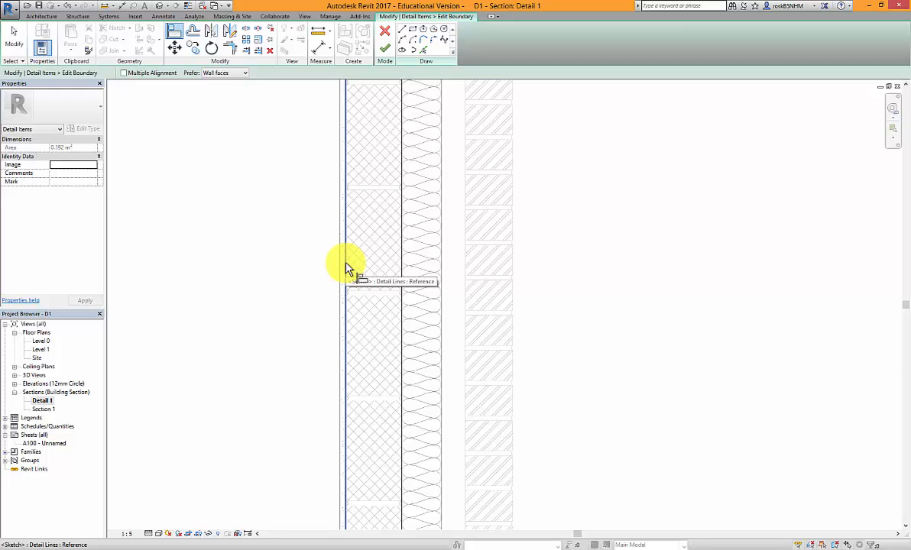
pyautogui.click(346, 264)
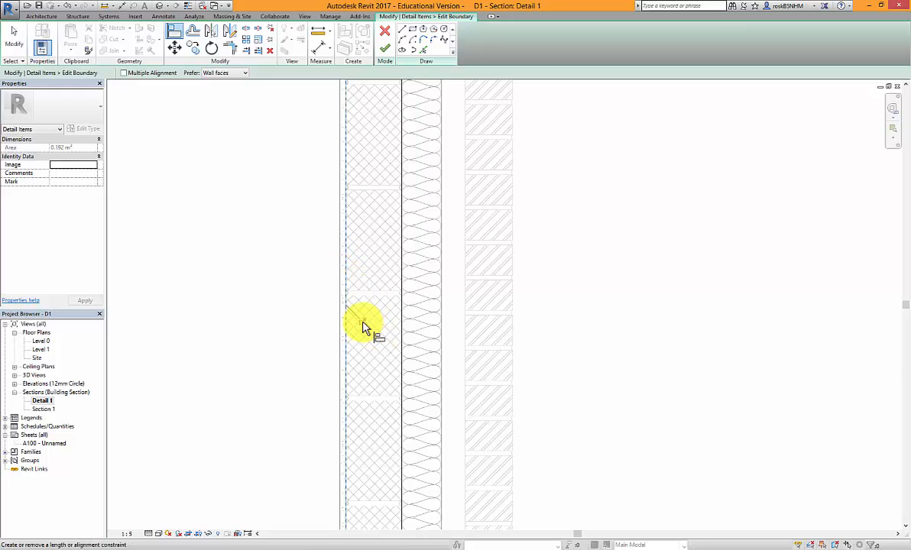
pyautogui.click(362, 322)
pyautogui.scroll(-3, 362, 360)
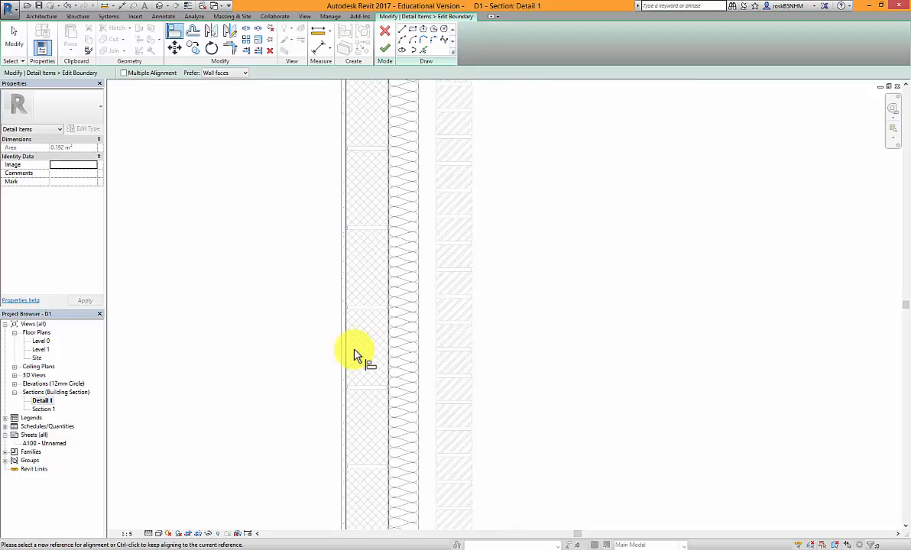
pyautogui.press('Escape')
pyautogui.press('Escape')
# Pull the boundary's insulation-side edge clear, align and lock it to the blockwork's insulation-side face, and finish the masking region
pyautogui.click(374, 344)
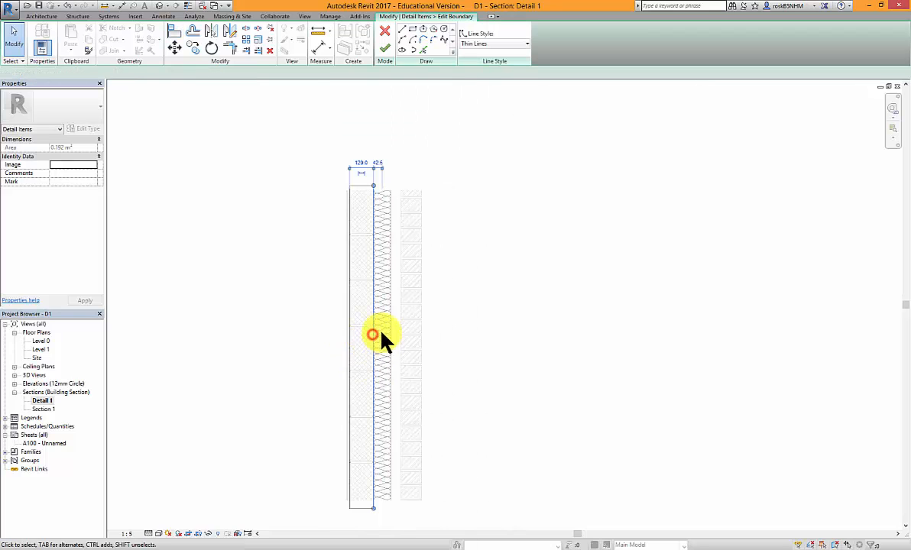
pyautogui.moveTo(374, 311)
pyautogui.mouseDown()
pyautogui.moveTo(435, 312)
pyautogui.moveTo(370, 311)
pyautogui.moveTo(395, 313)
pyautogui.mouseUp()
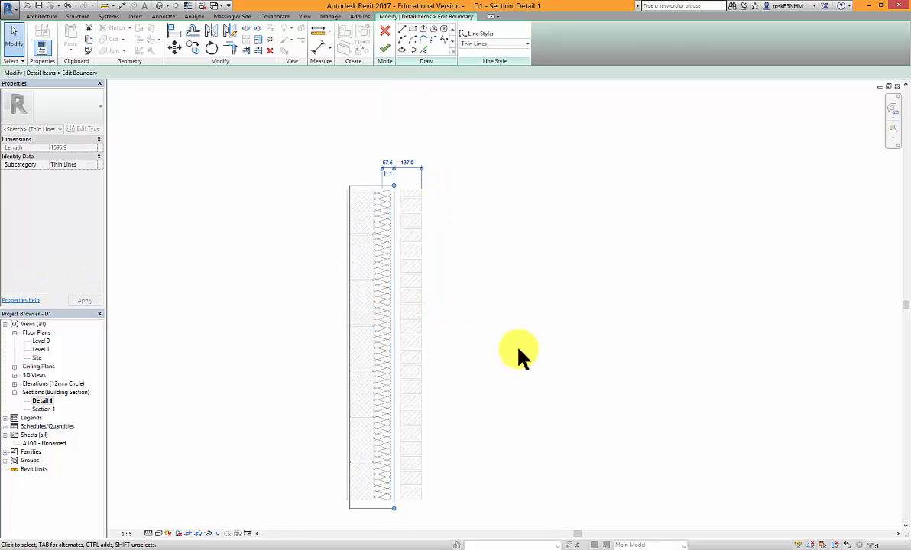
pyautogui.click(175, 32)
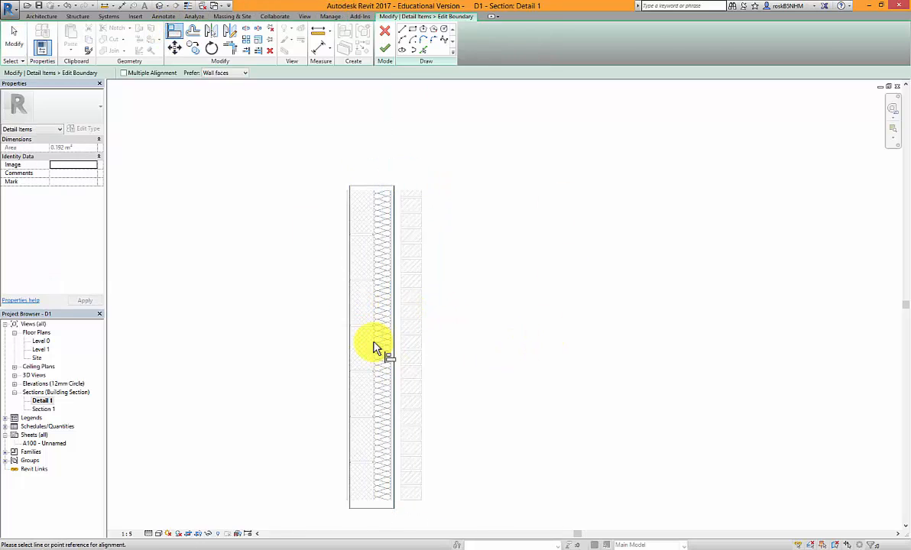
pyautogui.scroll(3, 375, 356)
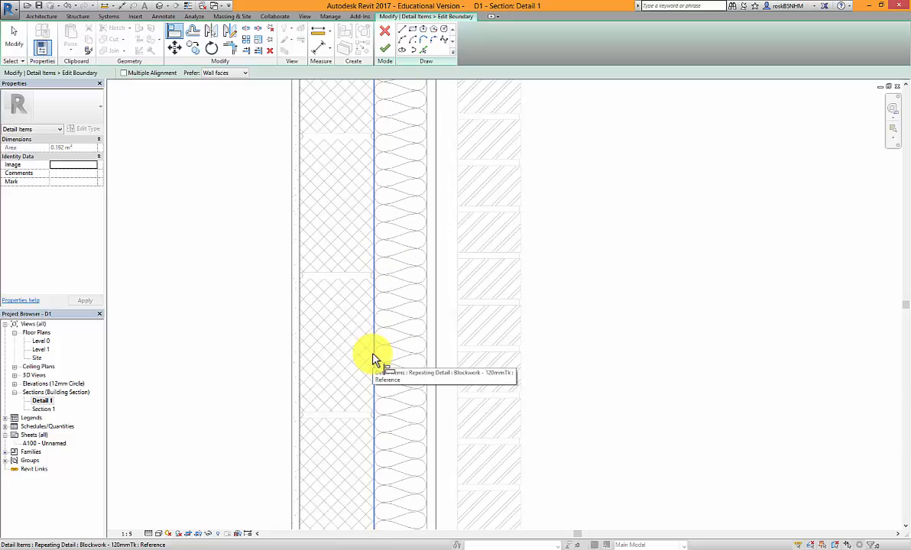
pyautogui.click(373, 357)
pyautogui.click(433, 360)
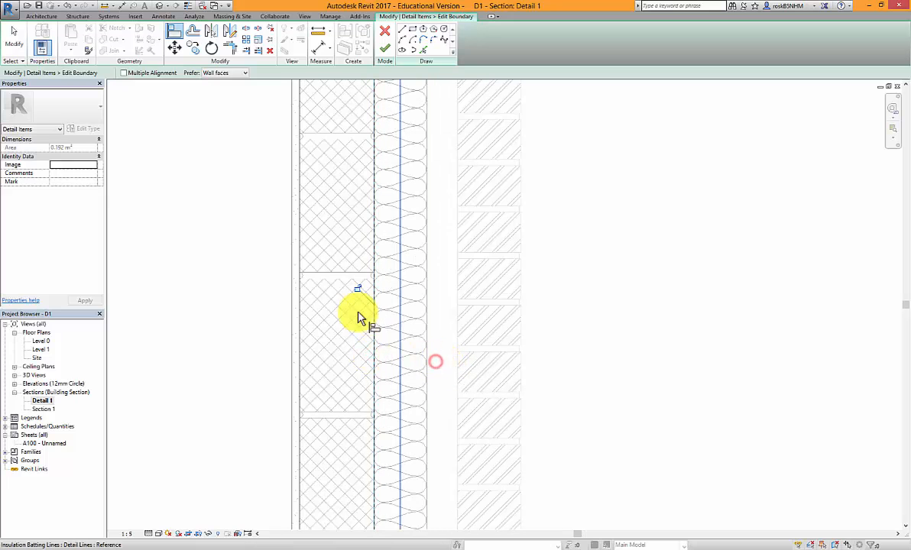
pyautogui.click(358, 290)
pyautogui.scroll(-3, 400, 413)
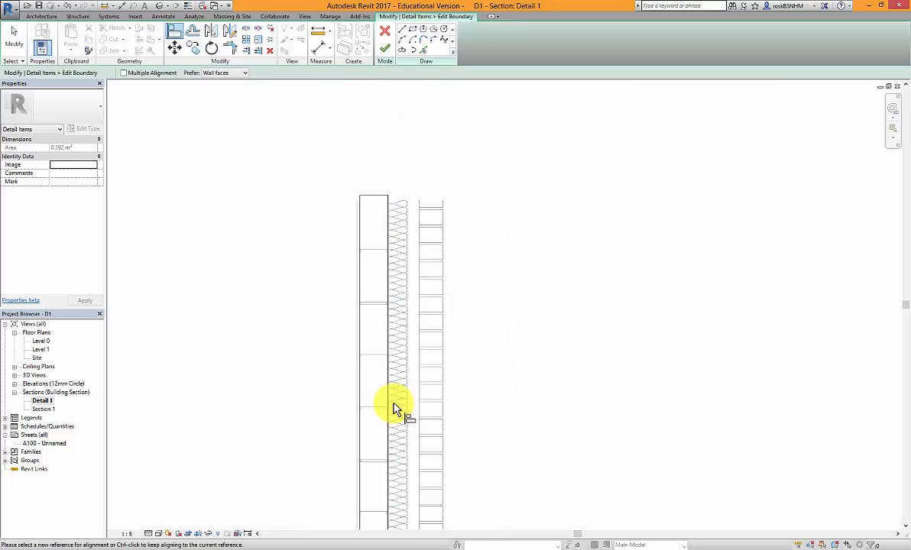
pyautogui.click(386, 46)
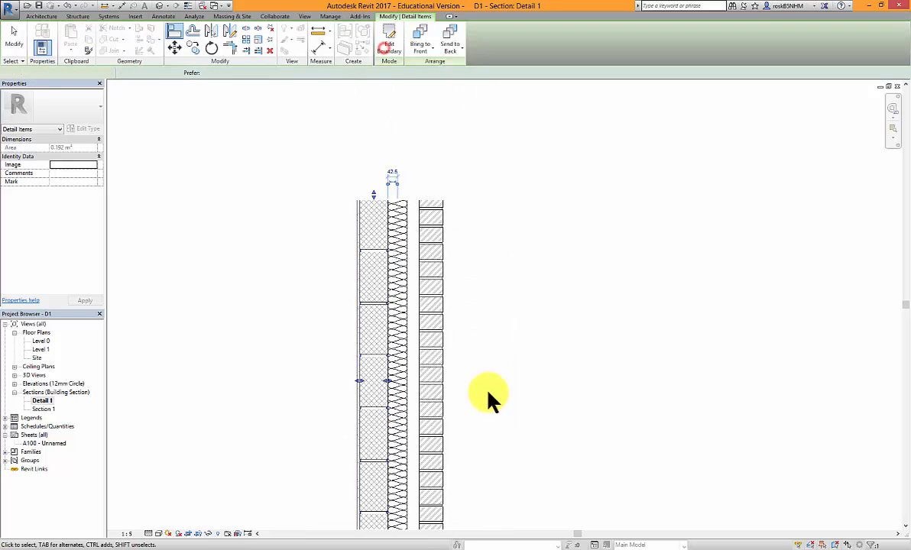
# Move the cavity wall a short distance sideways toward its brickwork side to test the locked masking region and details
pyautogui.click(505, 383)
pyautogui.scroll(-5, 432, 299)
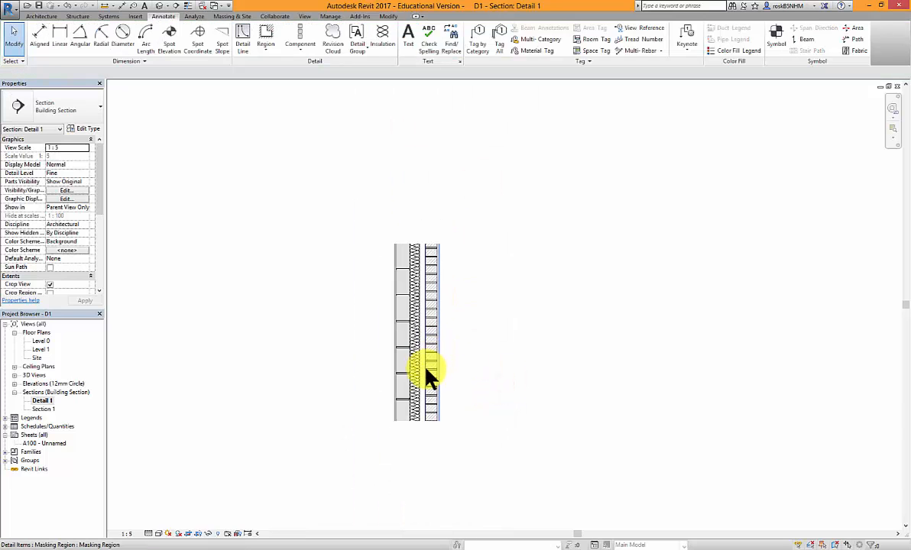
pyautogui.scroll(5, 425, 370)
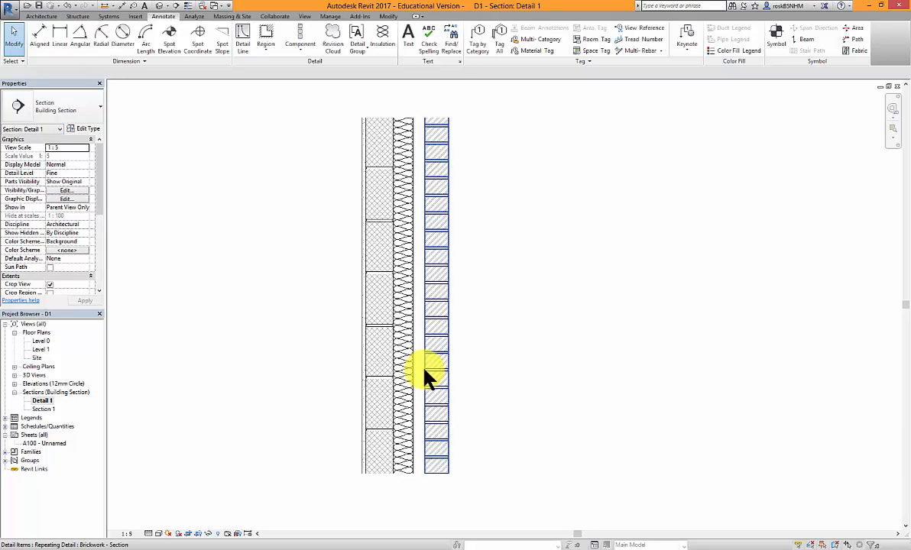
pyautogui.press('Tab')
pyautogui.click(425, 372)
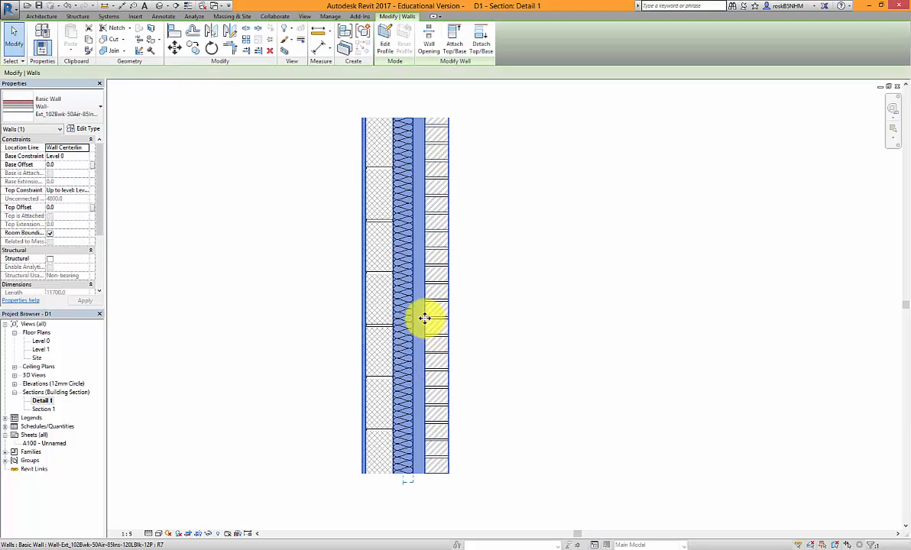
pyautogui.moveTo(441, 317)
pyautogui.mouseDown()
pyautogui.moveTo(456, 319)
pyautogui.moveTo(488, 386)
pyautogui.mouseUp()
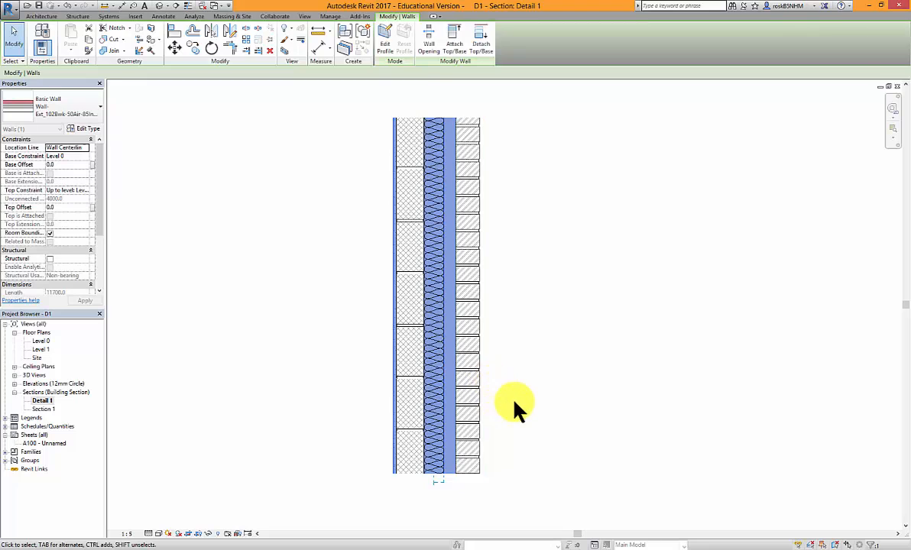
pyautogui.click(515, 403)
# Move the cavity wall back toward its plaster side and clear the selection
pyautogui.scroll(1, 528, 449)
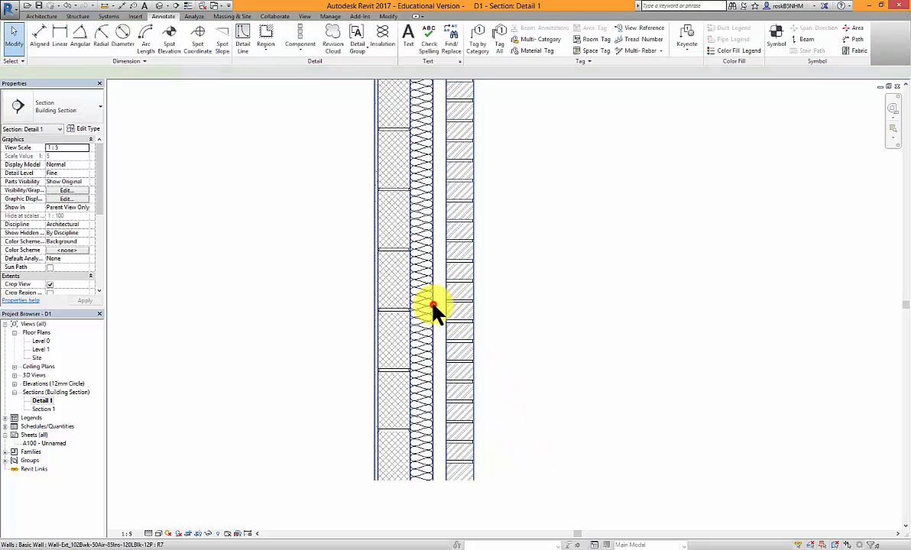
pyautogui.moveTo(434, 306); pyautogui.dragTo(397, 306)
pyautogui.click(506, 321)
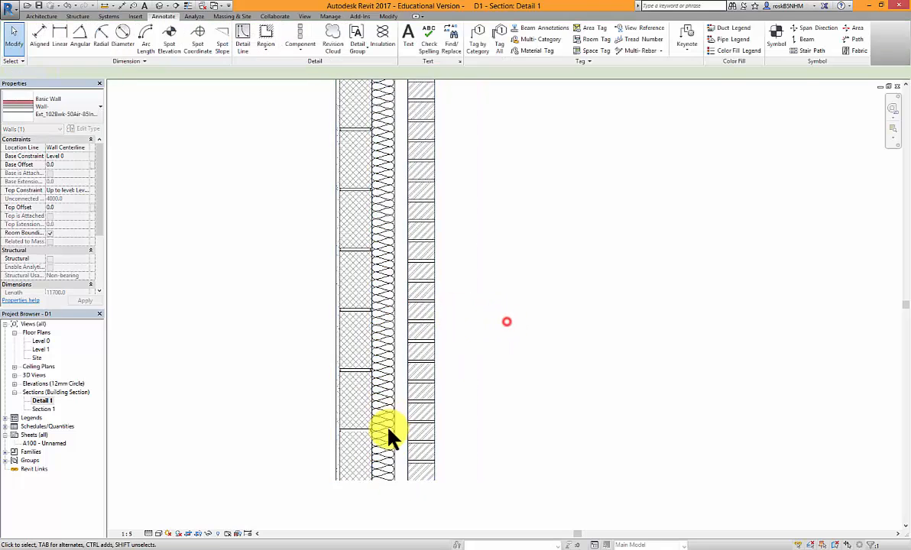
pyautogui.scroll(-3, 428, 447)
pyautogui.click(463, 449)
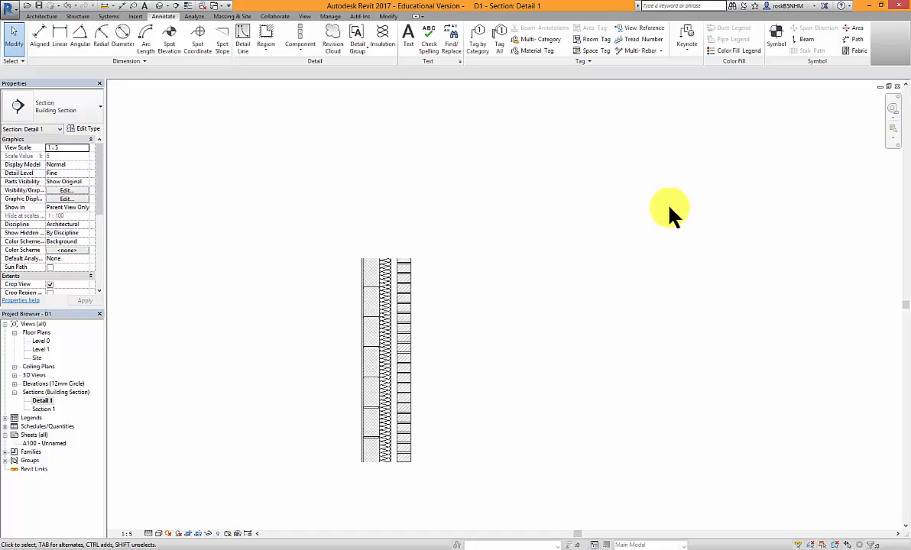
# Place a material keynote on the wall's plaster layer, with its leader bent to a horizontal landing just beyond the brickwork
pyautogui.click(693, 46)
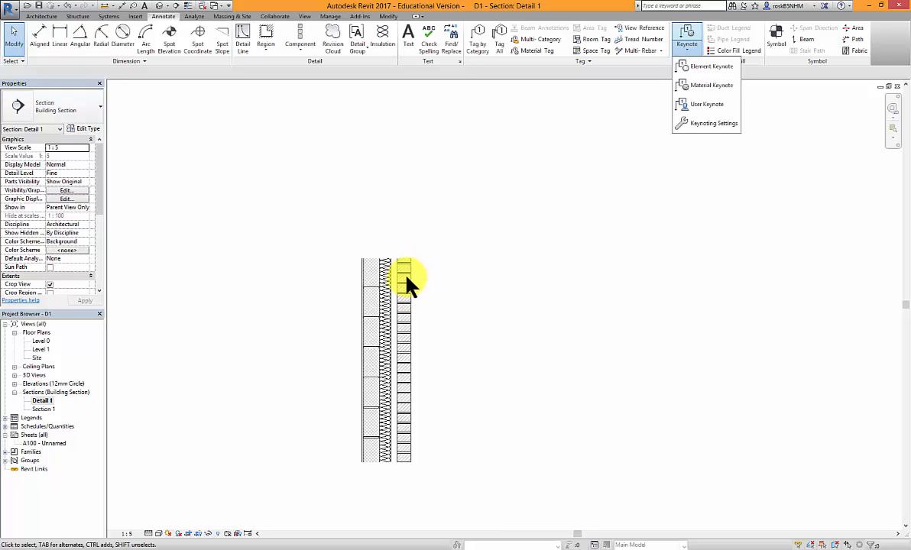
pyautogui.click(702, 87)
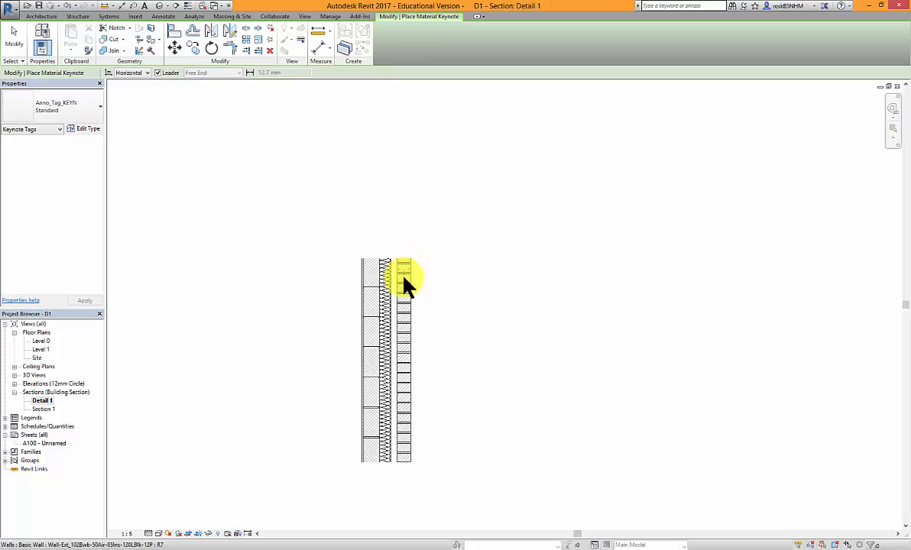
pyautogui.scroll(3, 407, 298)
pyautogui.scroll(-2, 413, 289)
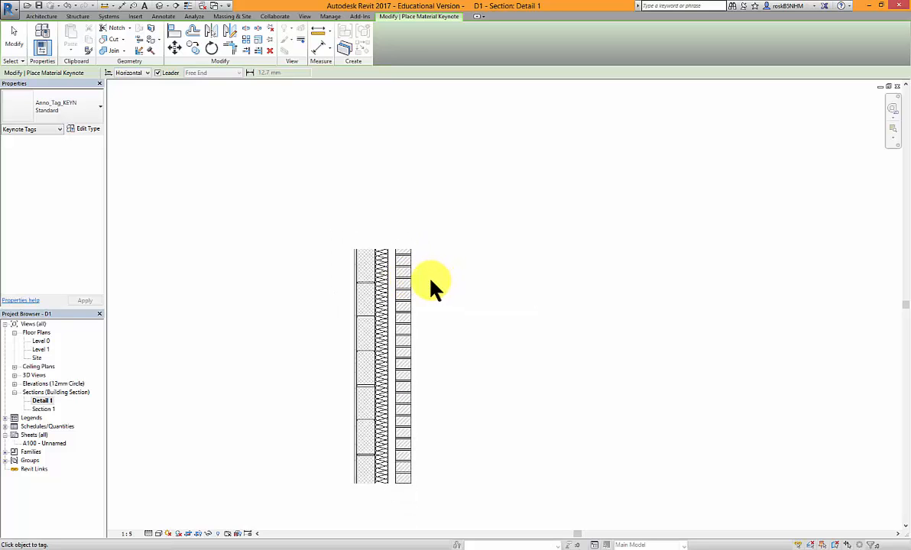
pyautogui.scroll(3, 428, 276)
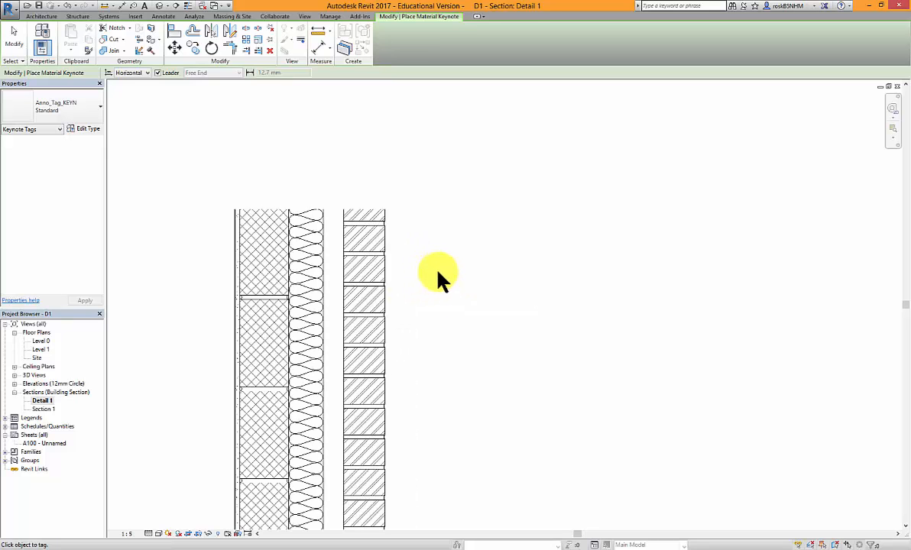
pyautogui.click(238, 378)
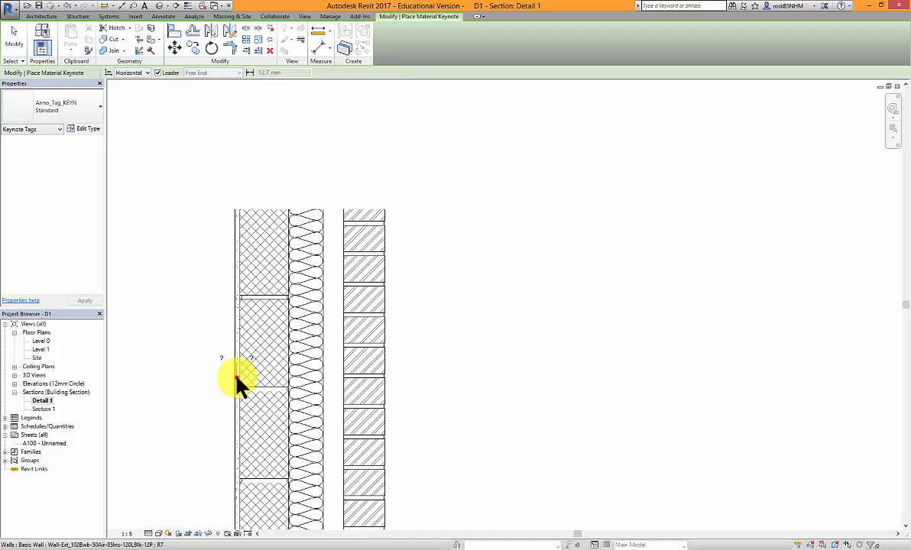
pyautogui.click(398, 261)
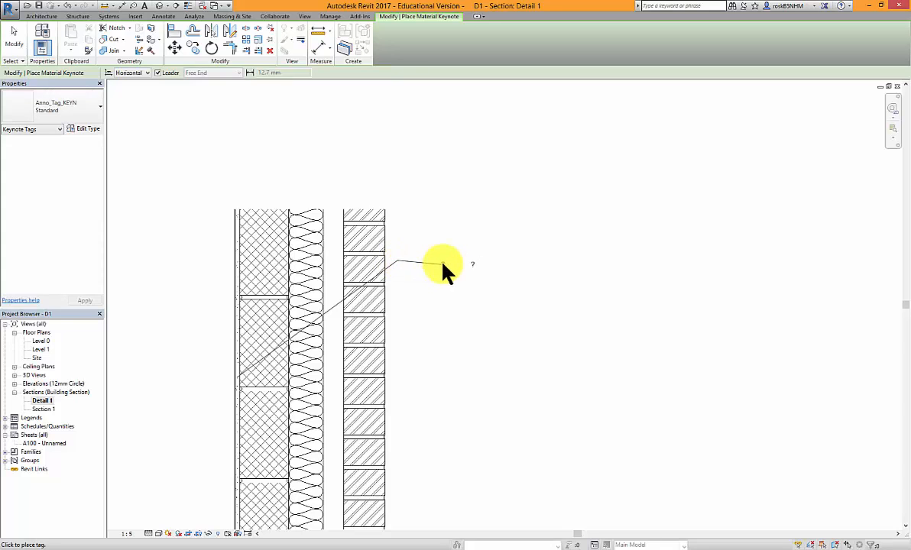
pyautogui.click(448, 261)
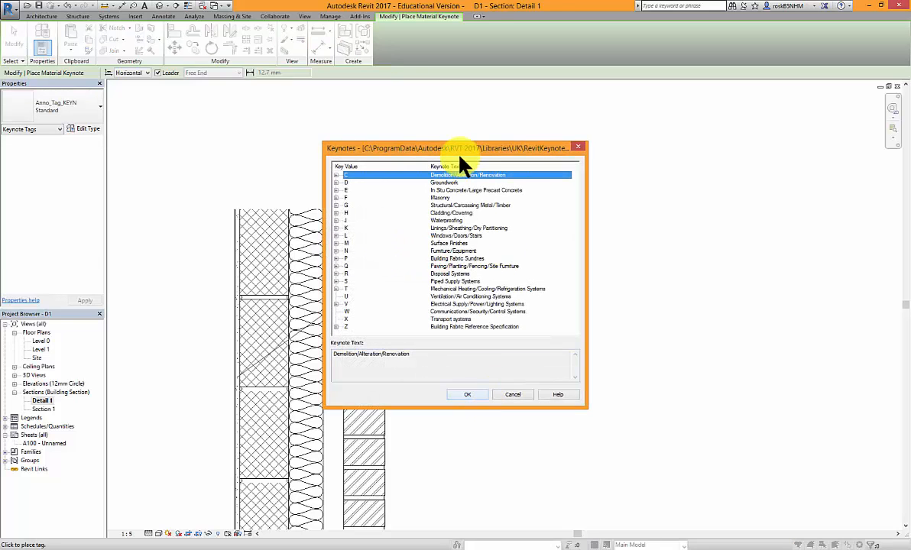
# Choose keynote M20/280 Gypsum plaster skim on plasterboard from Surface Finishes, M20 Plastered/Rendered/Roughcast Coatings
pyautogui.moveTo(459, 150); pyautogui.dragTo(604, 149)
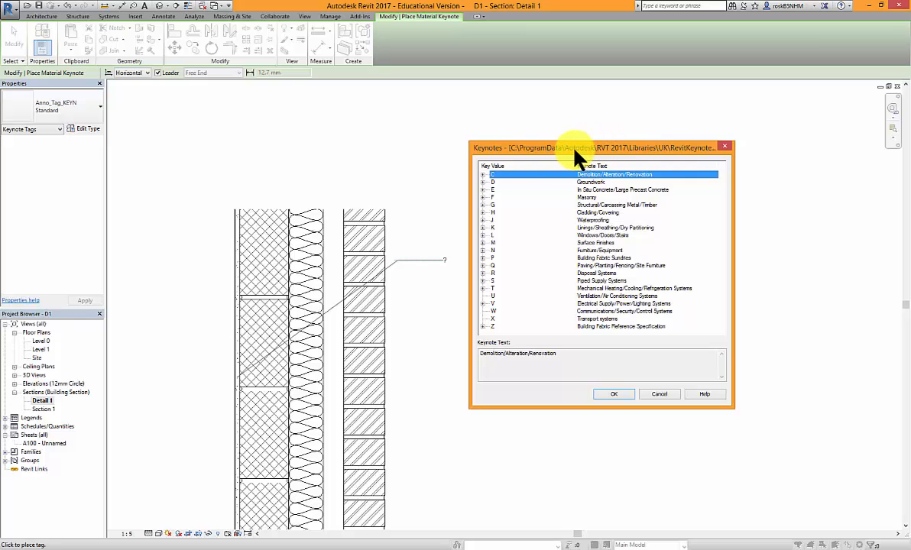
pyautogui.moveTo(578, 149); pyautogui.dragTo(582, 160)
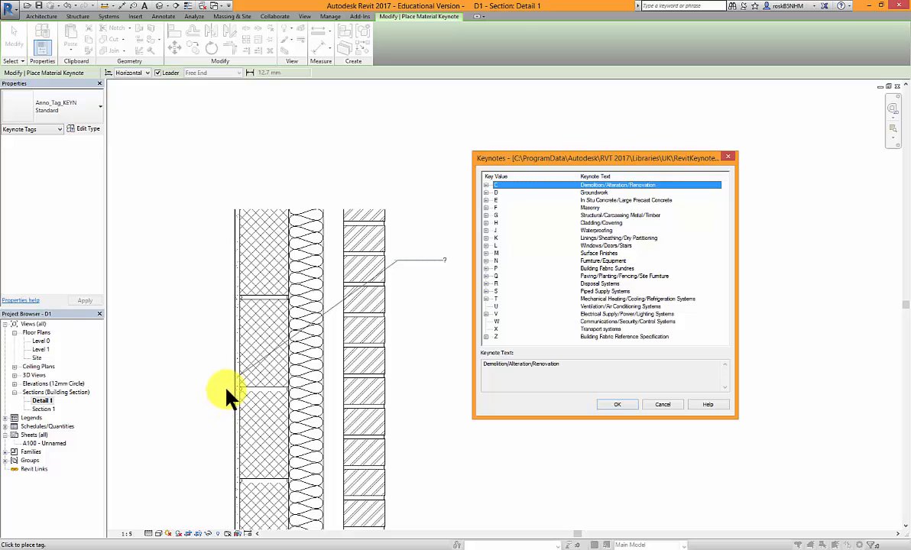
pyautogui.click(486, 254)
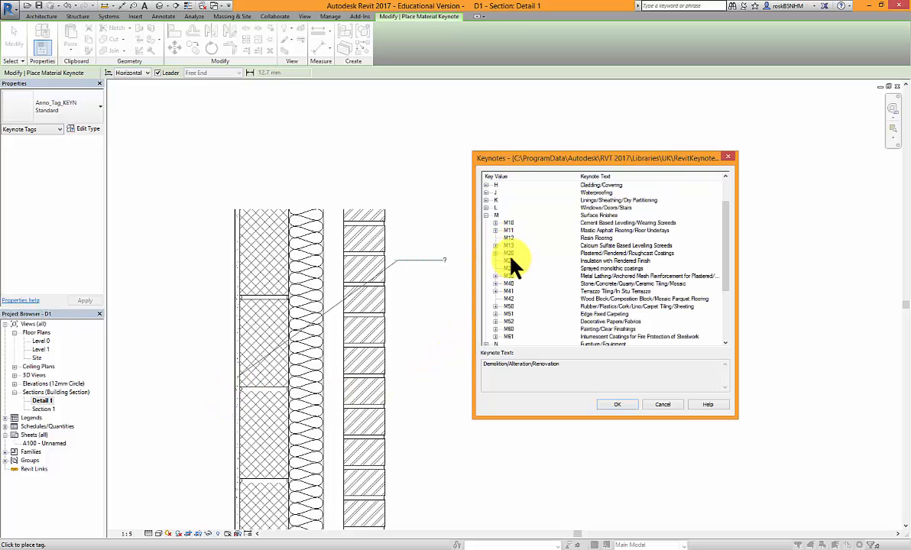
pyautogui.click(512, 254)
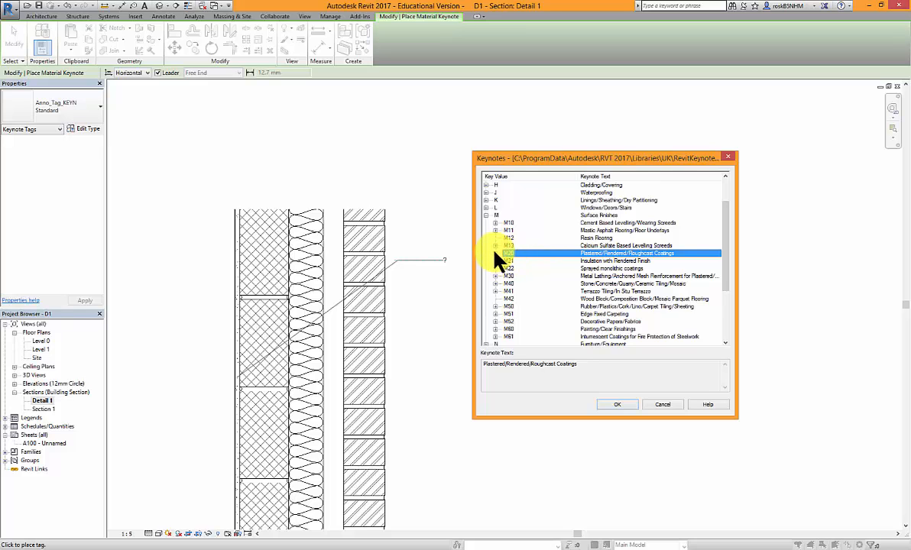
pyautogui.click(495, 253)
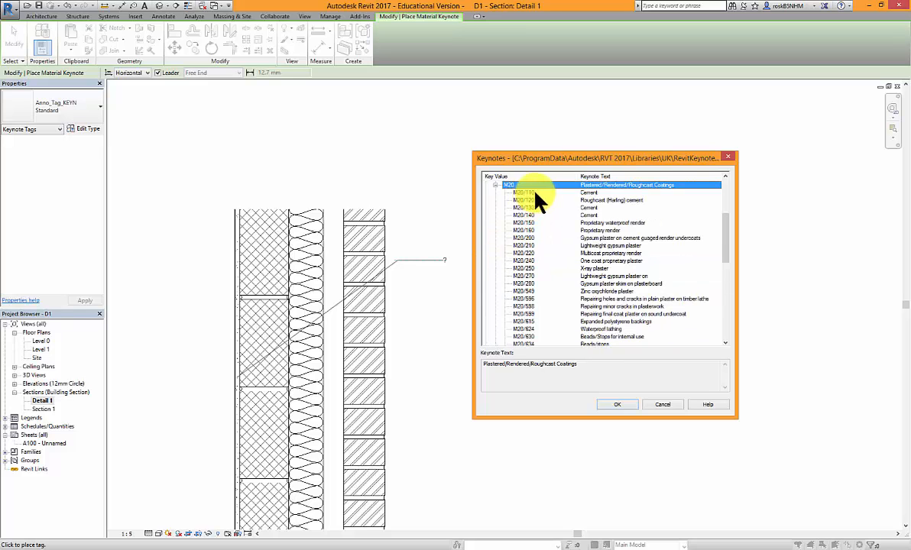
pyautogui.click(535, 284)
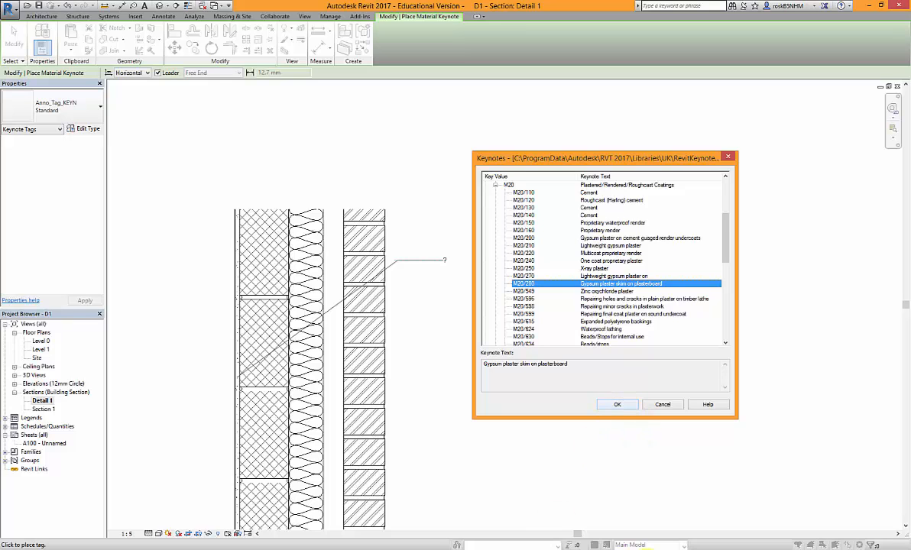
# Switch to Windows Photo Viewer to check the reference detail's plaster-layer keynote, then return to the Keynotes dialog in Revit
pyautogui.click(633, 523)
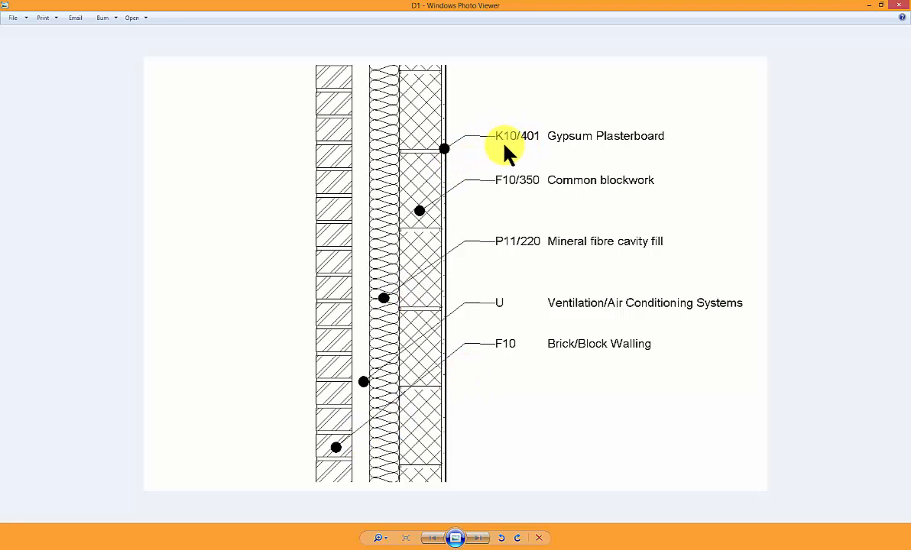
pyautogui.click(883, 6)
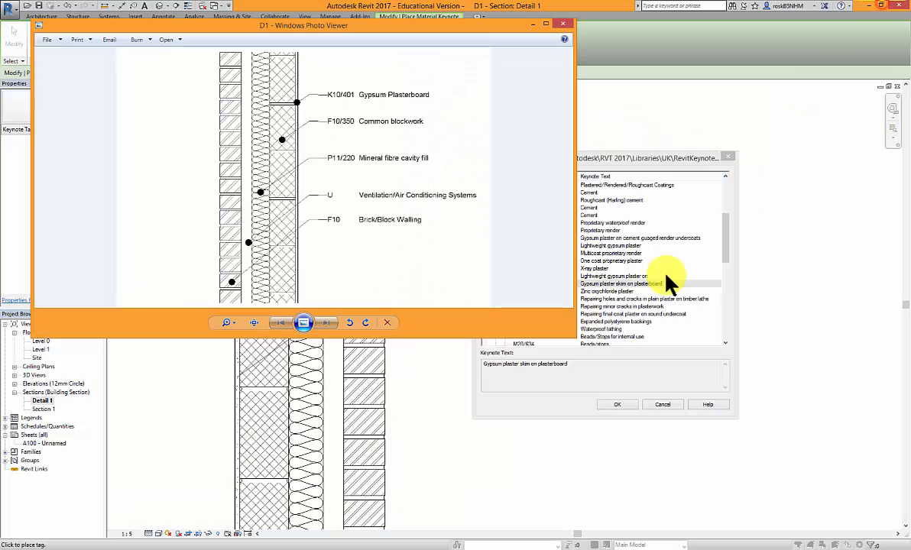
pyautogui.click(611, 384)
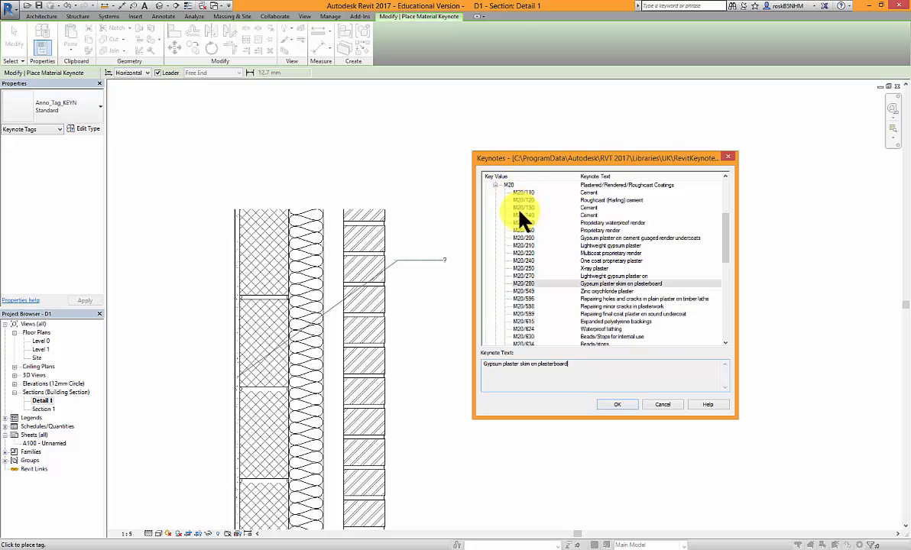
# Assign keynote K10/401 Gypsum Plasterboard from Linings/Sheathing/Dry Partitioning, K10, checking it against the reference image in Windows Photo Viewer
pyautogui.moveTo(726, 221); pyautogui.dragTo(724, 192)
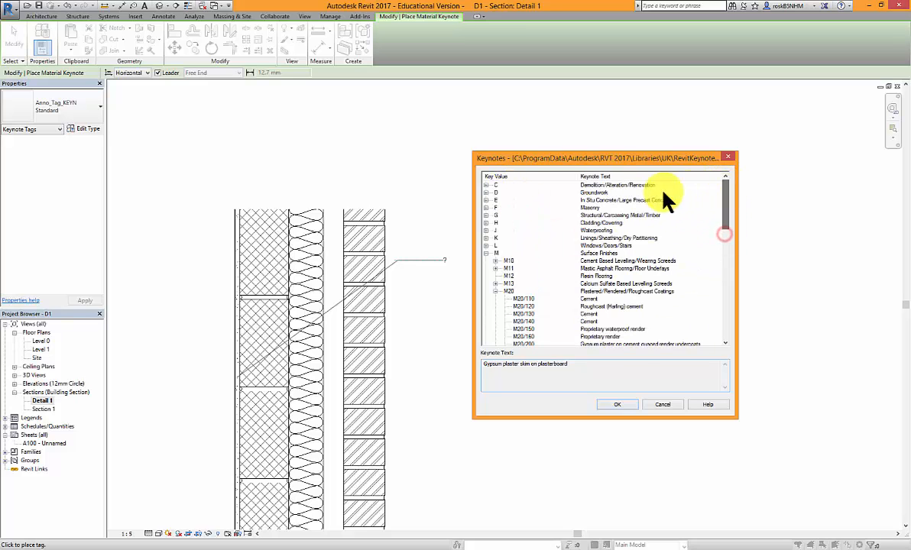
pyautogui.click(486, 237)
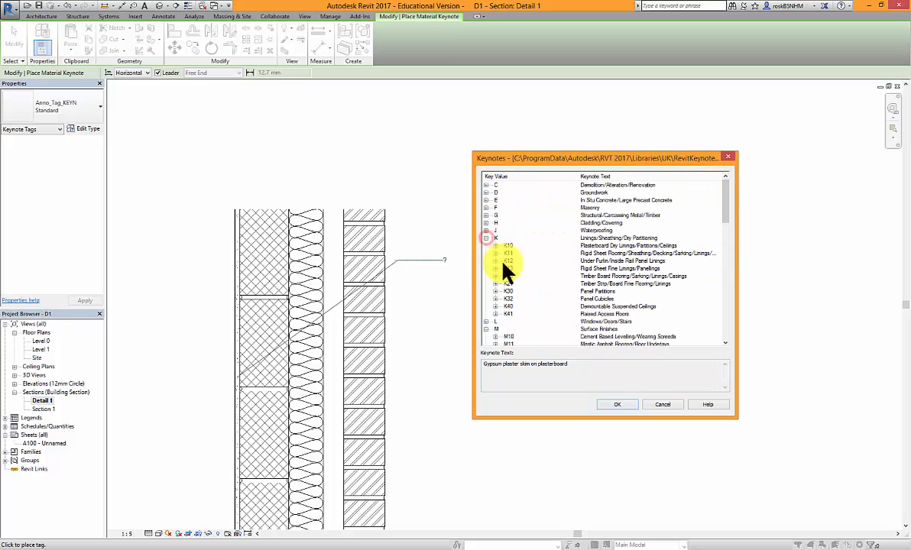
pyautogui.click(506, 246)
pyautogui.click(496, 246)
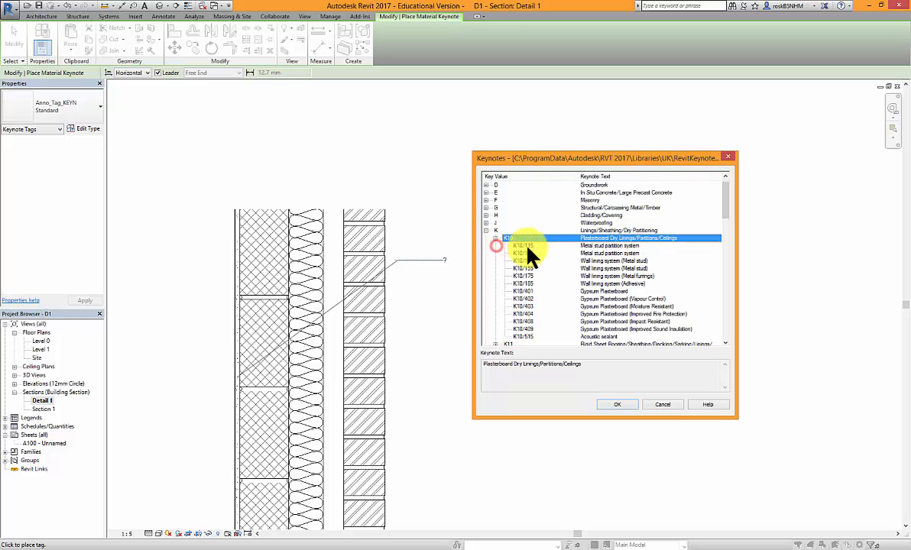
pyautogui.click(530, 292)
pyautogui.click(661, 544)
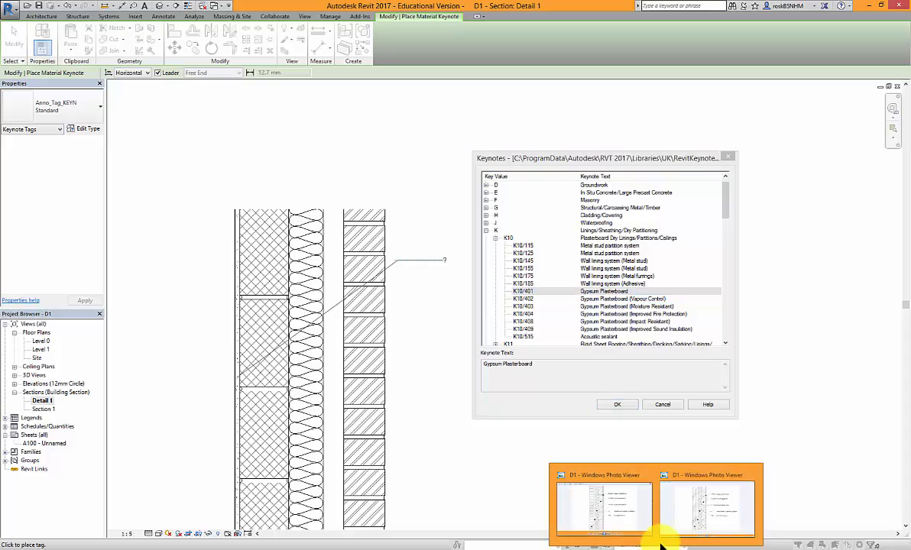
pyautogui.click(750, 476)
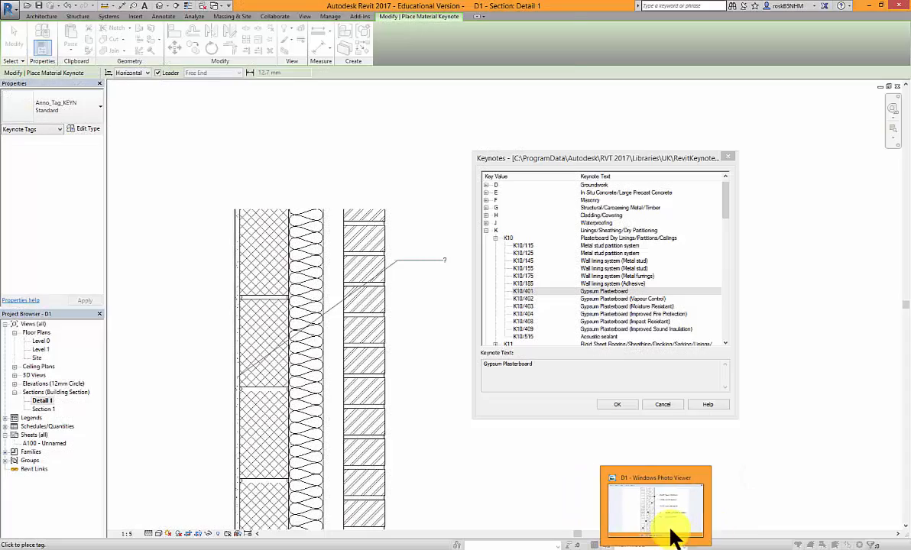
pyautogui.click(673, 532)
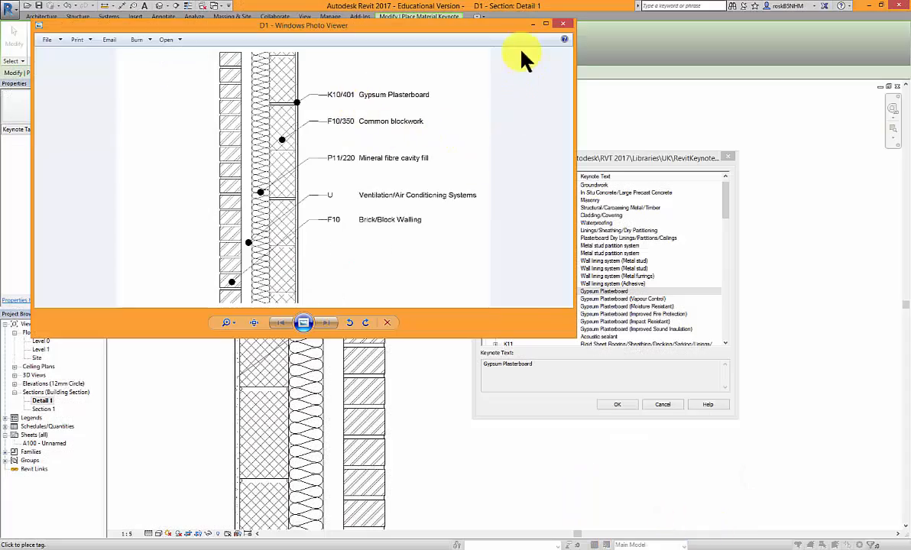
pyautogui.click(618, 405)
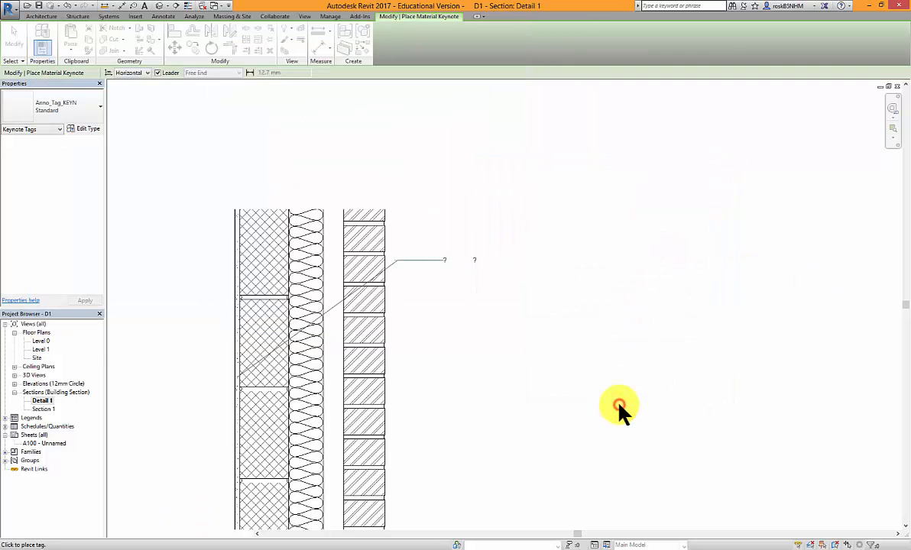
# Move the Gypsum Plasterboard keynote text slightly farther from the brickwork and finish placing keynotes
pyautogui.click(468, 329)
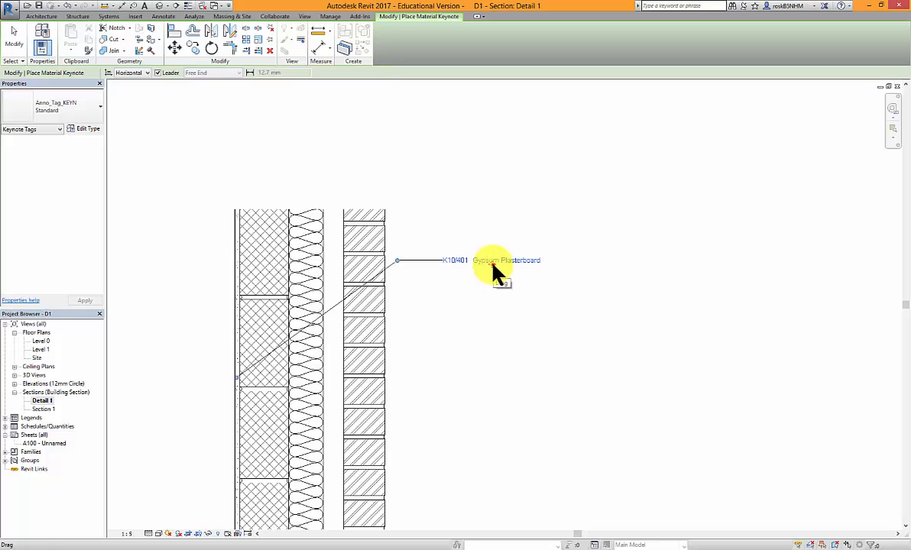
pyautogui.moveTo(494, 261); pyautogui.dragTo(511, 266)
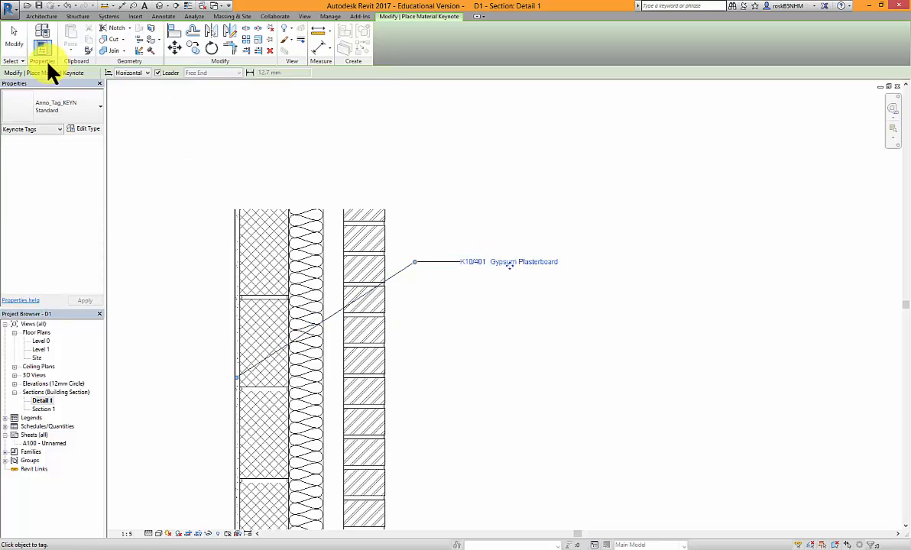
pyautogui.click(15, 42)
pyautogui.click(487, 331)
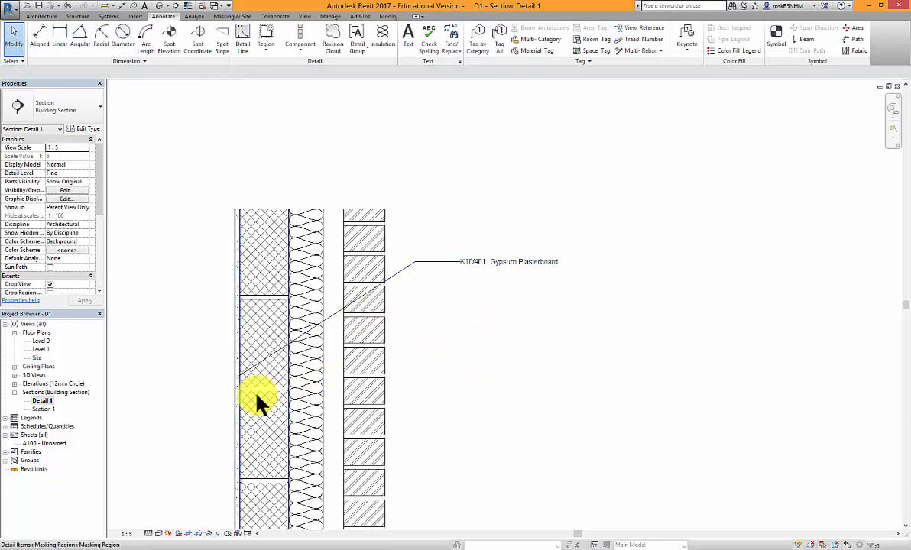
# Set the keynote tag type's leader arrowhead to Filled Dot 3mm and inspect the leader end at the plaster layer
pyautogui.scroll(4, 229, 386)
pyautogui.scroll(5, 246, 374)
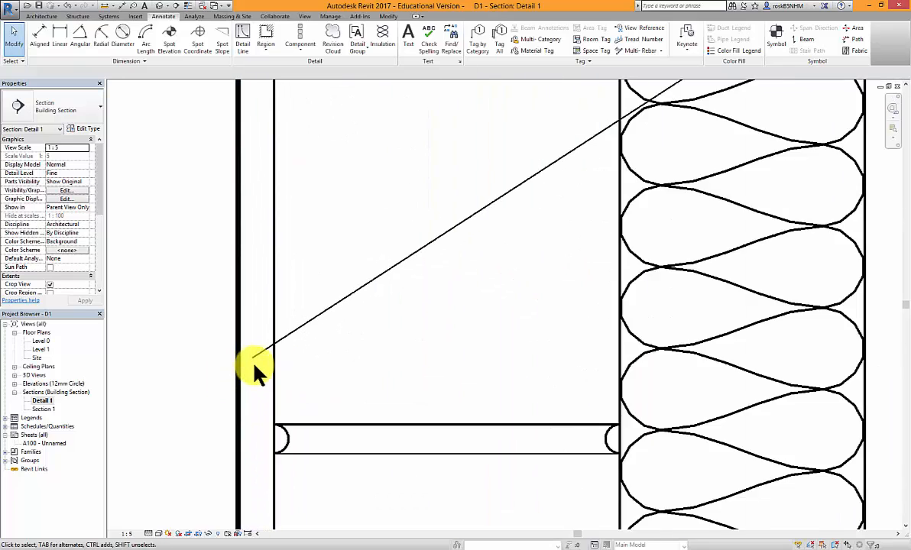
pyautogui.scroll(-6, 252, 358)
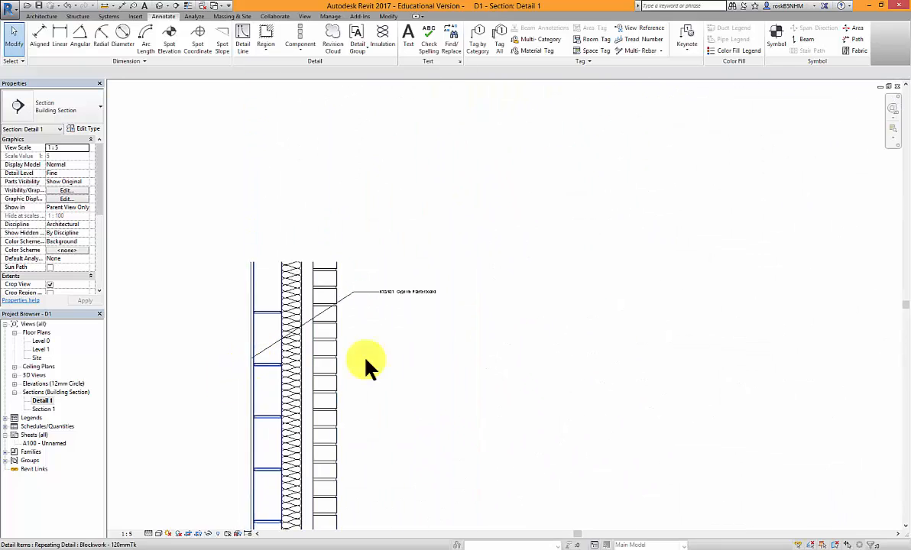
pyautogui.moveTo(352, 292); pyautogui.dragTo(353, 292)
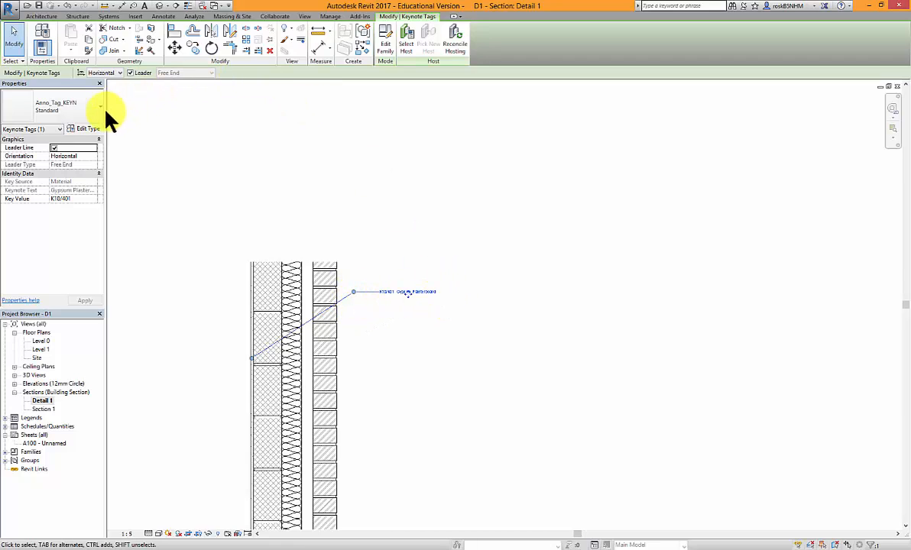
pyautogui.click(86, 129)
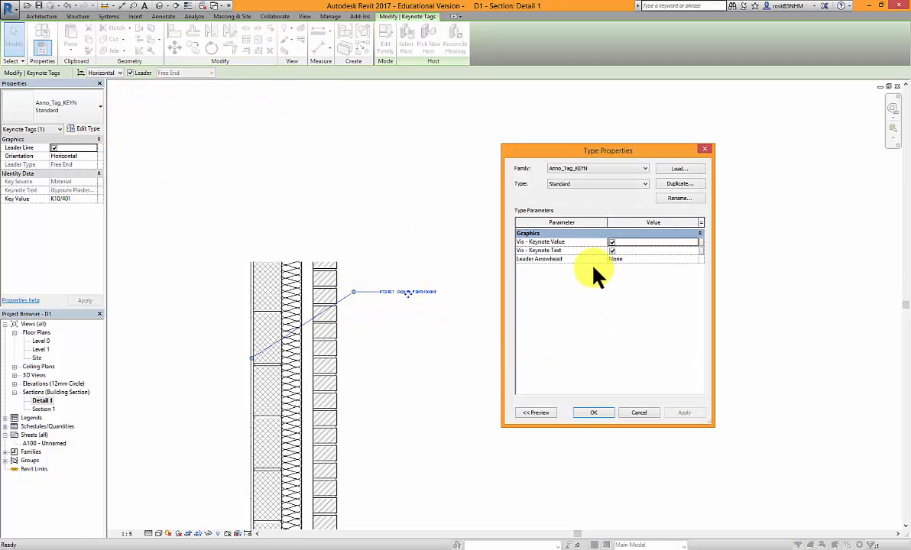
pyautogui.click(637, 259)
pyautogui.click(694, 259)
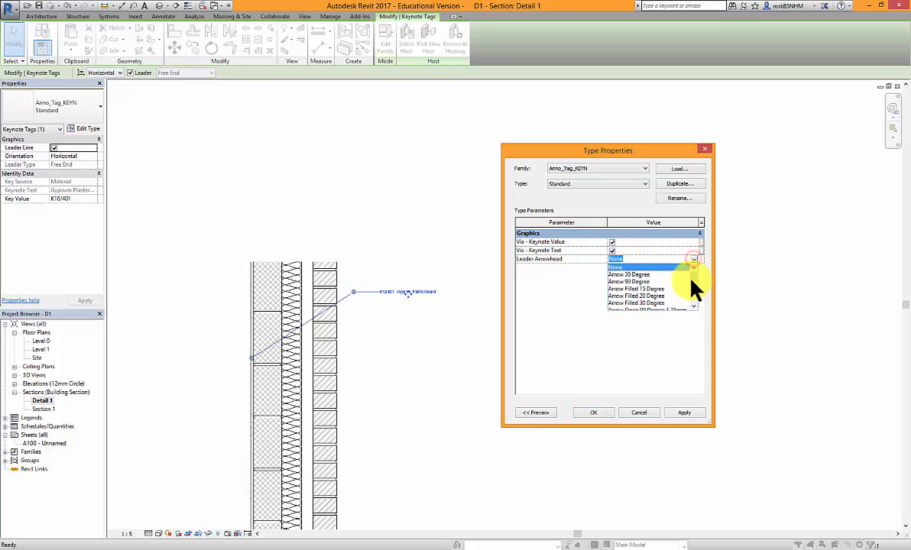
pyautogui.moveTo(693, 269); pyautogui.dragTo(687, 294)
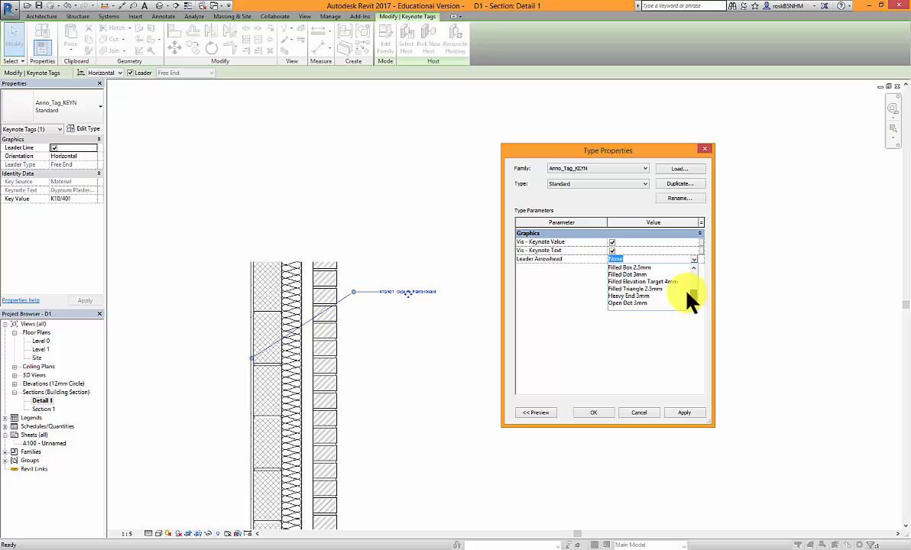
pyautogui.click(627, 274)
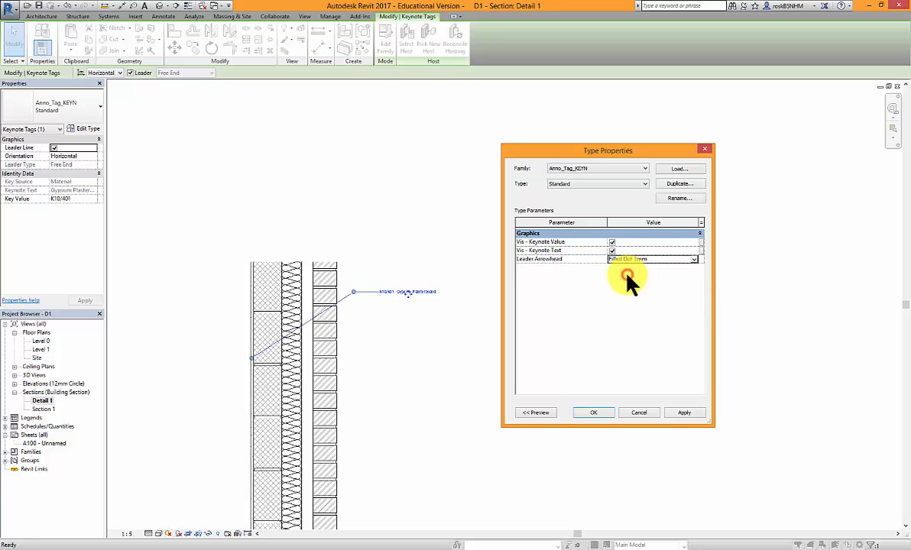
pyautogui.click(595, 413)
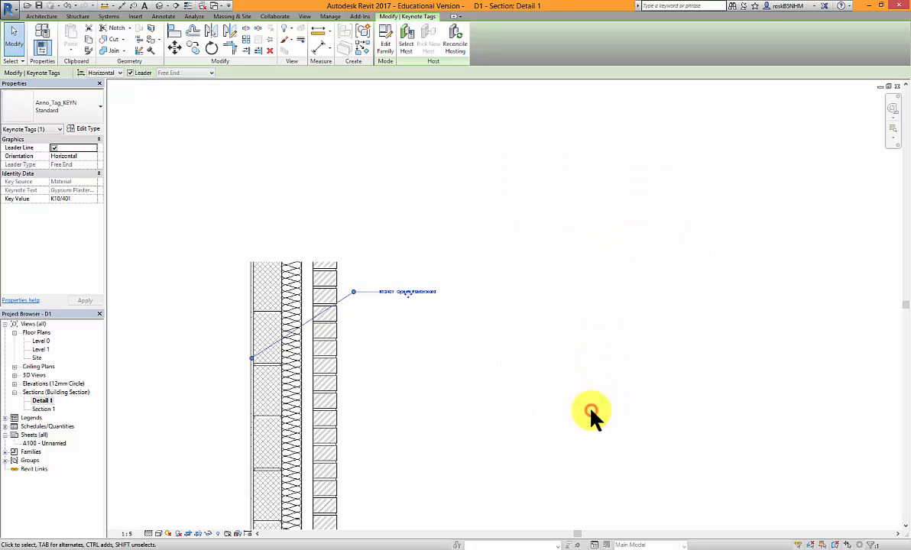
pyautogui.click(493, 385)
pyautogui.scroll(5, 228, 355)
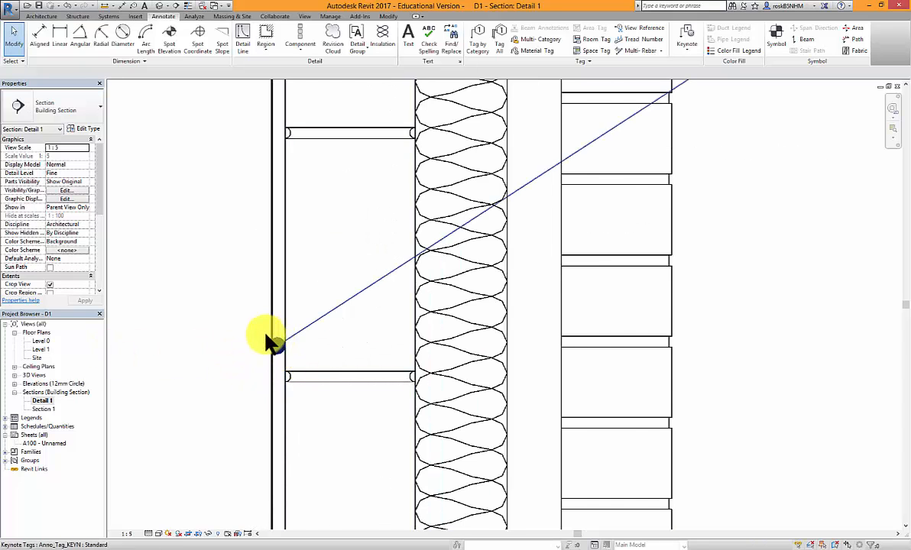
# Adjust the Gypsum Plasterboard keynote's leader end slightly upward at the plaster layer and deselect the tag
pyautogui.click(272, 344)
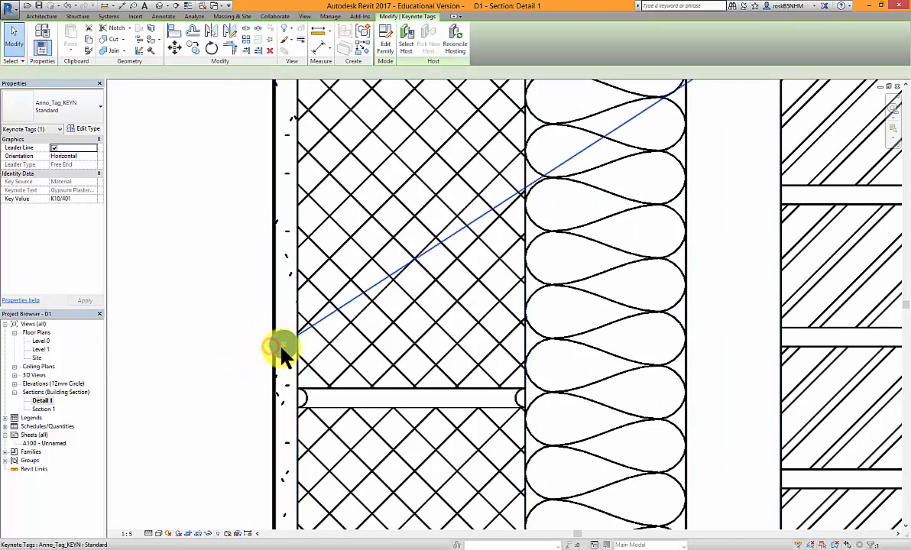
pyautogui.moveTo(274, 341); pyautogui.dragTo(274, 330)
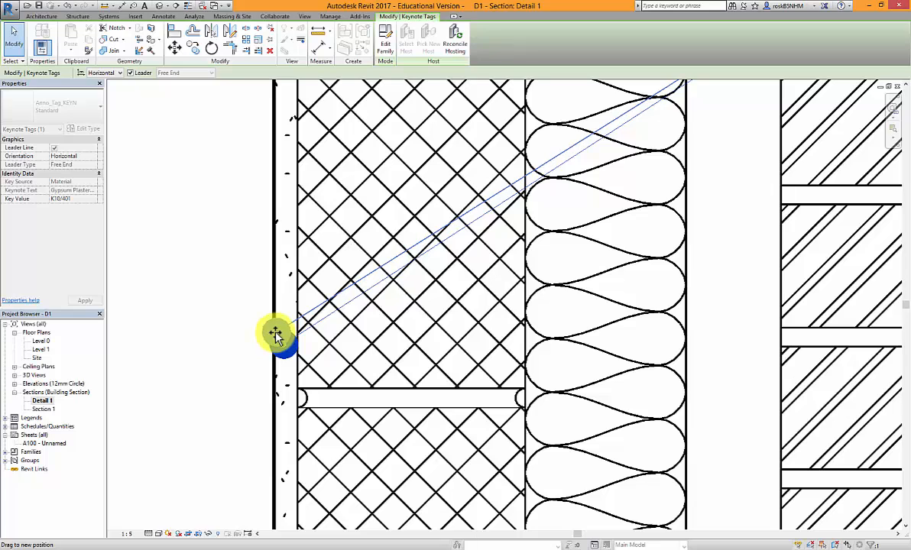
pyautogui.click(232, 369)
pyautogui.scroll(-5, 232, 369)
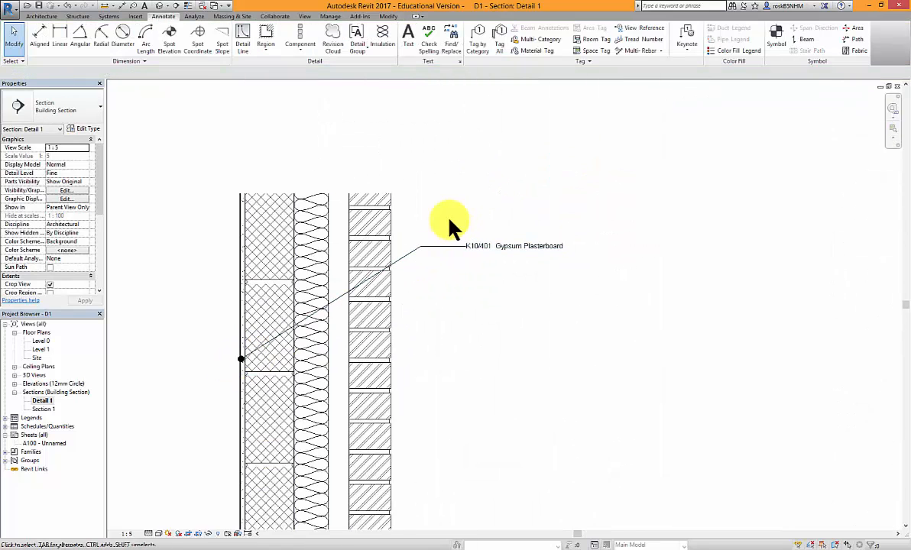
# Move the Gypsum Plasterboard keynote text slightly lower, keeping its leader end on the plaster layer
pyautogui.click(418, 249)
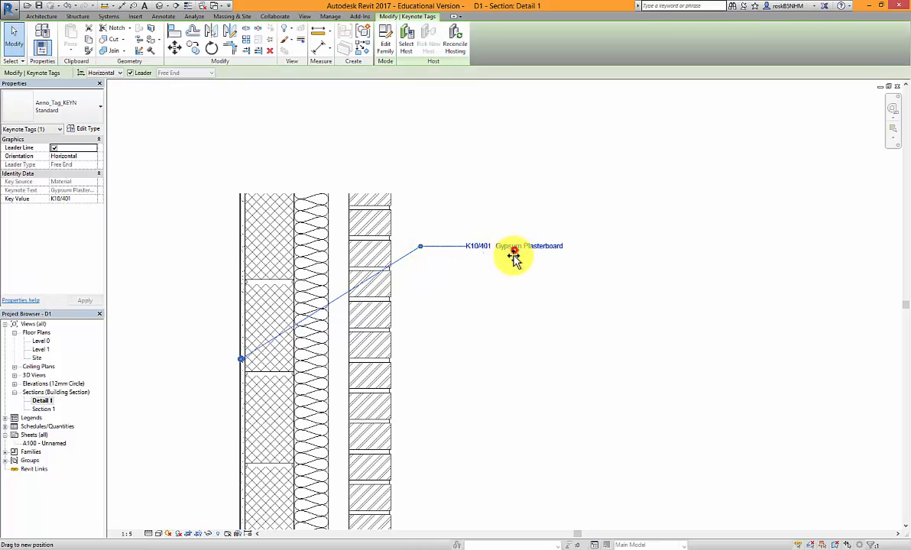
pyautogui.moveTo(513, 258)
pyautogui.keyDown('ctrl'); pyautogui.mouseDown()
pyautogui.moveTo(515, 293)
pyautogui.moveTo(518, 273)
pyautogui.mouseUp(); pyautogui.keyUp('ctrl')
pyautogui.click(525, 343)
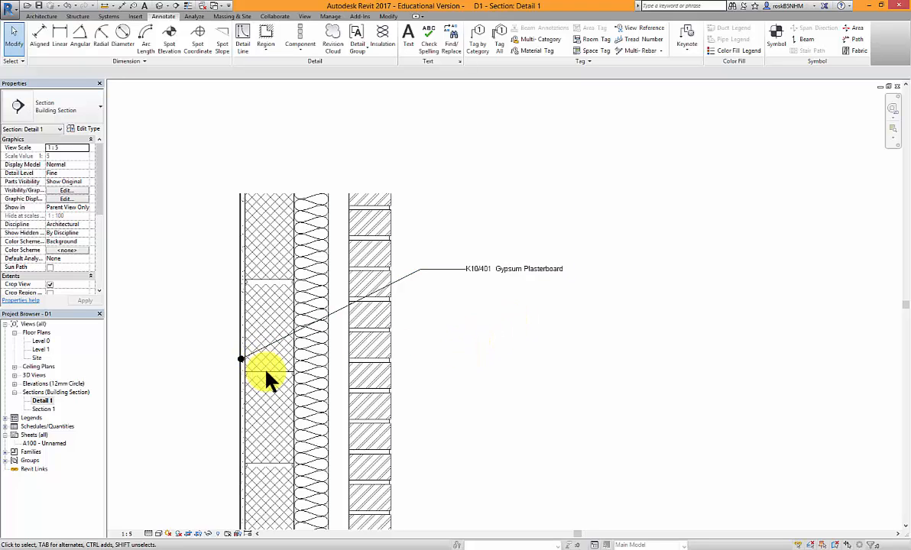
# Check the reference detail in Windows Photo Viewer, then return to Revit and place a material keynote on the blockwork, aligned below the plasterboard keynote
pyautogui.click(656, 549)
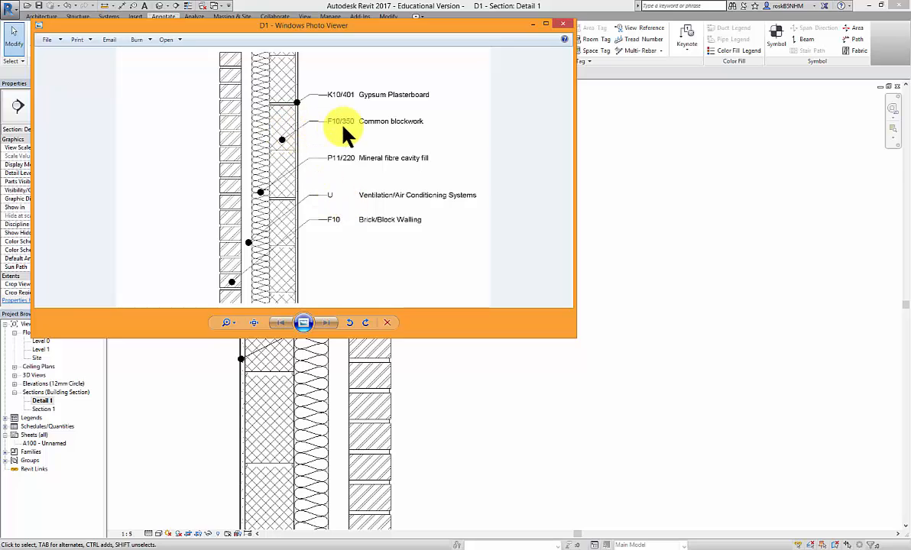
pyautogui.click(459, 411)
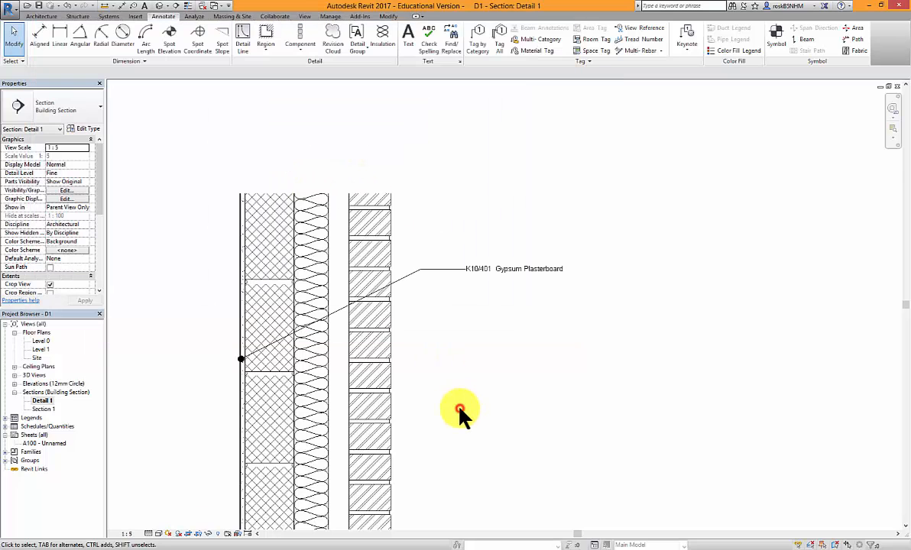
pyautogui.click(687, 48)
pyautogui.click(704, 86)
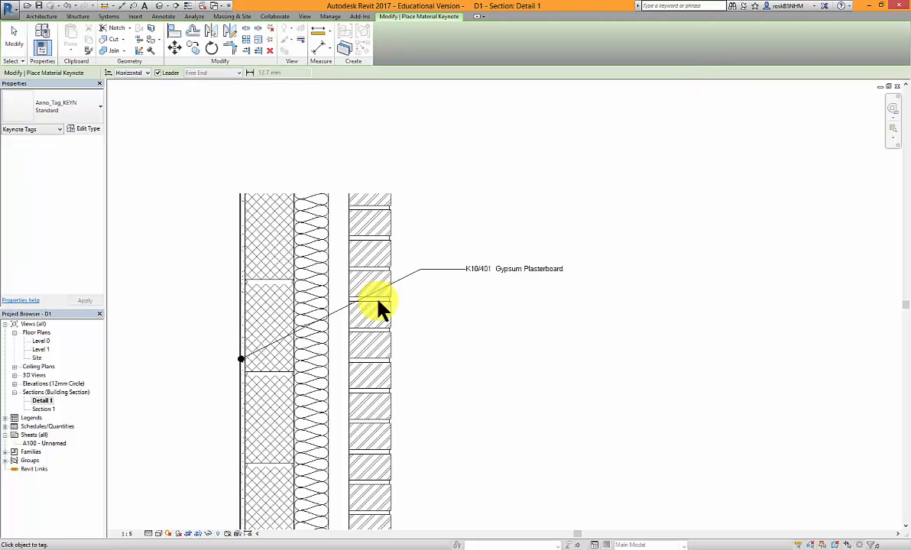
pyautogui.click(266, 408)
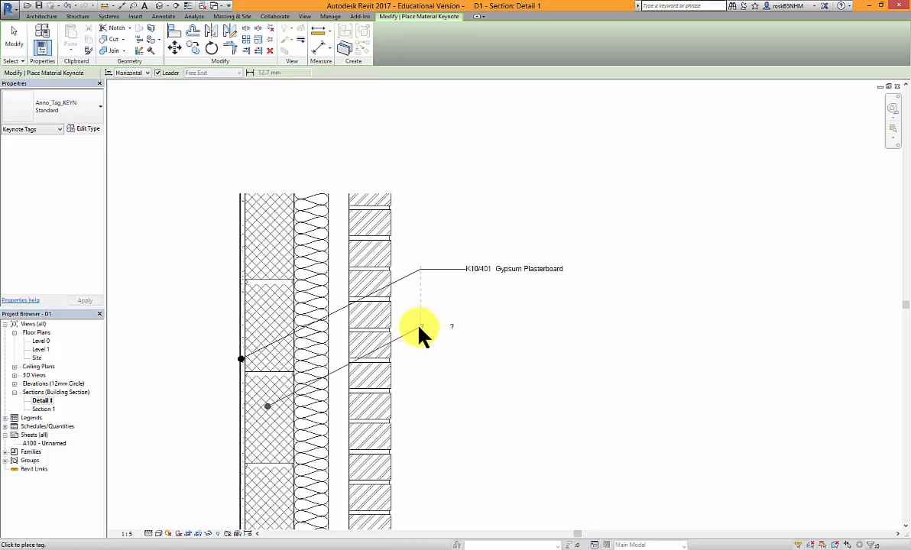
pyautogui.click(421, 329)
pyautogui.click(463, 327)
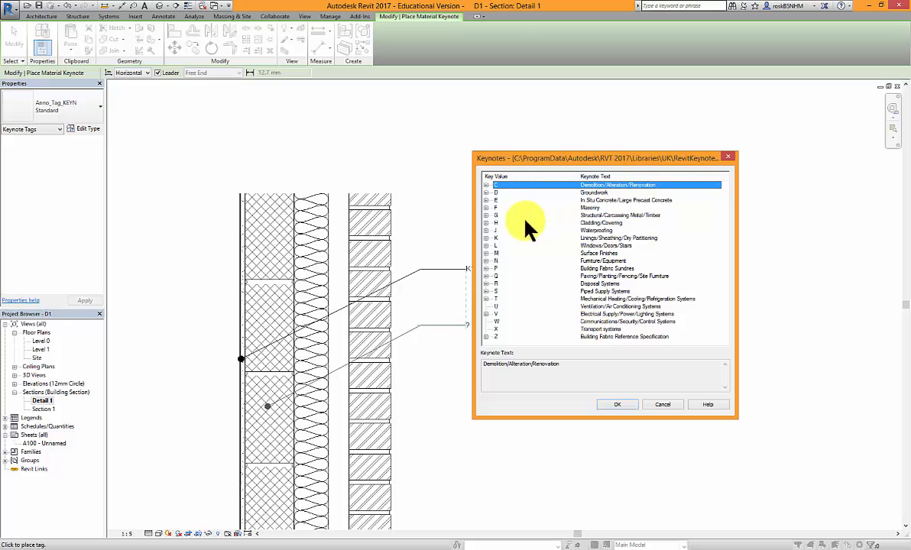
# Assign keynote F10/350 Common blockwork from Masonry, F10 Brick/Block Walling, checking it against the reference image in Windows Photo Viewer
pyautogui.click(661, 549)
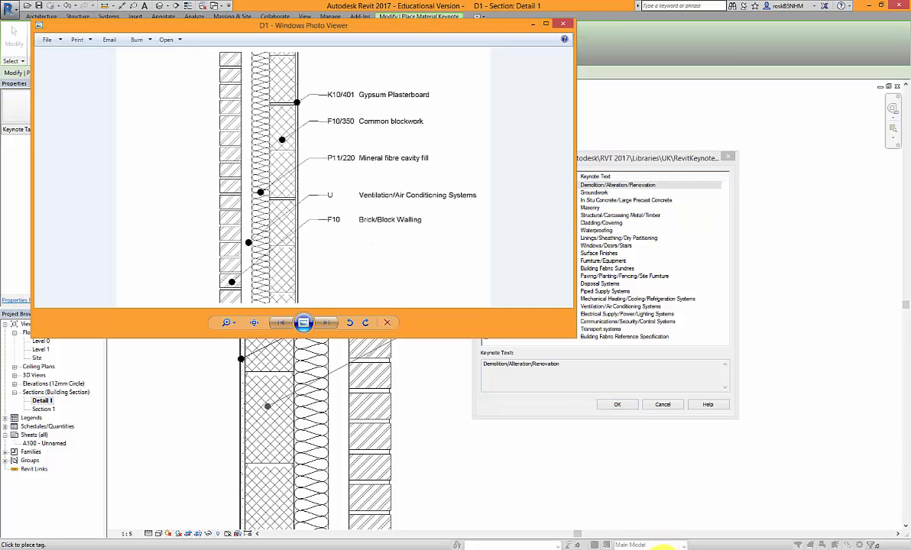
pyautogui.click(662, 547)
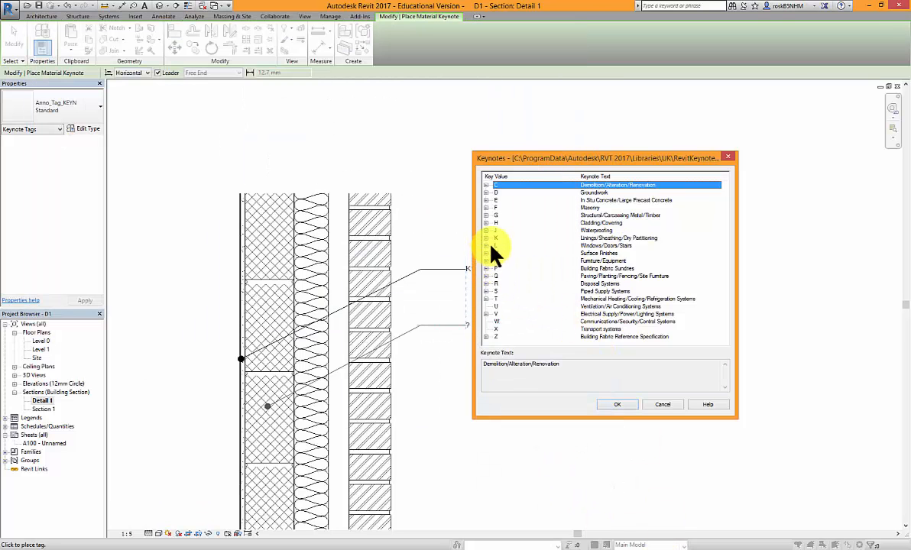
pyautogui.click(486, 207)
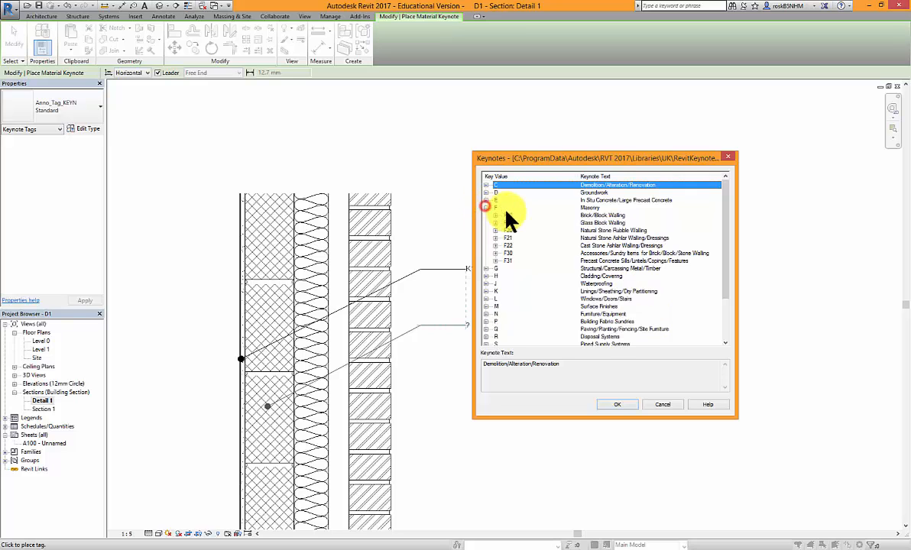
pyautogui.click(506, 215)
pyautogui.click(496, 216)
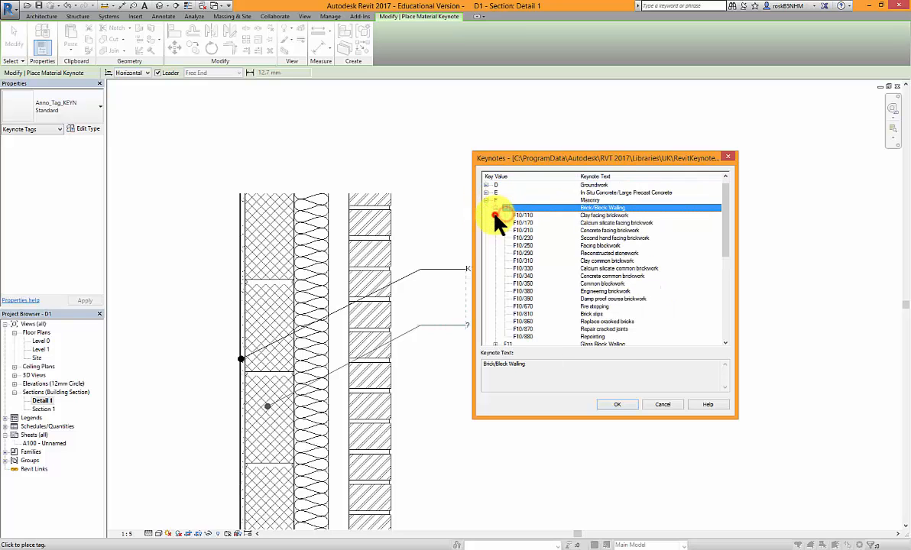
pyautogui.click(530, 283)
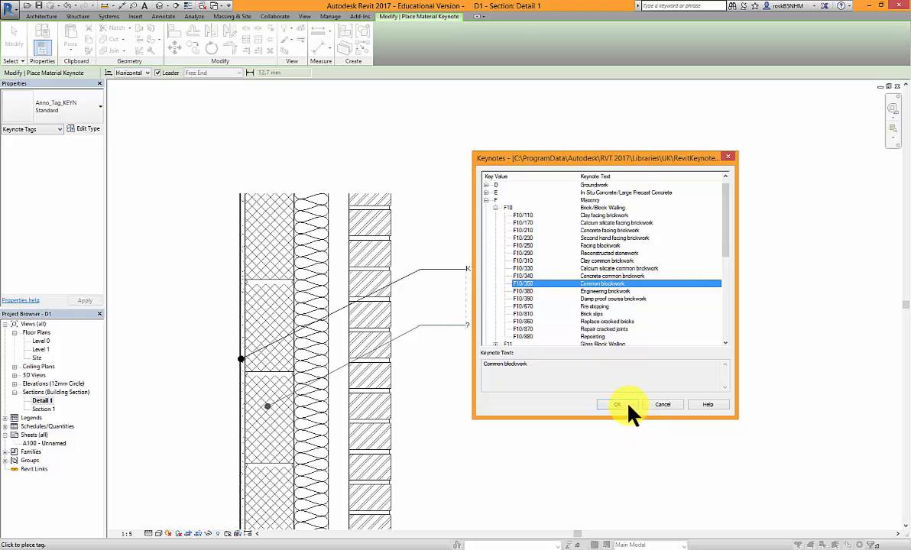
pyautogui.click(620, 406)
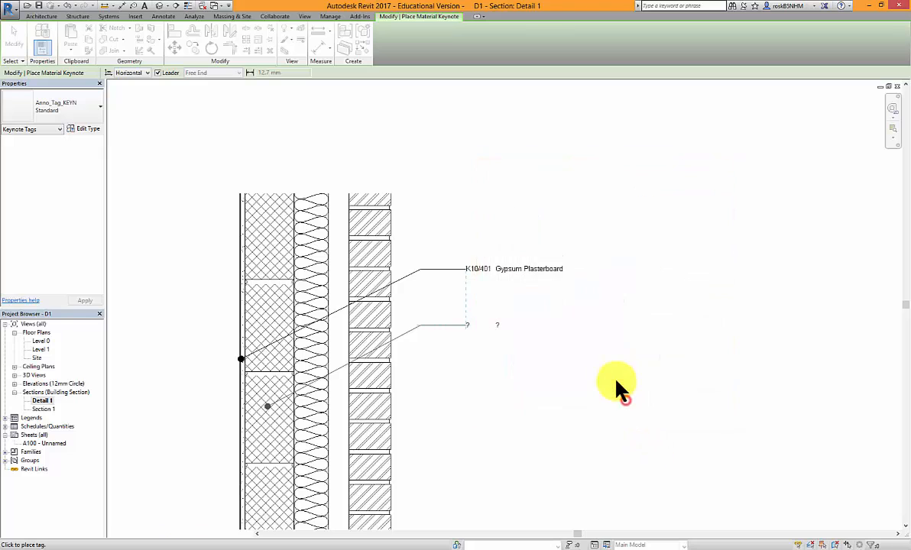
pyautogui.click(542, 369)
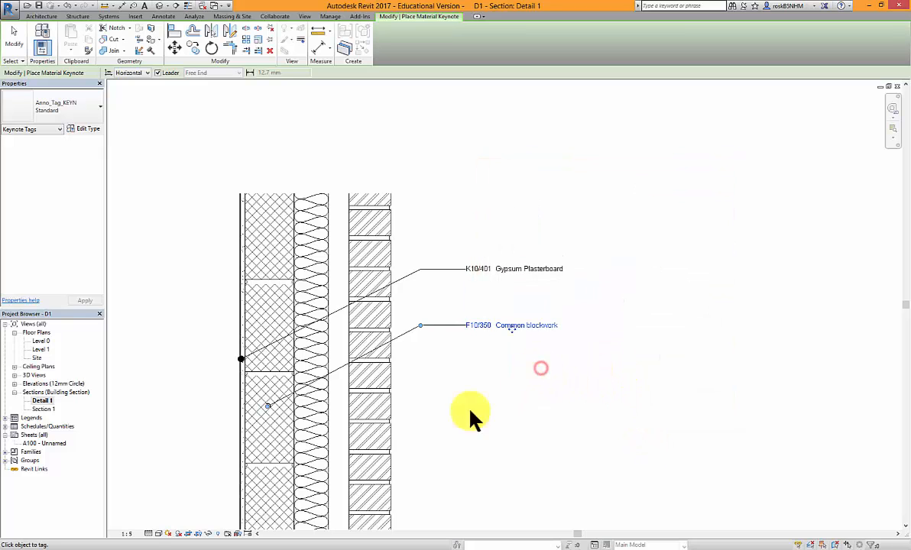
# Tag the insulation layer with keynote P11/220 Mineral fibre cavity fill from Building Fabric Sundries, P11, aligned below the blockwork keynote
pyautogui.click(311, 435)
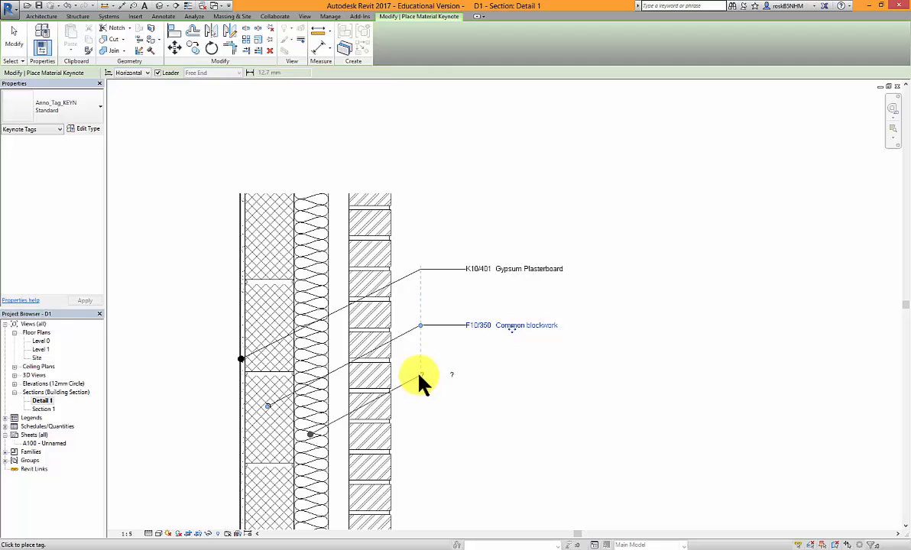
pyautogui.click(420, 378)
pyautogui.click(465, 377)
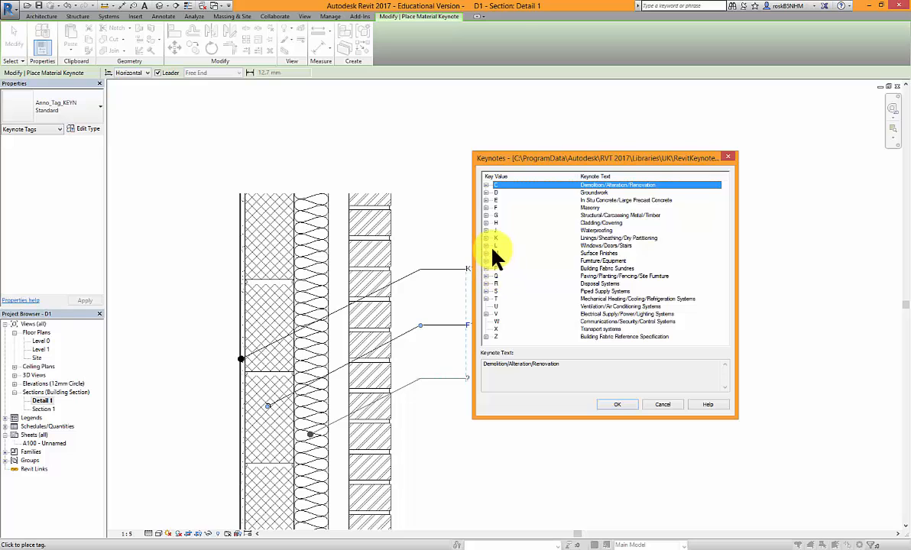
pyautogui.doubleClick(495, 269)
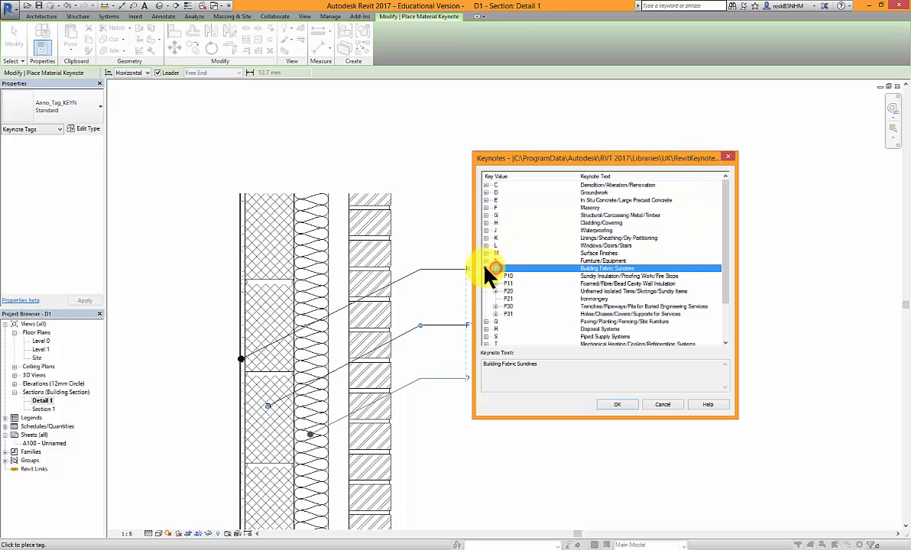
pyautogui.click(495, 282)
pyautogui.click(495, 283)
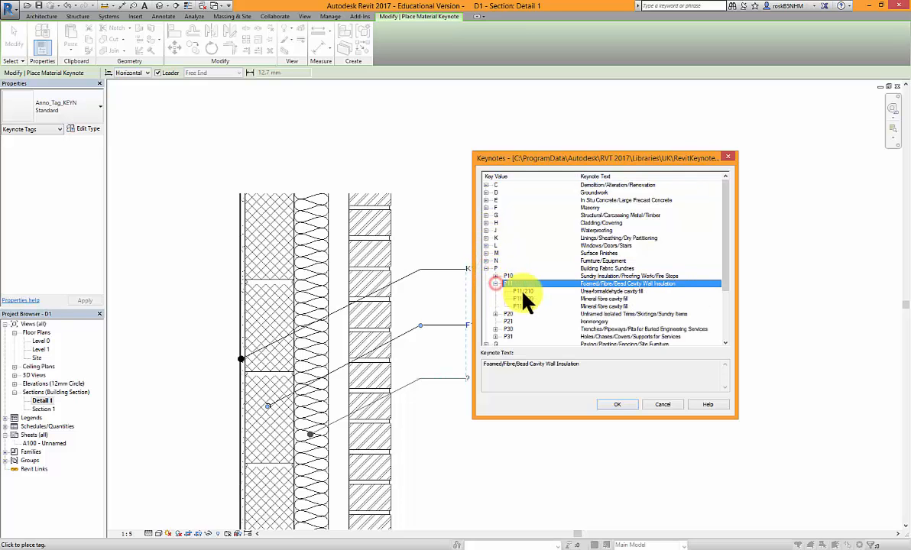
pyautogui.click(524, 299)
pyautogui.click(619, 406)
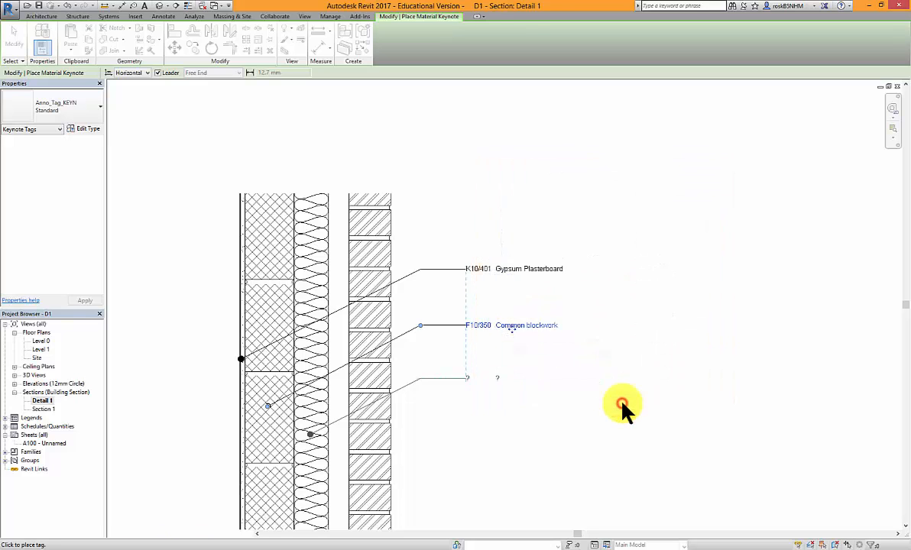
# Tag the air cavity with keynote U Ventilation/Air Conditioning Systems, aligned below the insulation keynote, checking the reference image in Windows Photo Viewer
pyautogui.click(338, 463)
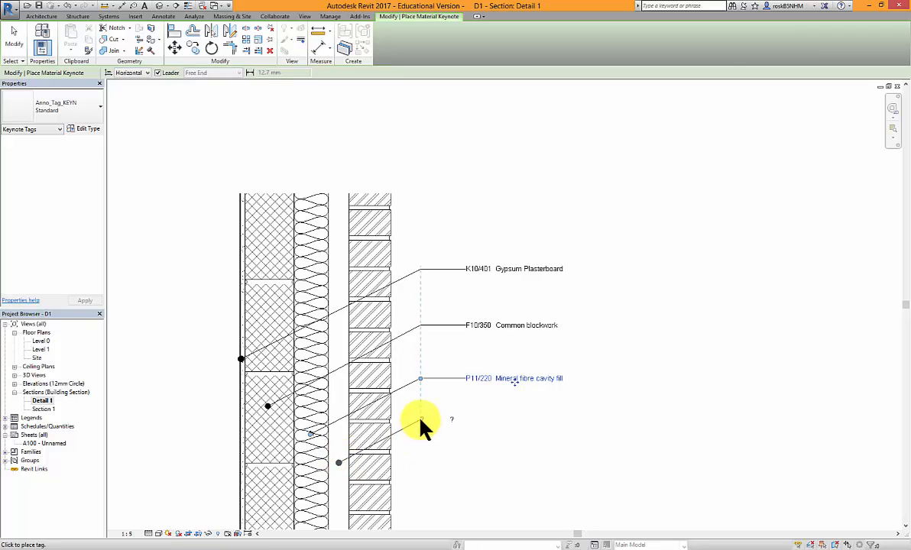
pyautogui.click(420, 420)
pyautogui.click(466, 420)
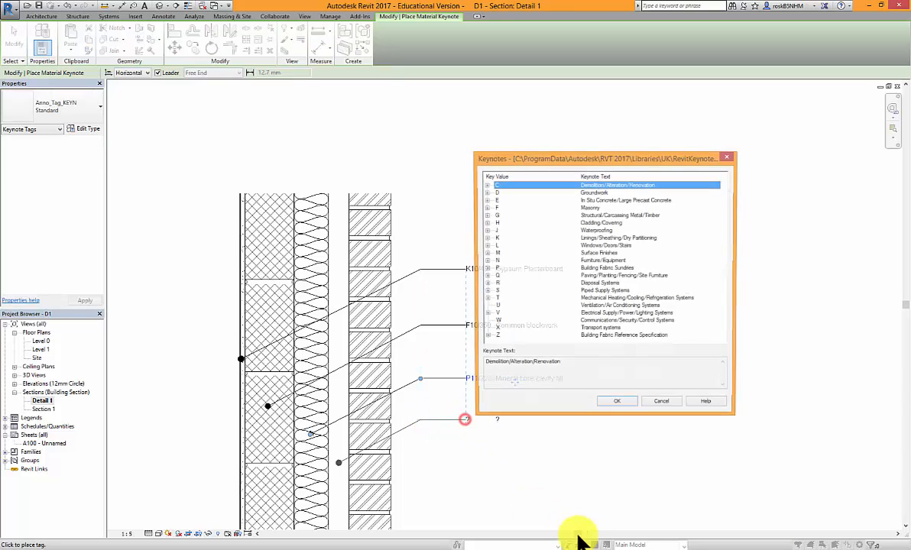
pyautogui.click(650, 549)
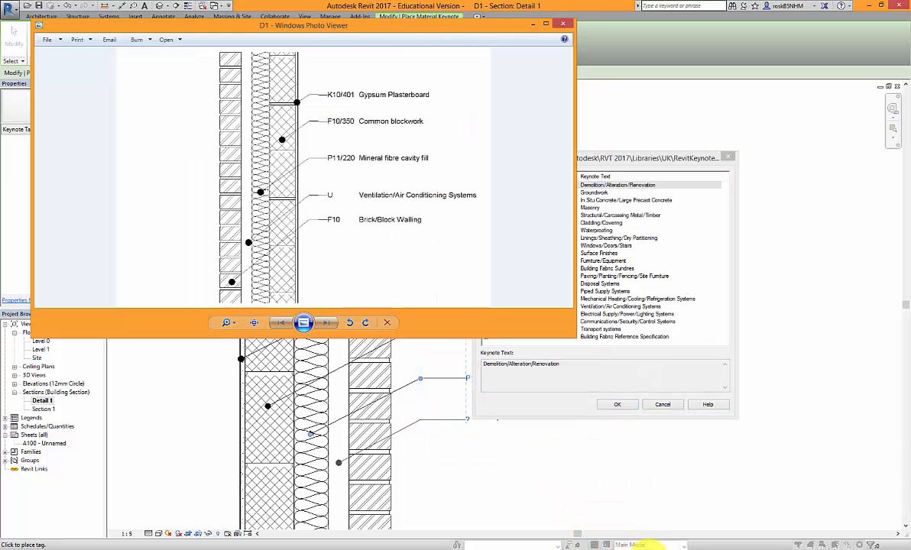
pyautogui.click(648, 549)
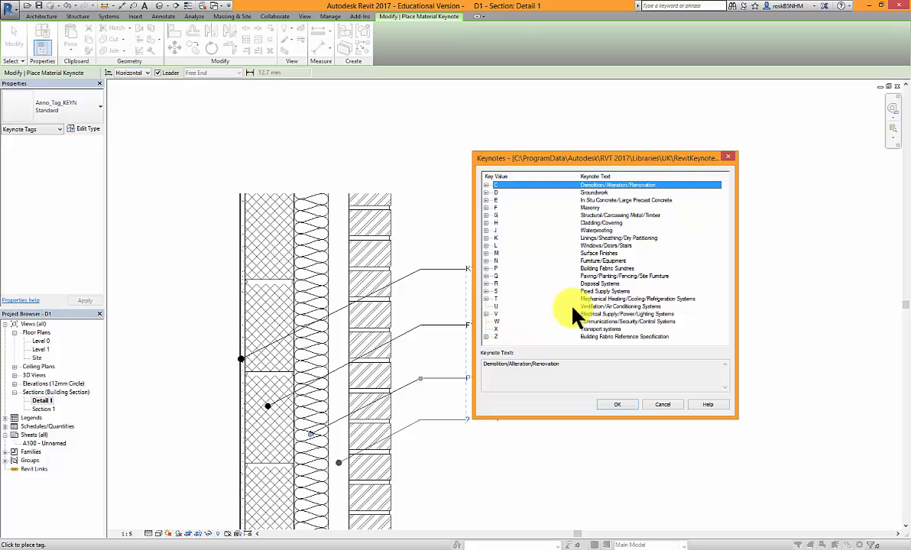
pyautogui.click(575, 308)
pyautogui.click(621, 405)
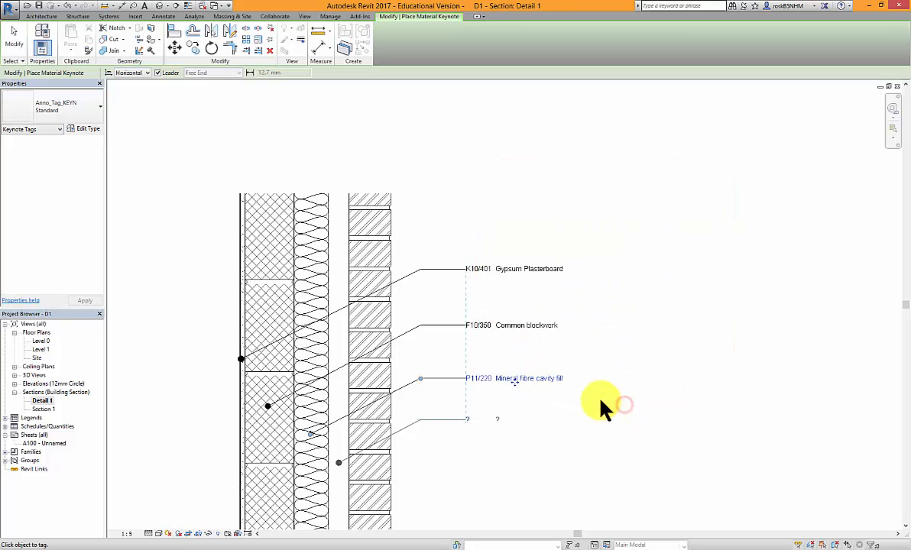
# Place a material keynote with its leader on the outer brickwork, aligned below the air cavity keynote
pyautogui.scroll(-2, 498, 315)
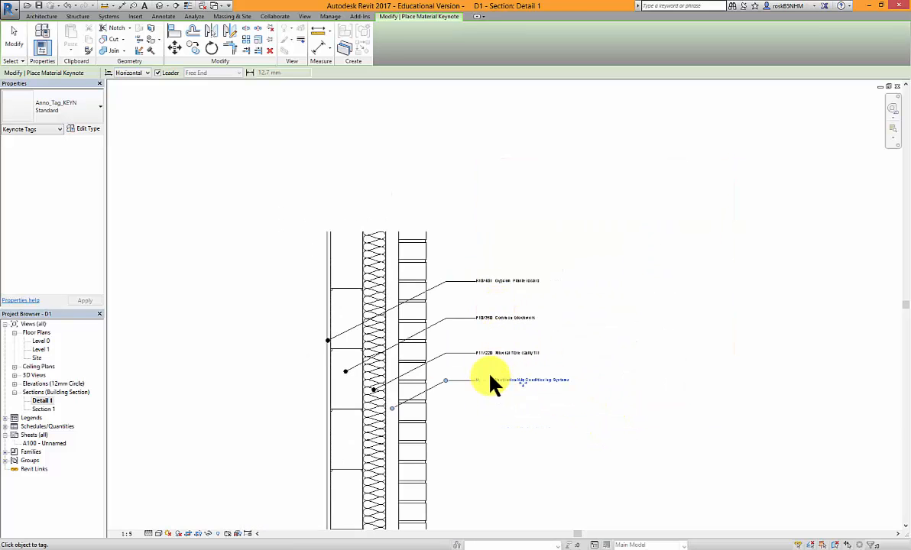
pyautogui.click(413, 433)
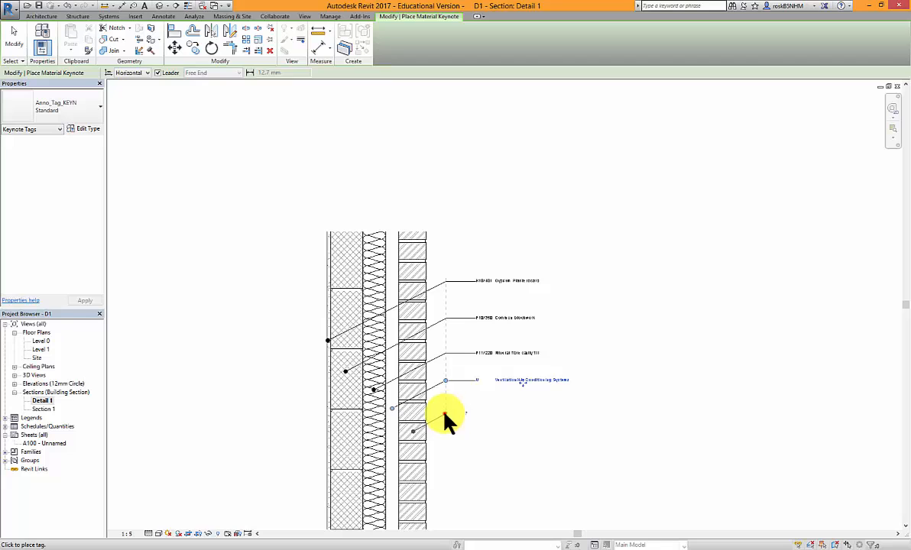
pyautogui.click(446, 415)
pyautogui.click(475, 414)
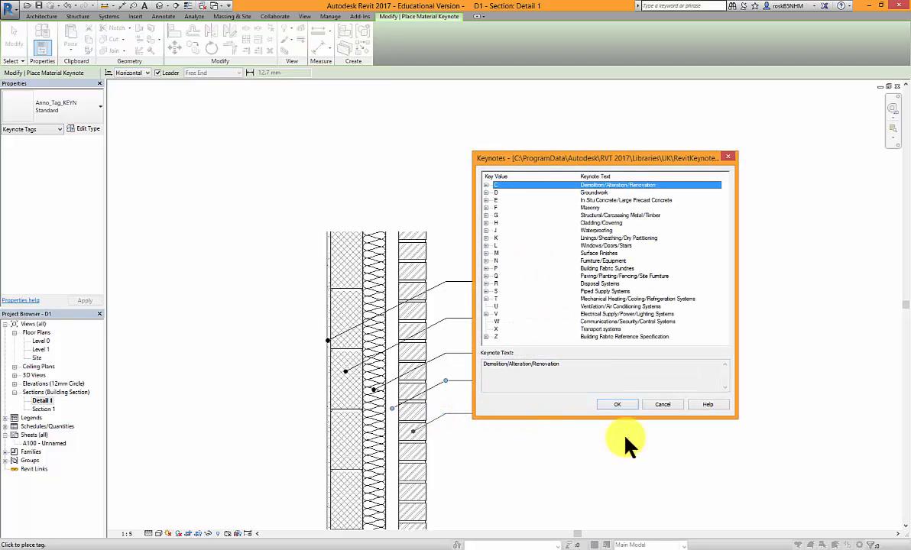
# Assign keynote F10/110 Clay facing brickwork from Masonry, F10 Brick/Block Walling to the outer brickwork, checking the reference image in Windows Photo Viewer, and finish keynoting
pyautogui.click(657, 549)
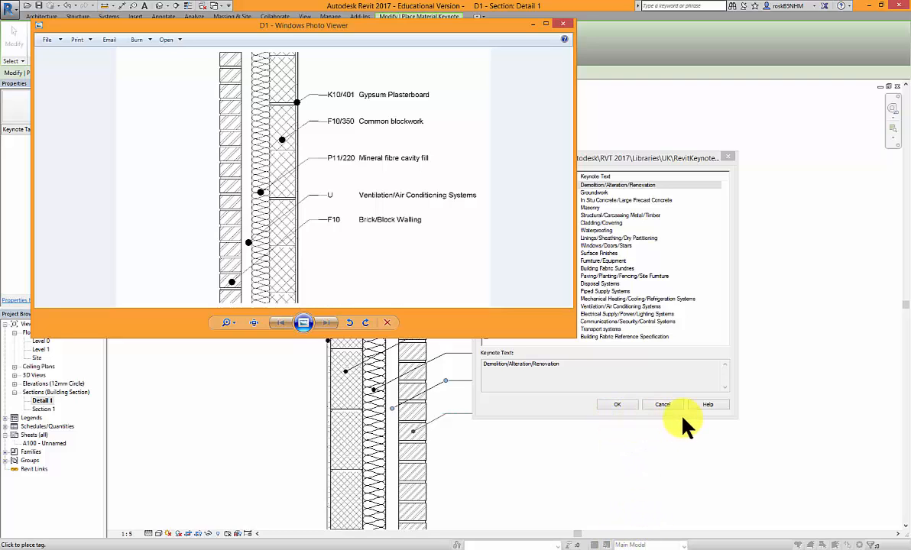
pyautogui.click(582, 407)
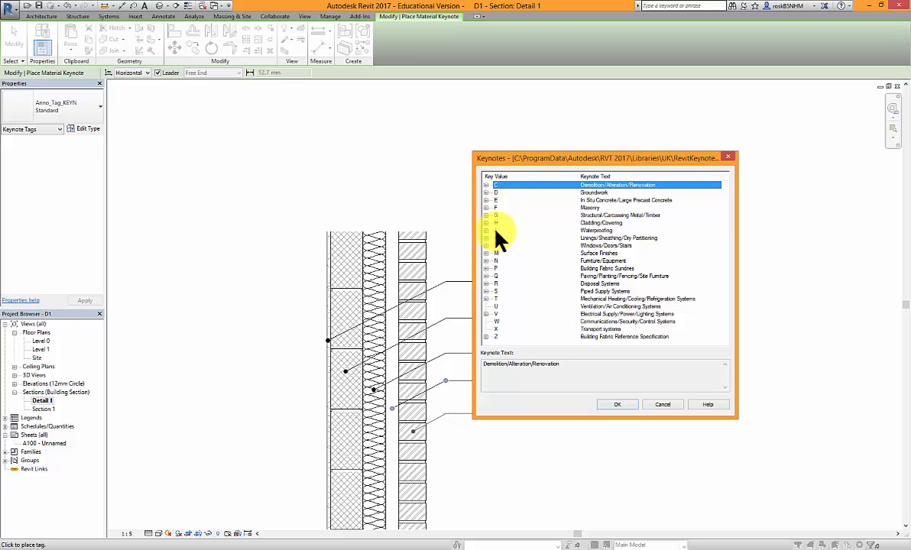
pyautogui.click(490, 200)
pyautogui.click(486, 208)
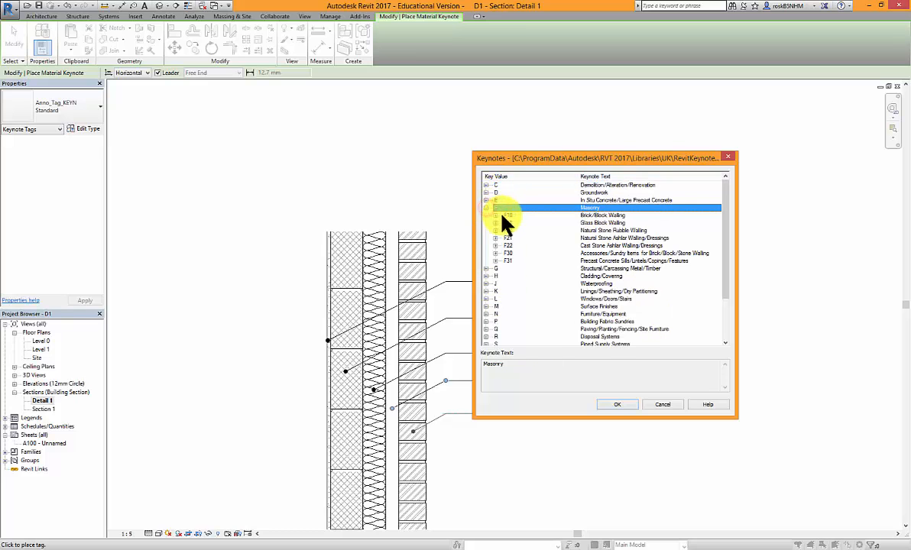
pyautogui.click(506, 215)
pyautogui.click(495, 216)
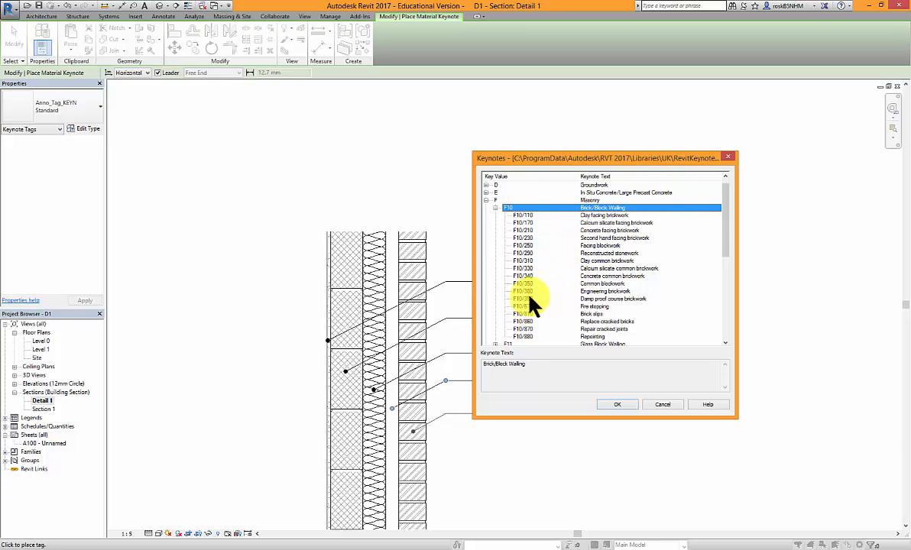
pyautogui.click(529, 216)
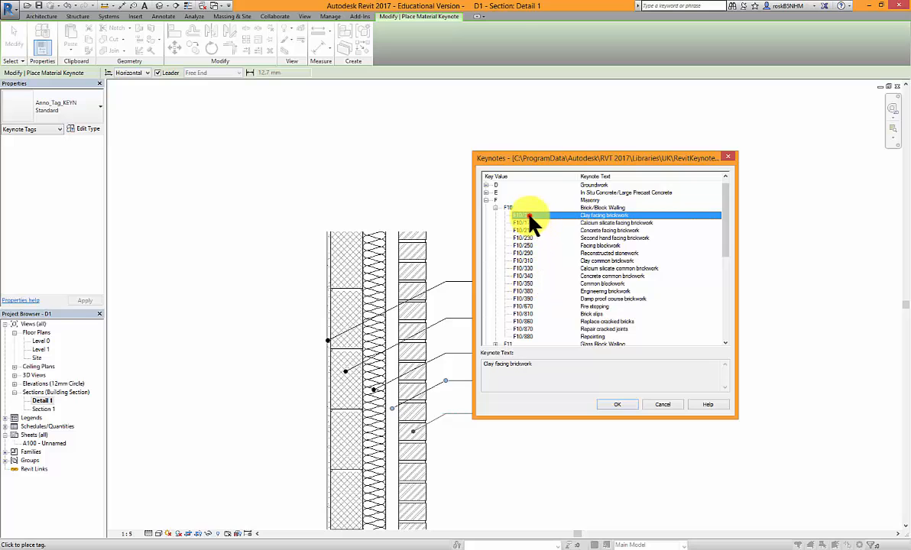
pyautogui.click(617, 405)
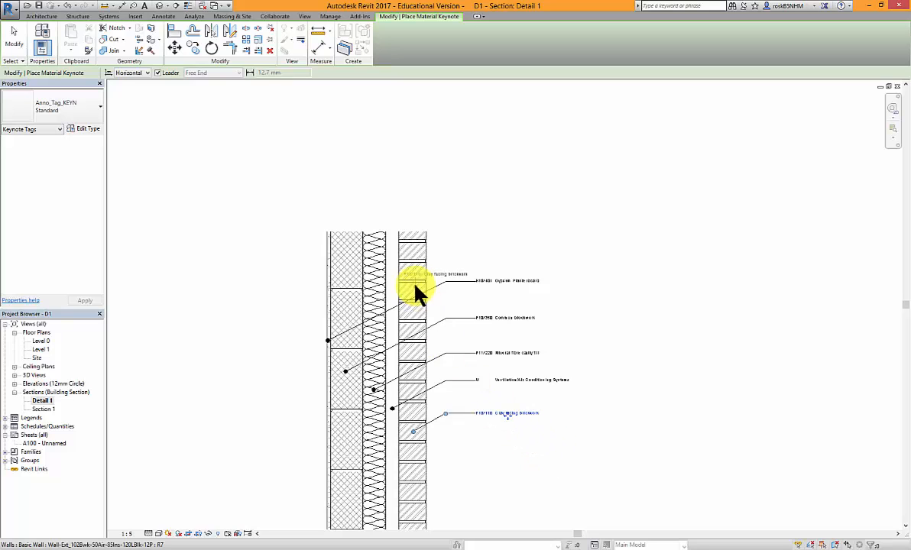
pyautogui.scroll(-2, 455, 414)
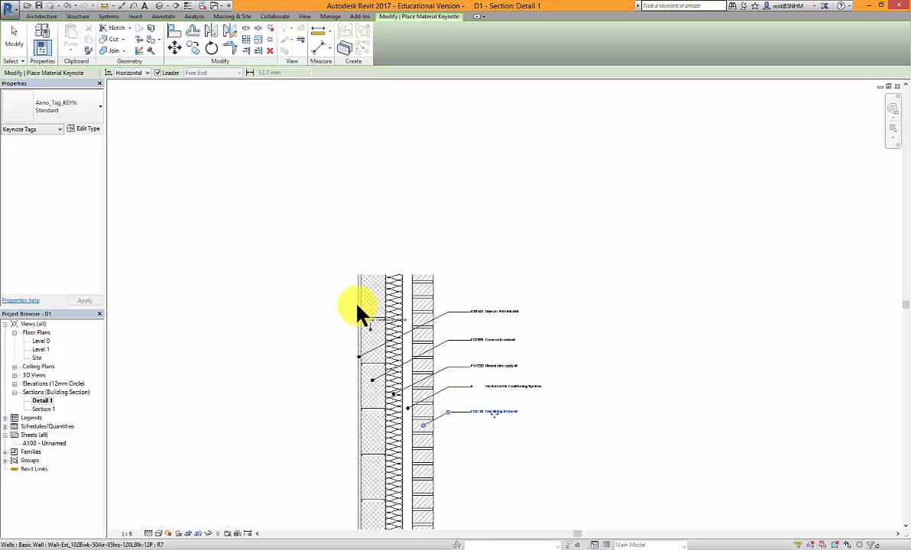
pyautogui.scroll(-3, 358, 307)
pyautogui.scroll(3, 409, 413)
pyautogui.scroll(-2, 430, 410)
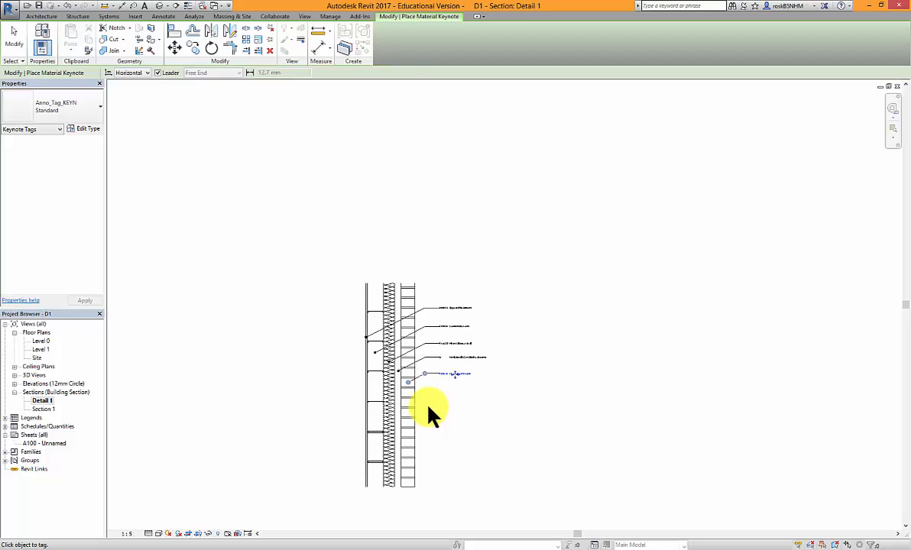
pyautogui.press('Escape')
pyautogui.press('Escape')
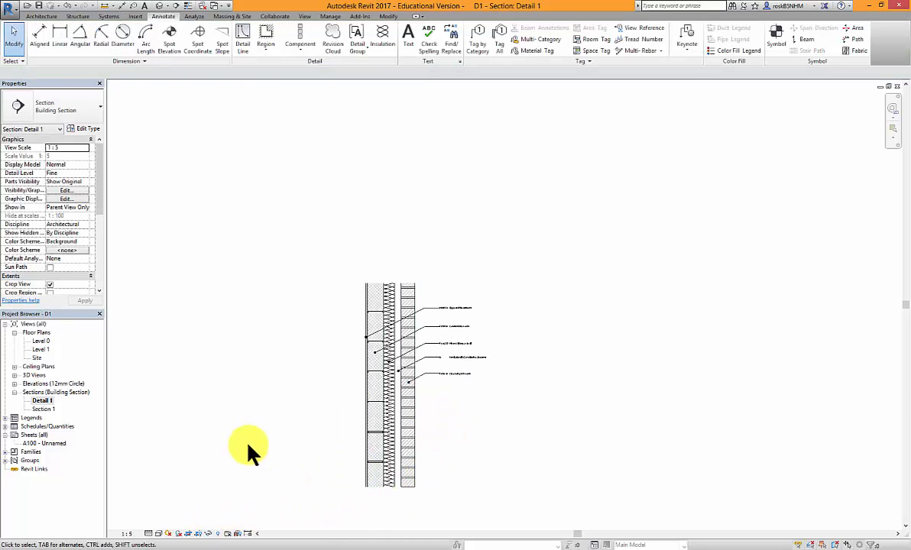
# Open sheet A100 - Unnamed and check which types are available for its title block
pyautogui.click(40, 444)
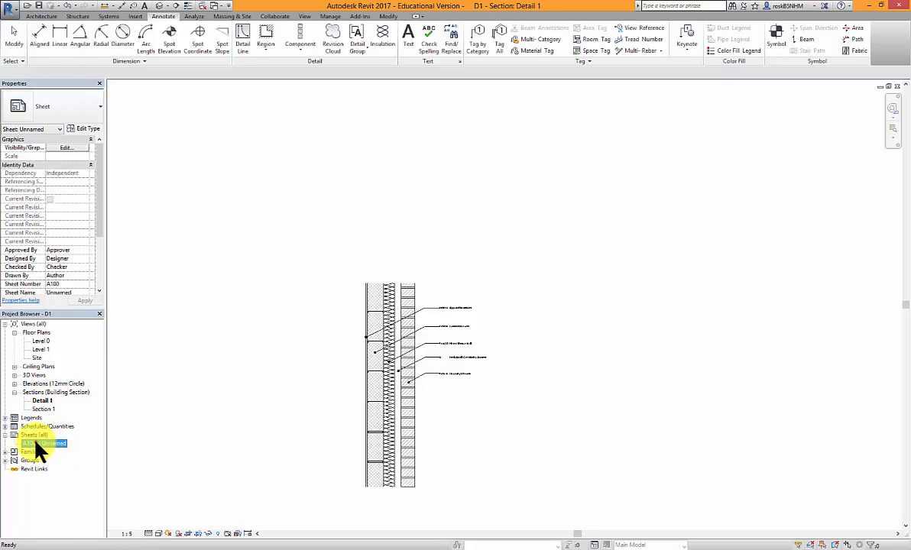
pyautogui.doubleClick(42, 445)
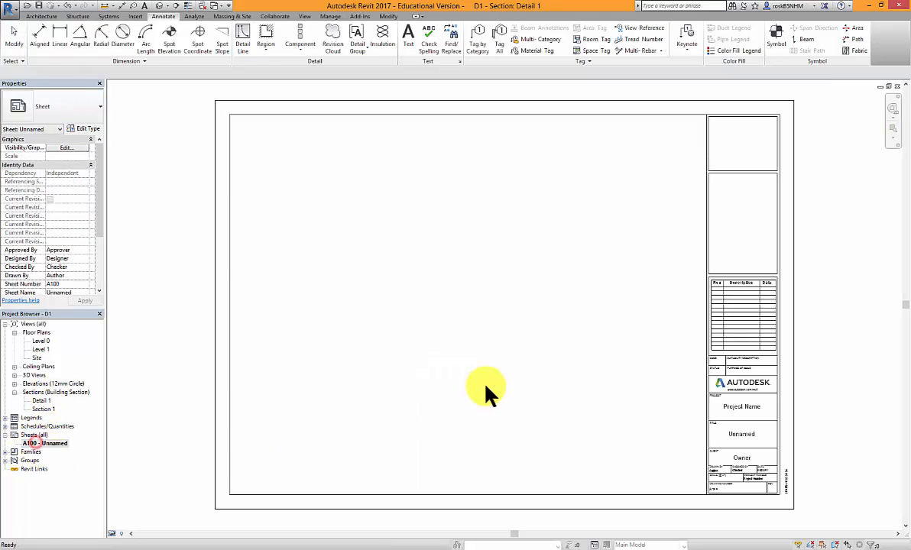
pyautogui.click(230, 444)
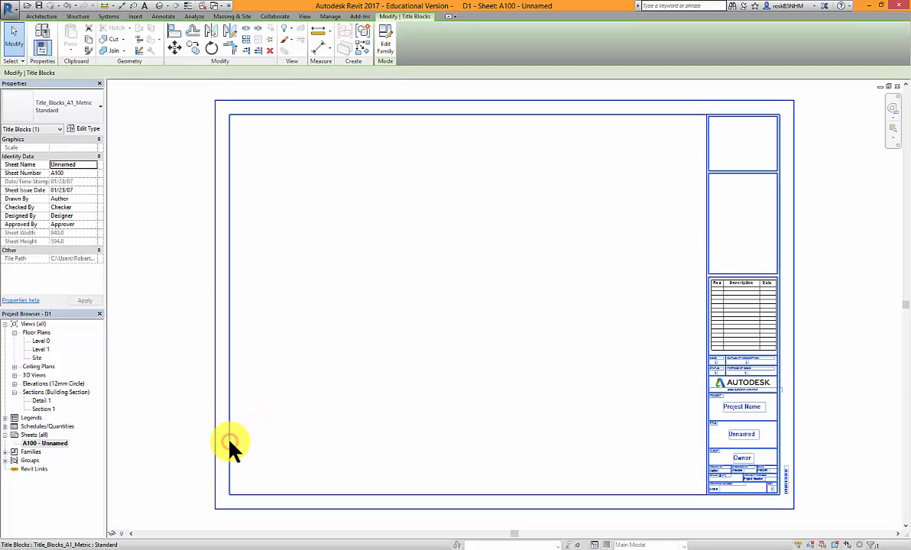
pyautogui.click(95, 114)
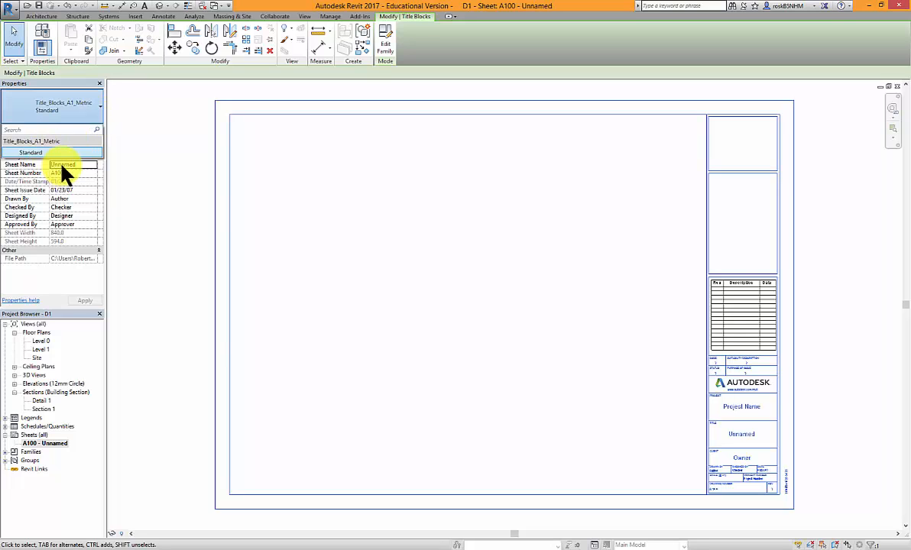
pyautogui.click(169, 164)
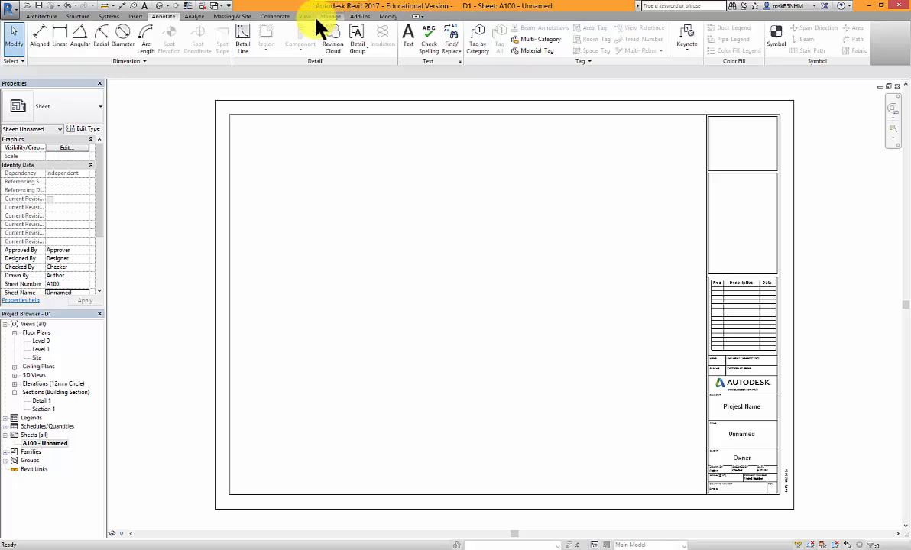
# Load the Title_Blocks_A2_Metric, Title_Blocks_A3_Metric and Title_Blocks_A4_Metric families from the UK library's Titleblocks folder
pyautogui.click(134, 16)
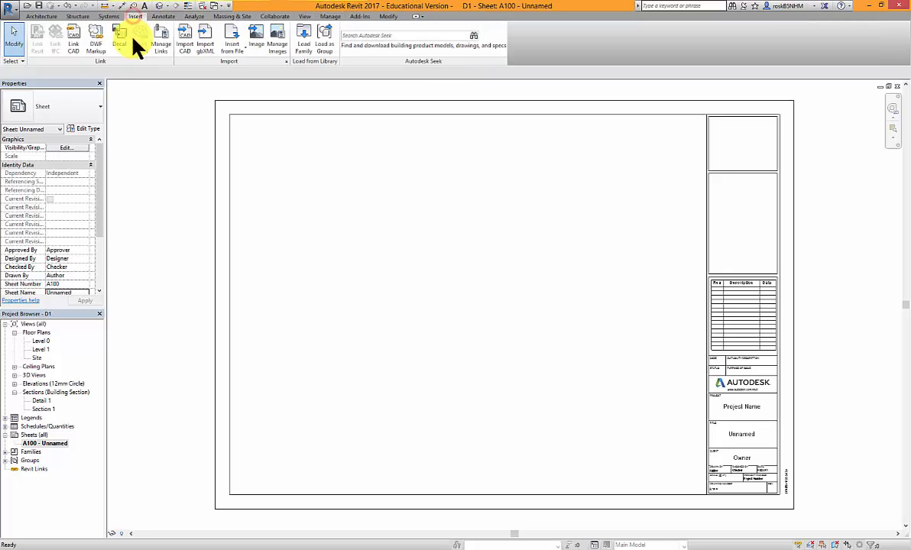
pyautogui.click(304, 52)
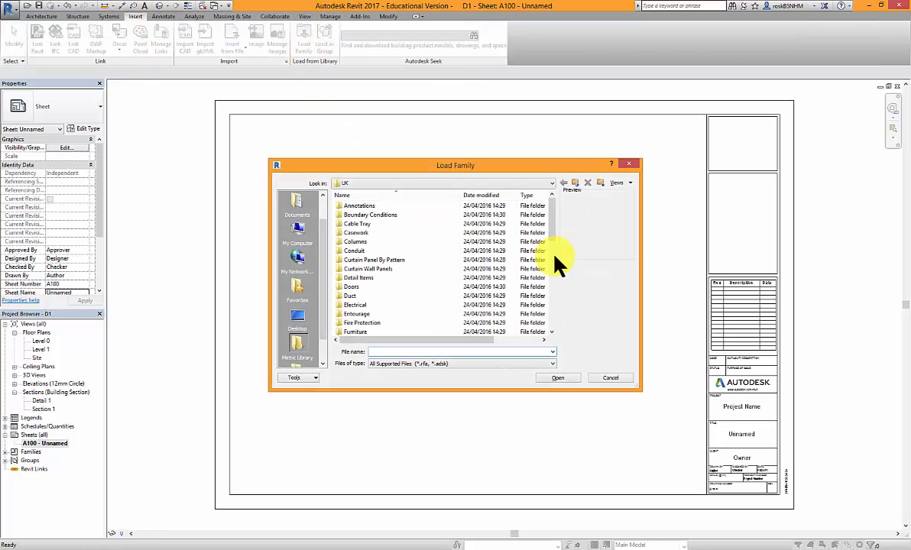
pyautogui.moveTo(551, 203); pyautogui.dragTo(539, 328)
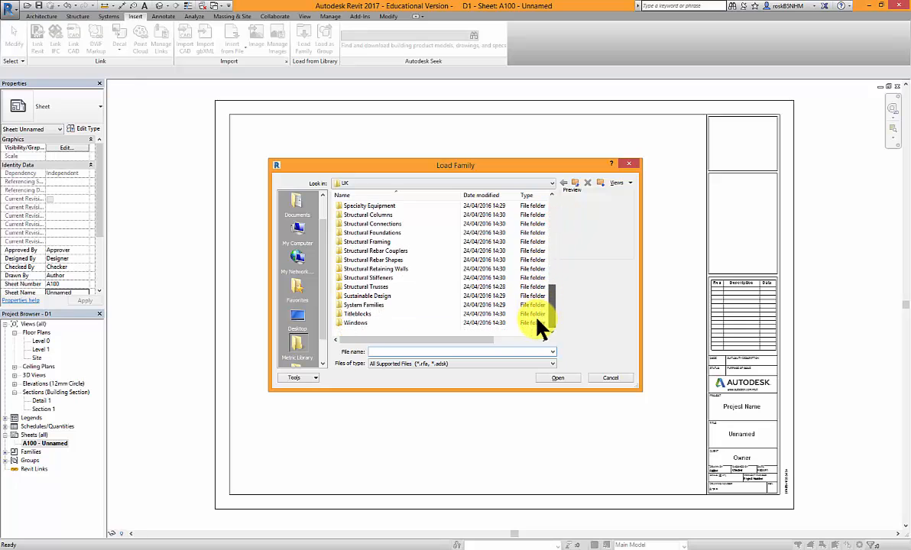
pyautogui.doubleClick(358, 313)
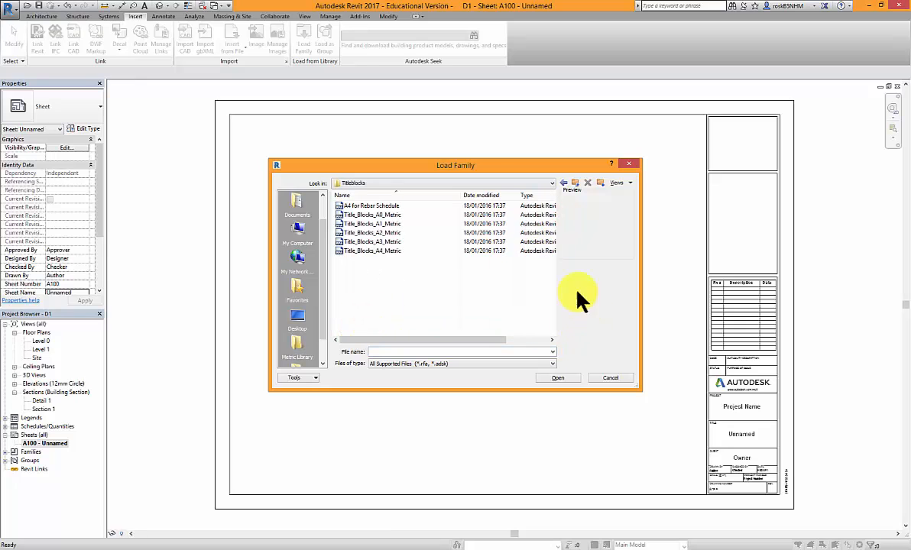
pyautogui.click(382, 232)
pyautogui.keyDown('shift'); pyautogui.click(382, 251); pyautogui.keyUp('shift')
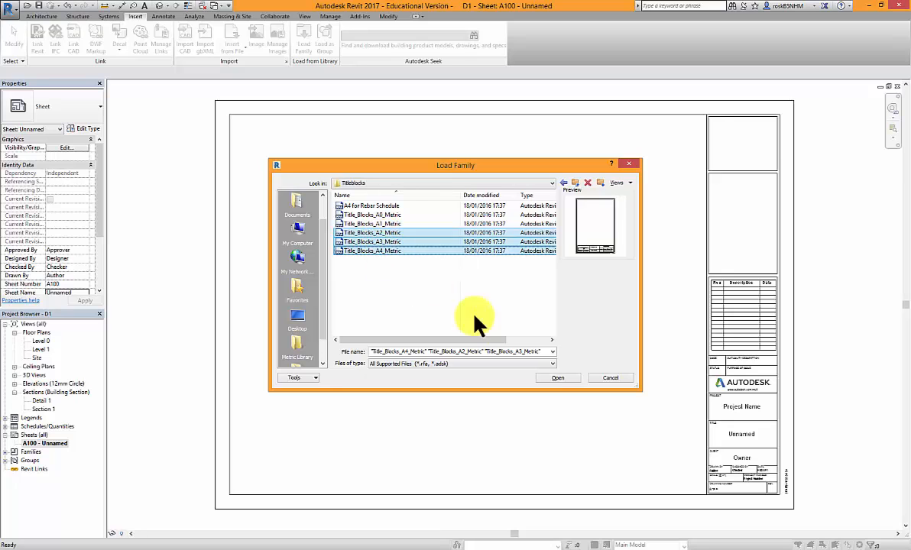
pyautogui.click(559, 379)
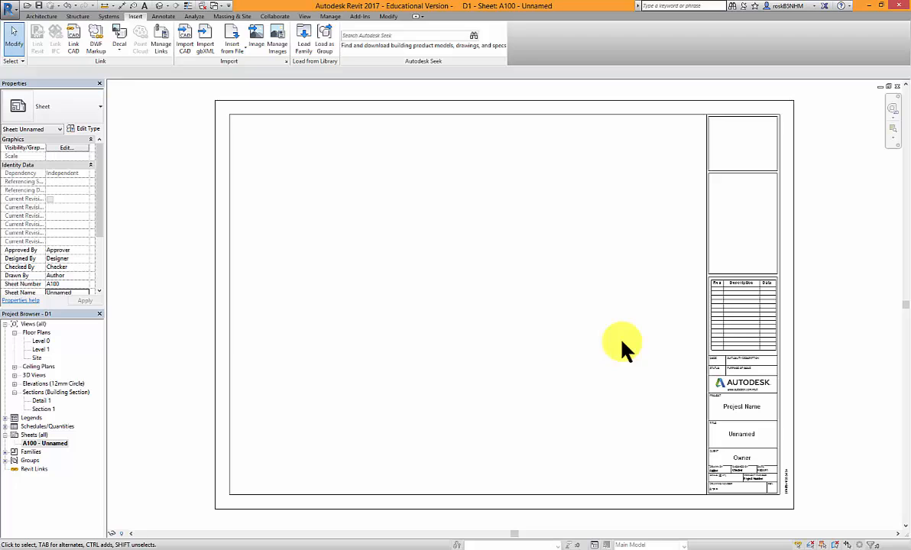
# Change the sheet's title block to the Standard type of Title_Blocks_A3_Metric
pyautogui.click(686, 509)
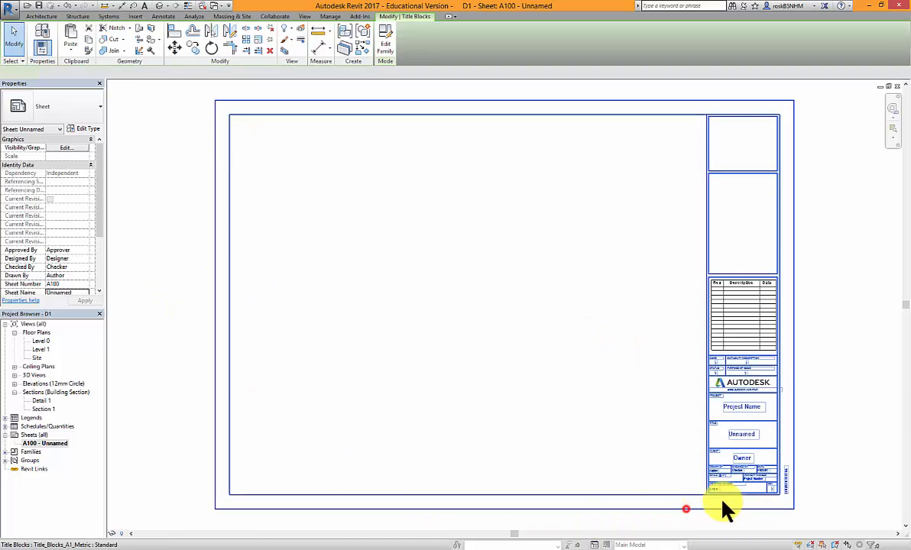
pyautogui.click(95, 112)
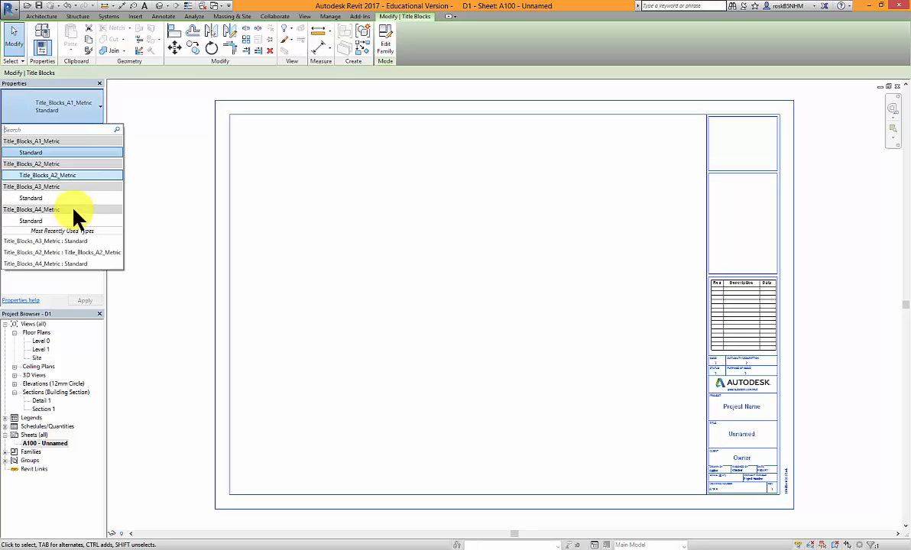
pyautogui.click(30, 199)
pyautogui.click(634, 402)
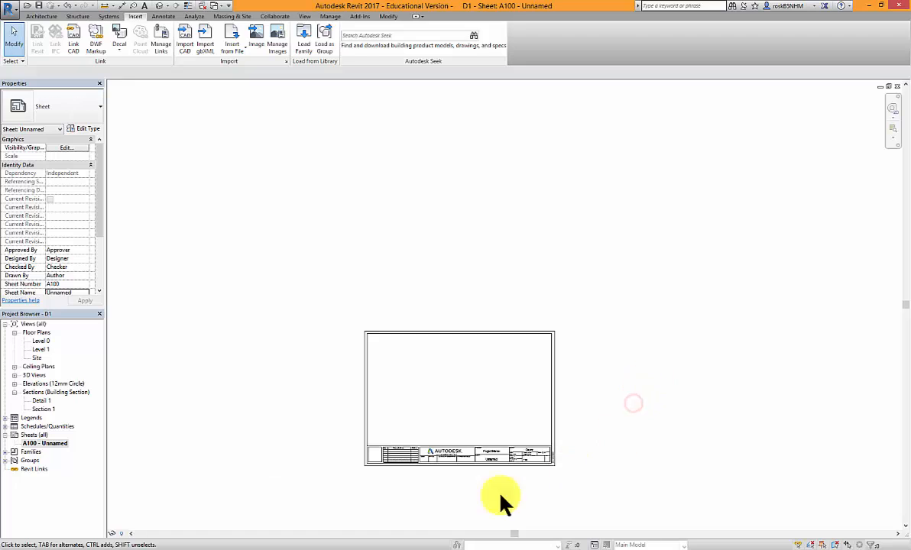
pyautogui.scroll(5, 497, 489)
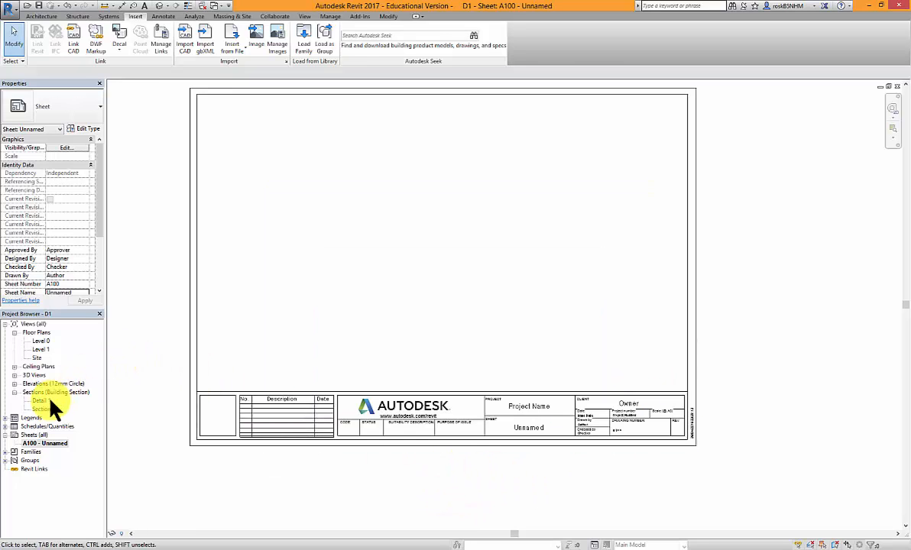
# Place the Section 1 view on the left part of the sheet and the Detail 1 view to its right, within the upper sheet border
pyautogui.moveTo(39, 405); pyautogui.dragTo(308, 256)
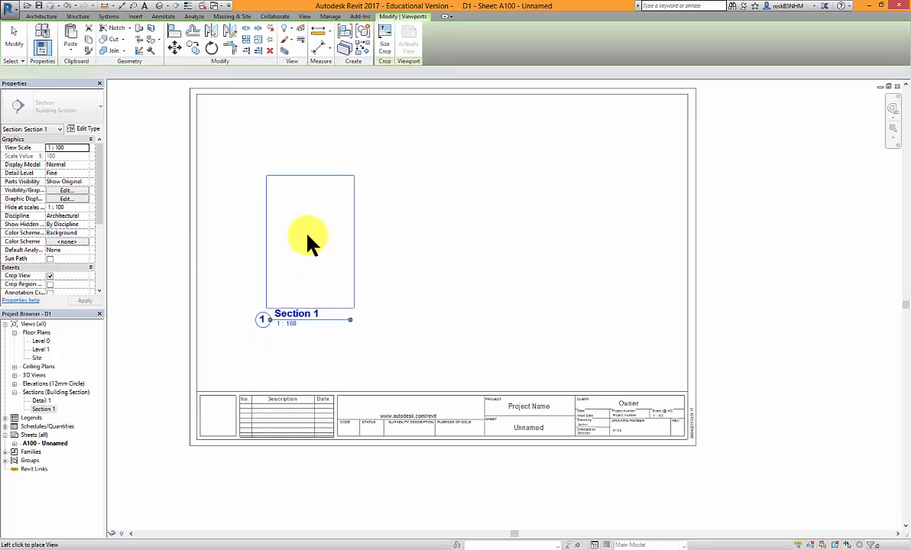
pyautogui.click(312, 237)
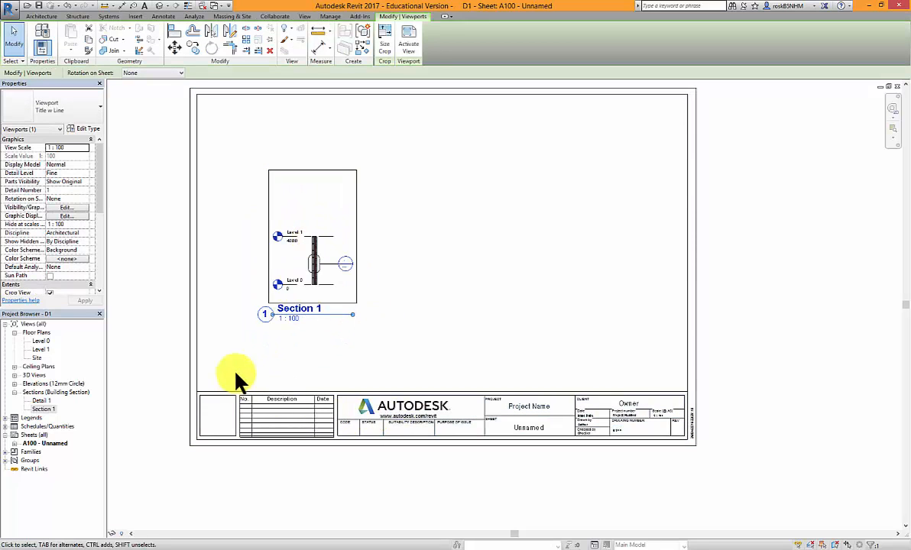
pyautogui.moveTo(44, 402); pyautogui.dragTo(535, 256)
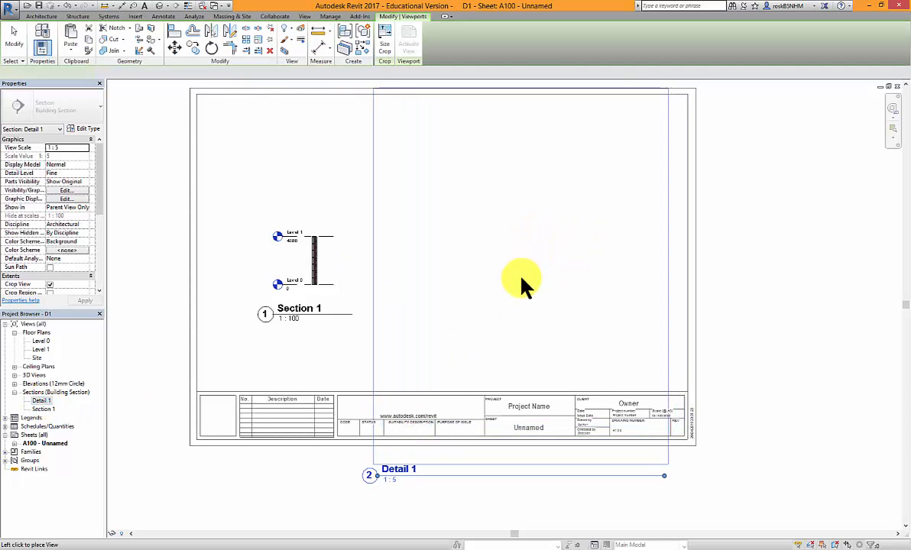
pyautogui.click(526, 267)
pyautogui.scroll(-2, 535, 301)
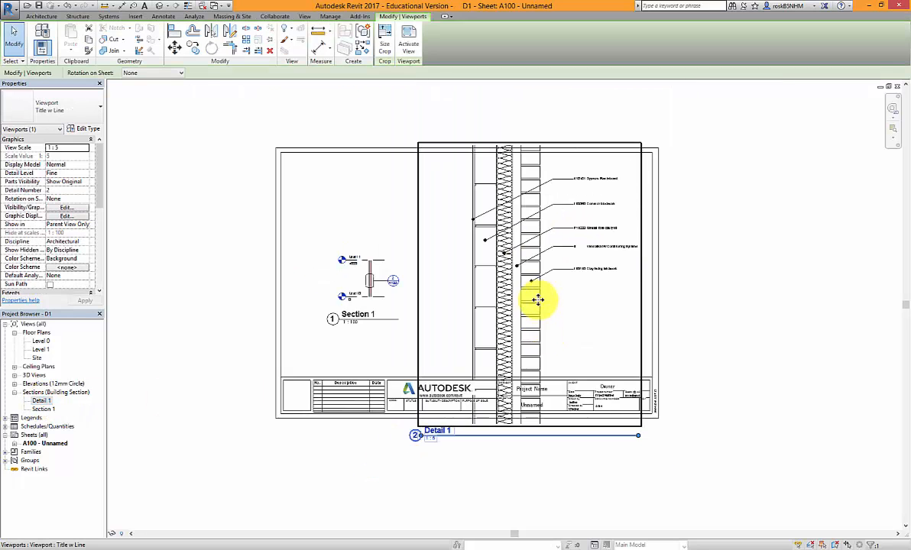
pyautogui.moveTo(525, 301); pyautogui.dragTo(514, 321)
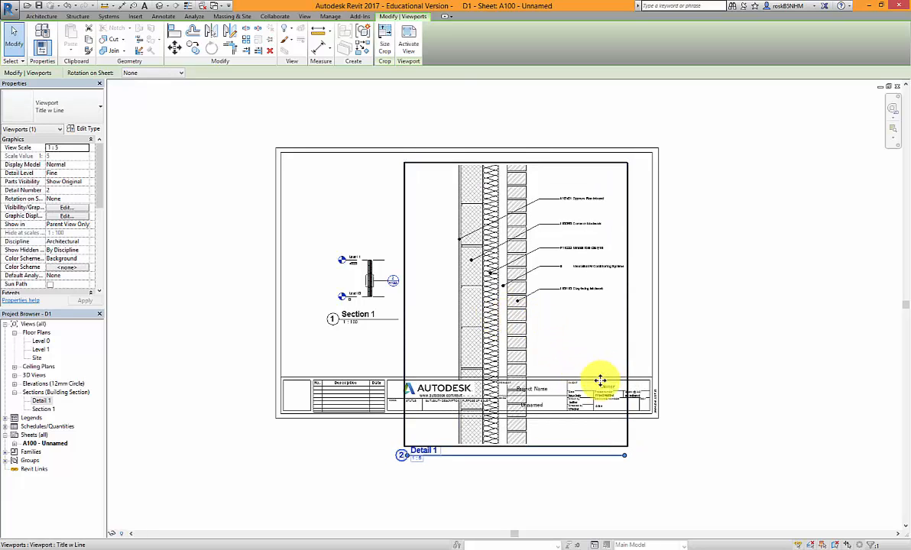
# Activate the Detail 1 viewport, show its crop region and raise the crop's lower edge above the title block
pyautogui.click(417, 52)
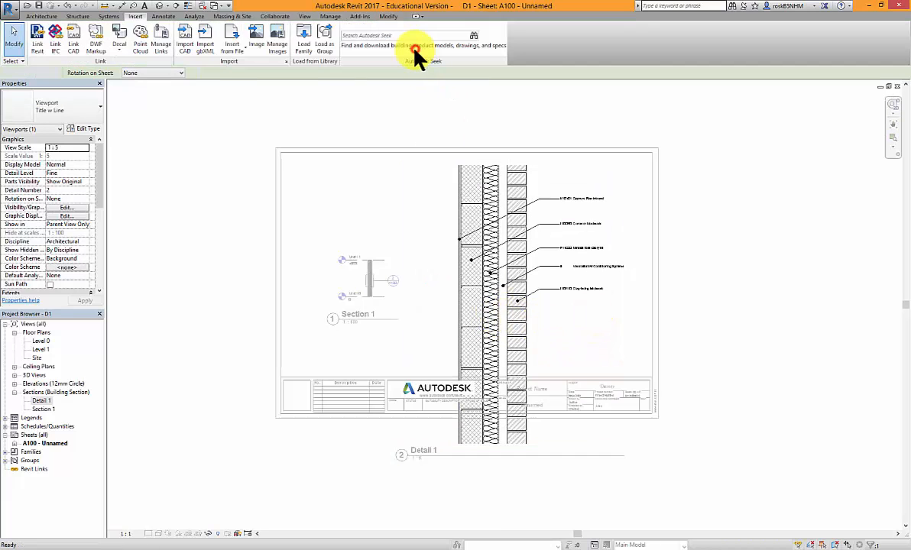
pyautogui.click(200, 534)
pyautogui.click(451, 443)
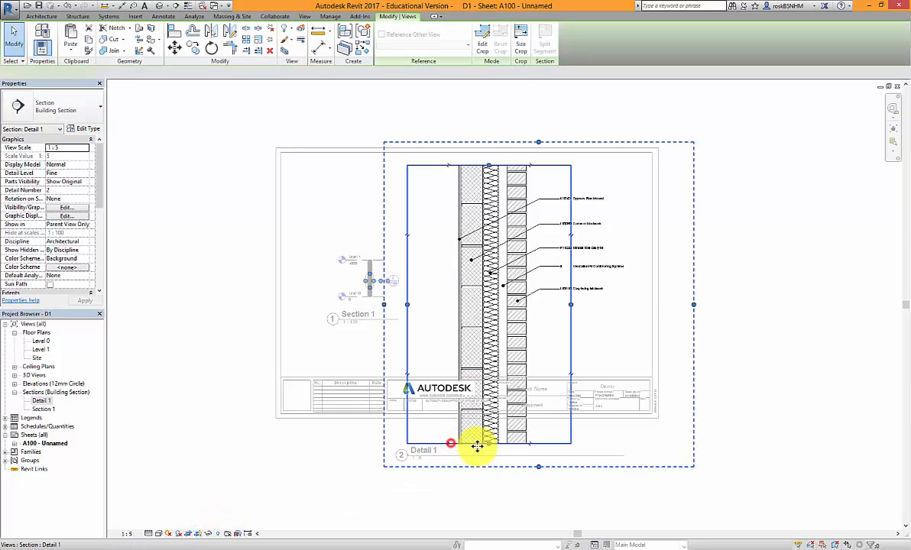
pyautogui.moveTo(491, 445); pyautogui.dragTo(496, 357)
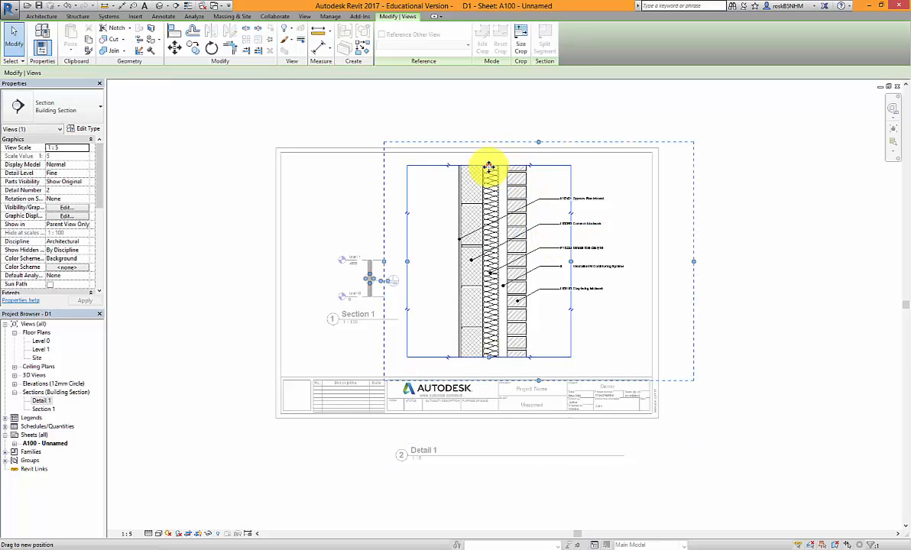
# Tighten the Detail 1 crop and annotation crop on all sides so they fit inside the sheet border around the wall and keynotes
pyautogui.moveTo(489, 167); pyautogui.dragTo(489, 168)
pyautogui.moveTo(539, 142); pyautogui.dragTo(533, 156)
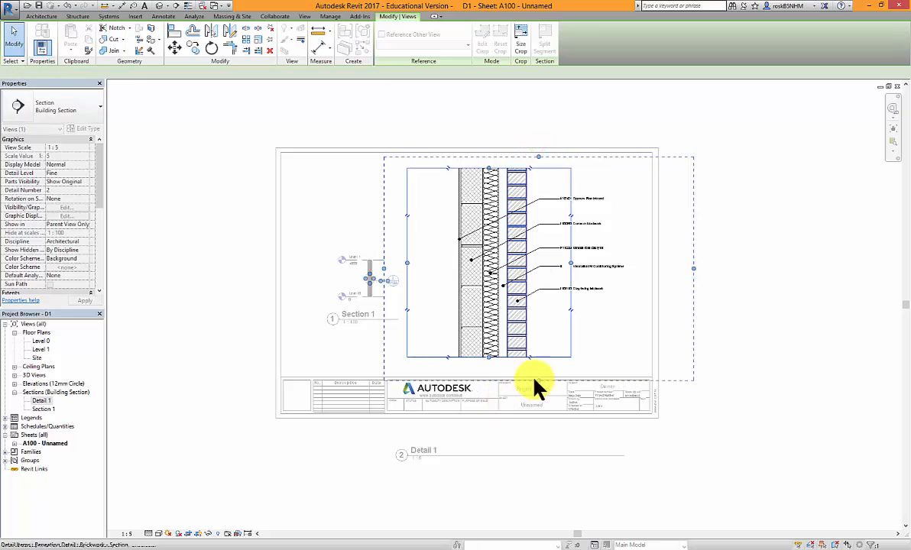
pyautogui.moveTo(534, 380); pyautogui.dragTo(535, 373)
pyautogui.moveTo(693, 265)
pyautogui.mouseDown()
pyautogui.moveTo(626, 275)
pyautogui.moveTo(649, 292)
pyautogui.mouseUp()
pyautogui.moveTo(408, 262); pyautogui.dragTo(426, 263)
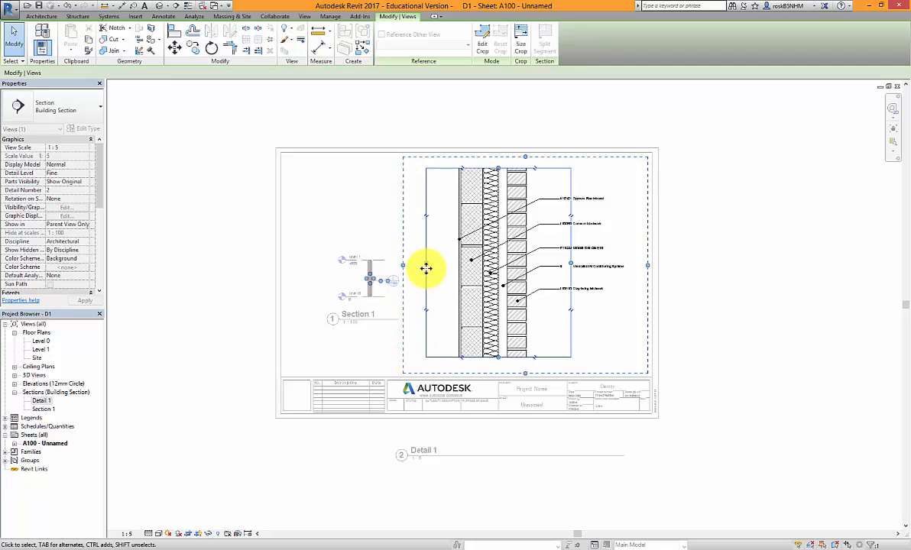
pyautogui.moveTo(562, 262); pyautogui.dragTo(562, 262)
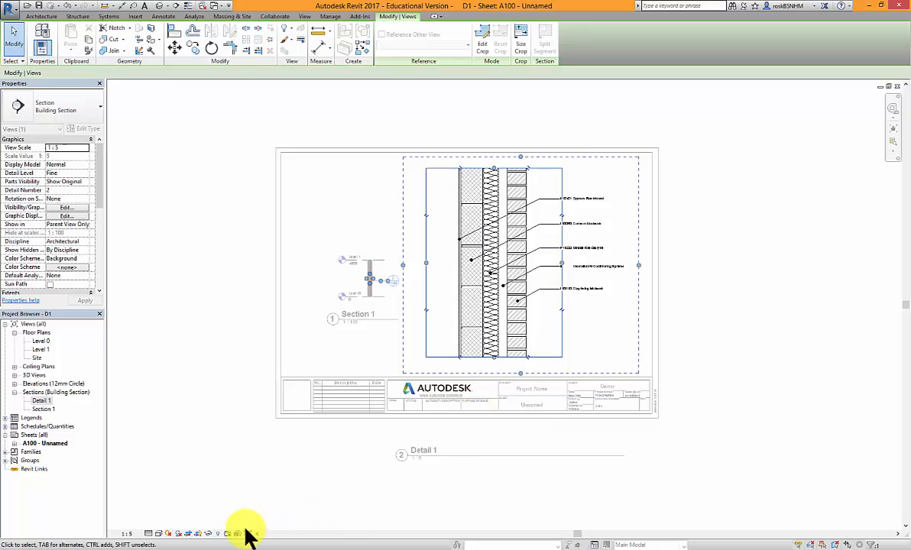
# Hide the Detail 1 crop region, deactivate the viewport and move its view title inside the sheet border, just beneath the detail
pyautogui.click(198, 533)
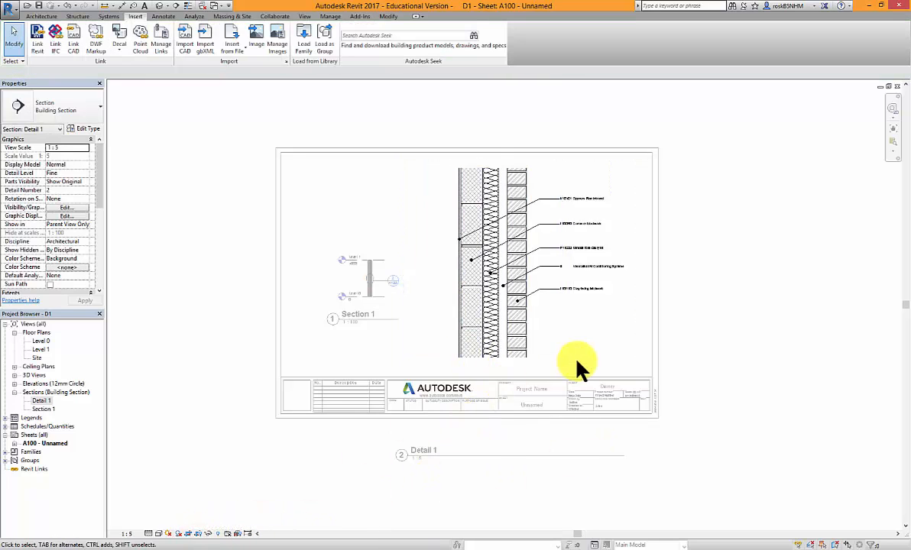
pyautogui.doubleClick(382, 107)
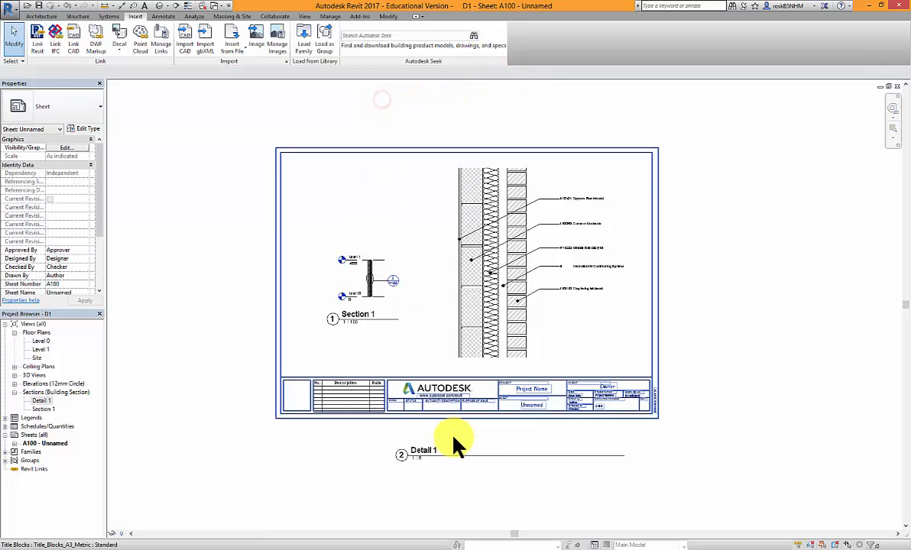
pyautogui.click(472, 456)
pyautogui.moveTo(473, 456); pyautogui.dragTo(491, 368)
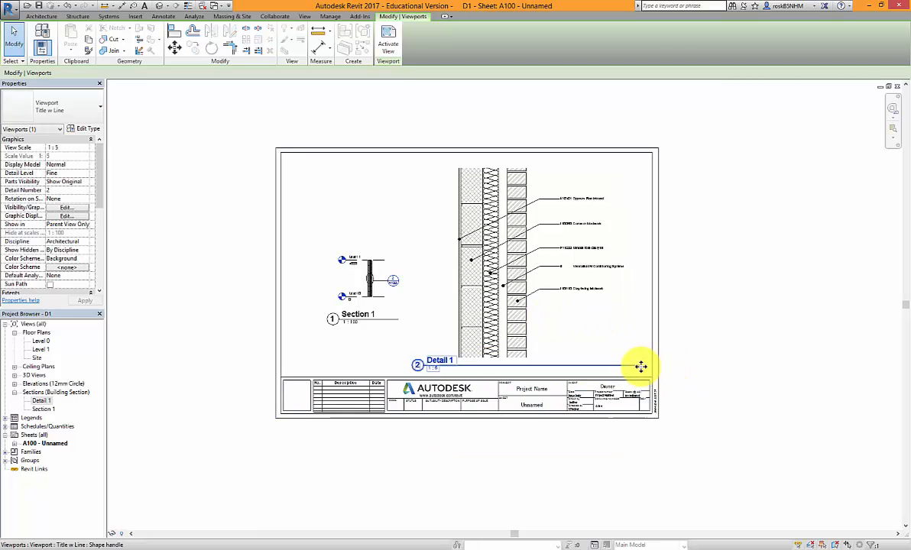
# Shorten the Detail 1 title line to about the width of the title text
pyautogui.click(579, 282)
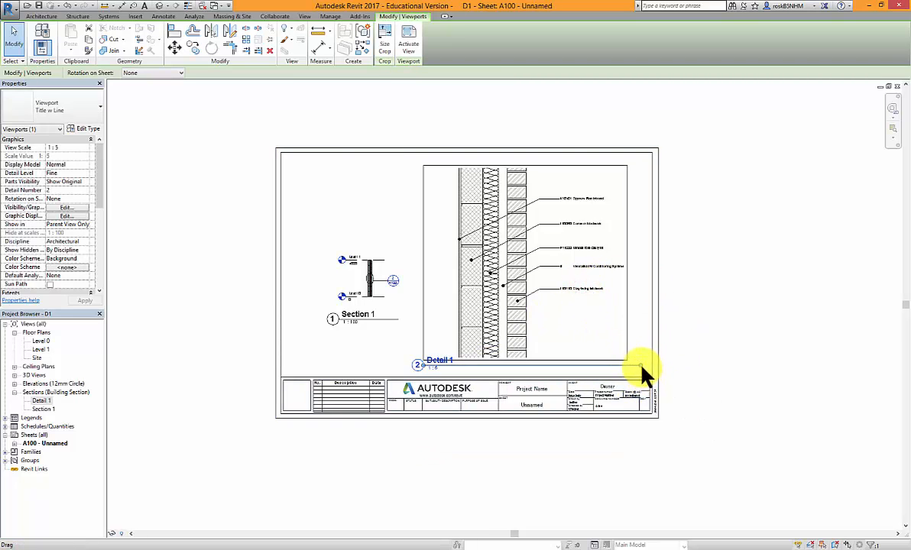
pyautogui.moveTo(642, 371); pyautogui.dragTo(457, 397)
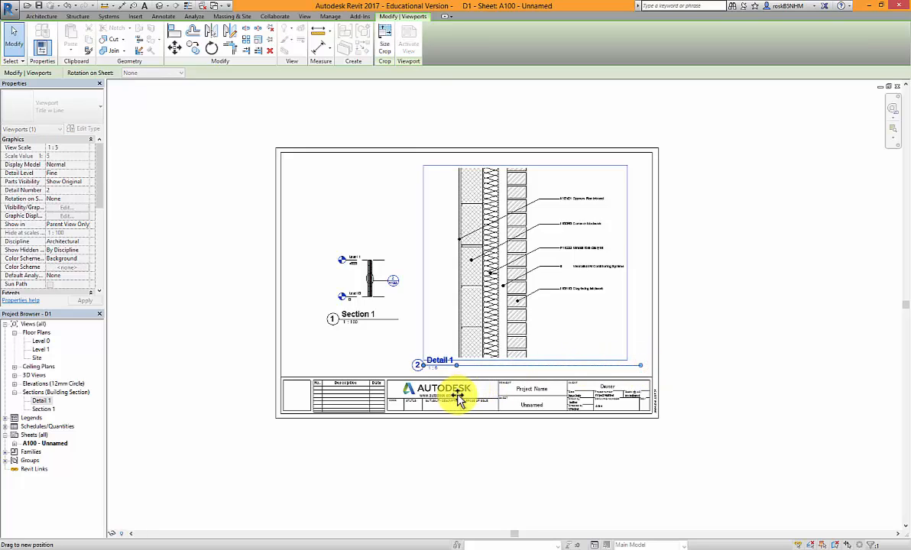
pyautogui.click(465, 497)
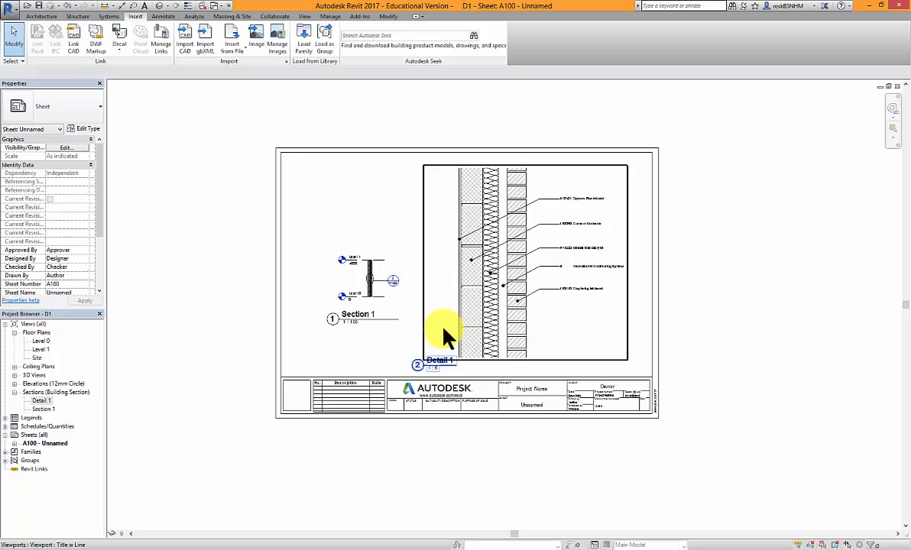
# Reactivate Detail 1, trim the crop's upper and lower edges slightly inward, and return to the sheet with the crop region hidden
pyautogui.click(465, 327)
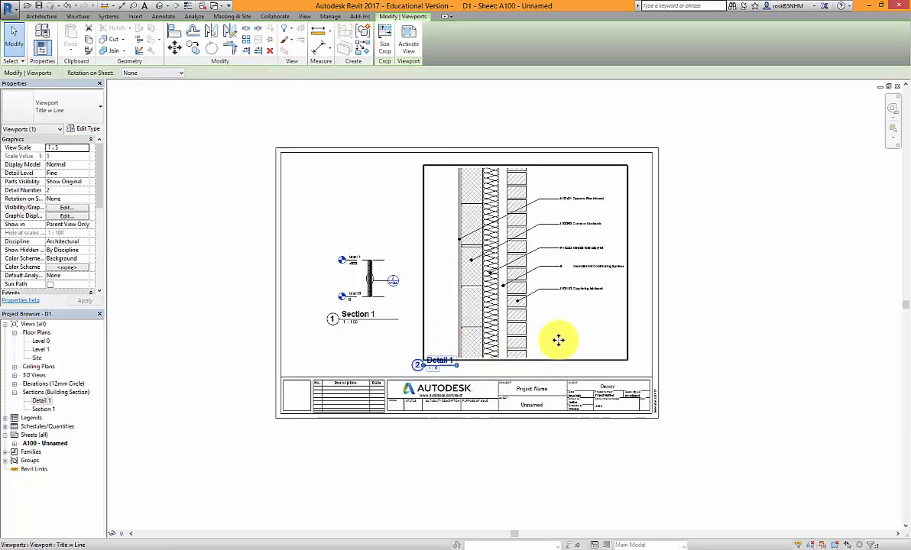
pyautogui.click(412, 45)
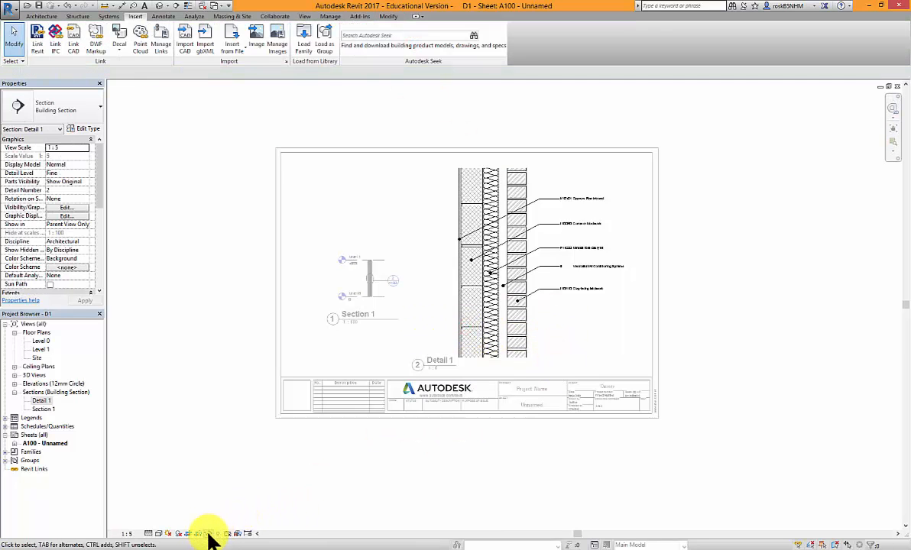
pyautogui.click(201, 534)
pyautogui.click(533, 356)
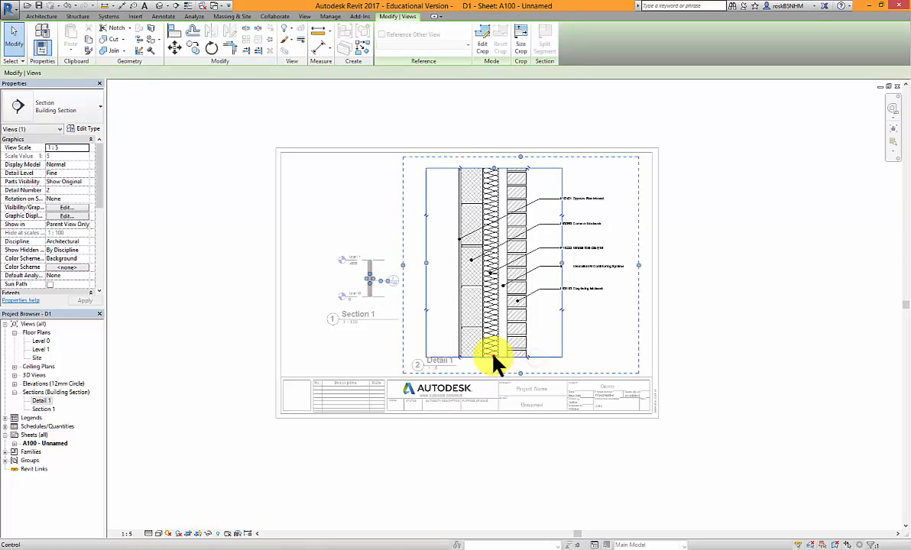
pyautogui.moveTo(493, 348); pyautogui.dragTo(492, 346)
pyautogui.click(493, 171)
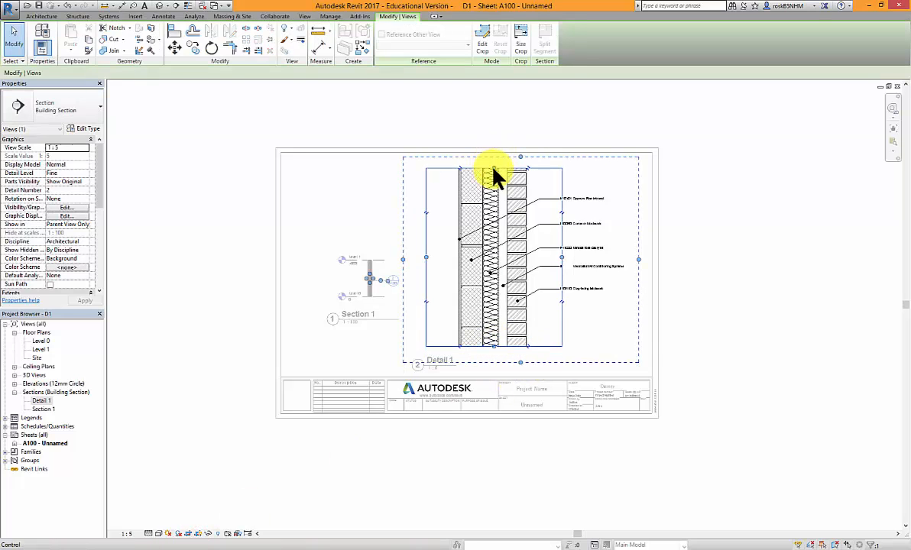
pyautogui.moveTo(494, 170); pyautogui.dragTo(494, 174)
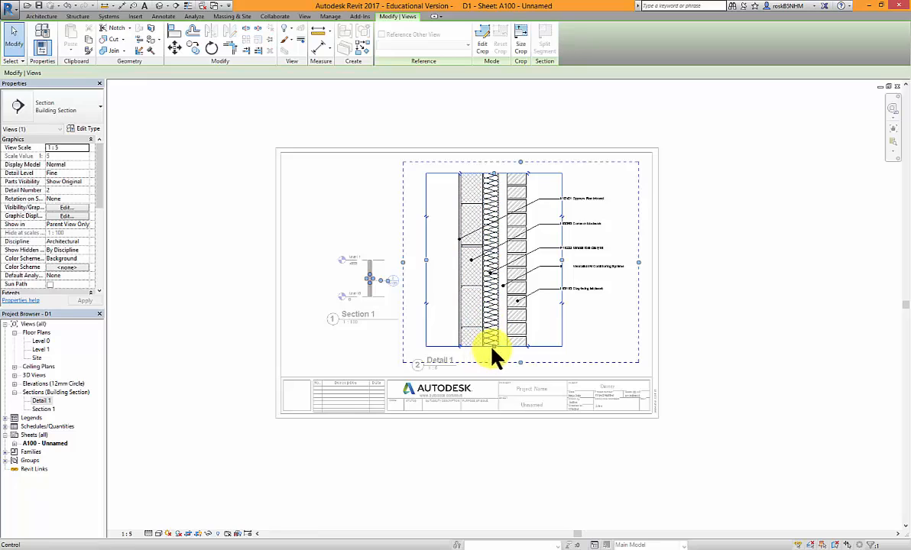
pyautogui.moveTo(492, 348); pyautogui.dragTo(495, 343)
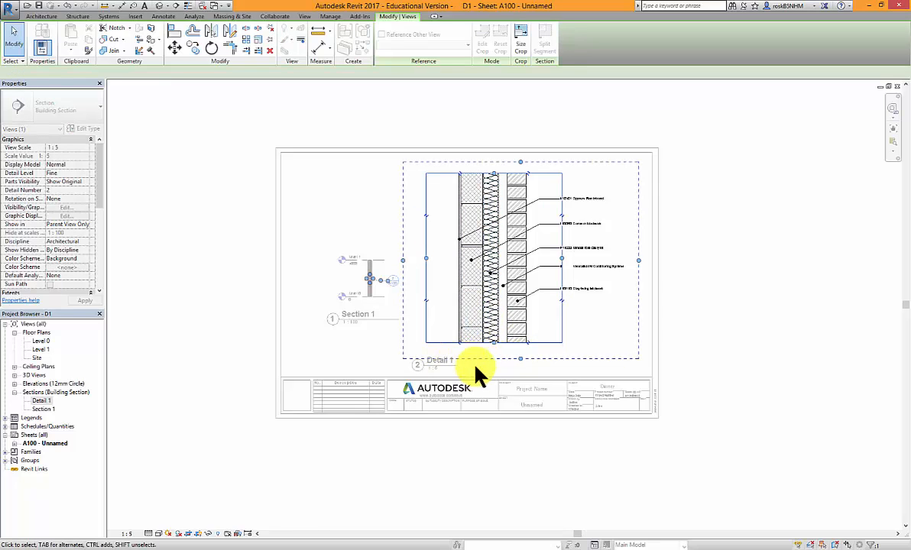
pyautogui.click(196, 534)
pyautogui.doubleClick(544, 473)
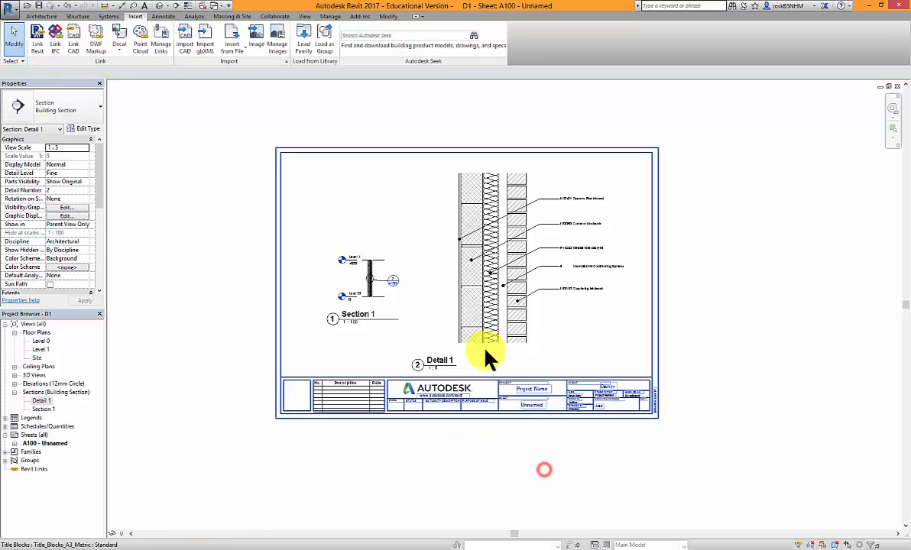
# Move the Detail 1 view title so it sits directly below the cropped wall
pyautogui.click(423, 364)
pyautogui.moveTo(450, 358); pyautogui.dragTo(471, 360)
pyautogui.click(403, 349)
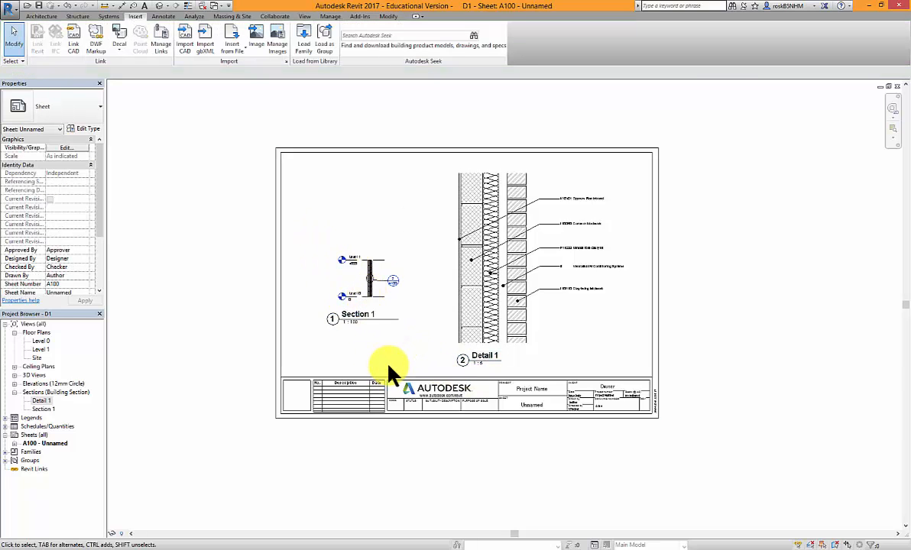
# Activate the Section 1 viewport and move the detail callout head lower so its leader bends at an elbow
pyautogui.scroll(2, 387, 366)
pyautogui.click(370, 261)
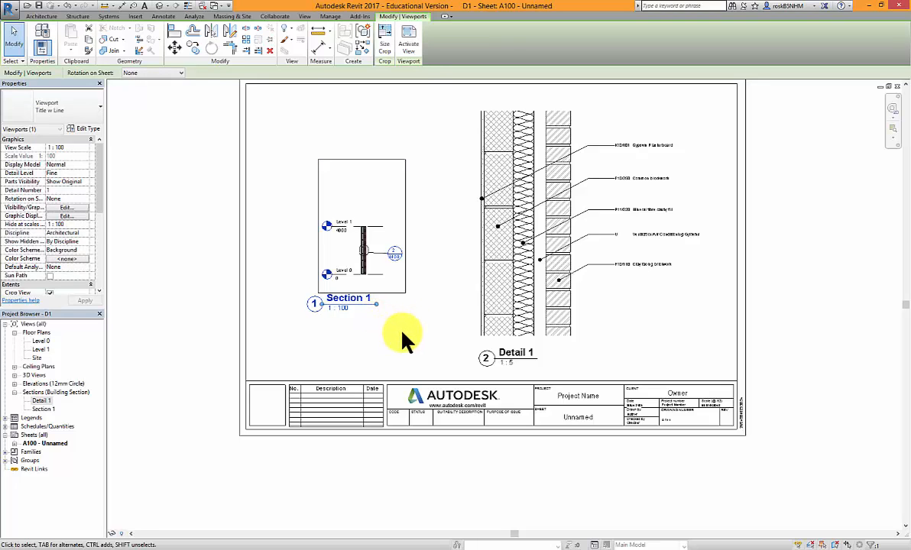
pyautogui.click(402, 332)
pyautogui.scroll(4, 382, 259)
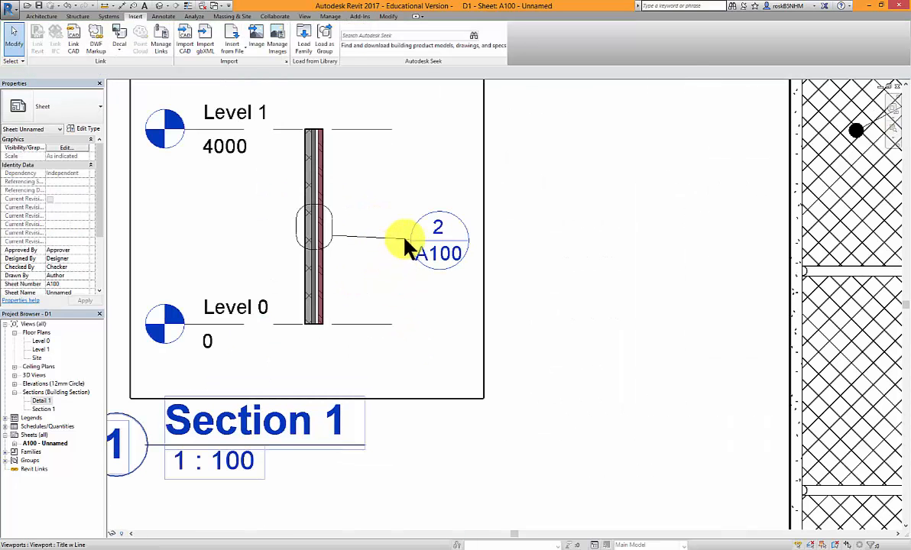
pyautogui.scroll(-3, 400, 278)
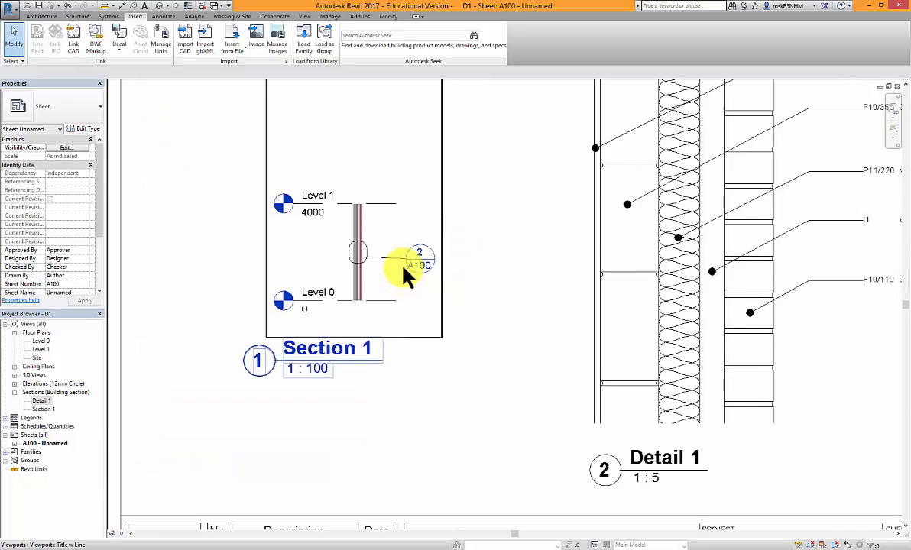
pyautogui.doubleClick(399, 262)
pyautogui.click(395, 261)
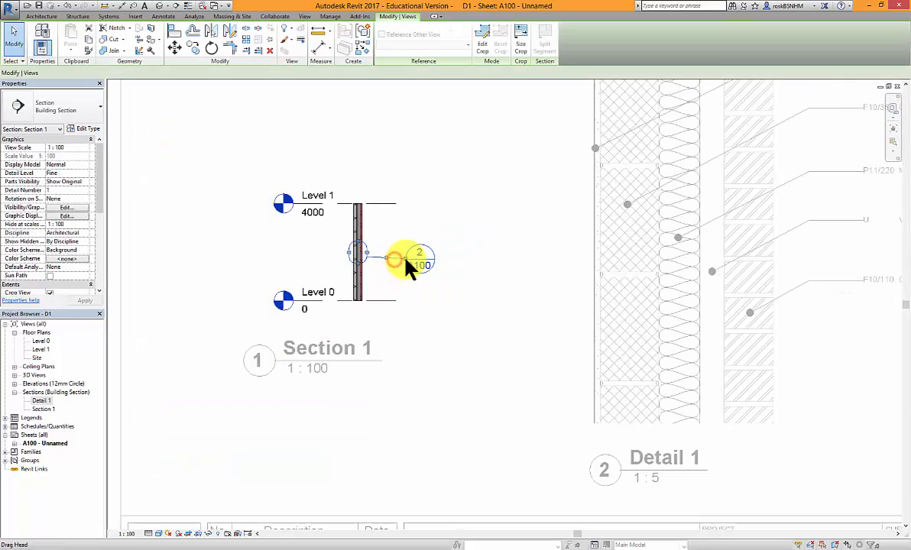
pyautogui.moveTo(406, 261); pyautogui.dragTo(384, 280)
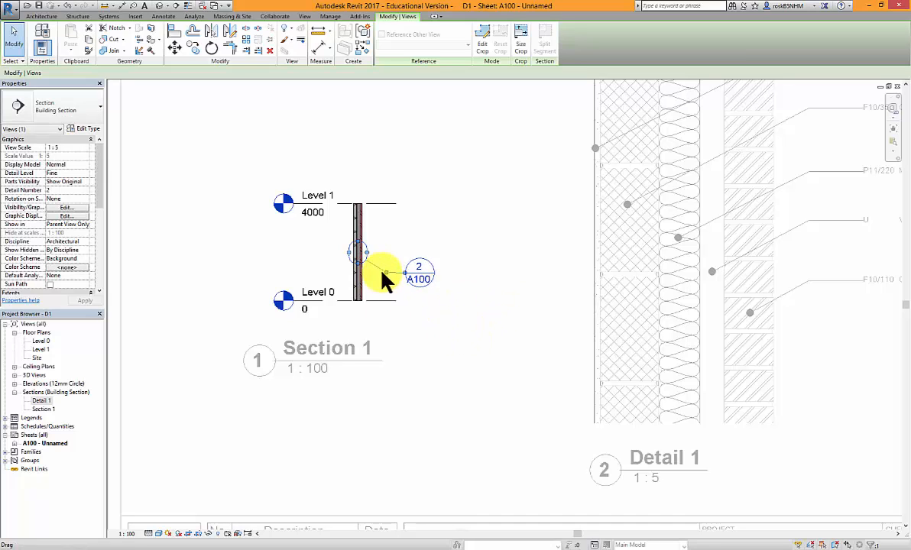
pyautogui.scroll(5, 382, 273)
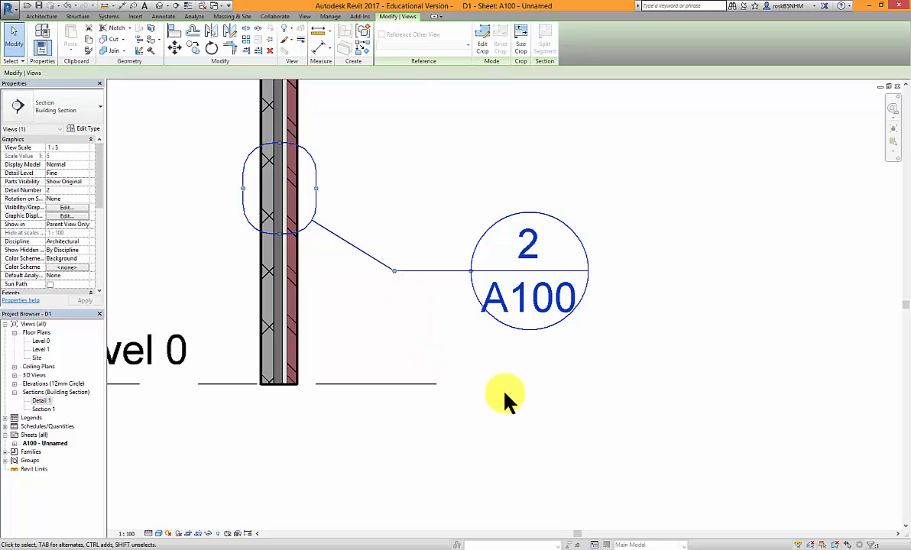
pyautogui.click(482, 384)
# Check the callout's detail and sheet reference against the Detail 1 title, and deactivate the Section 1 viewport
pyautogui.scroll(-5, 470, 374)
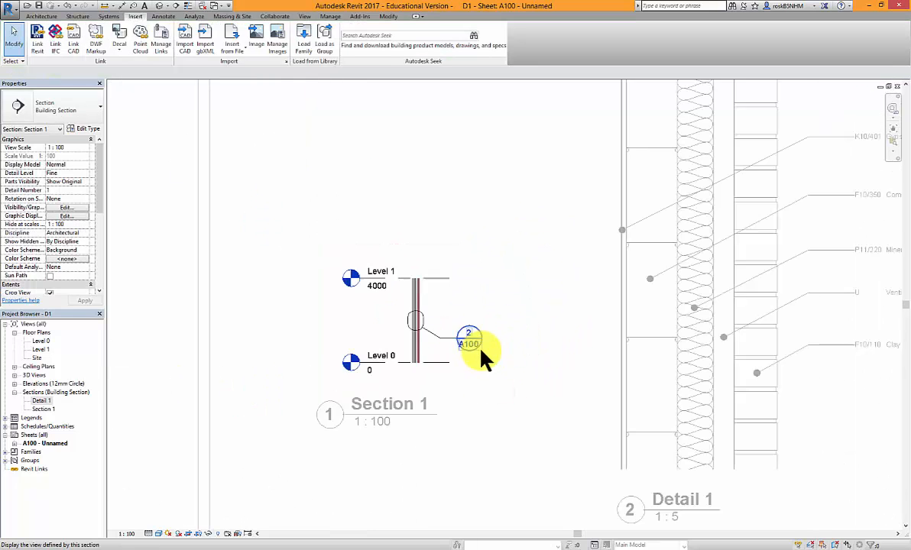
pyautogui.scroll(-3, 482, 357)
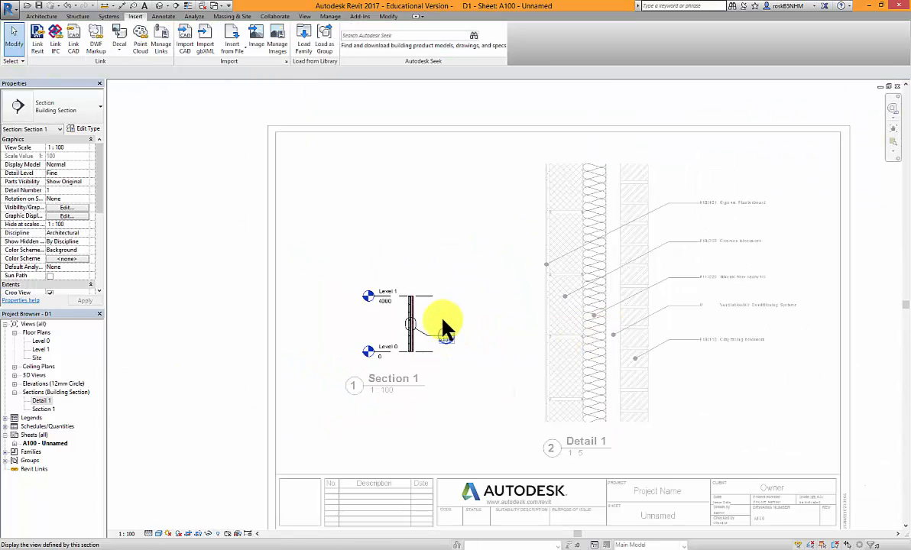
pyautogui.scroll(4, 412, 320)
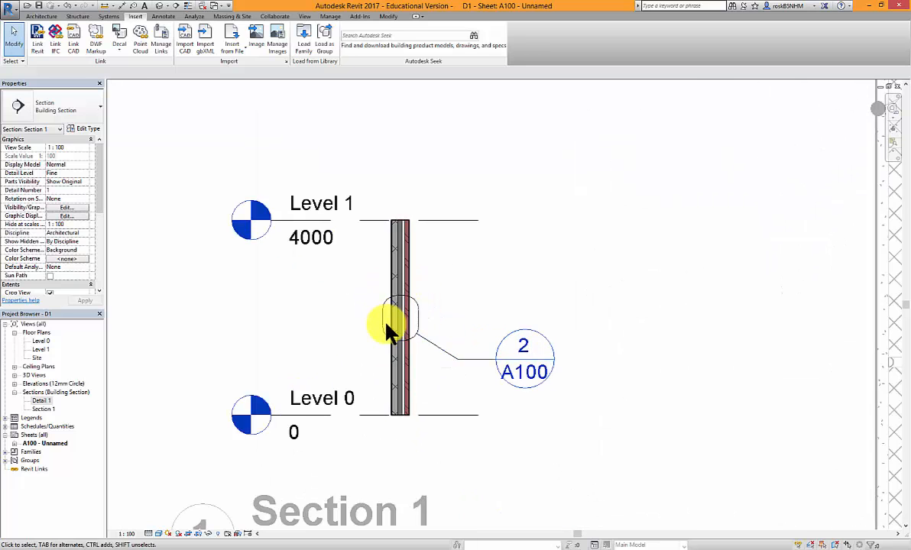
pyautogui.scroll(-2, 382, 319)
pyautogui.scroll(3, 442, 352)
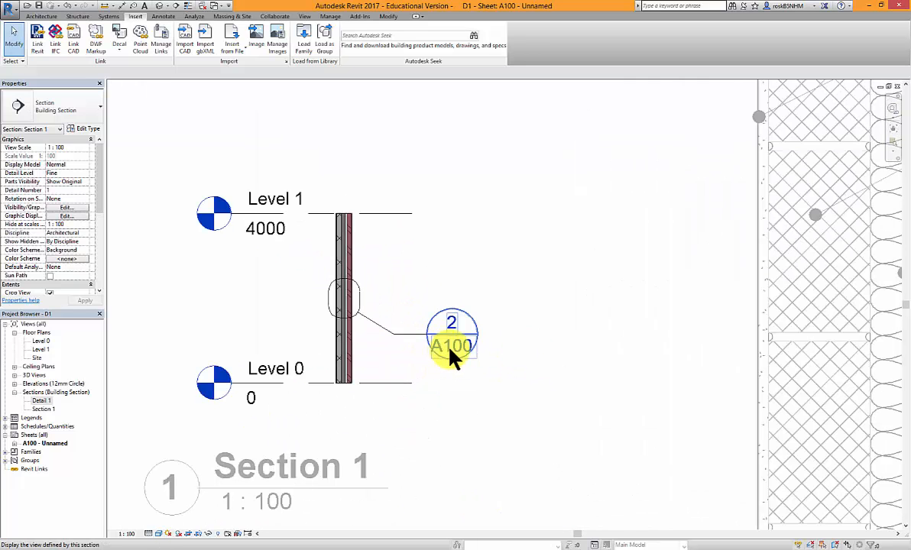
pyautogui.scroll(-5, 454, 348)
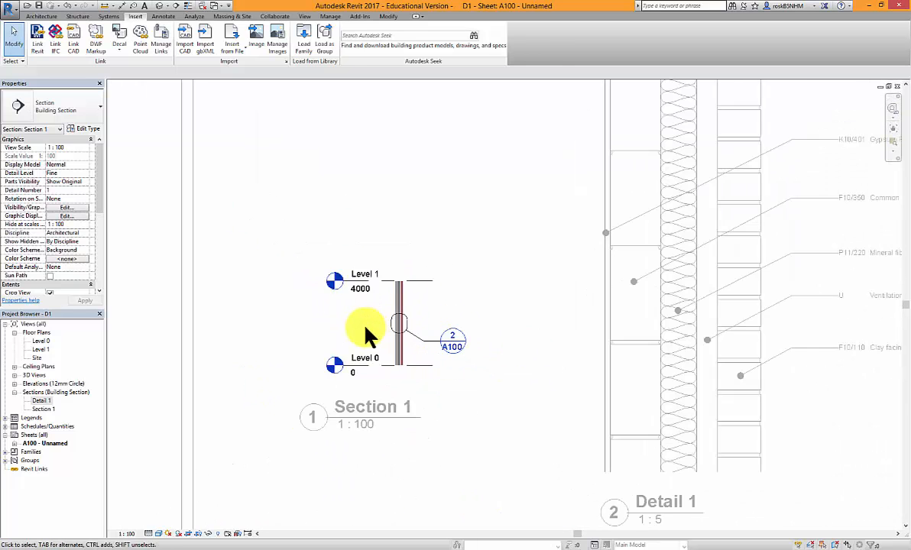
pyautogui.click(478, 189)
pyautogui.click(308, 440)
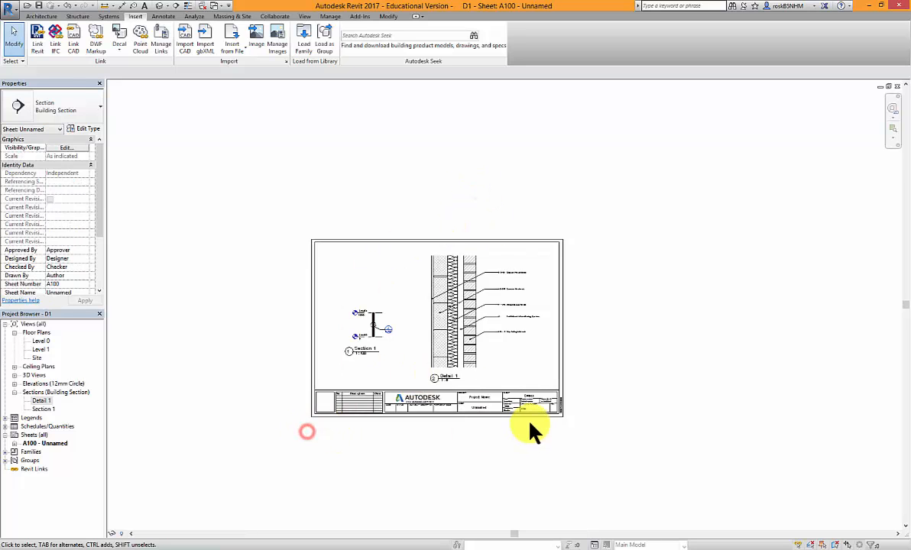
pyautogui.scroll(8, 533, 429)
pyautogui.scroll(-8, 516, 419)
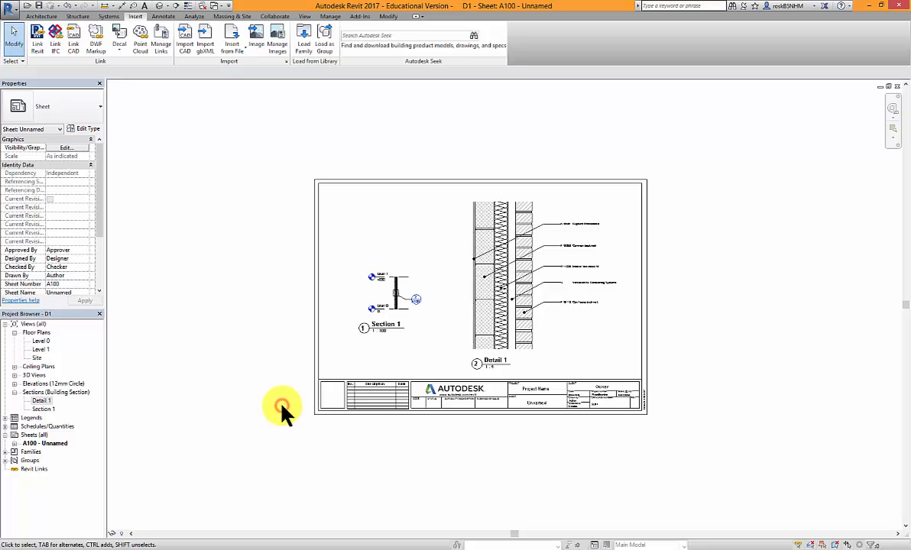
pyautogui.scroll(4, 496, 252)
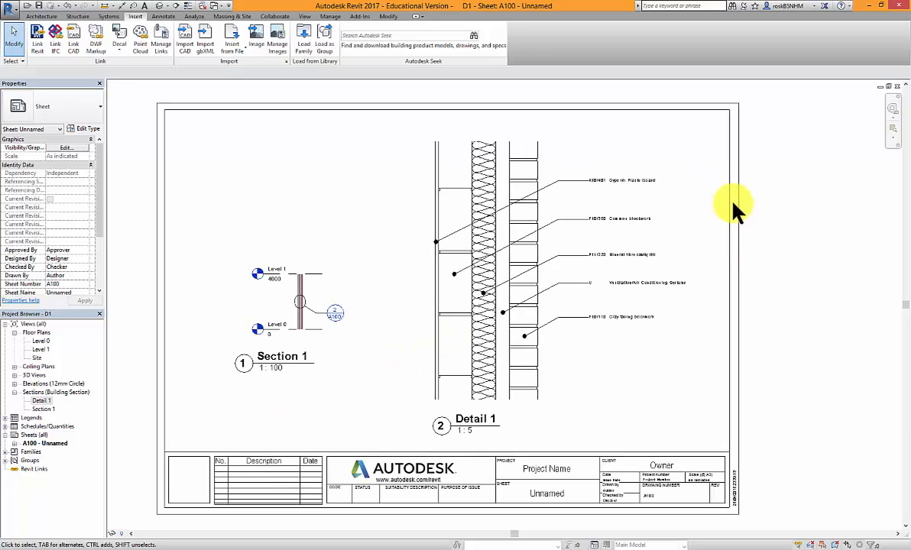